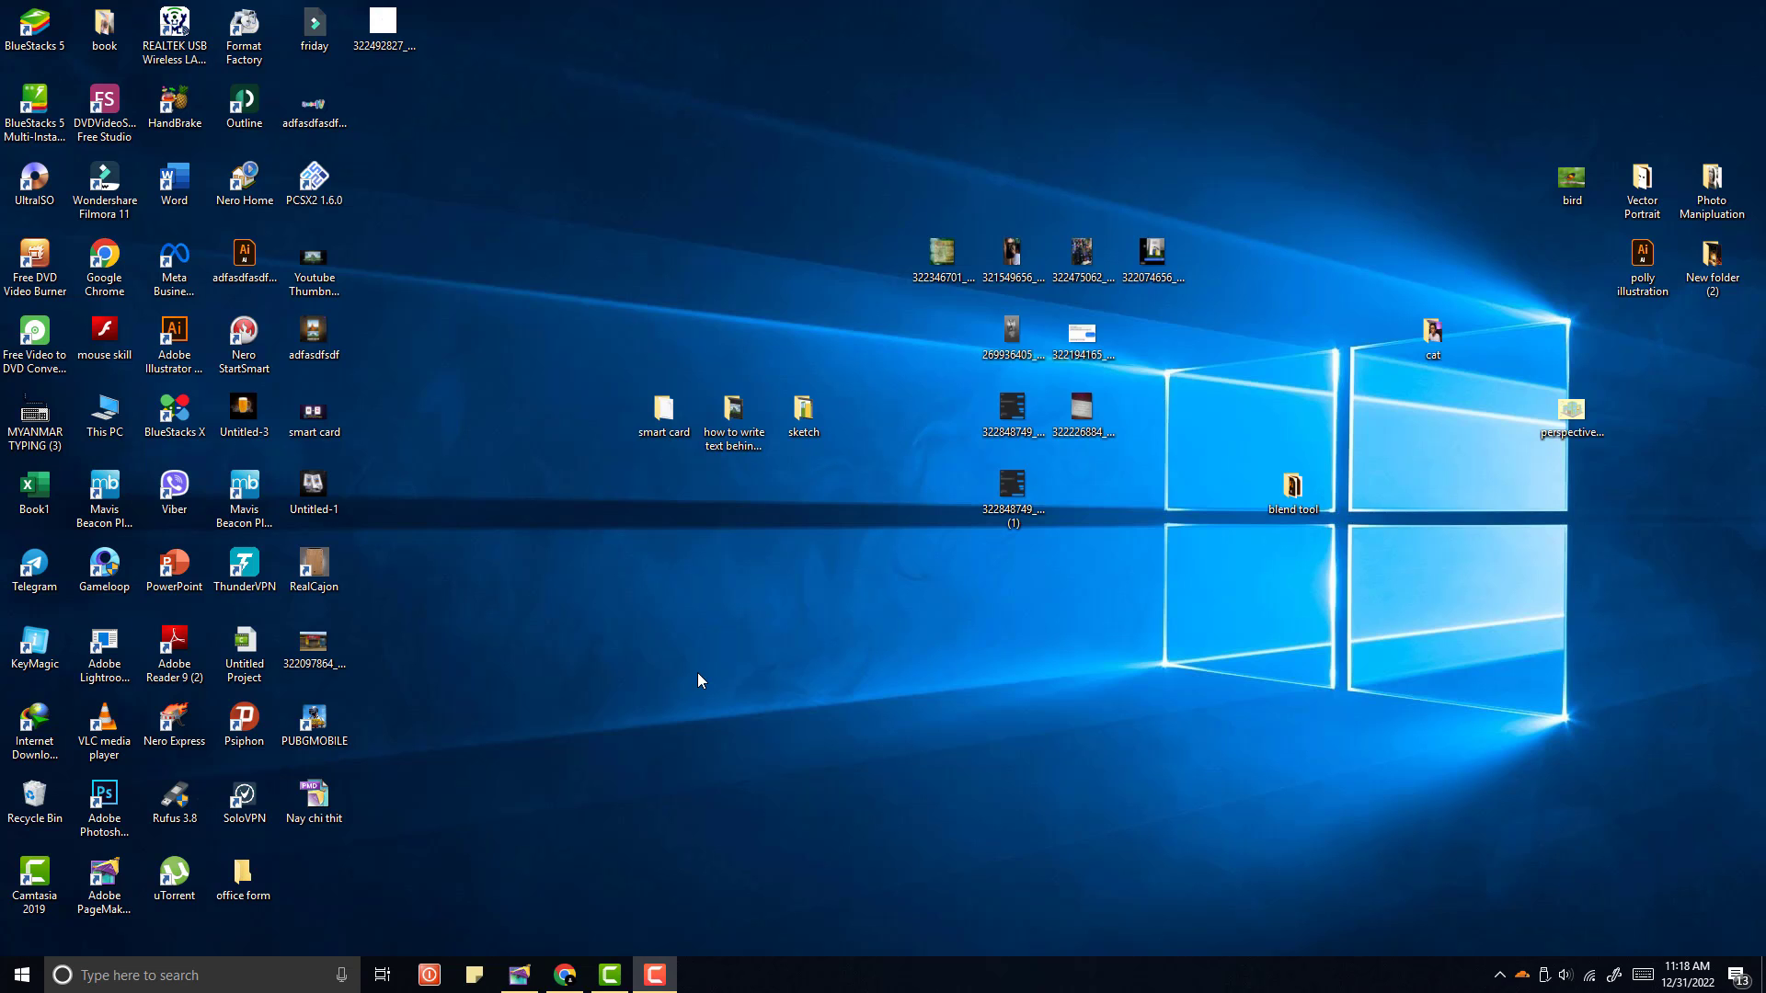
# Step: Switch to Adobe PageMaker, create a new one-page, single-sided A4 publication in tall orientation, and maximize its window
pyautogui.click(519, 975)
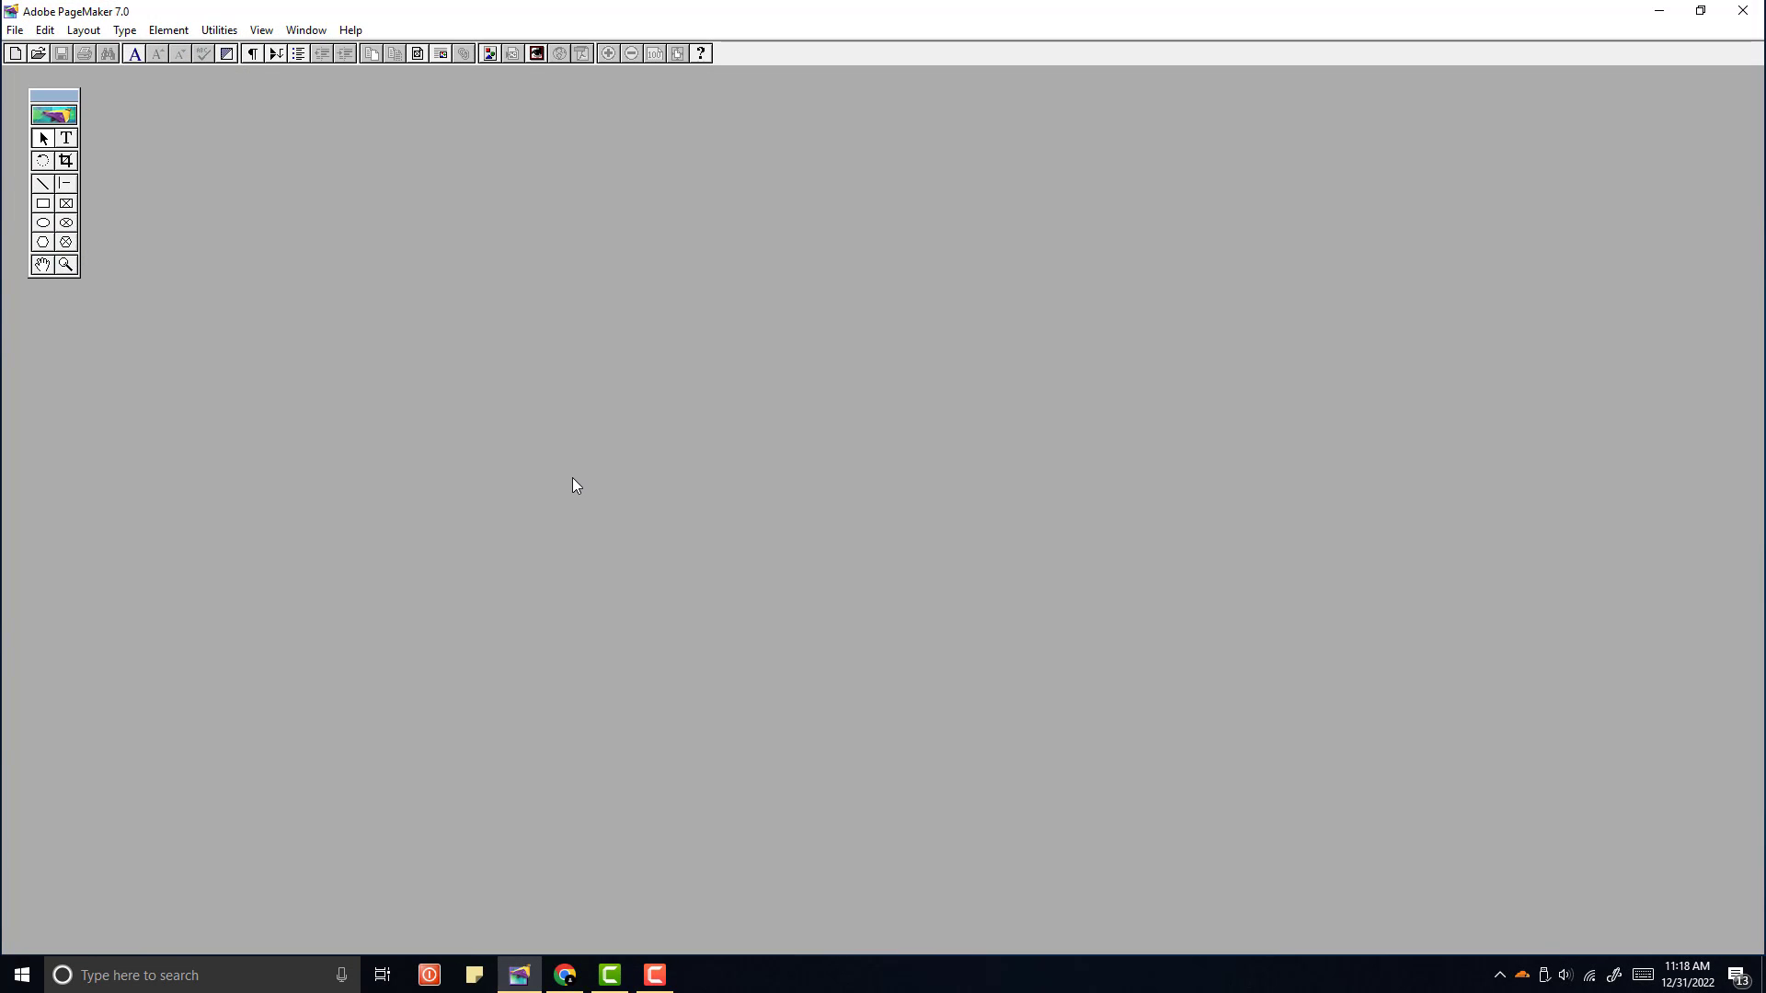
pyautogui.click(15, 29)
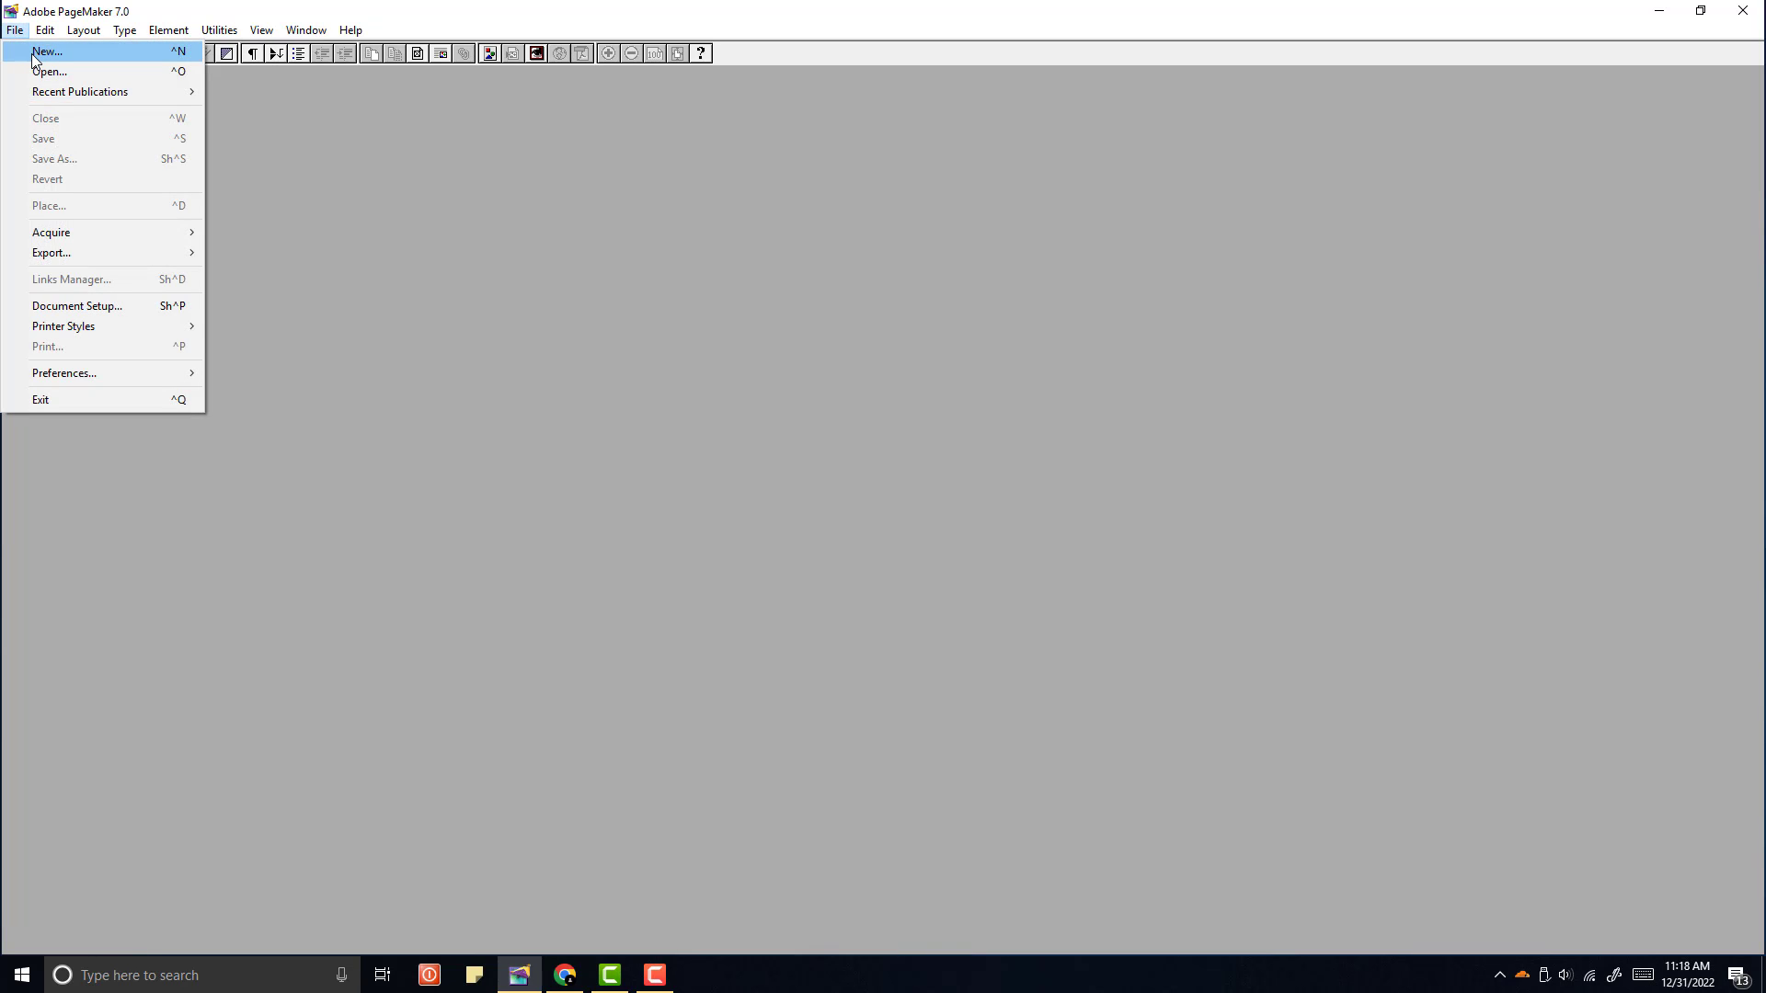
pyautogui.click(37, 52)
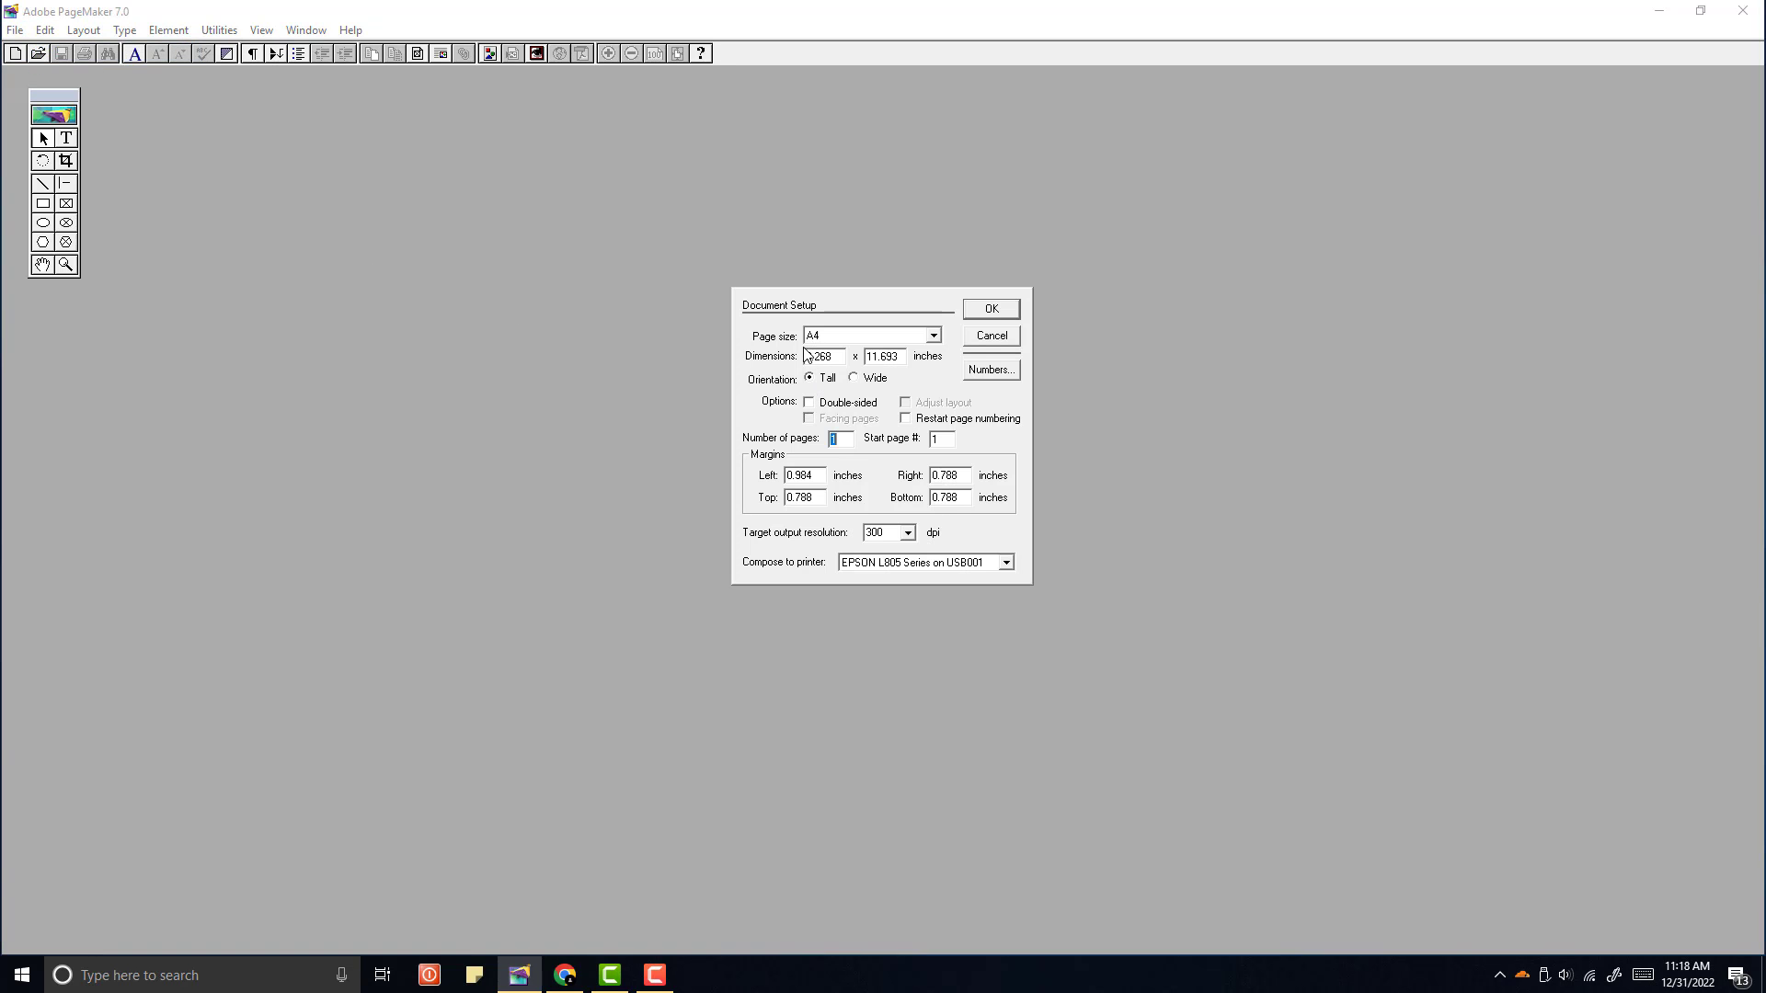
pyautogui.click(849, 338)
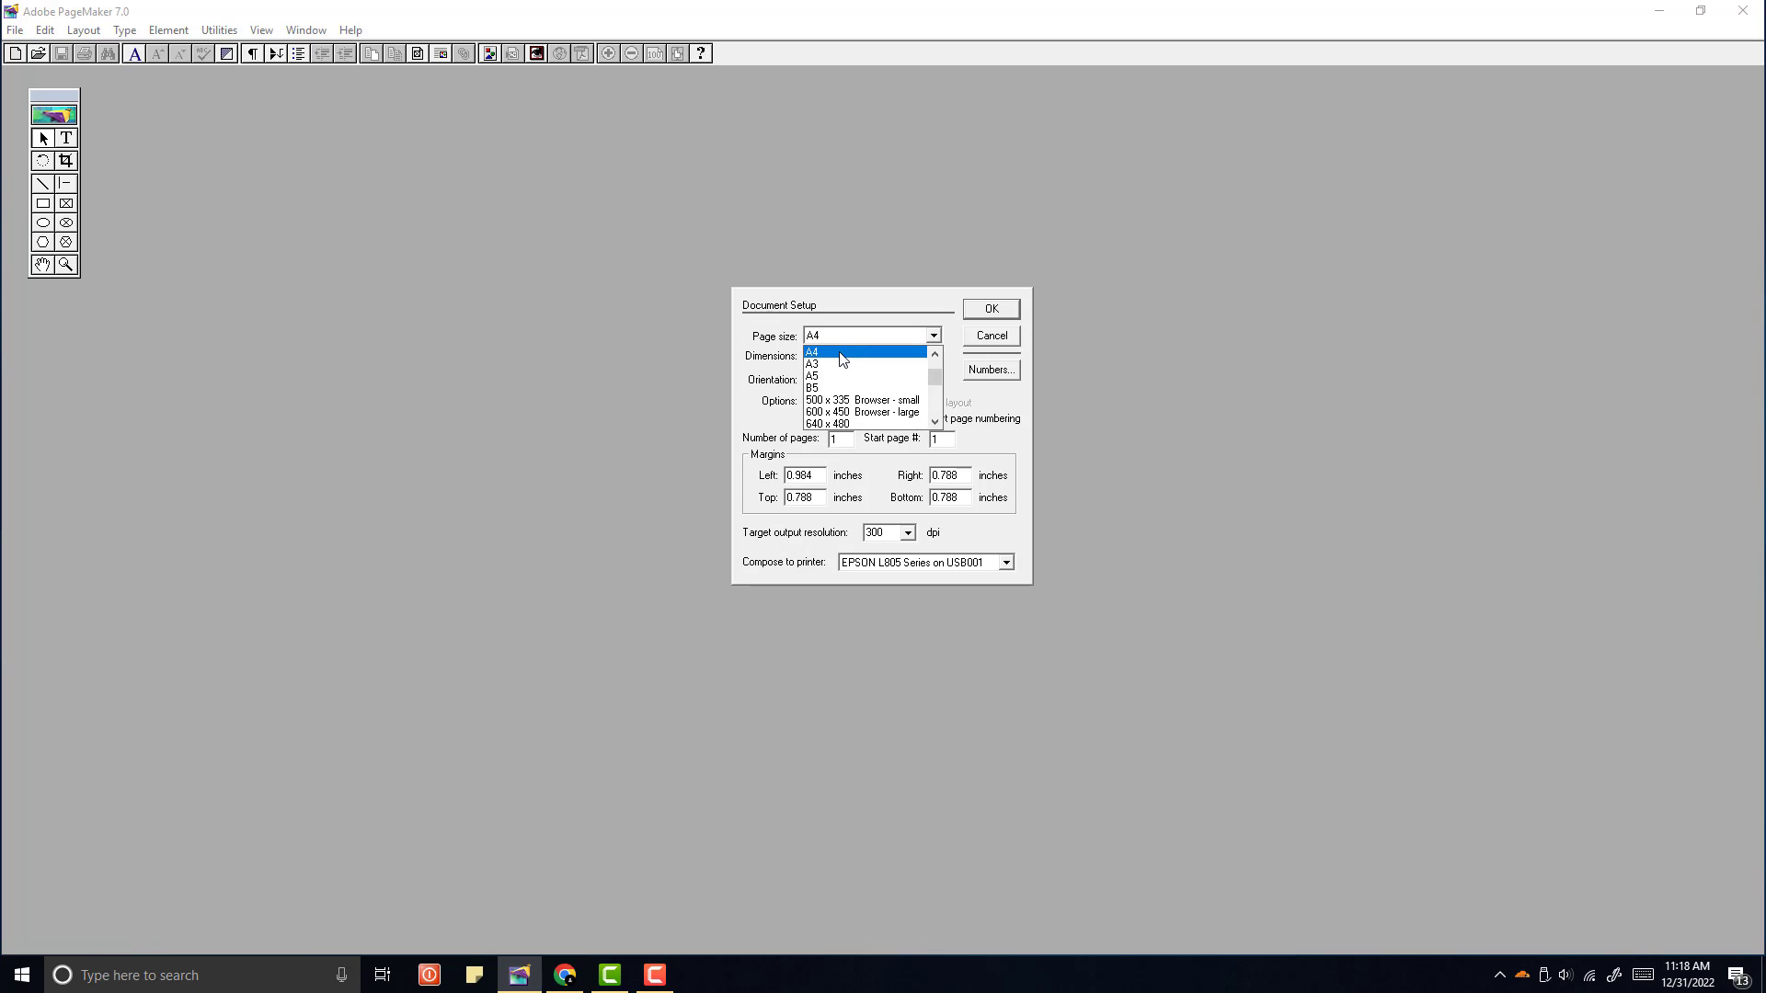
pyautogui.click(827, 353)
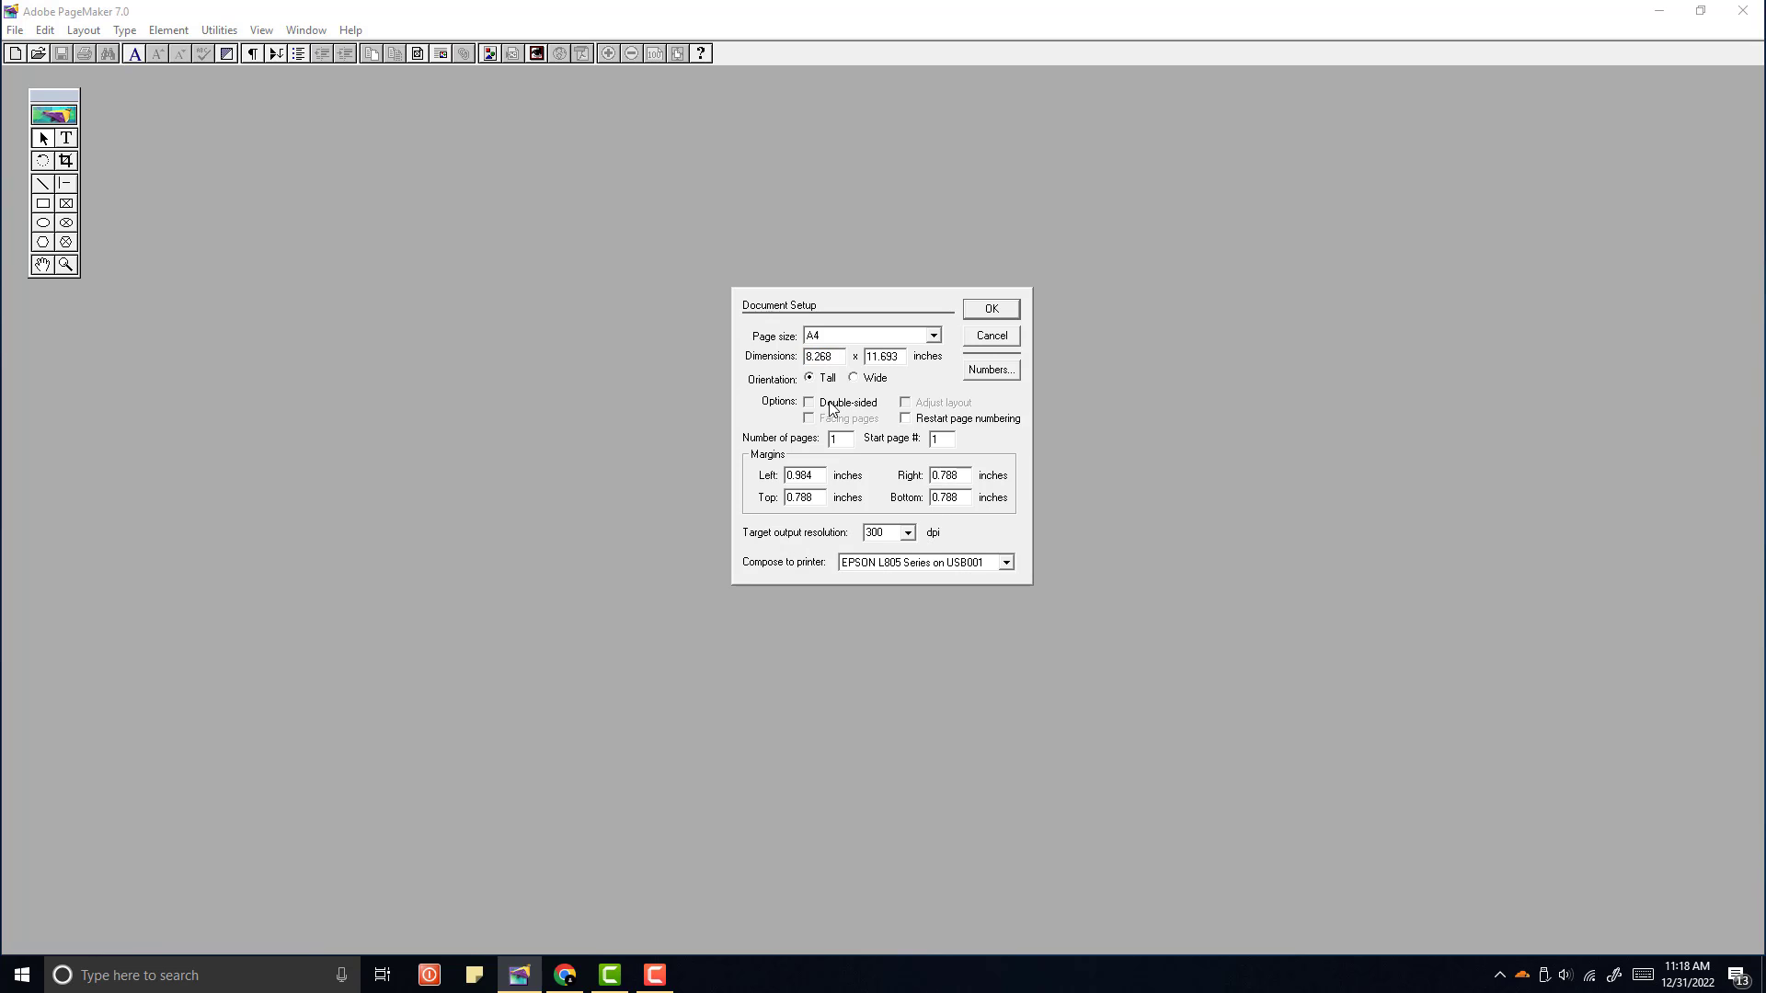
pyautogui.click(821, 404)
pyautogui.click(822, 404)
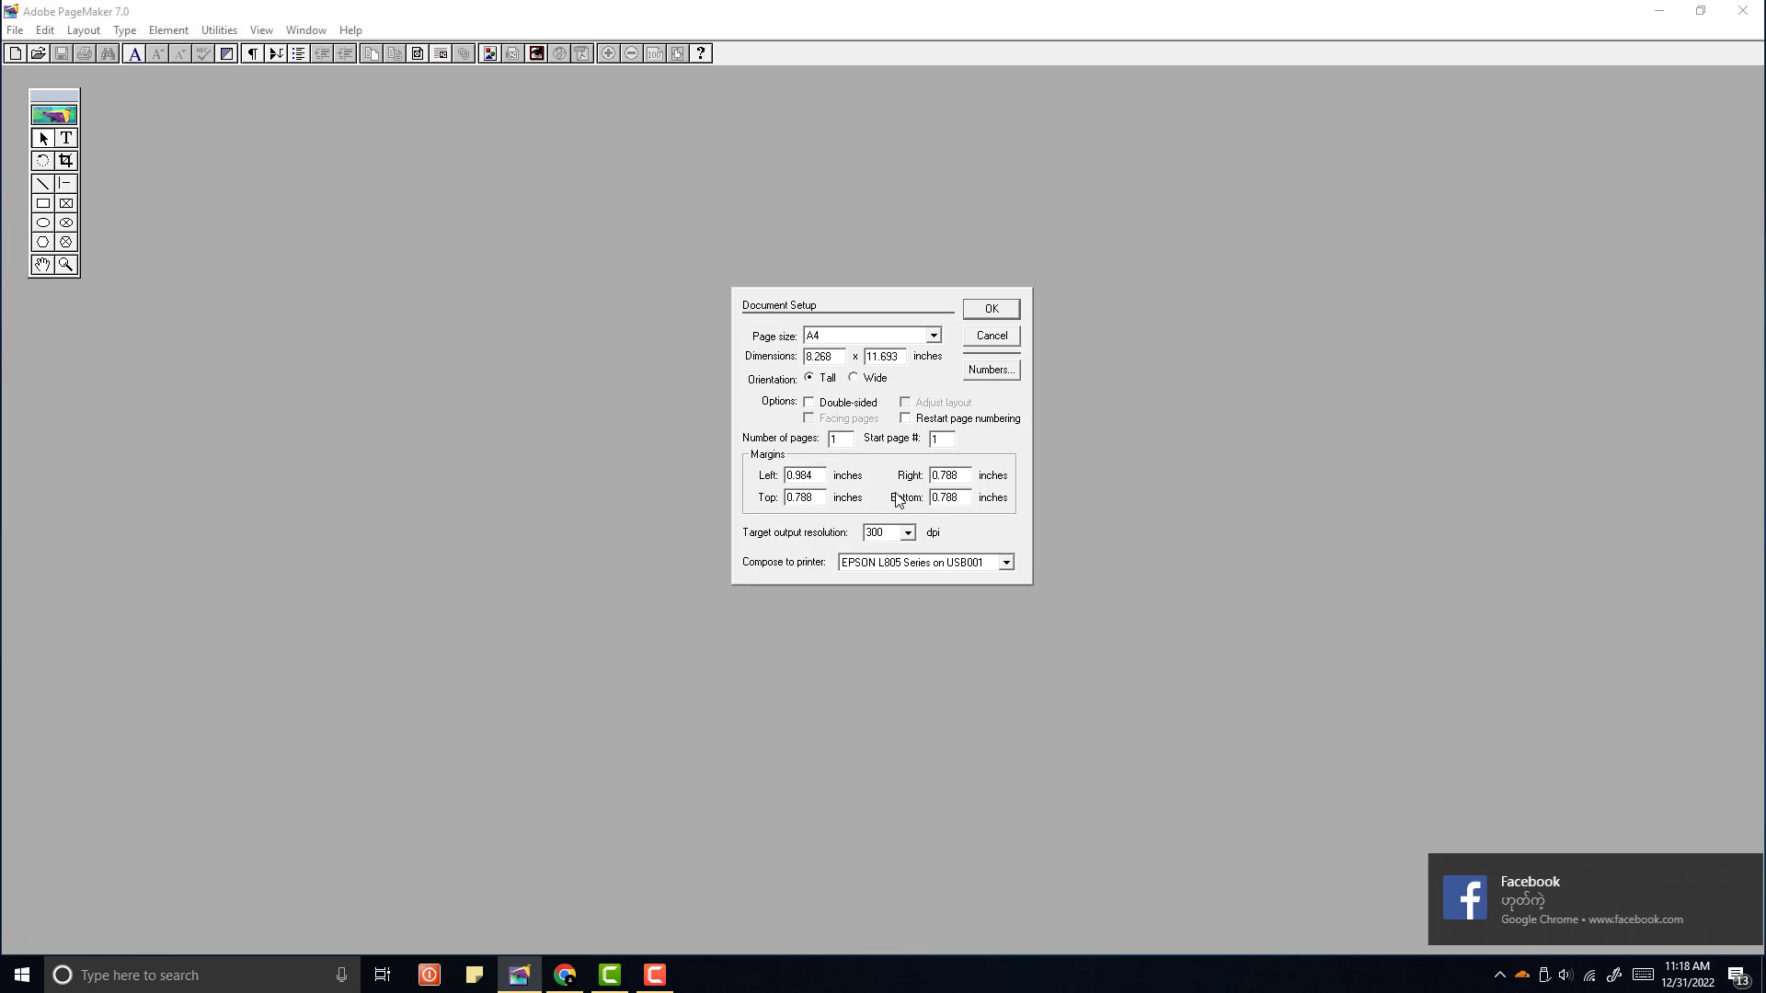
pyautogui.click(991, 309)
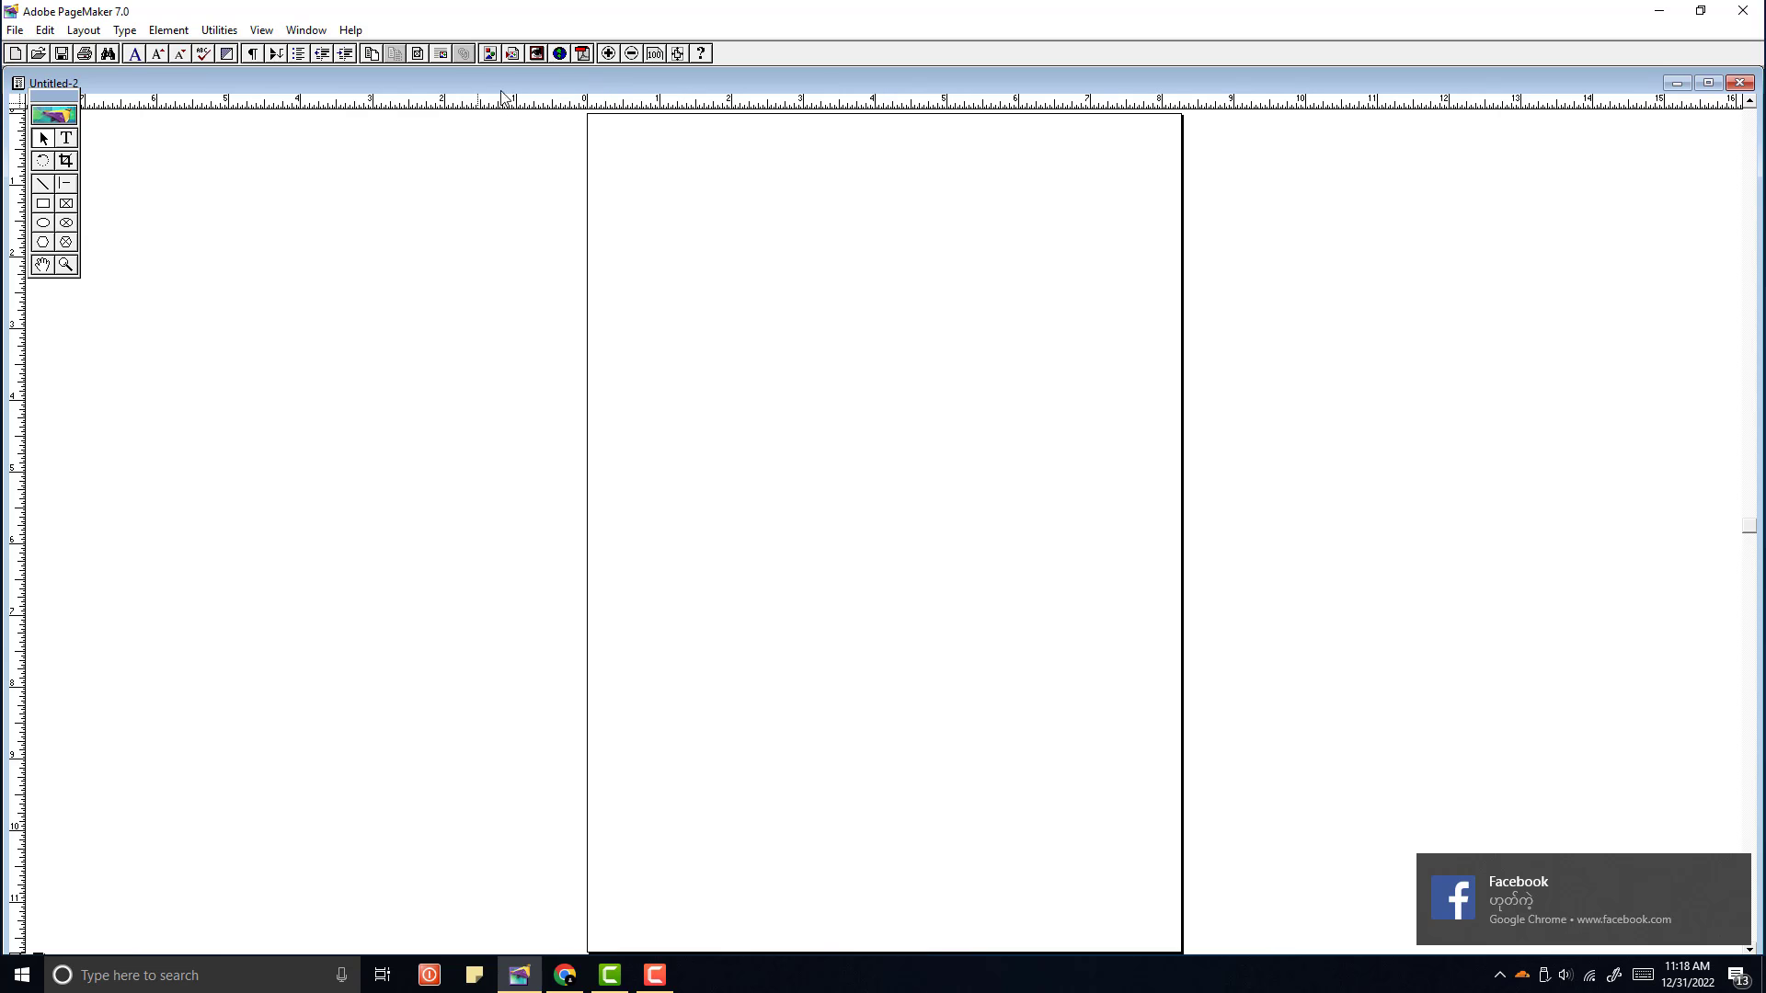
pyautogui.doubleClick(686, 82)
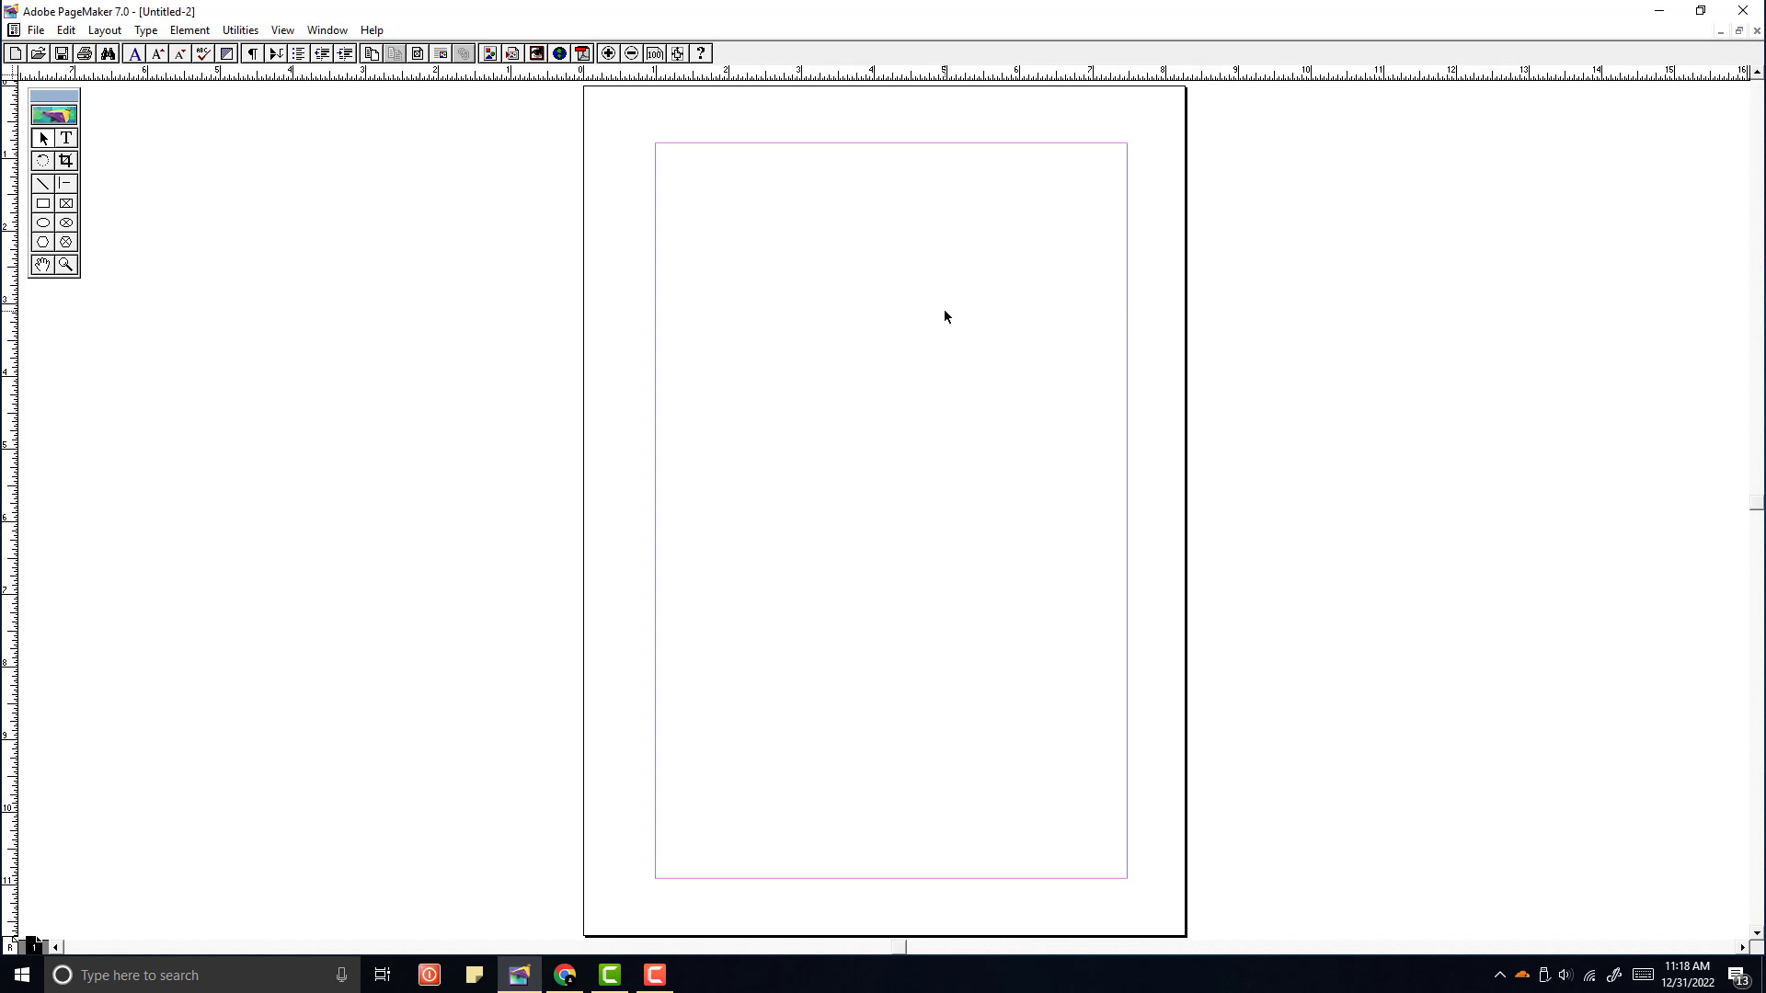
# Step: Place a text insertion point at the upper-left corner of the page's margin area
pyautogui.hotkey('ctrl', '1')
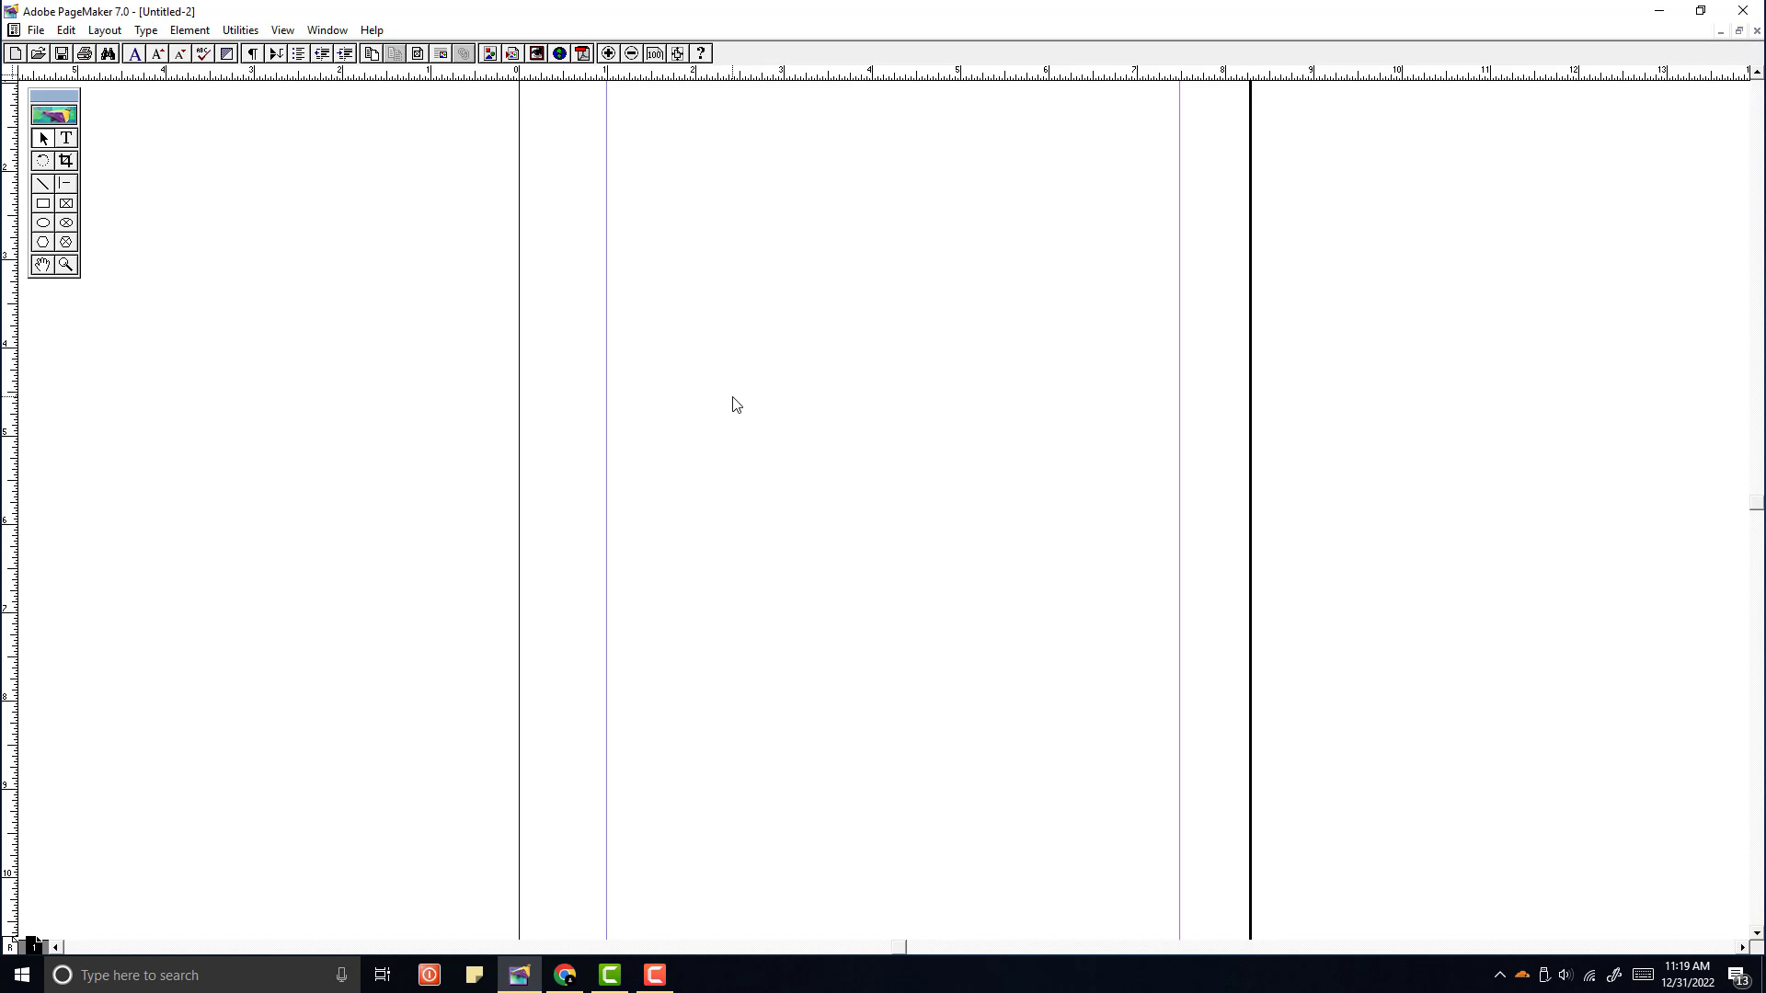
pyautogui.scroll(5, 751, 389)
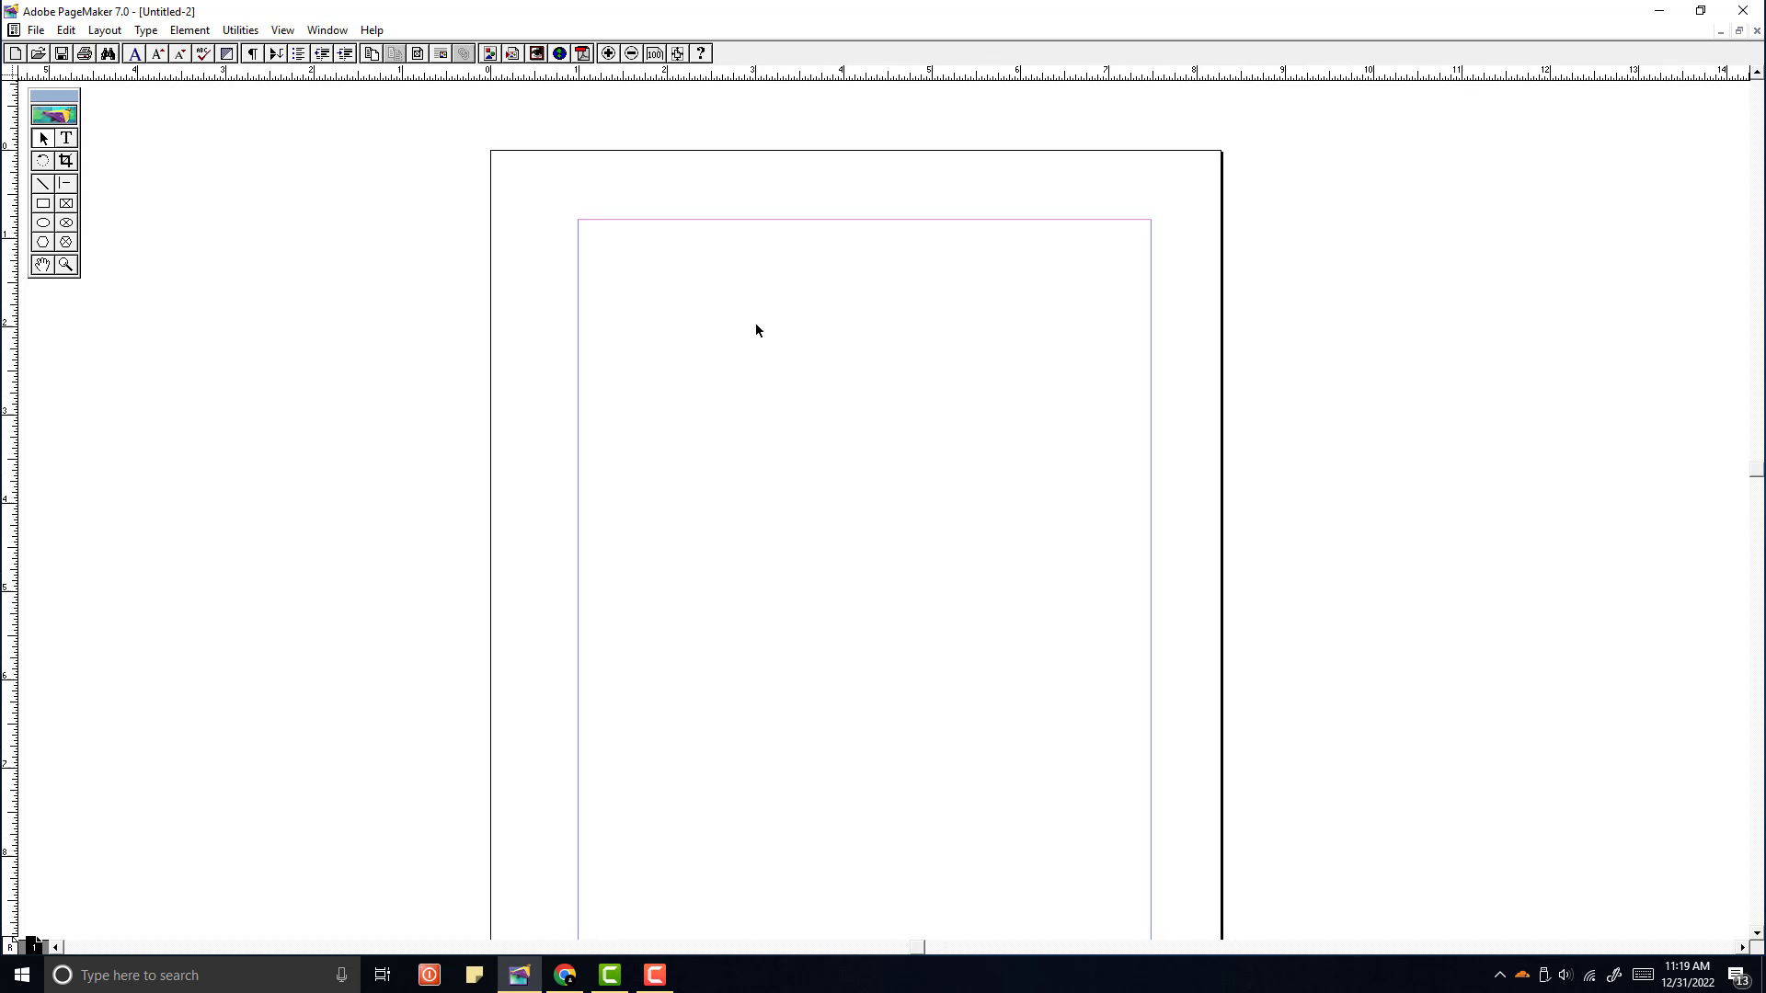
pyautogui.scroll(-2, 752, 322)
pyautogui.hscroll(1, 760, 274)
pyautogui.scroll(3, 727, 361)
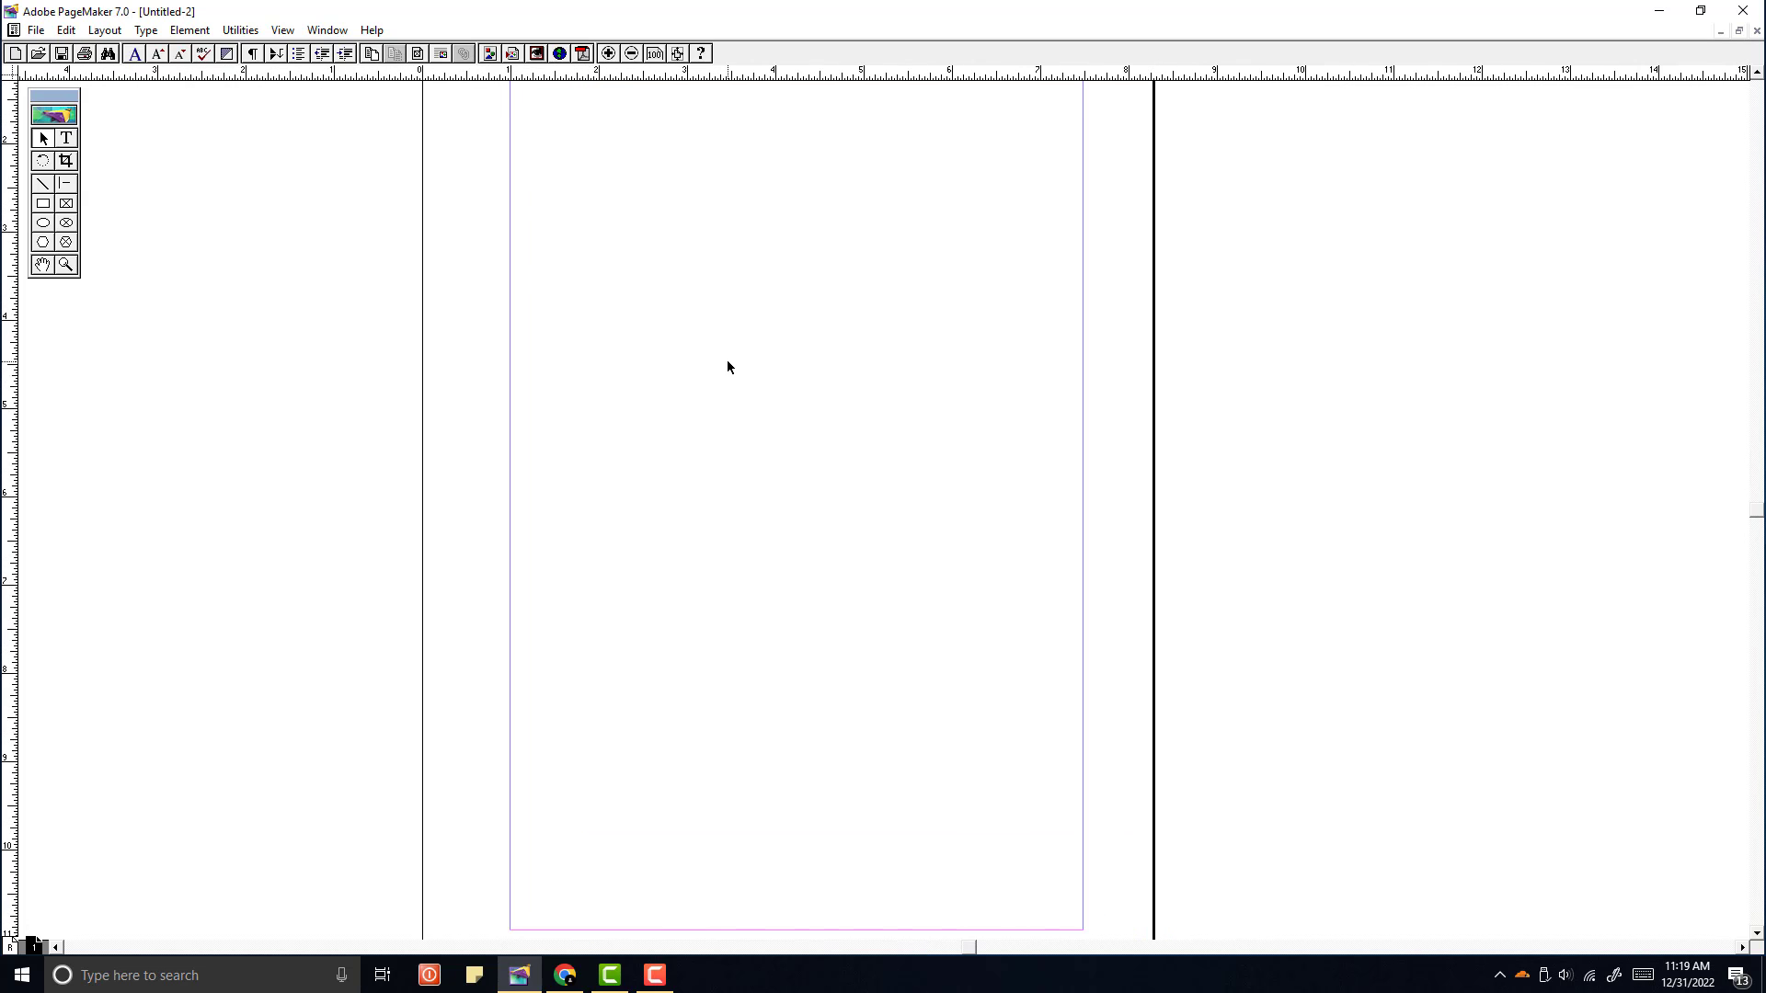
pyautogui.scroll(1, 722, 406)
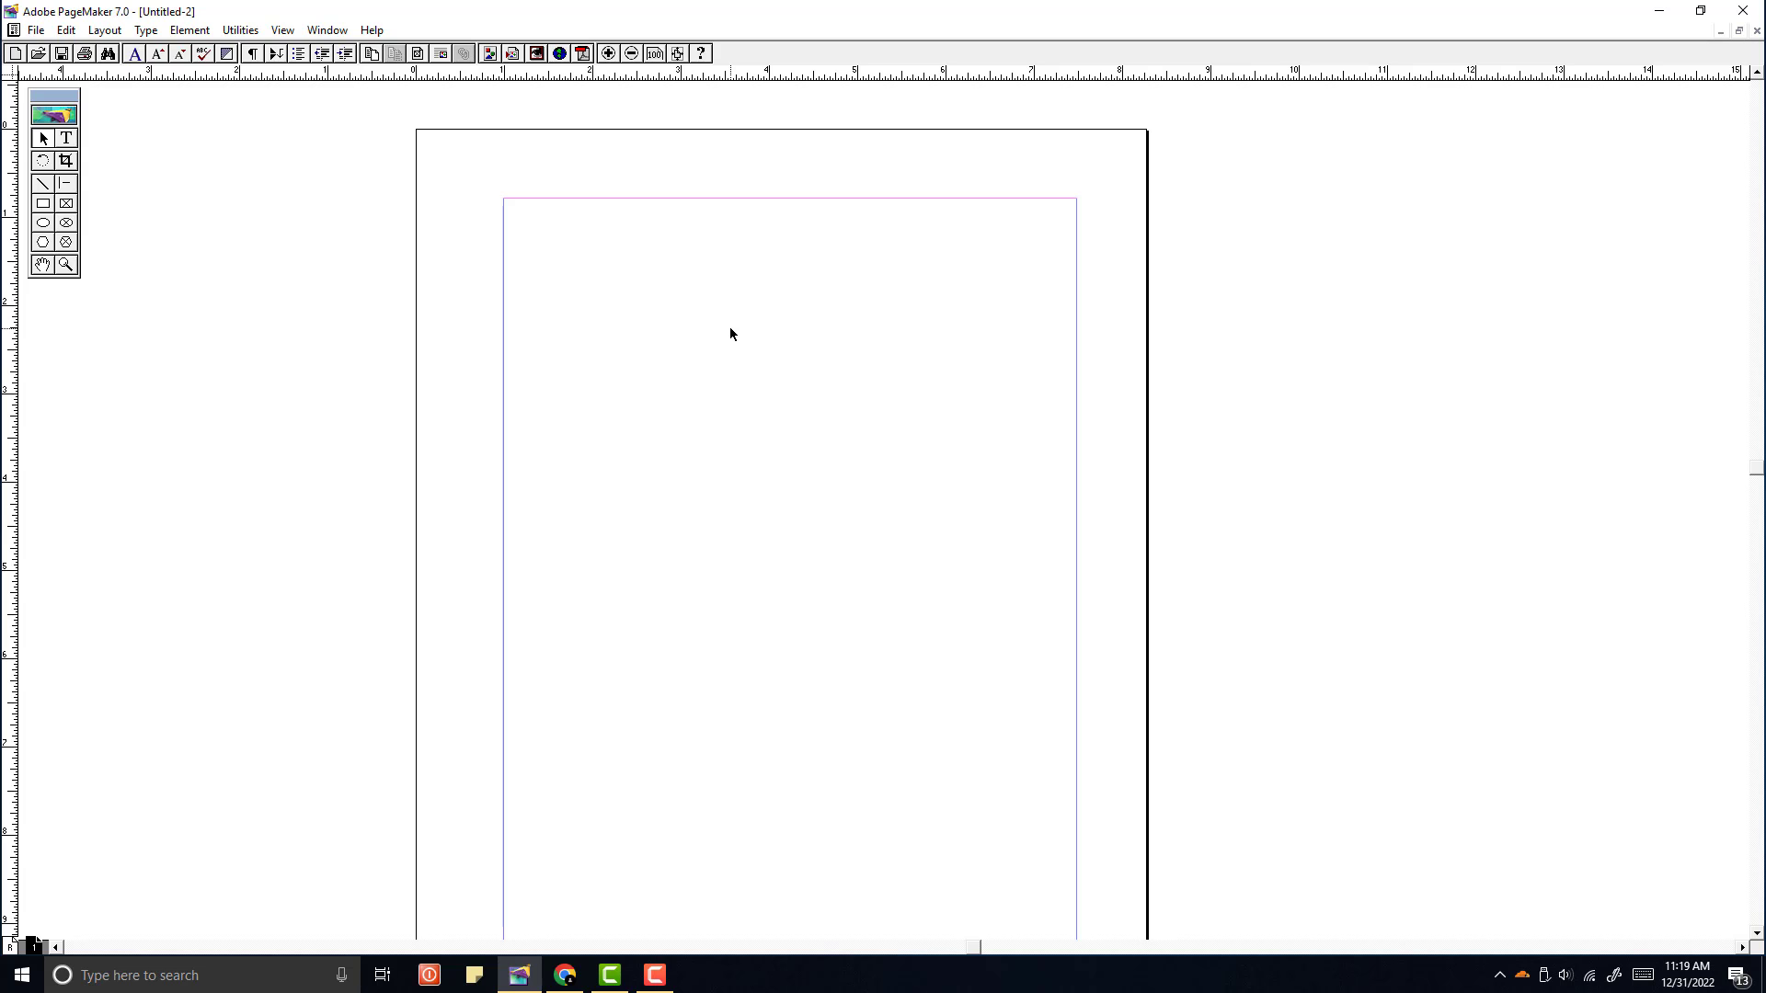
pyautogui.moveTo(717, 382)
pyautogui.mouseDown()
pyautogui.moveTo(758, 280)
pyautogui.moveTo(748, 392)
pyautogui.moveTo(729, 402)
pyautogui.mouseUp()
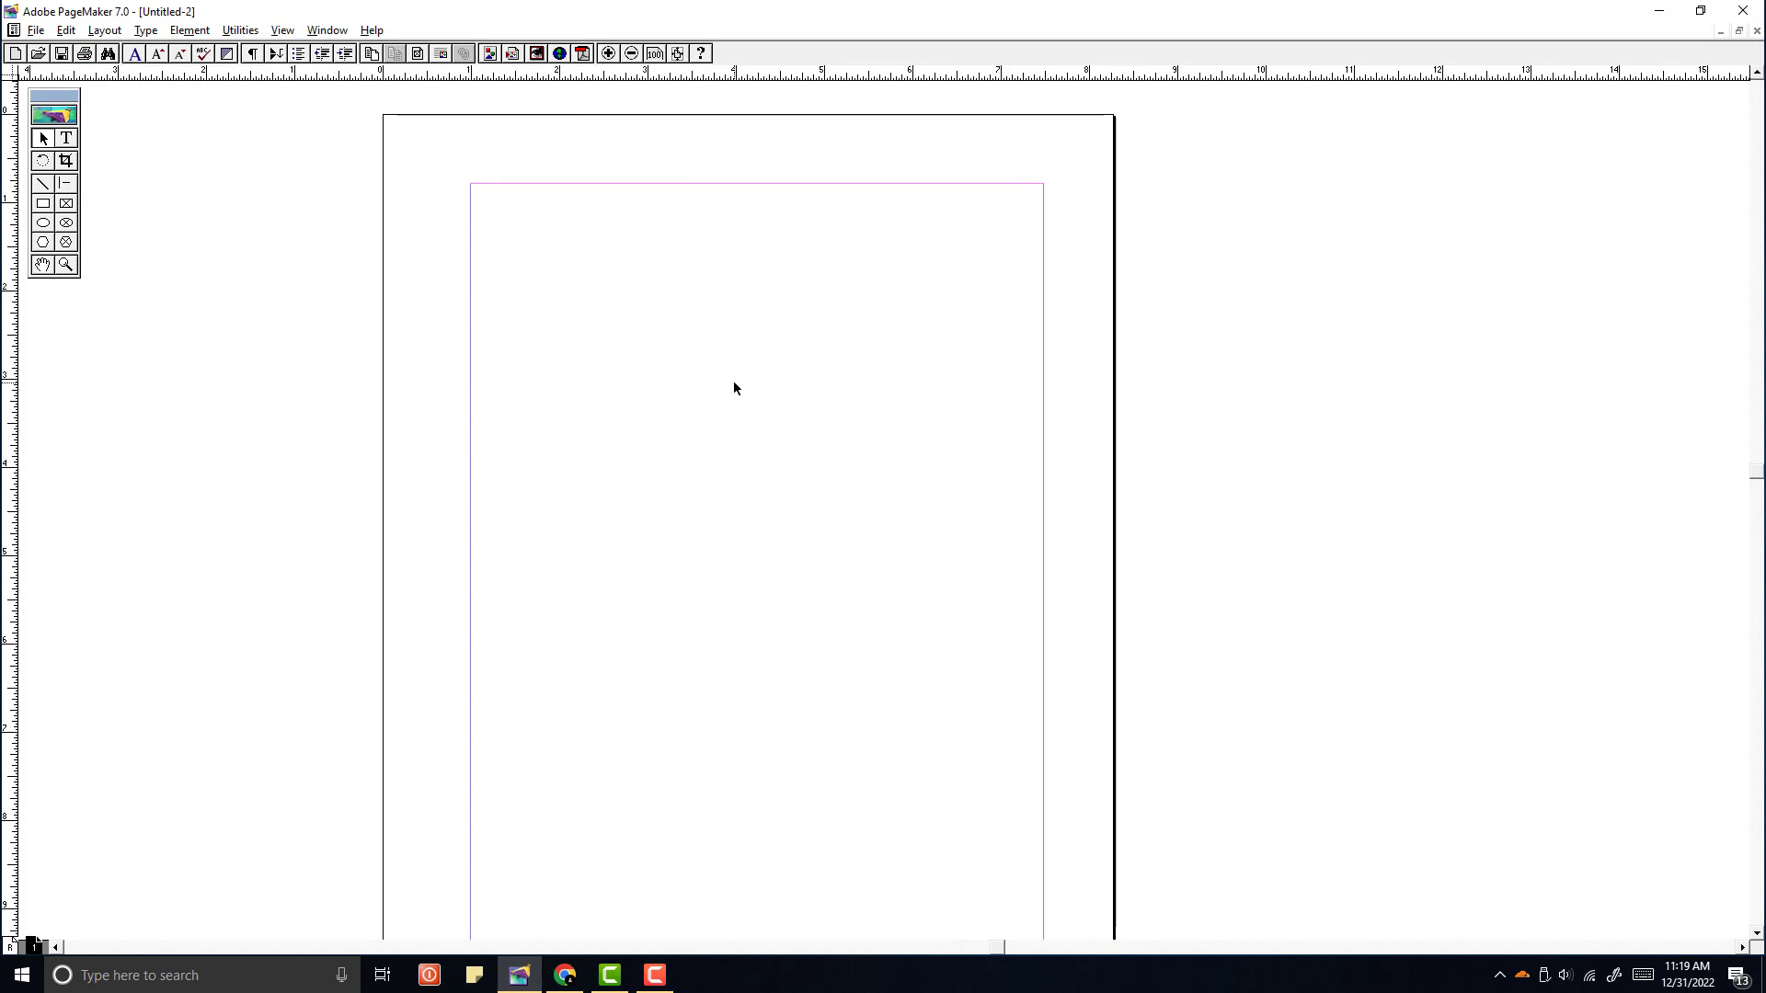
pyautogui.click(67, 139)
pyautogui.click(474, 207)
# Step: Show the Control Palette, move it lower over the page, and display its character options
pyautogui.click(329, 31)
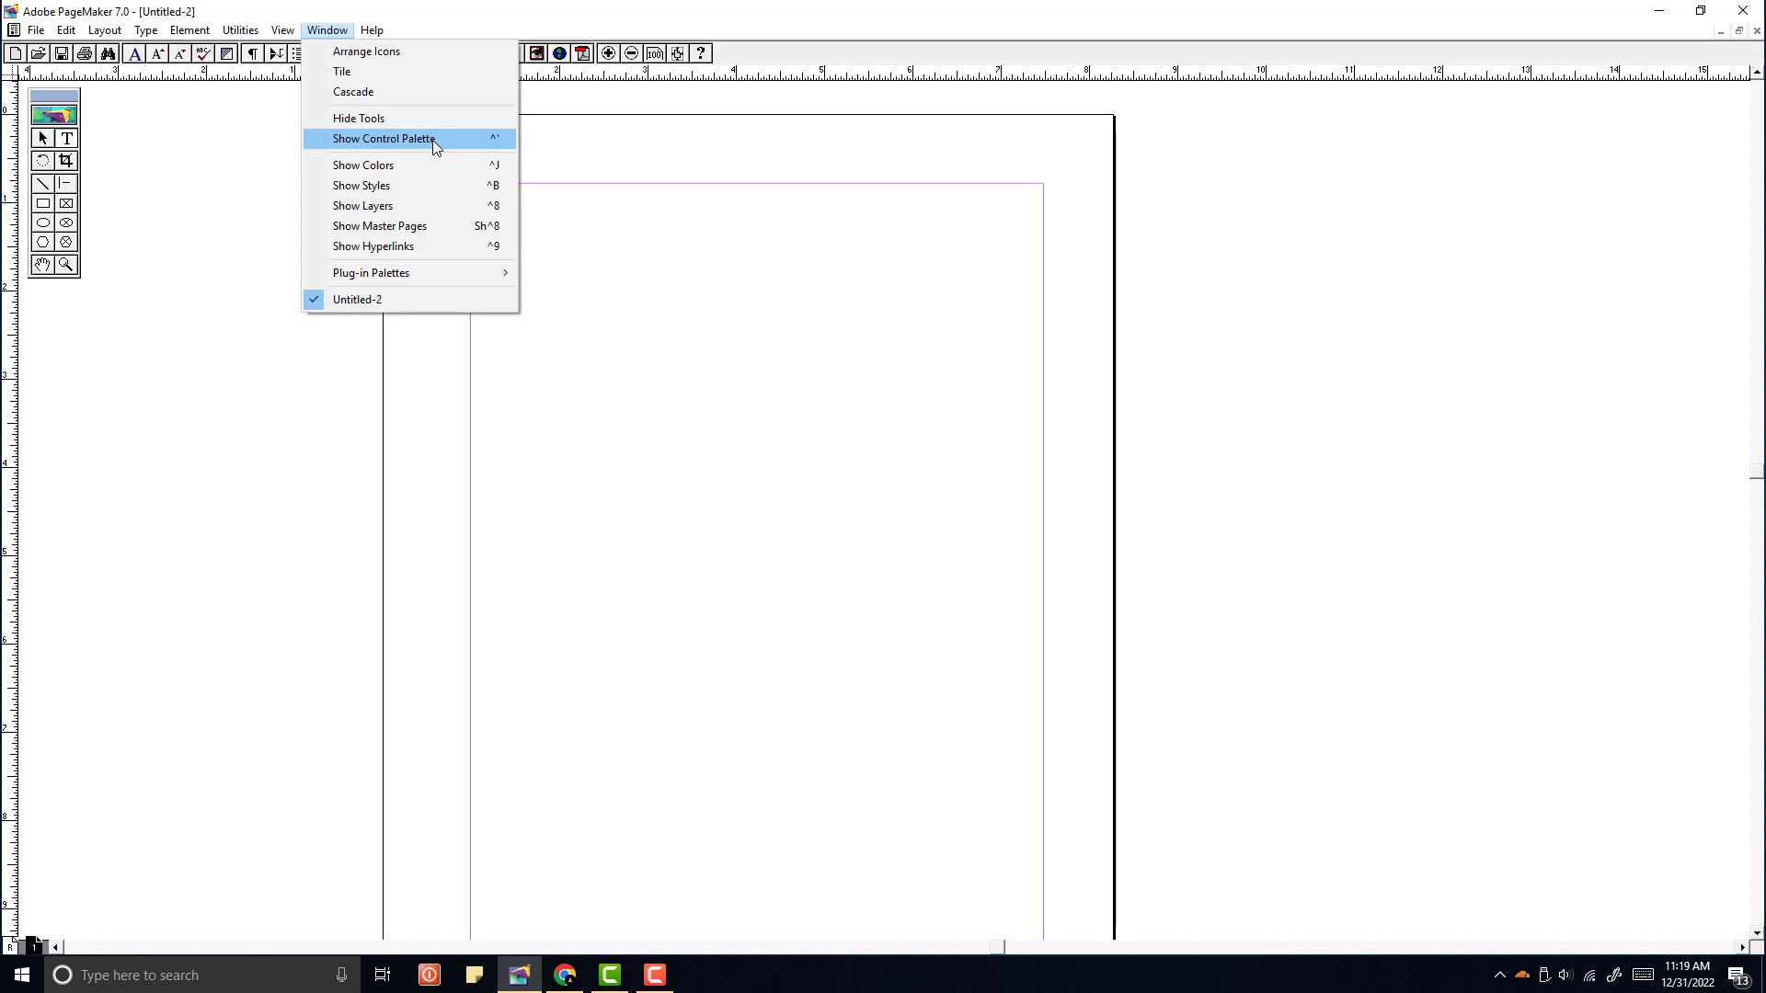
pyautogui.click(432, 140)
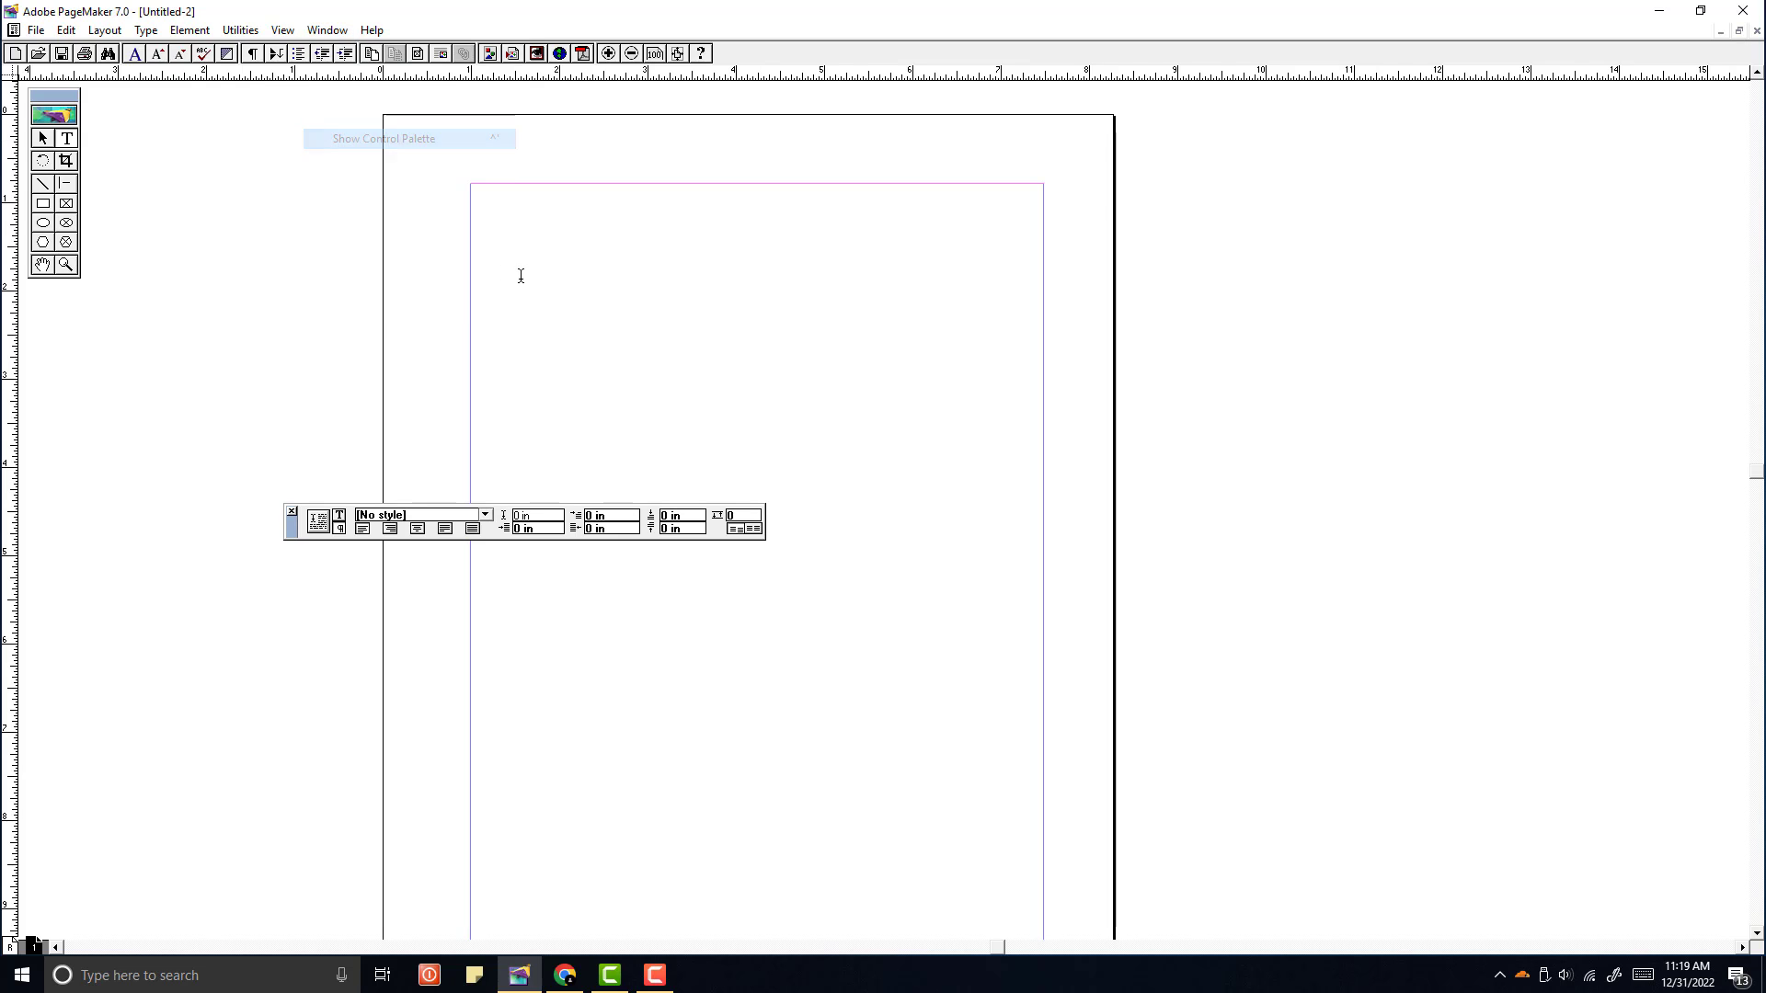
pyautogui.moveTo(294, 535); pyautogui.dragTo(443, 709)
pyautogui.click(489, 690)
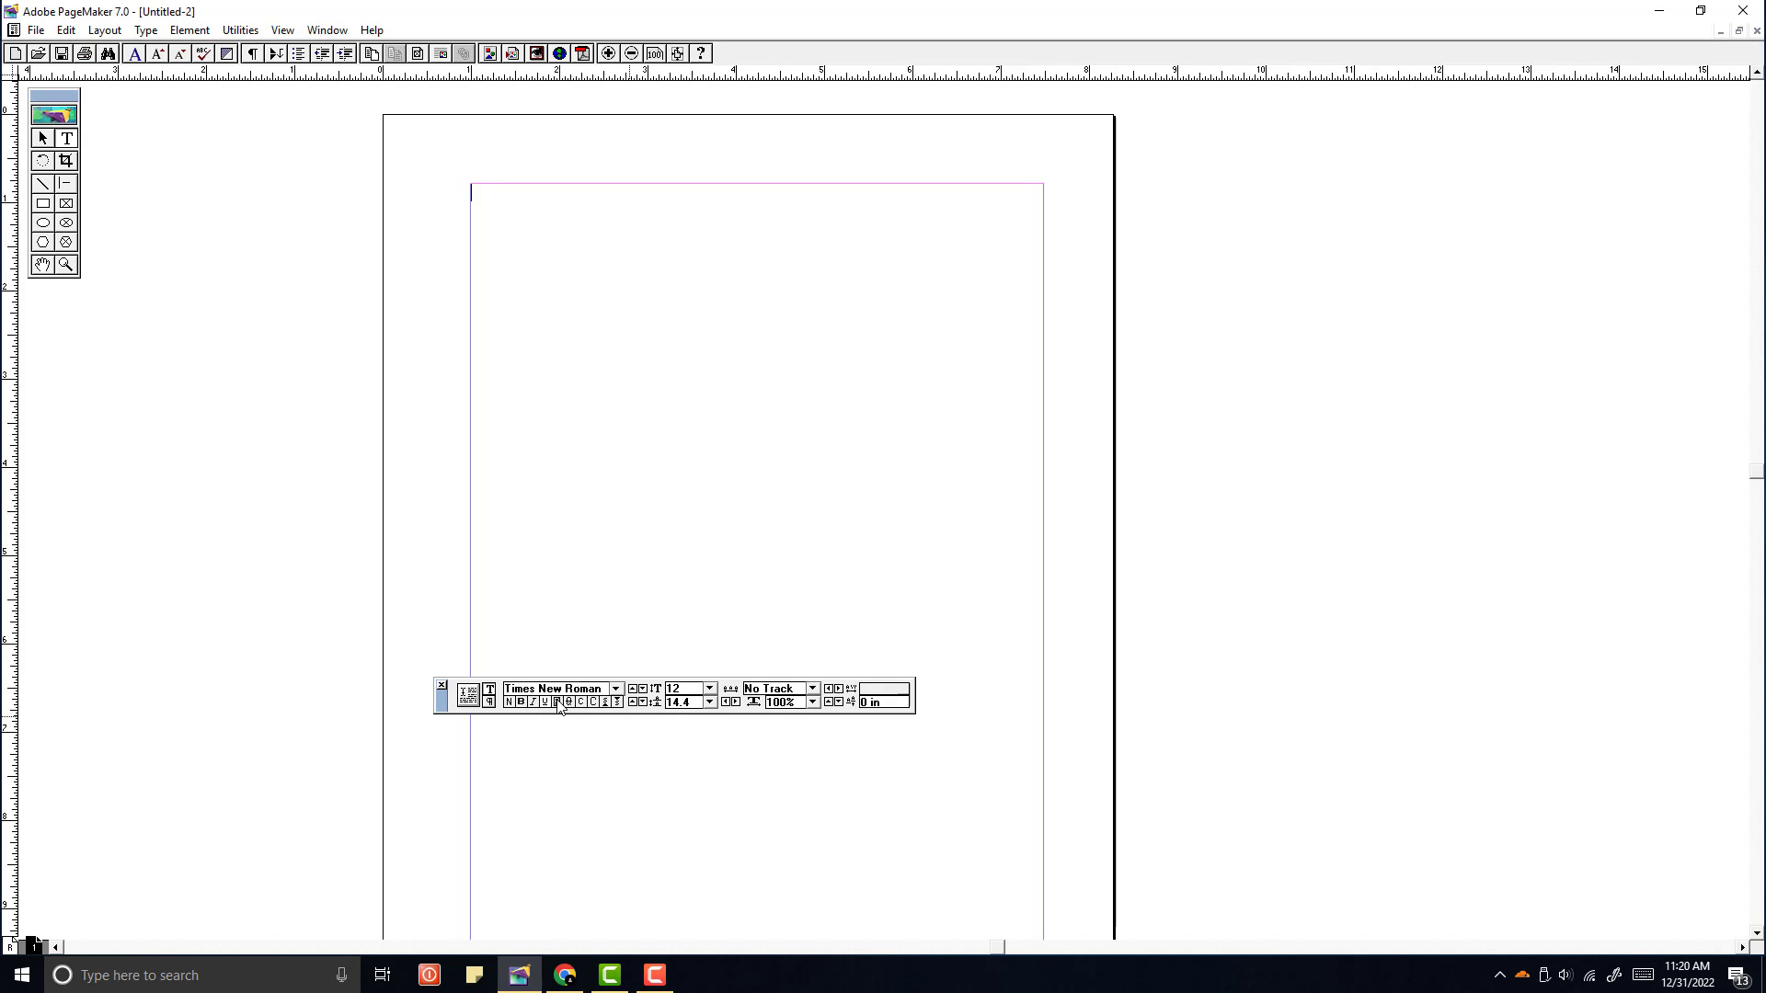
pyautogui.click(489, 703)
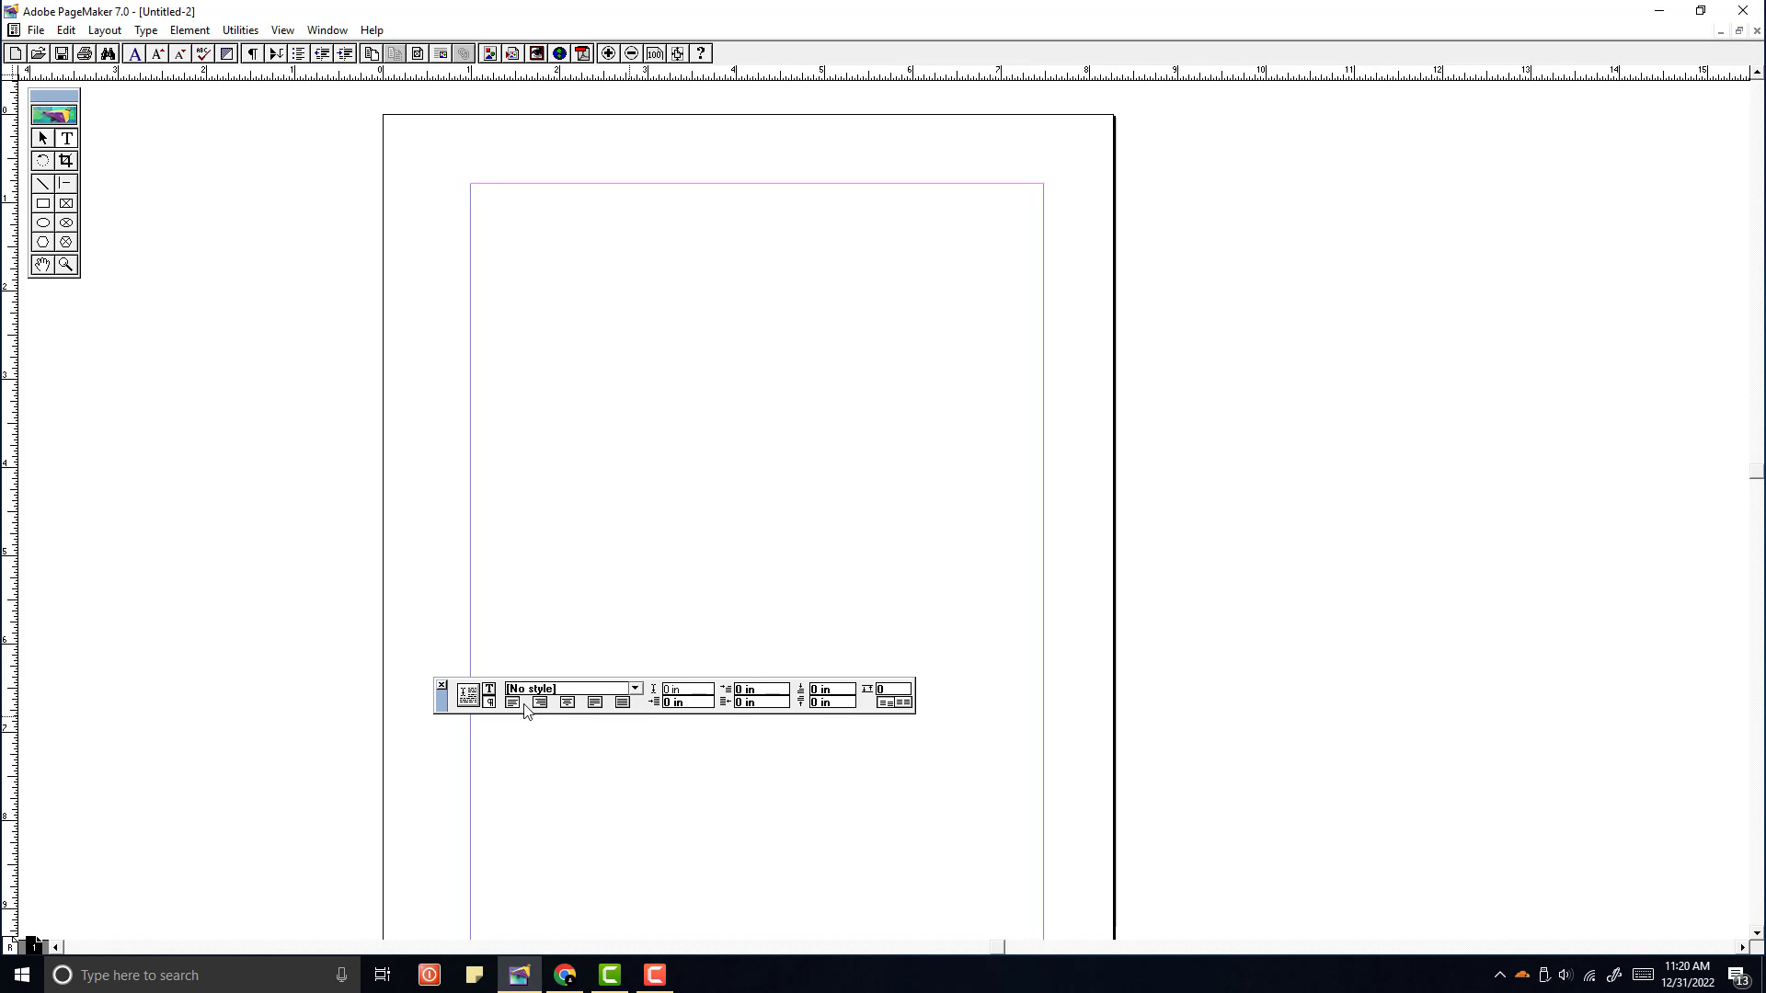
pyautogui.click(489, 689)
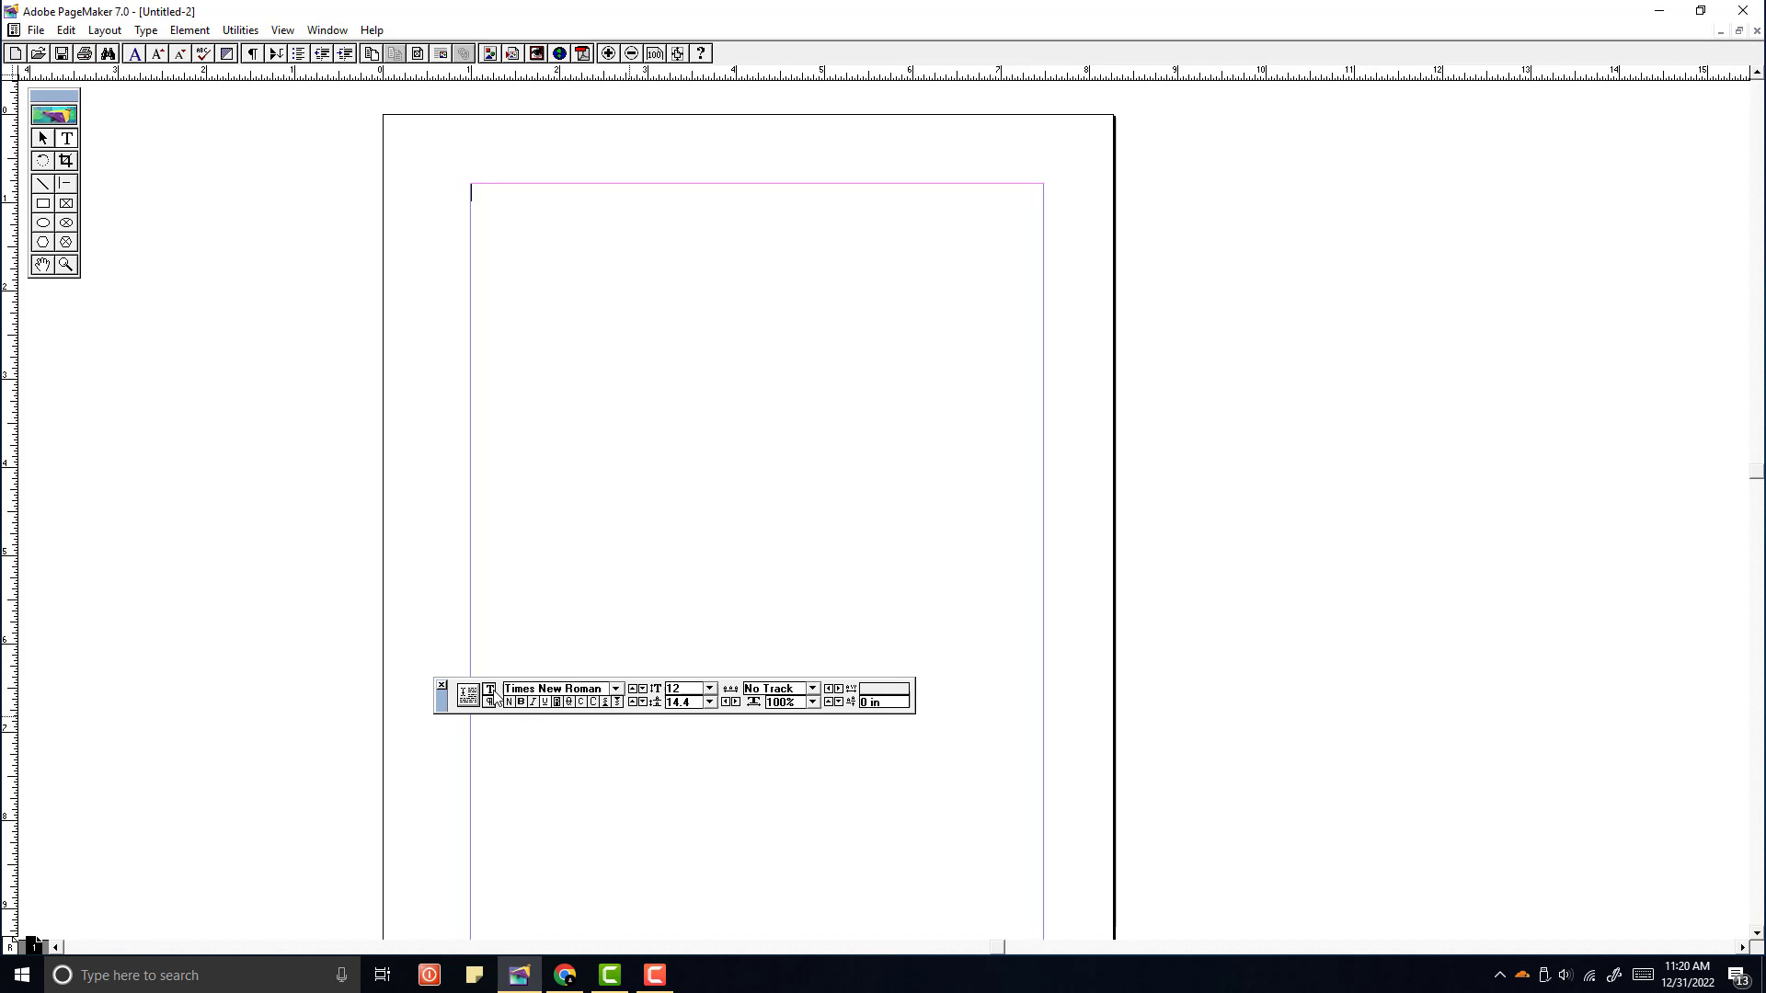
# Step: Set the text's font to Metrix-1, size 15, with leading of 22
pyautogui.click(616, 689)
pyautogui.write('Metrix-1')
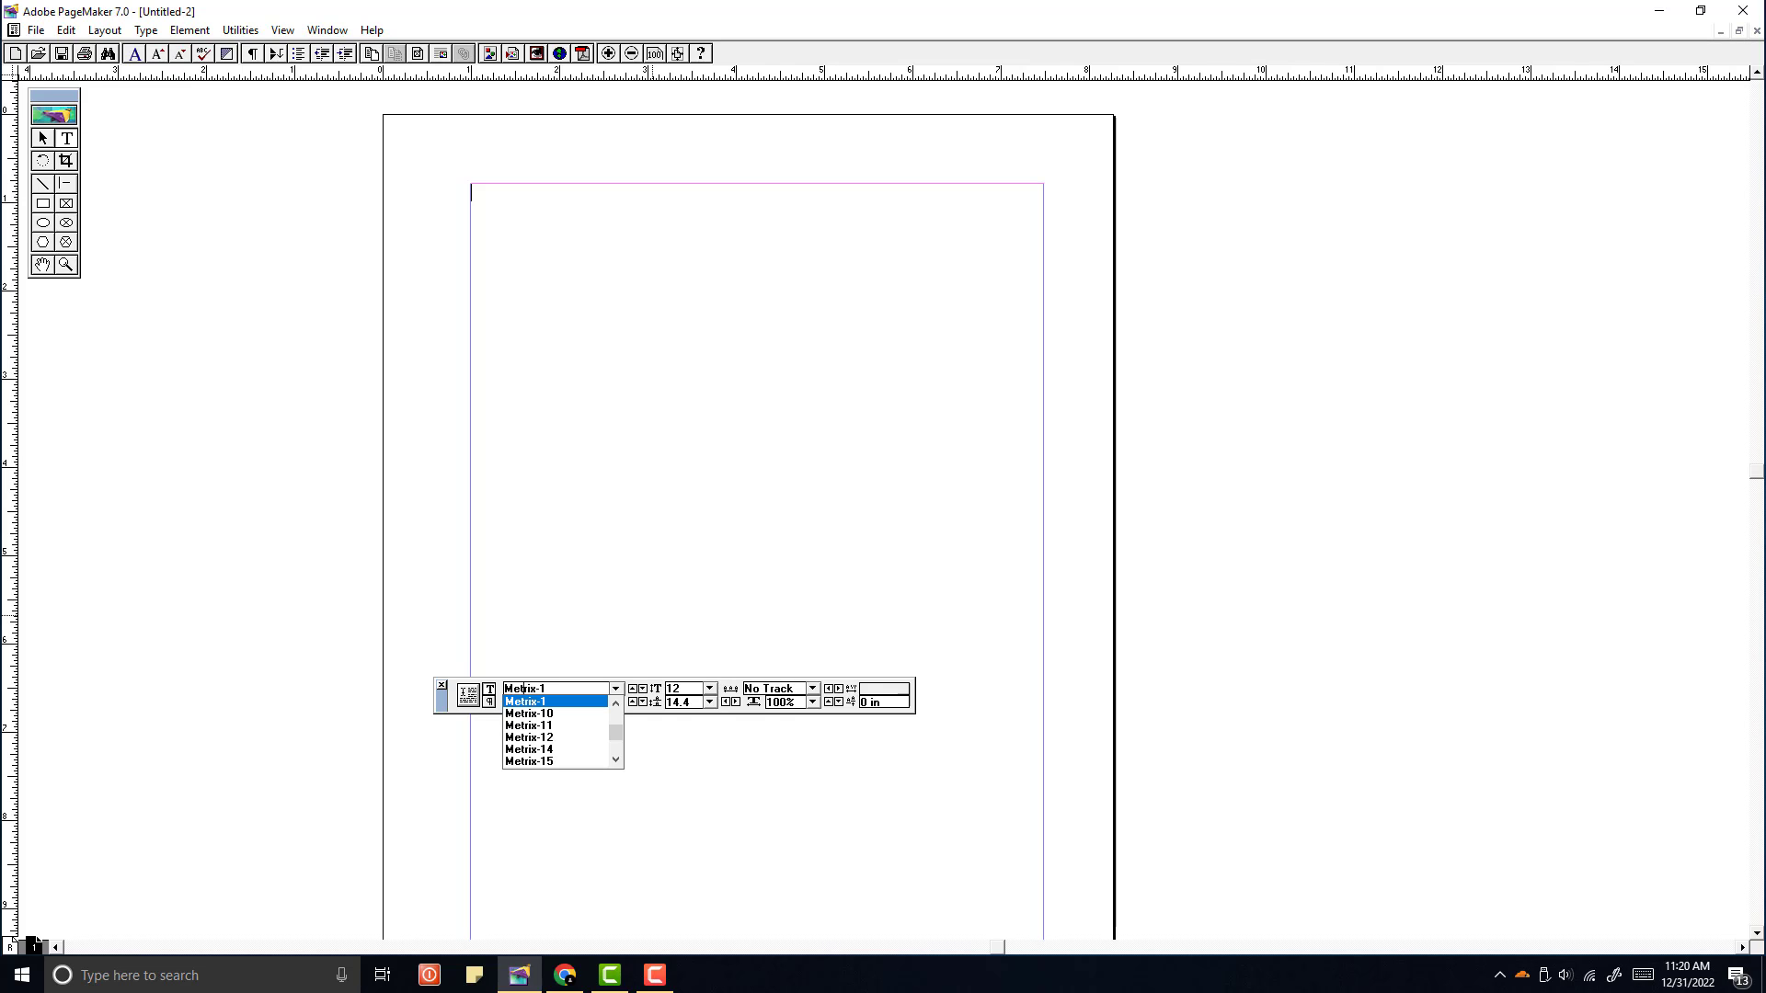
pyautogui.press('Tab')
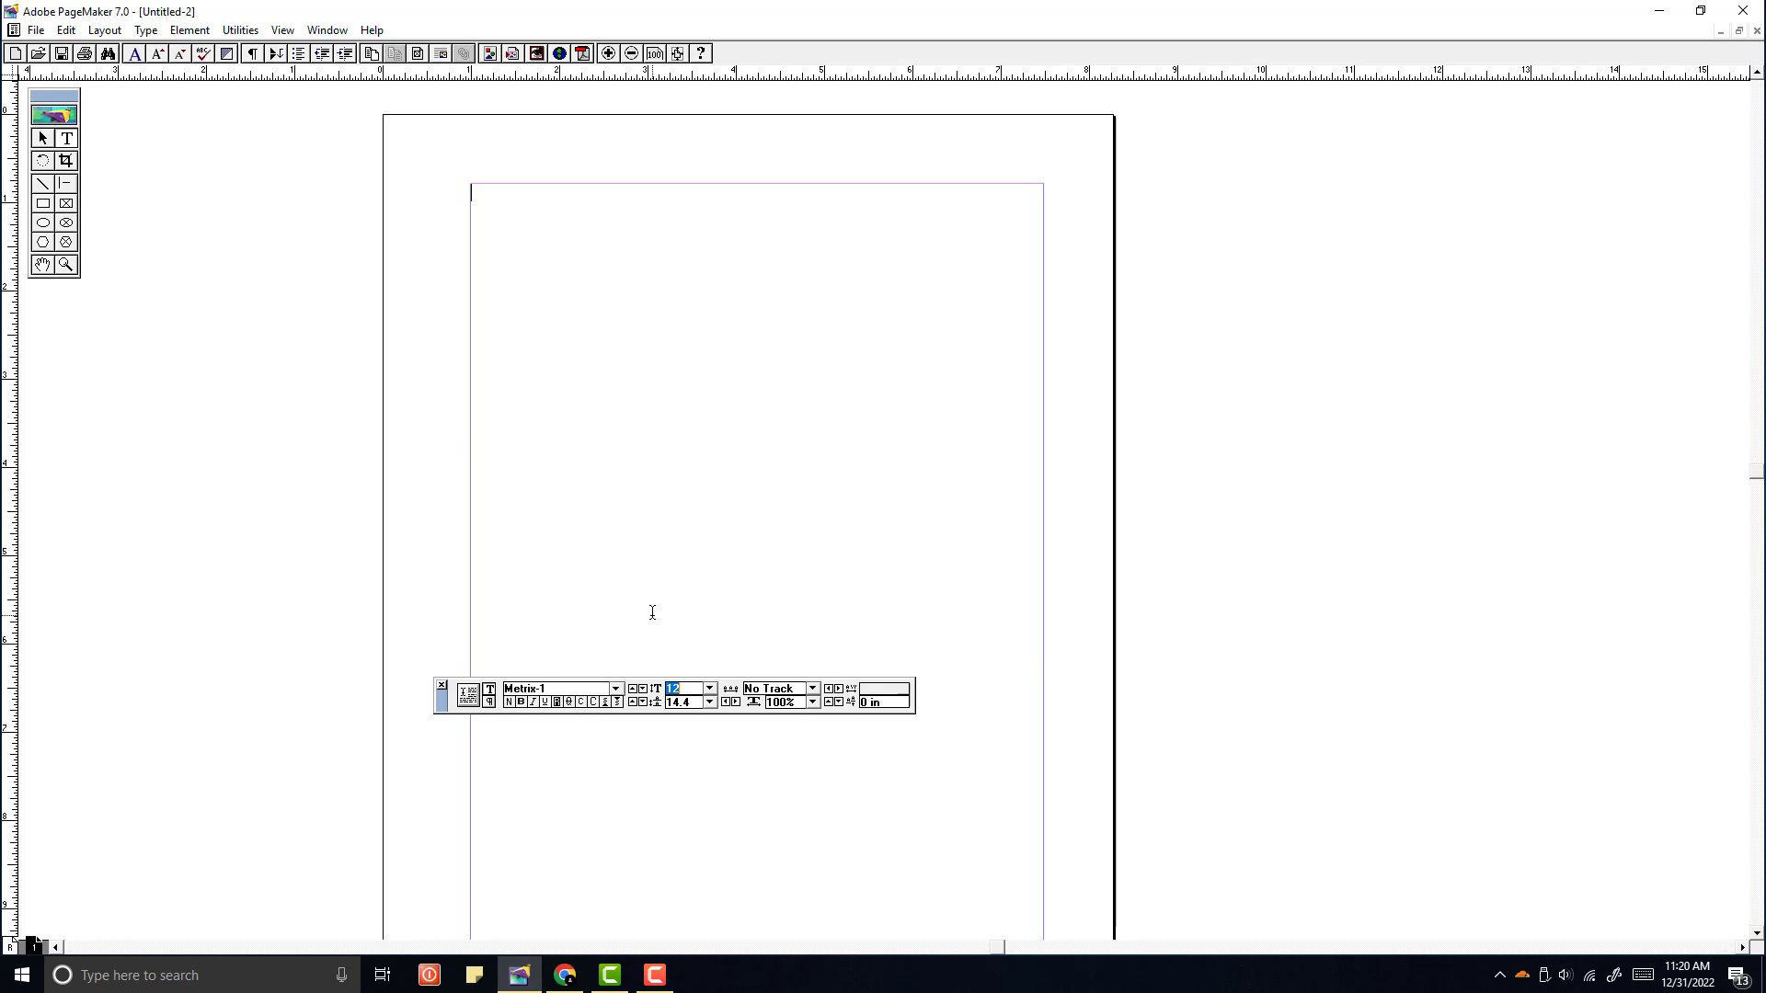
pyautogui.write('15')
pyautogui.doubleClick(676, 702)
pyautogui.write('22')
# Step: Set the paragraph alignment to justified and return to the character options
pyautogui.click(491, 703)
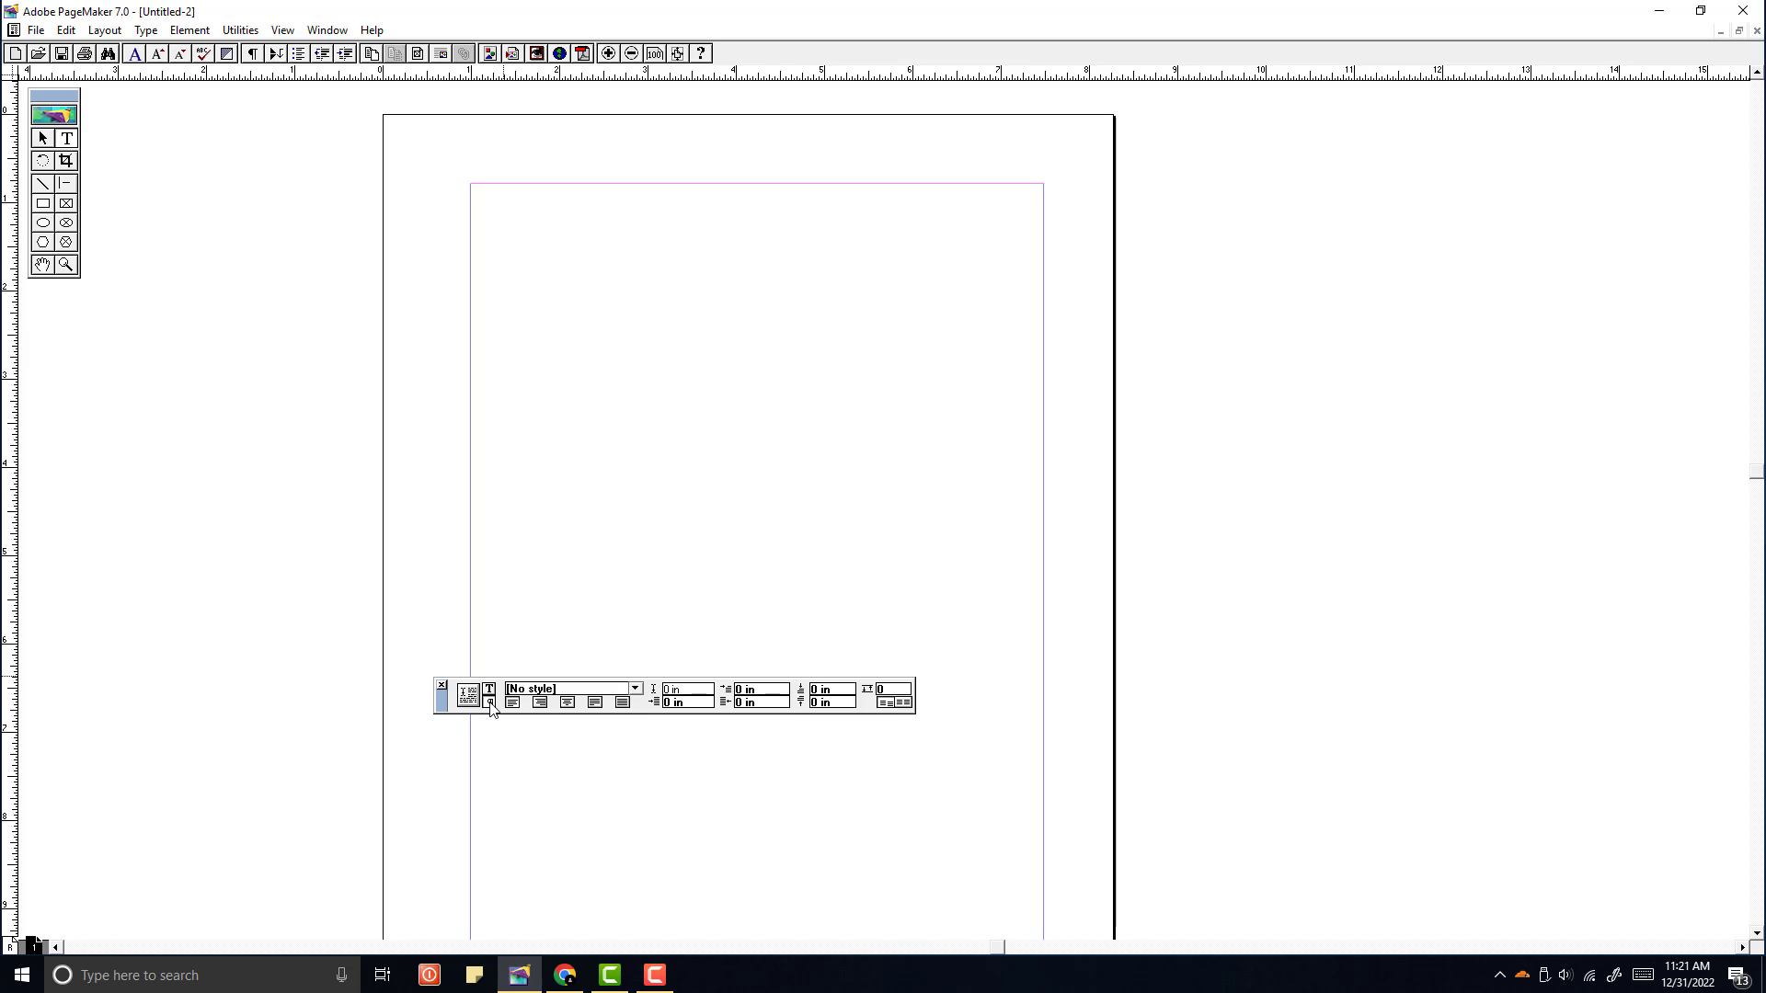
pyautogui.click(596, 703)
pyautogui.click(489, 689)
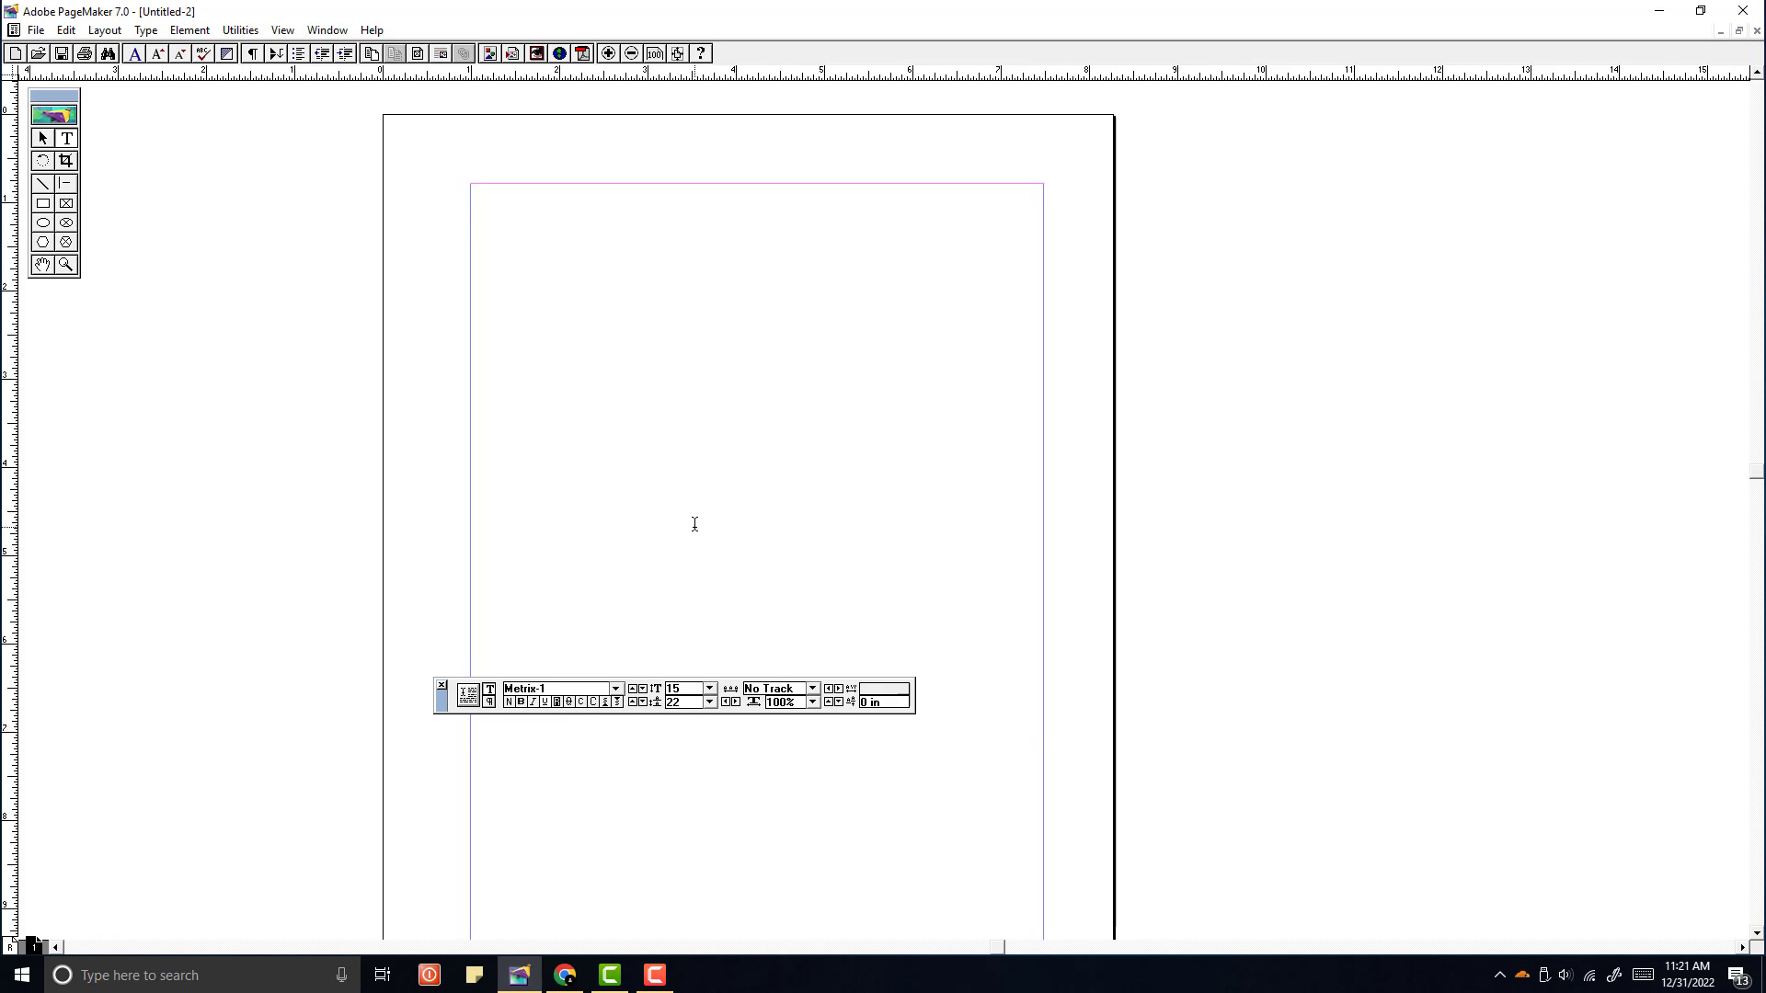
# Step: Enter the first heading line "နေခြည်သစ်ကိုယ့်အားကိုယ်ကိုးမူလတန်းကြိုကျောင်း၏"
pyautogui.write('နေည')
pyautogui.write('ခည်သစ်')
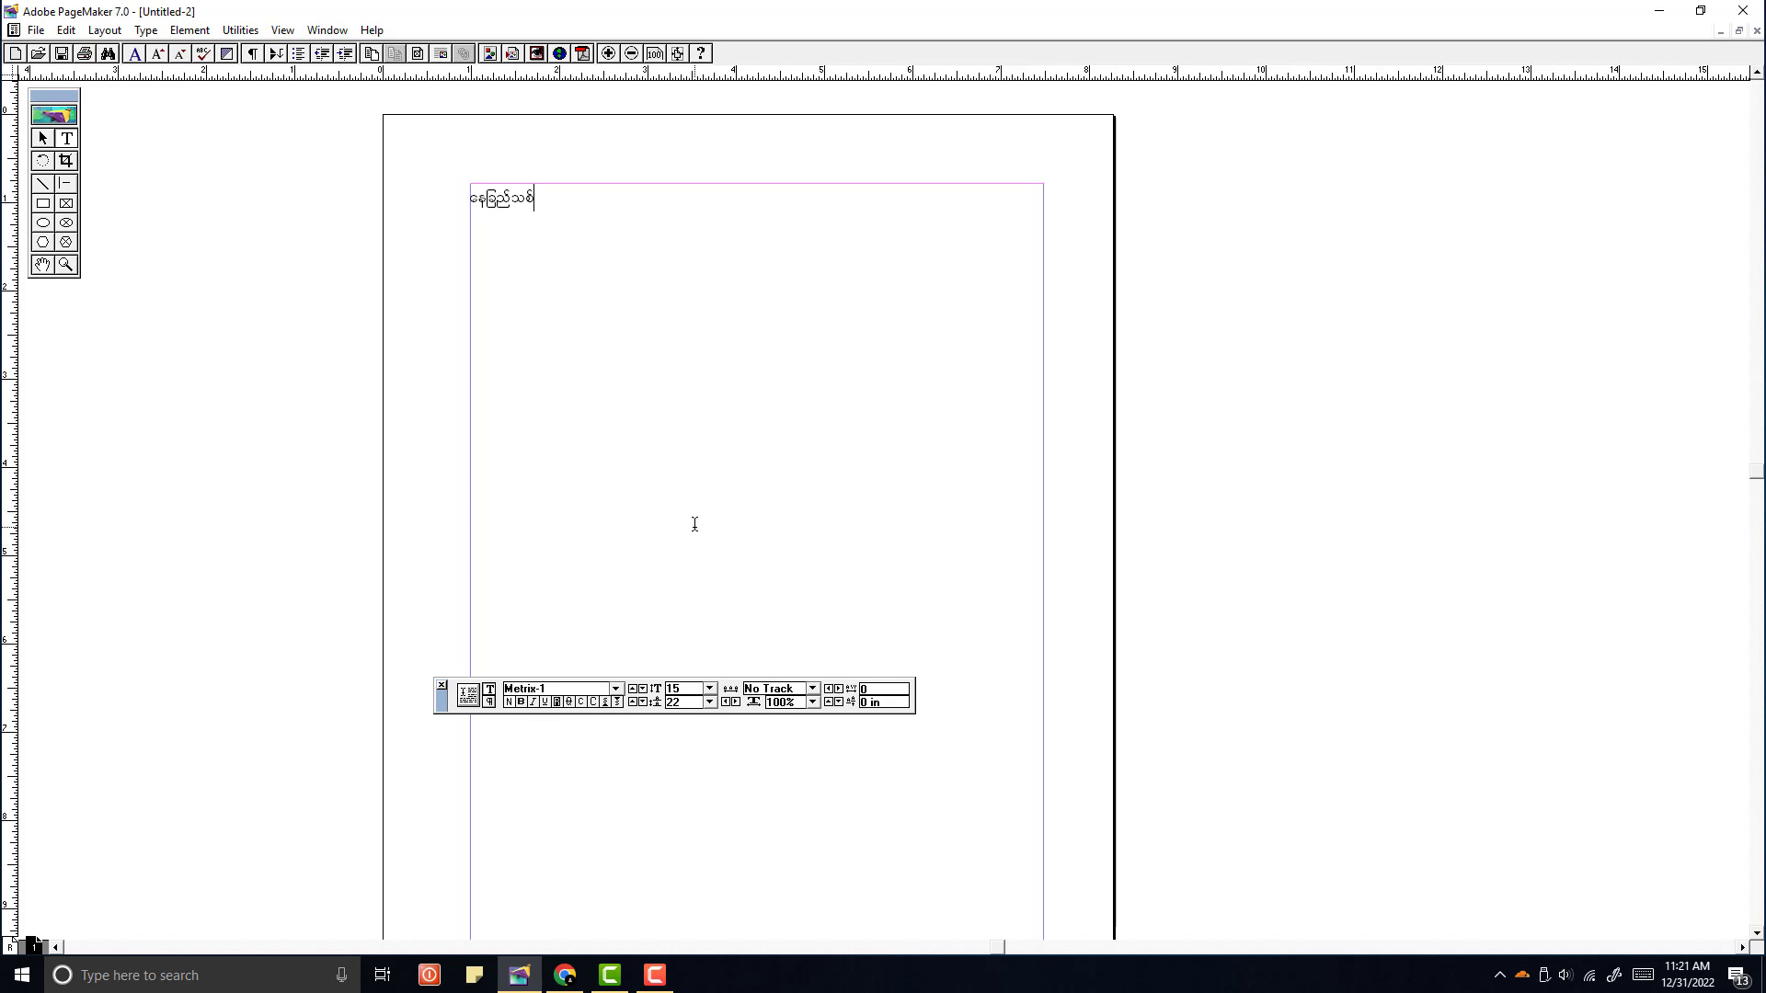
pyautogui.write('ကိုယ့်အားကိုယ်ကိုးမှတ်တန်း')
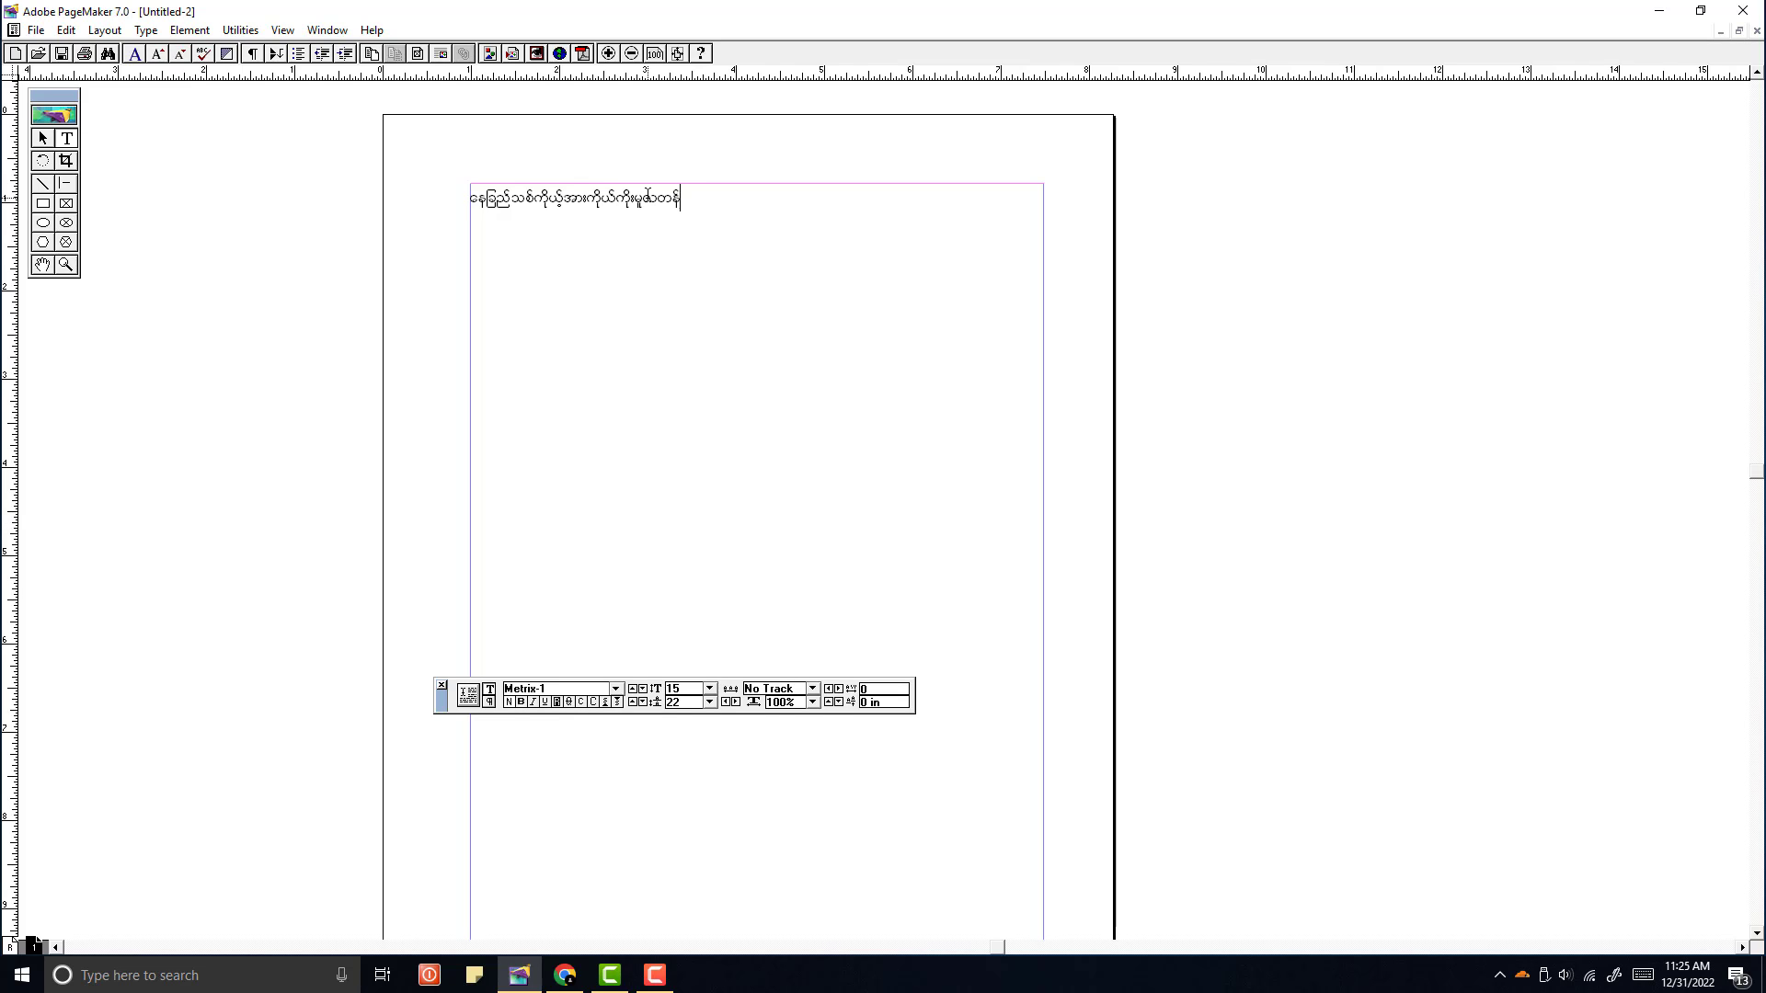
pyautogui.write('ကြိုကျော')
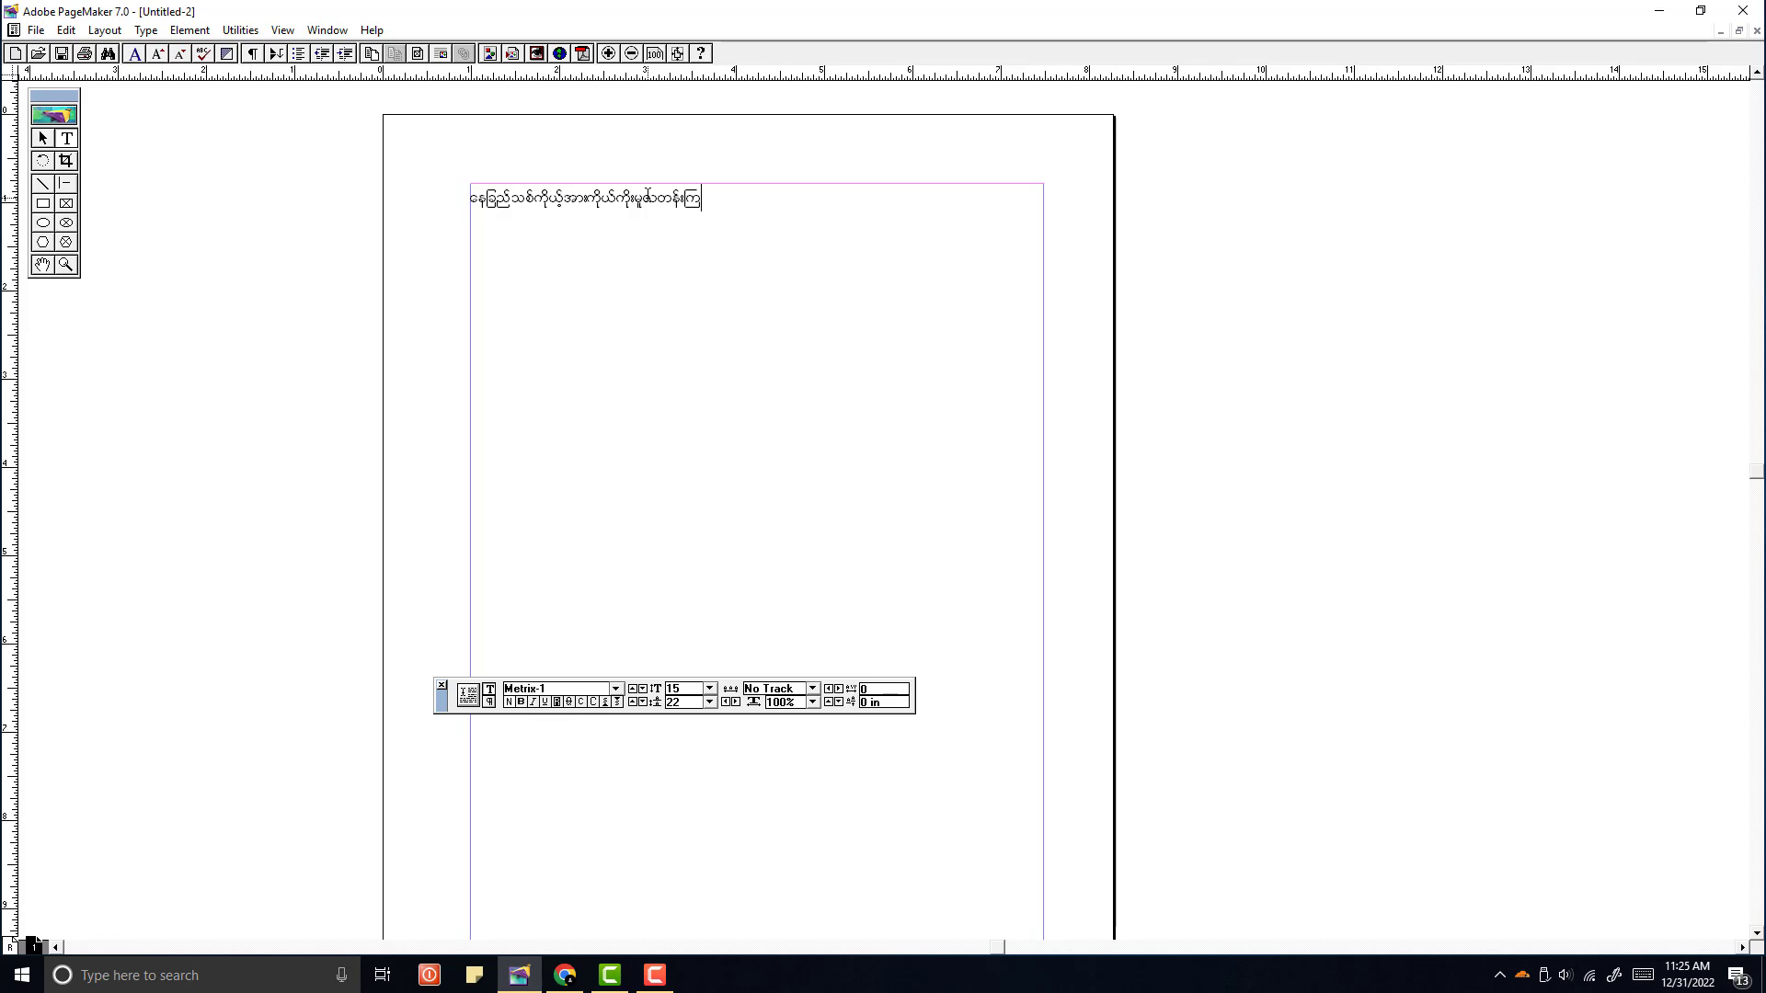
pyautogui.write('င်း')
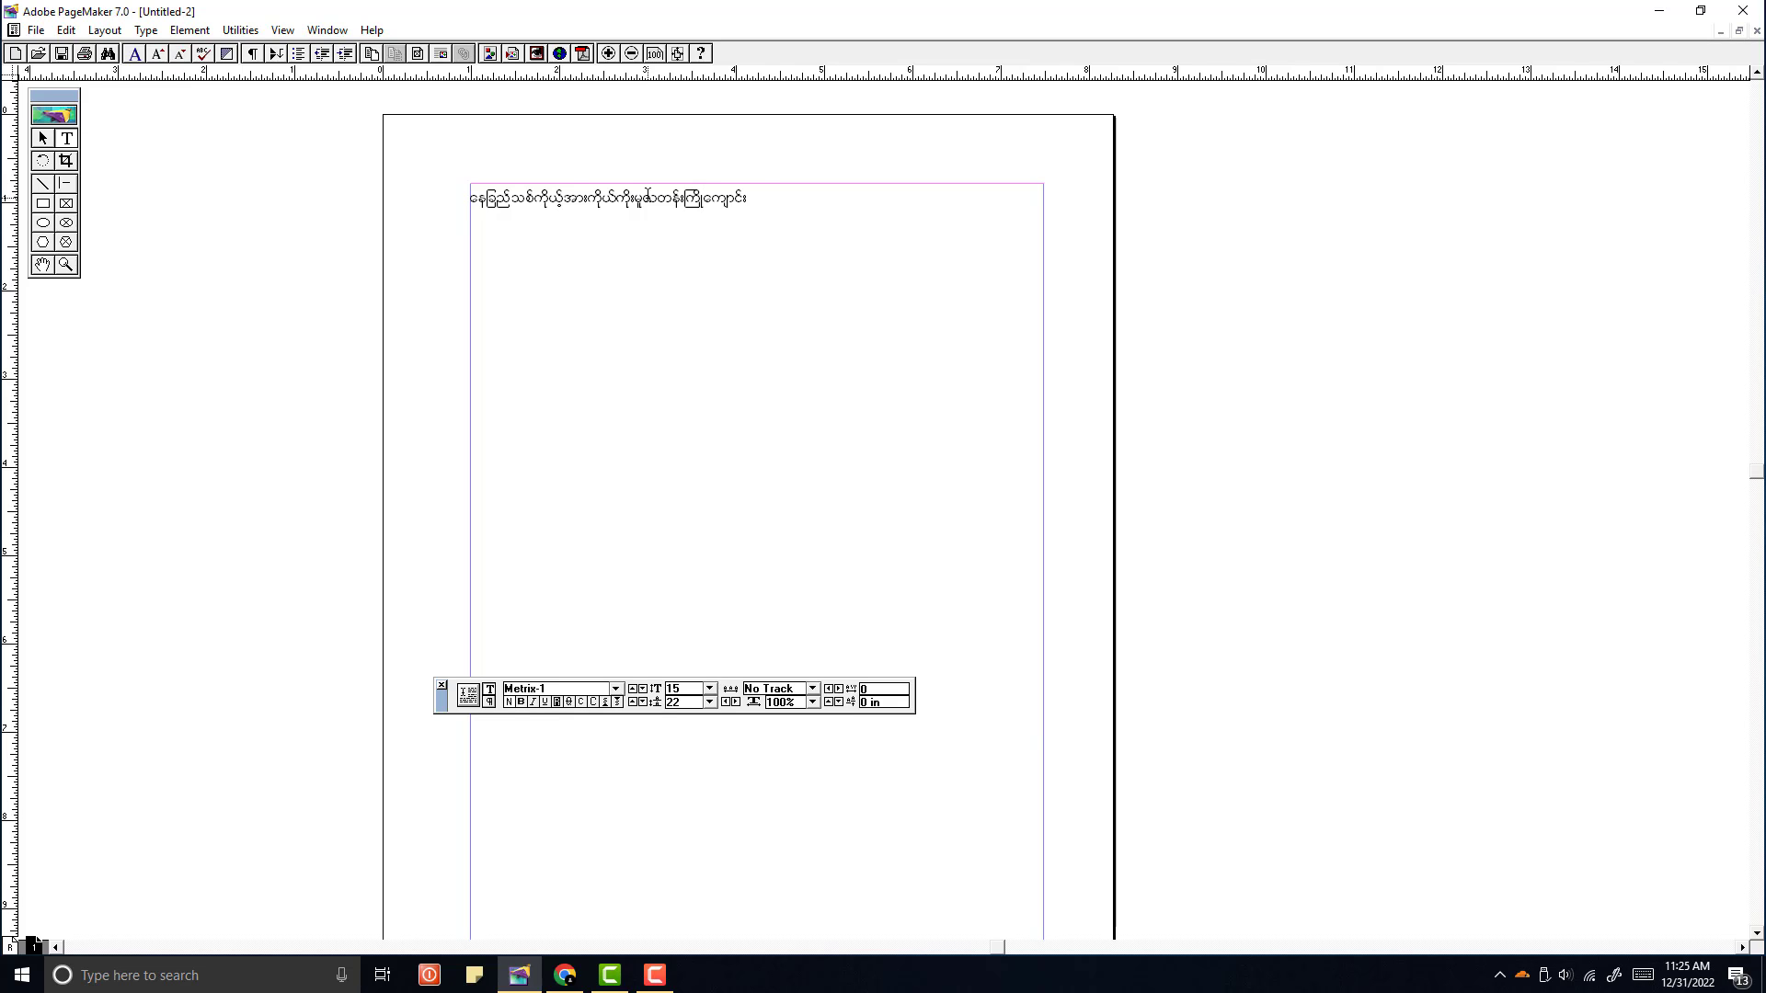
pyautogui.write('၏')
# Step: Add the second heading line "( )ခုနှစ် ( )လအတွက်", leaving wide blank spaces inside both pairs of parentheses
pyautogui.write('(')
pyautogui.write('   )၃နှစ် ')
pyautogui.write('(                     )လအတွ')
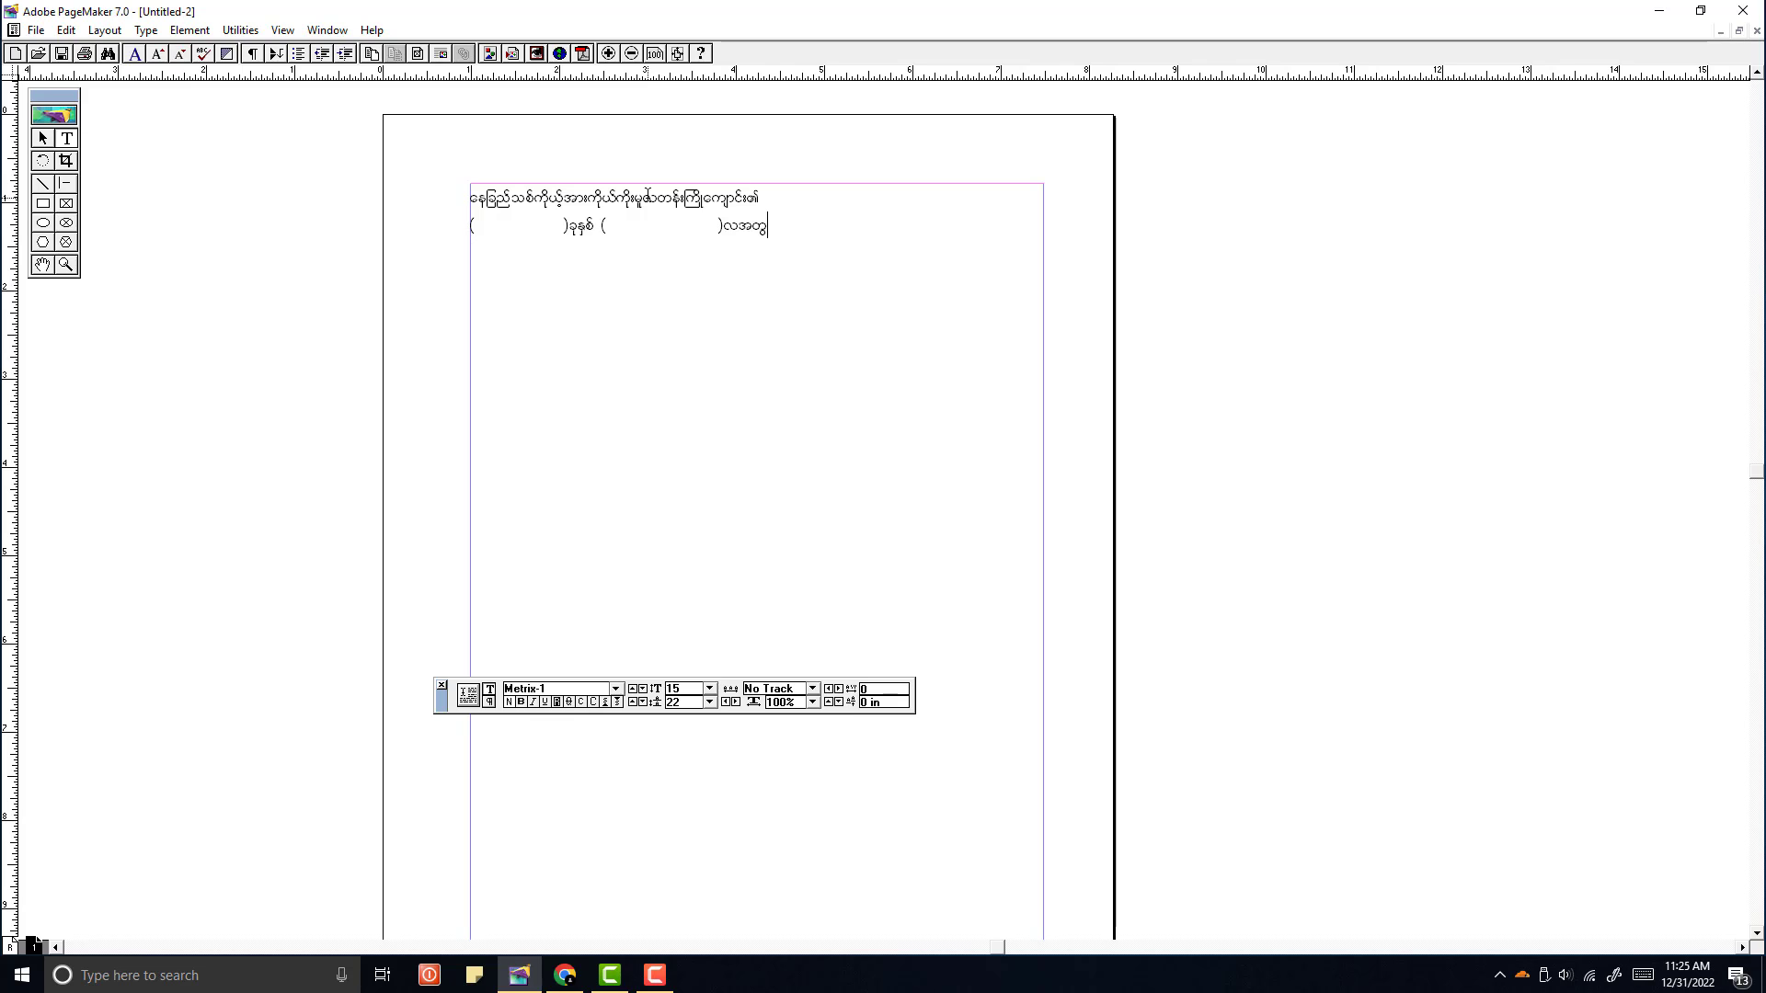
pyautogui.write('က်')
pyautogui.press('Return')
# Step: Add the third heading line "လုပ်ငန်းလချုပ် အစီရင်ခံစာ"
pyautogui.write('လု')
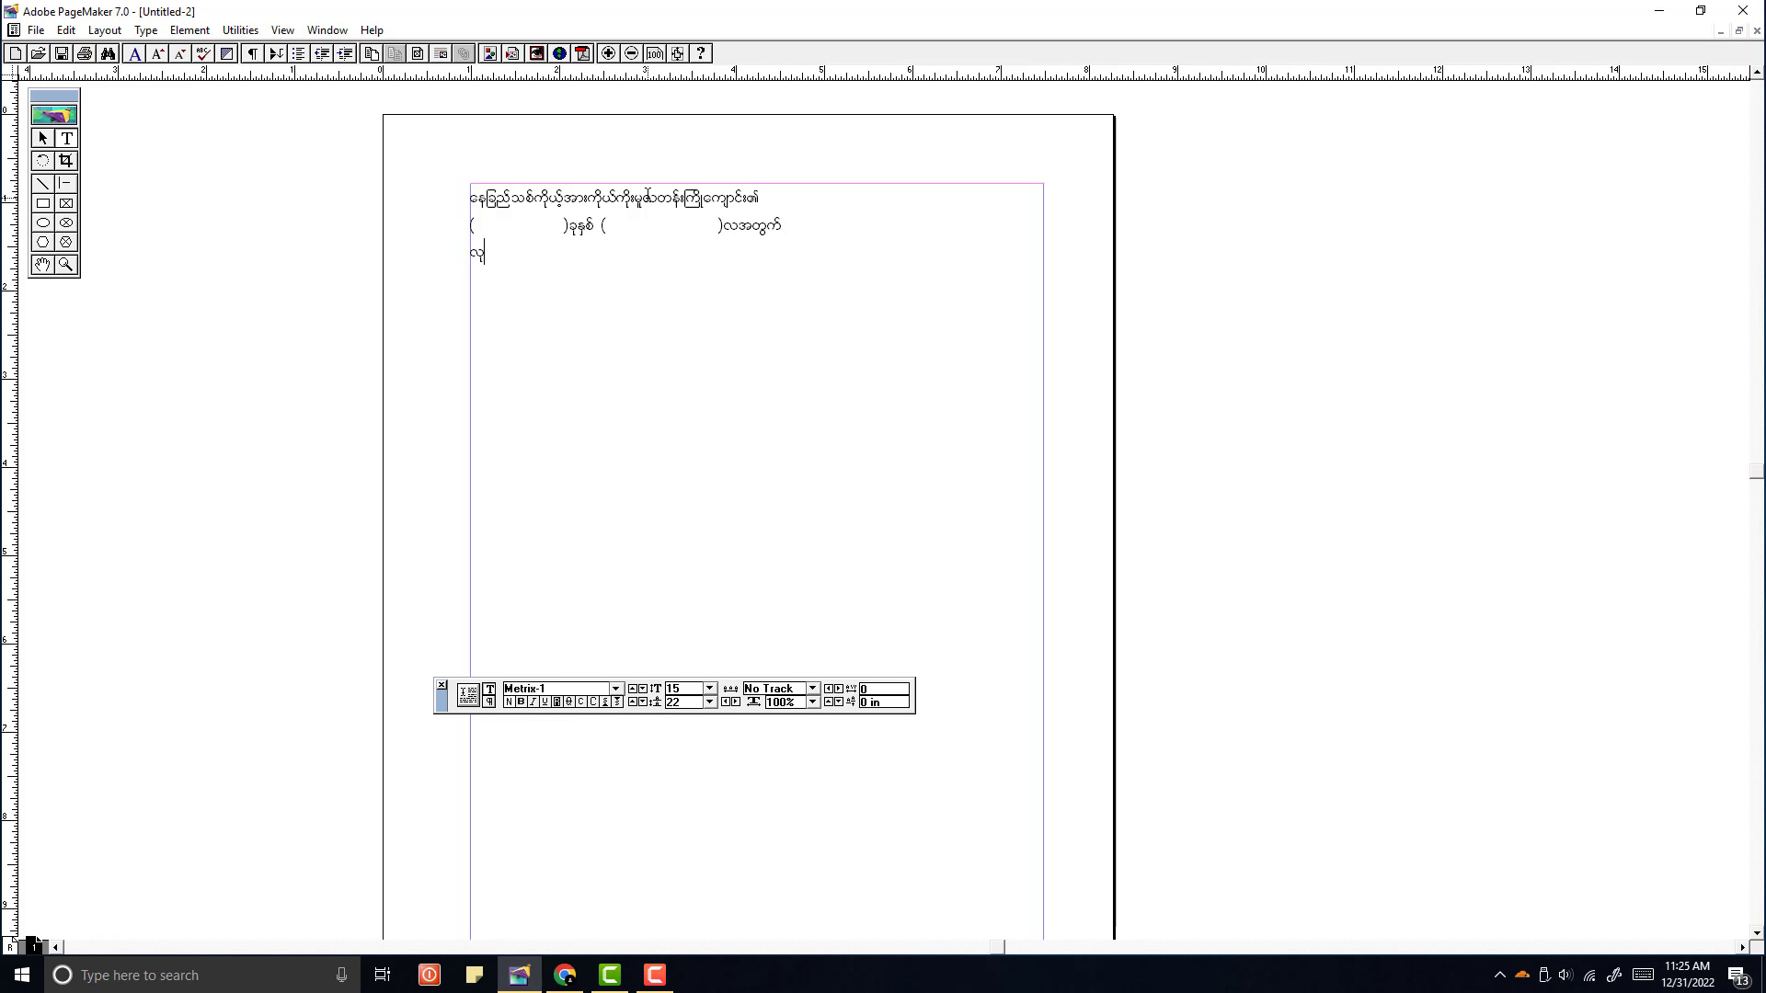
pyautogui.write('ပ်ငန်း')
pyautogui.write('လ')
pyautogui.write('ချုပ်')
pyautogui.write(' အစီရင်ခ')
pyautogui.write('ံစာ ')
# Step: Add the numbered section heading "(၁) သင်ကြားရေး", with a tab after the number
pyautogui.write('(')
pyautogui.write('၁)')
pyautogui.press('Tab')
pyautogui.write('သင်ကြားရေး')
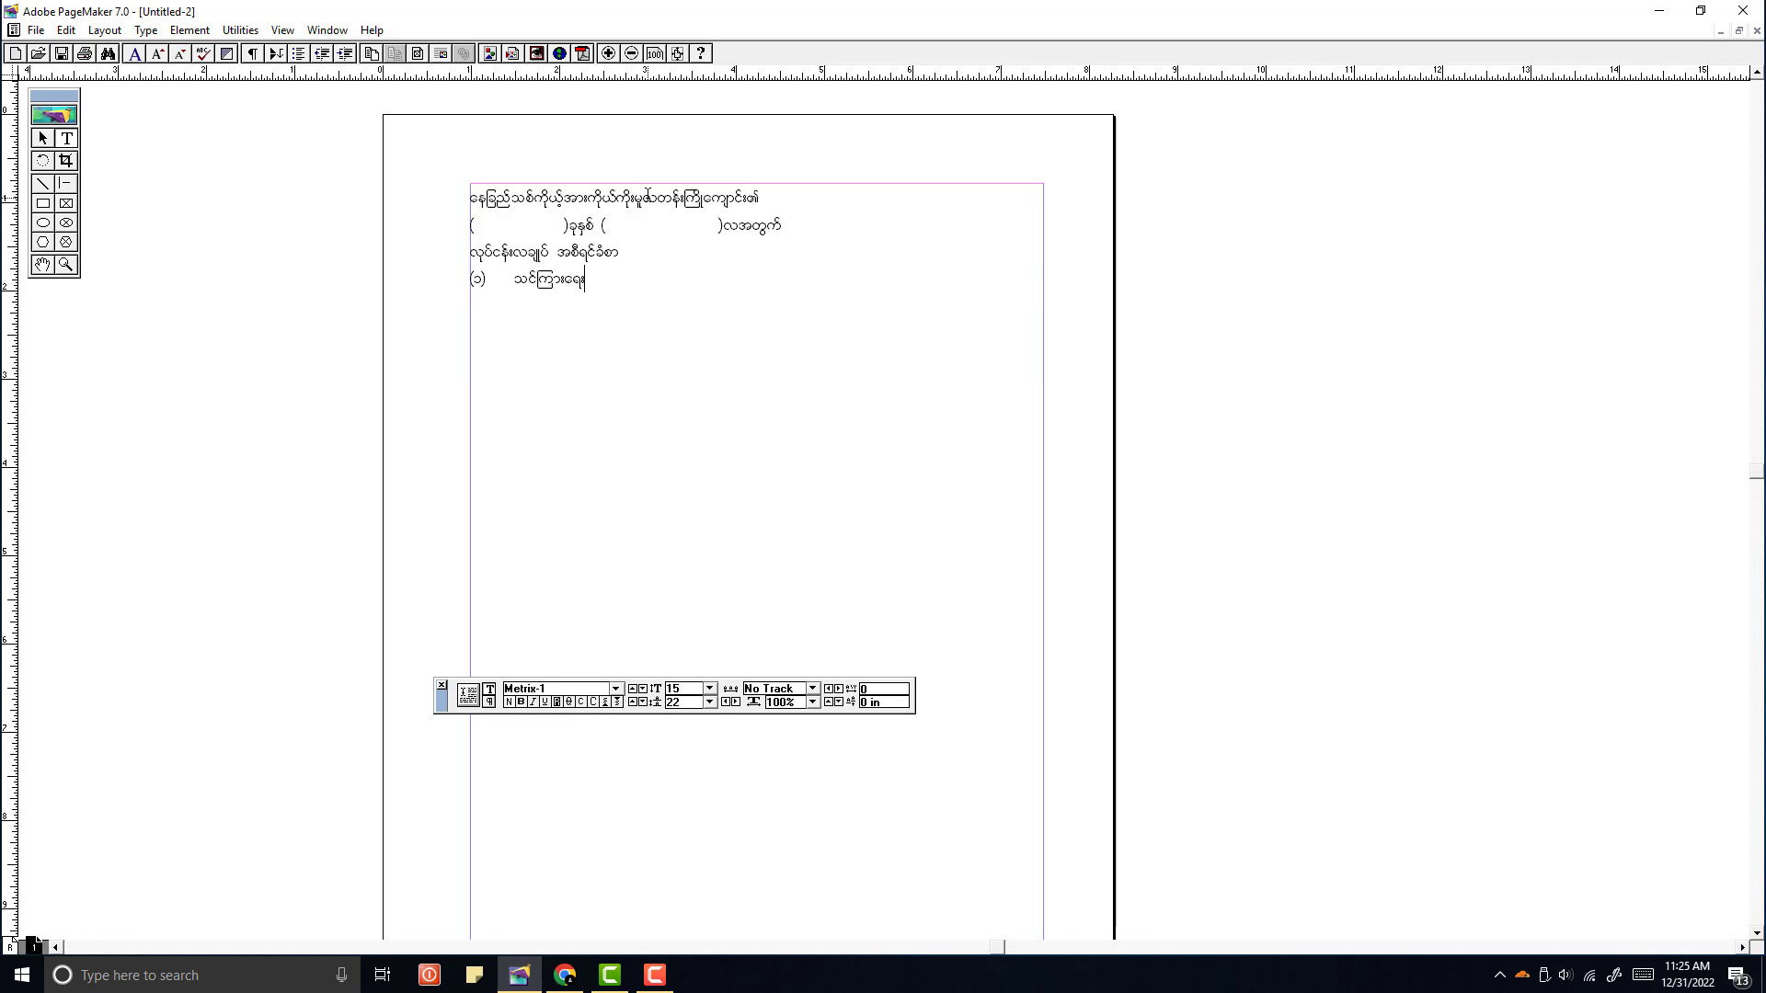
pyautogui.press('Return')
# Step: Add the tabbed item "(က) ယခုလအတွင်းသင်ကြားပေးသောကဗျာများ" and begin the following line with the label "(ခ)"
pyautogui.write('(က)')
pyautogui.press('Tab')
pyautogui.write('ယခုလအ')
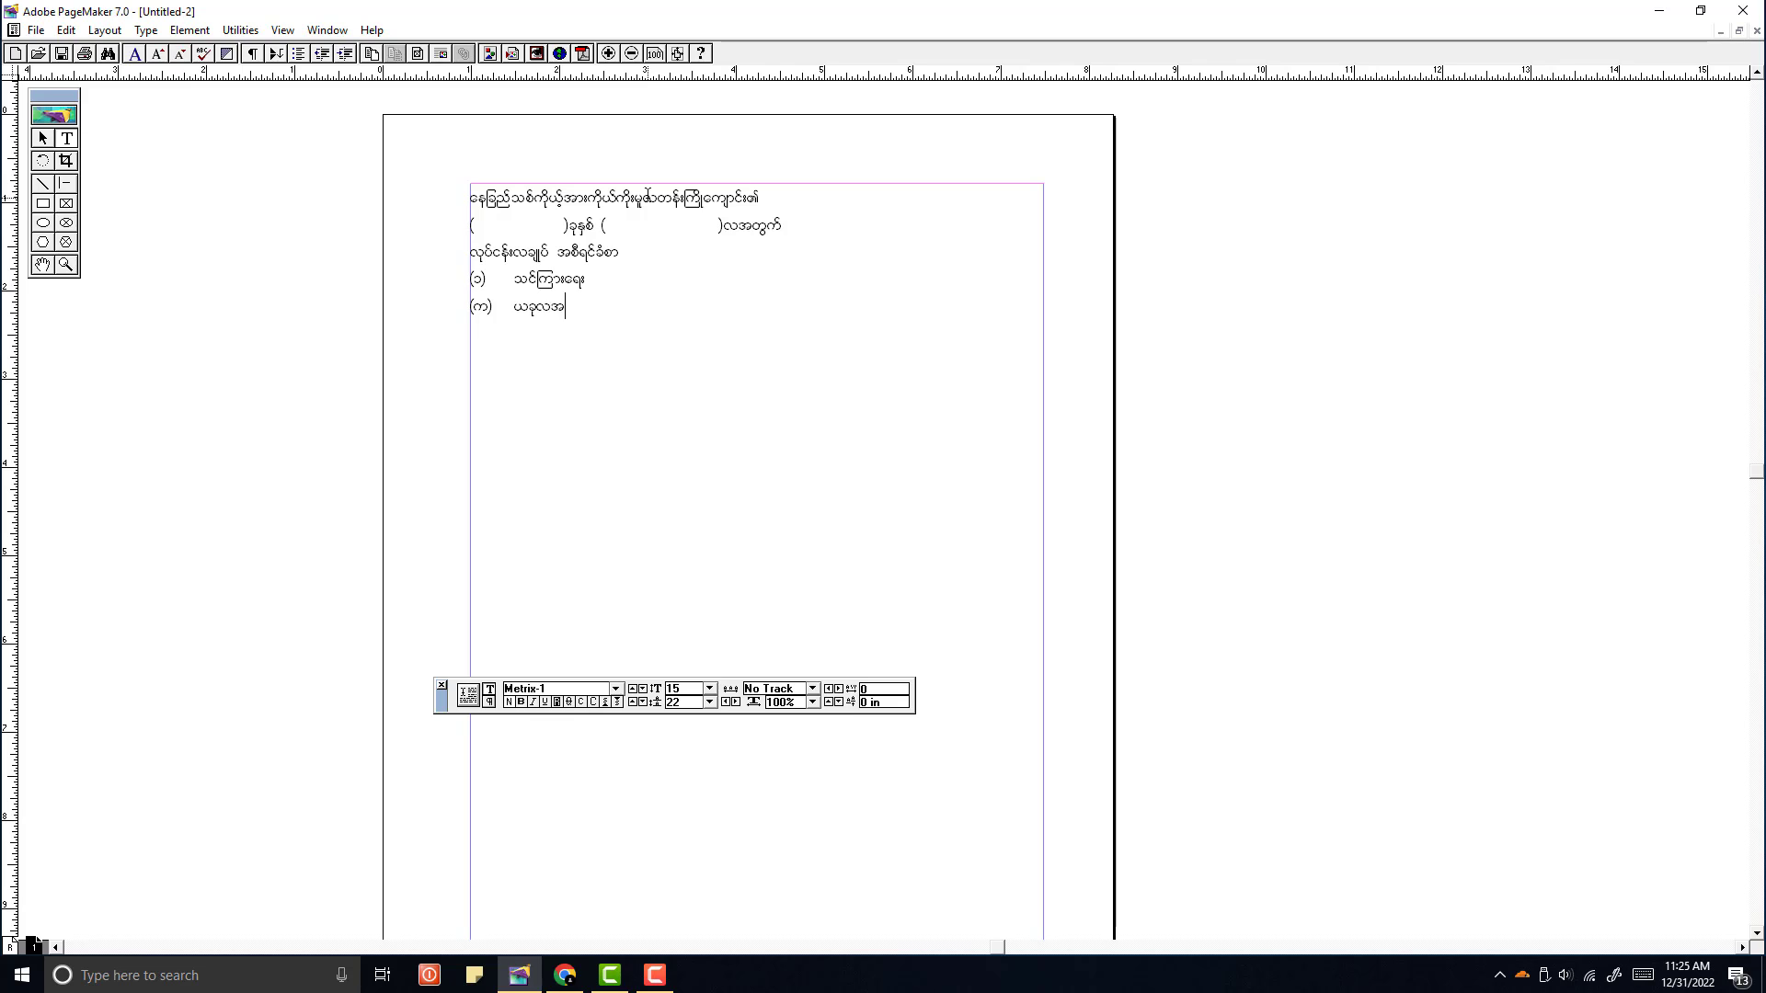
pyautogui.write('တွင်းသင်ကြားပေး')
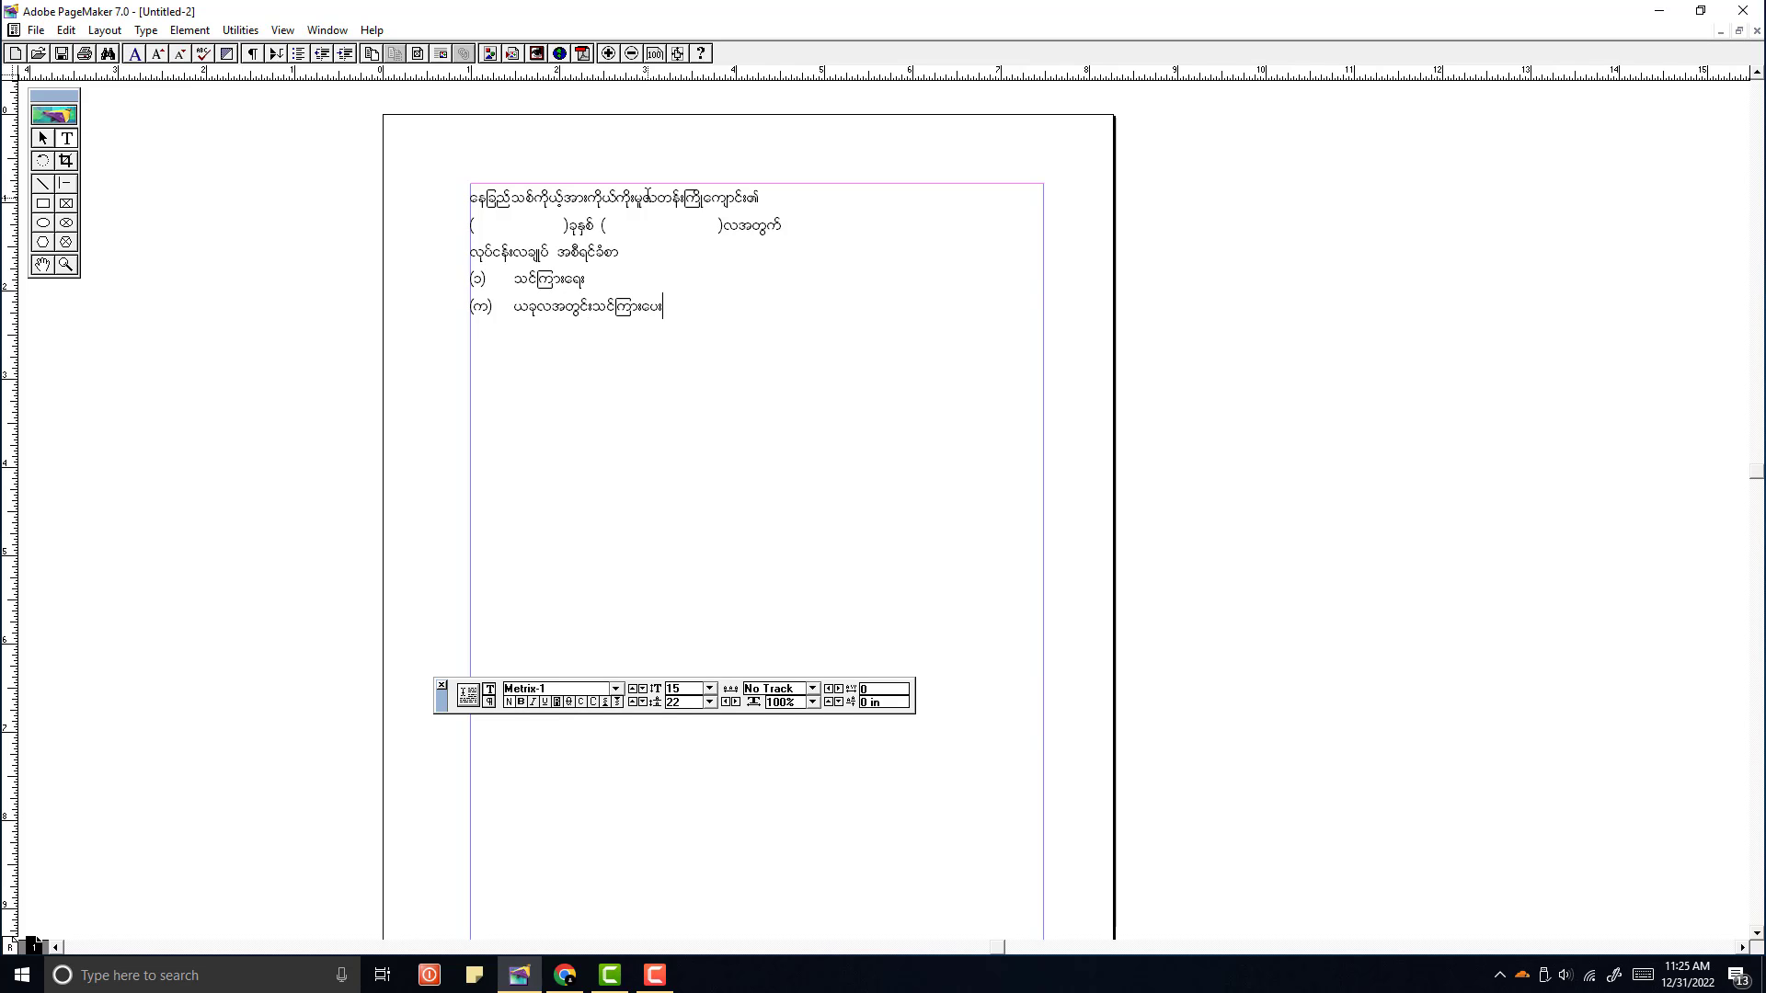
pyautogui.write('သောကဗျာများ (ခ)')
# Step: Complete item (ခ) with the tabbed text "ယခုလအတွင်းသင်ကြားပေးသောပုံပြင်"
pyautogui.press('Tab')
pyautogui.write('ယခုလအတိွ')
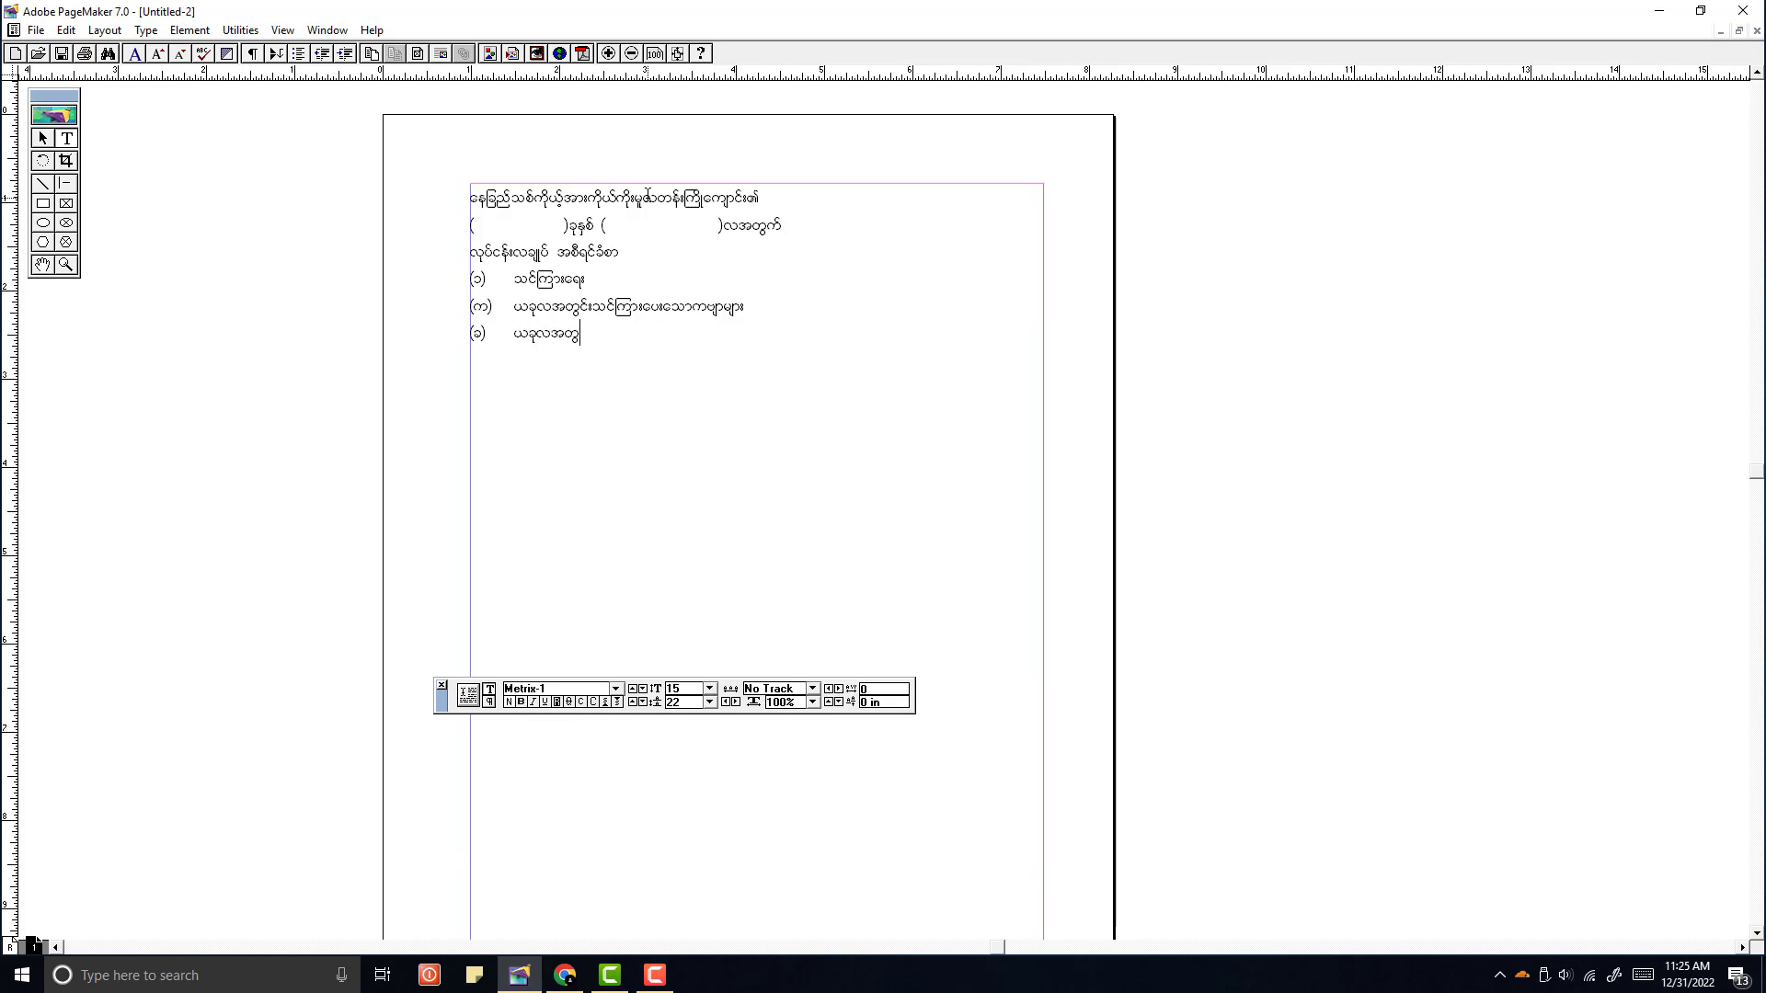
pyautogui.write('င်းသင်ကြားပေးေသာပုံပြင်')
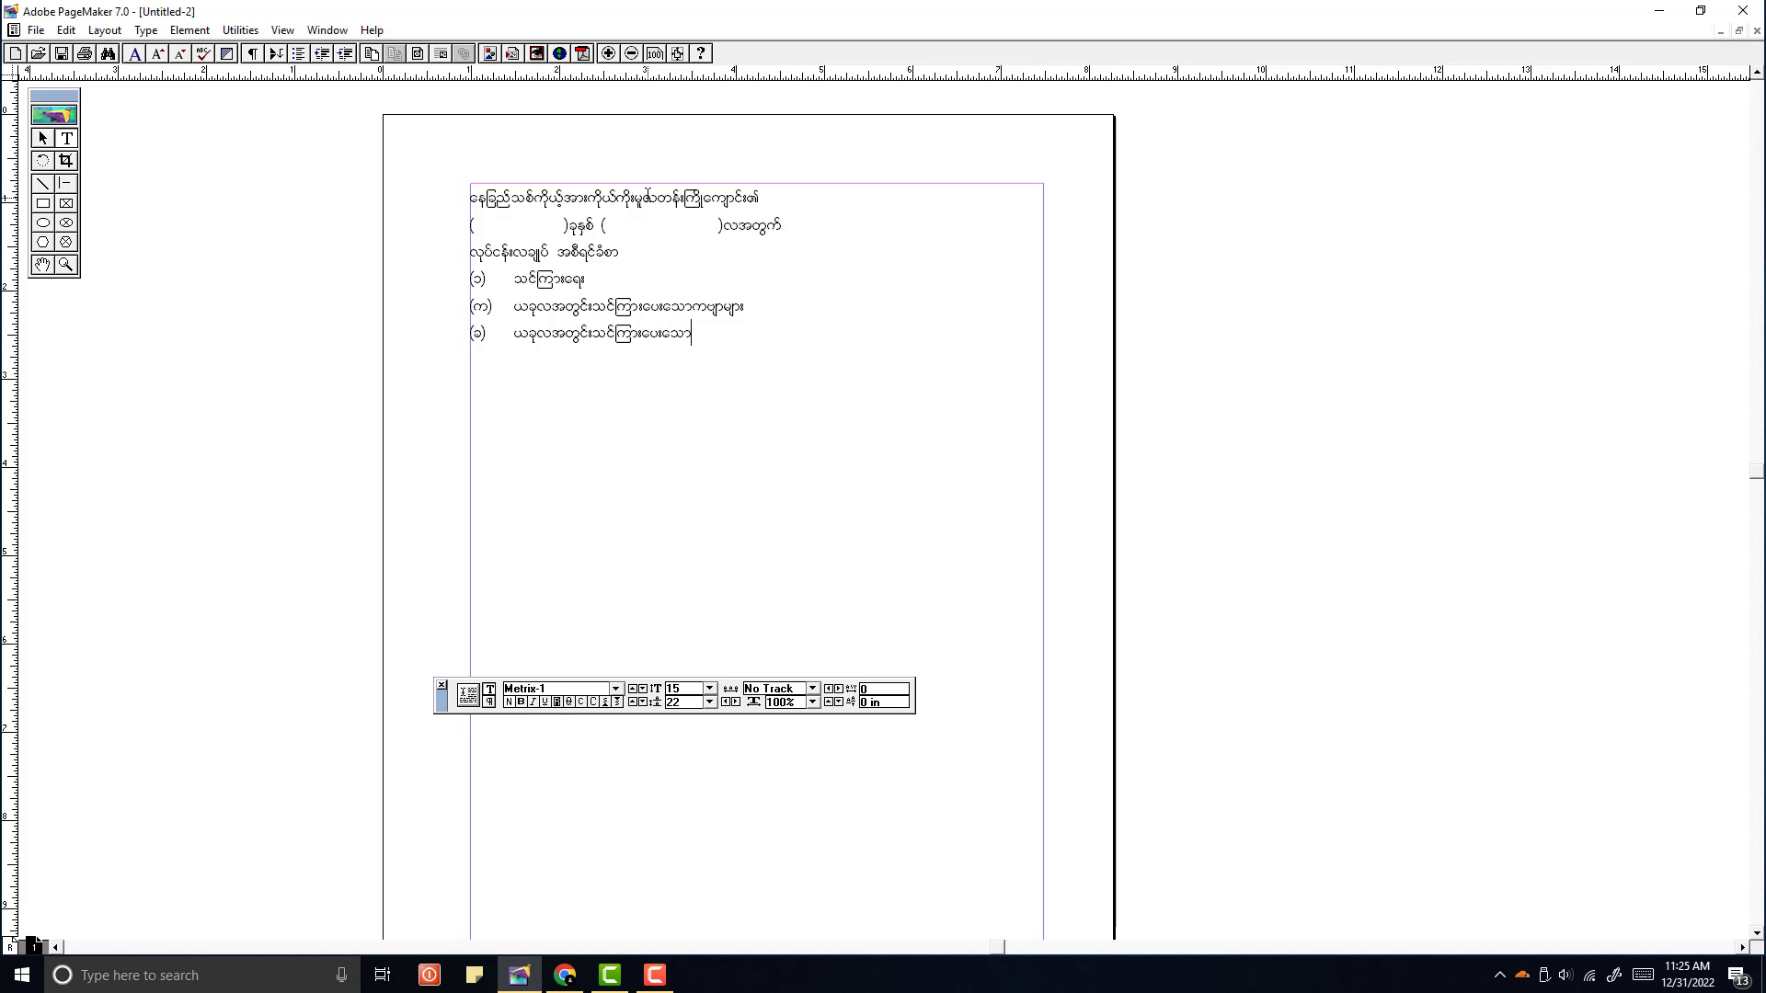
pyautogui.press('Return')
# Step: Add the tabbed item "(ဂ) ယခုလအတွင်းသင်ကြားပေးသောလက်မှု" and begin the following line with the label "(ဃ)"
pyautogui.write('(ဂ)')
pyautogui.press('Tab')
pyautogui.write('ယခုလအတွင်းသင်ကြားပေးသောလ')
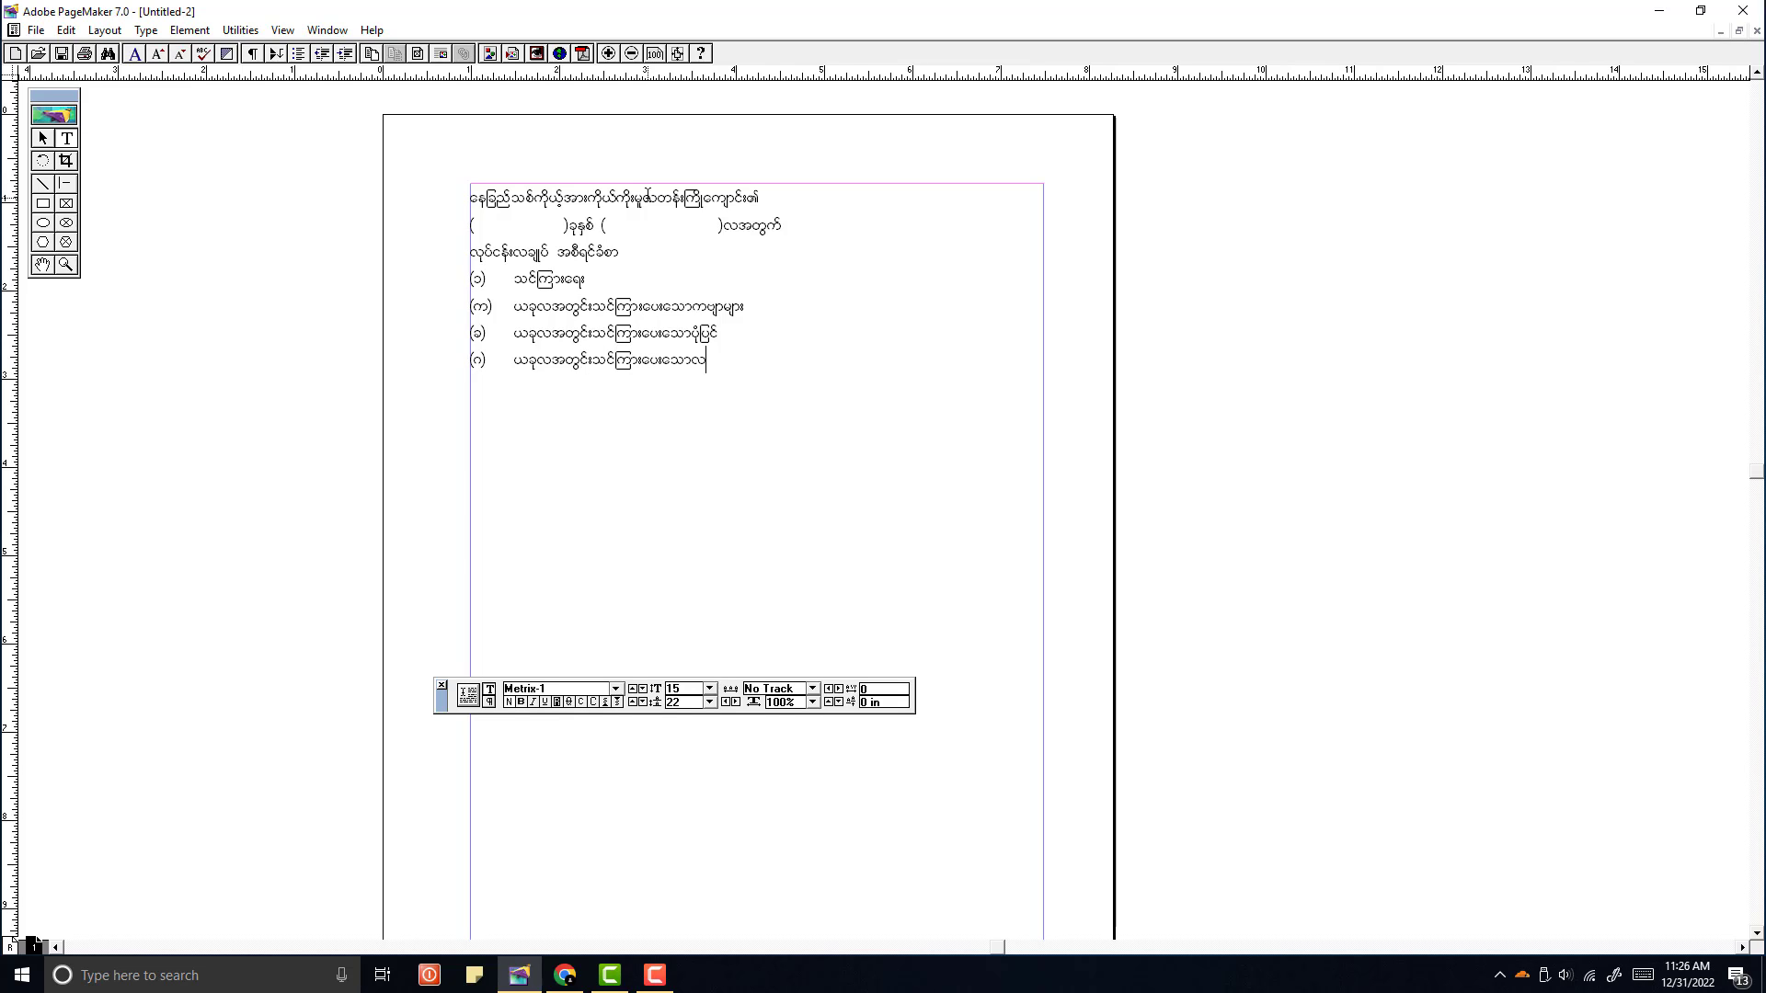
pyautogui.write('က်မှု (ဃ)')
# Step: Complete item (ဃ) with the tabbed text "အခုလအတွင်းသင်ကြားပေးသောအားကစား"
pyautogui.press('Tab')
pyautogui.write('အခုလအတွ')
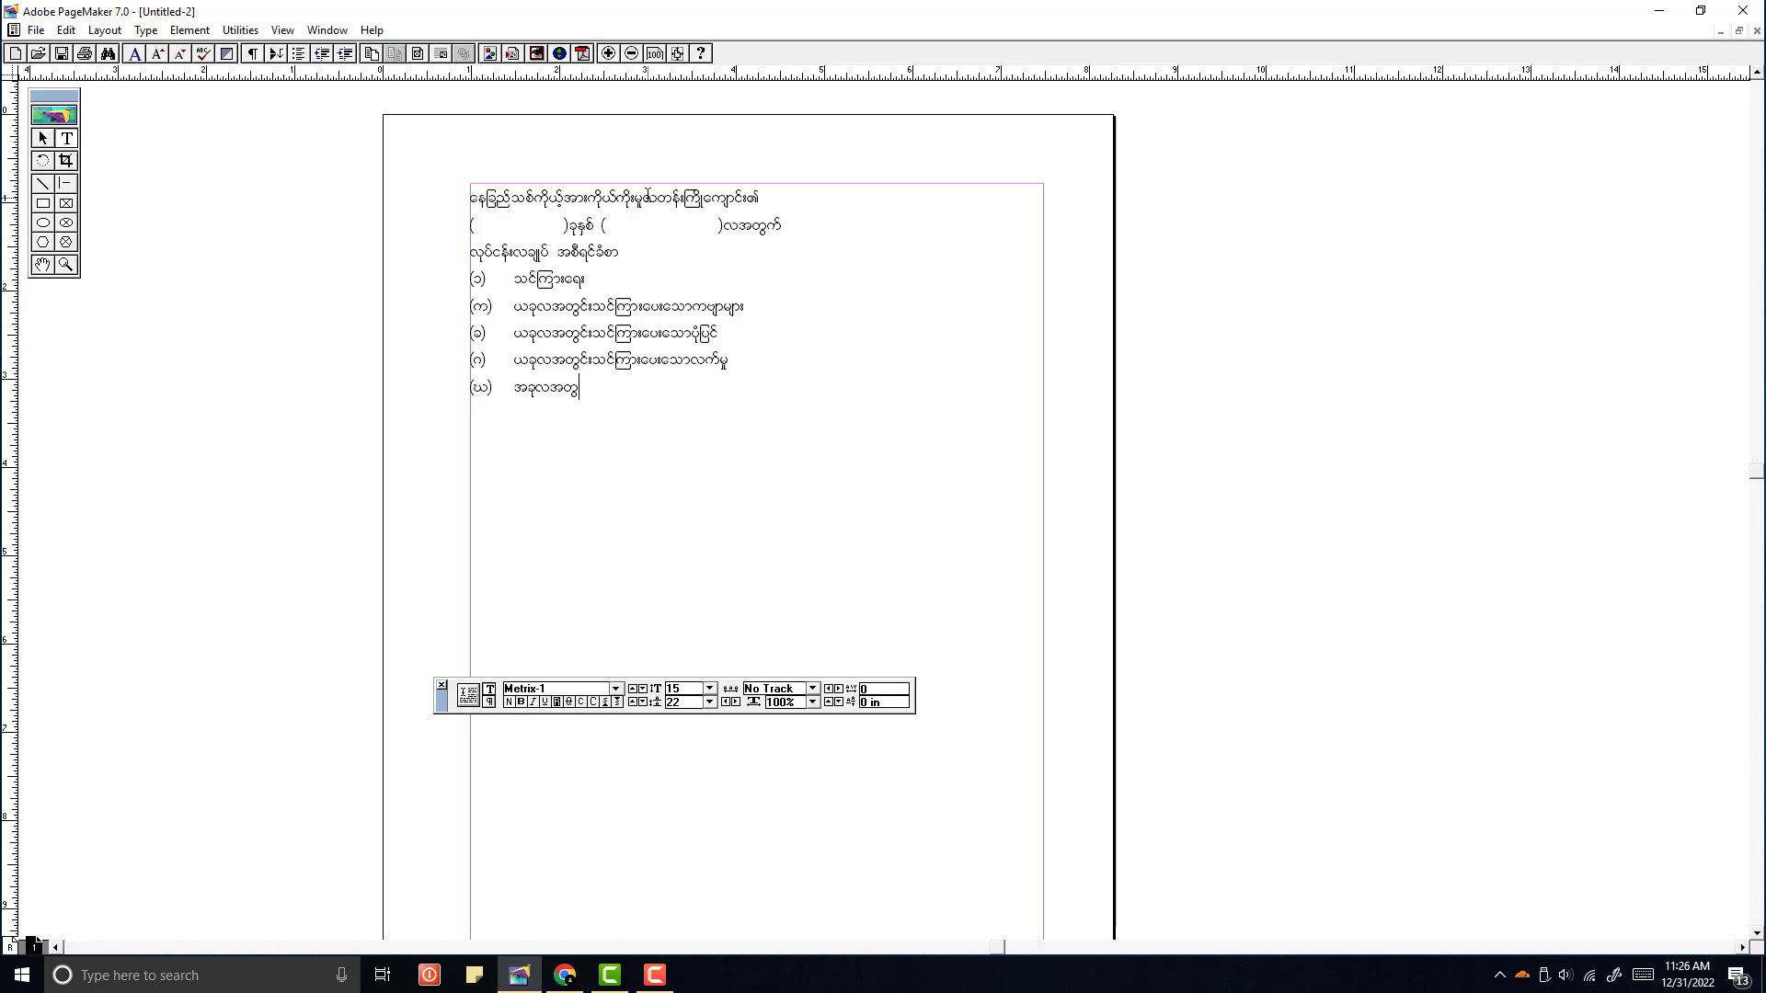
pyautogui.write('င်းဥ')
pyautogui.press('BackSpace')
pyautogui.write('သင်')
pyautogui.write('ကြားပေးသောအားကစား')
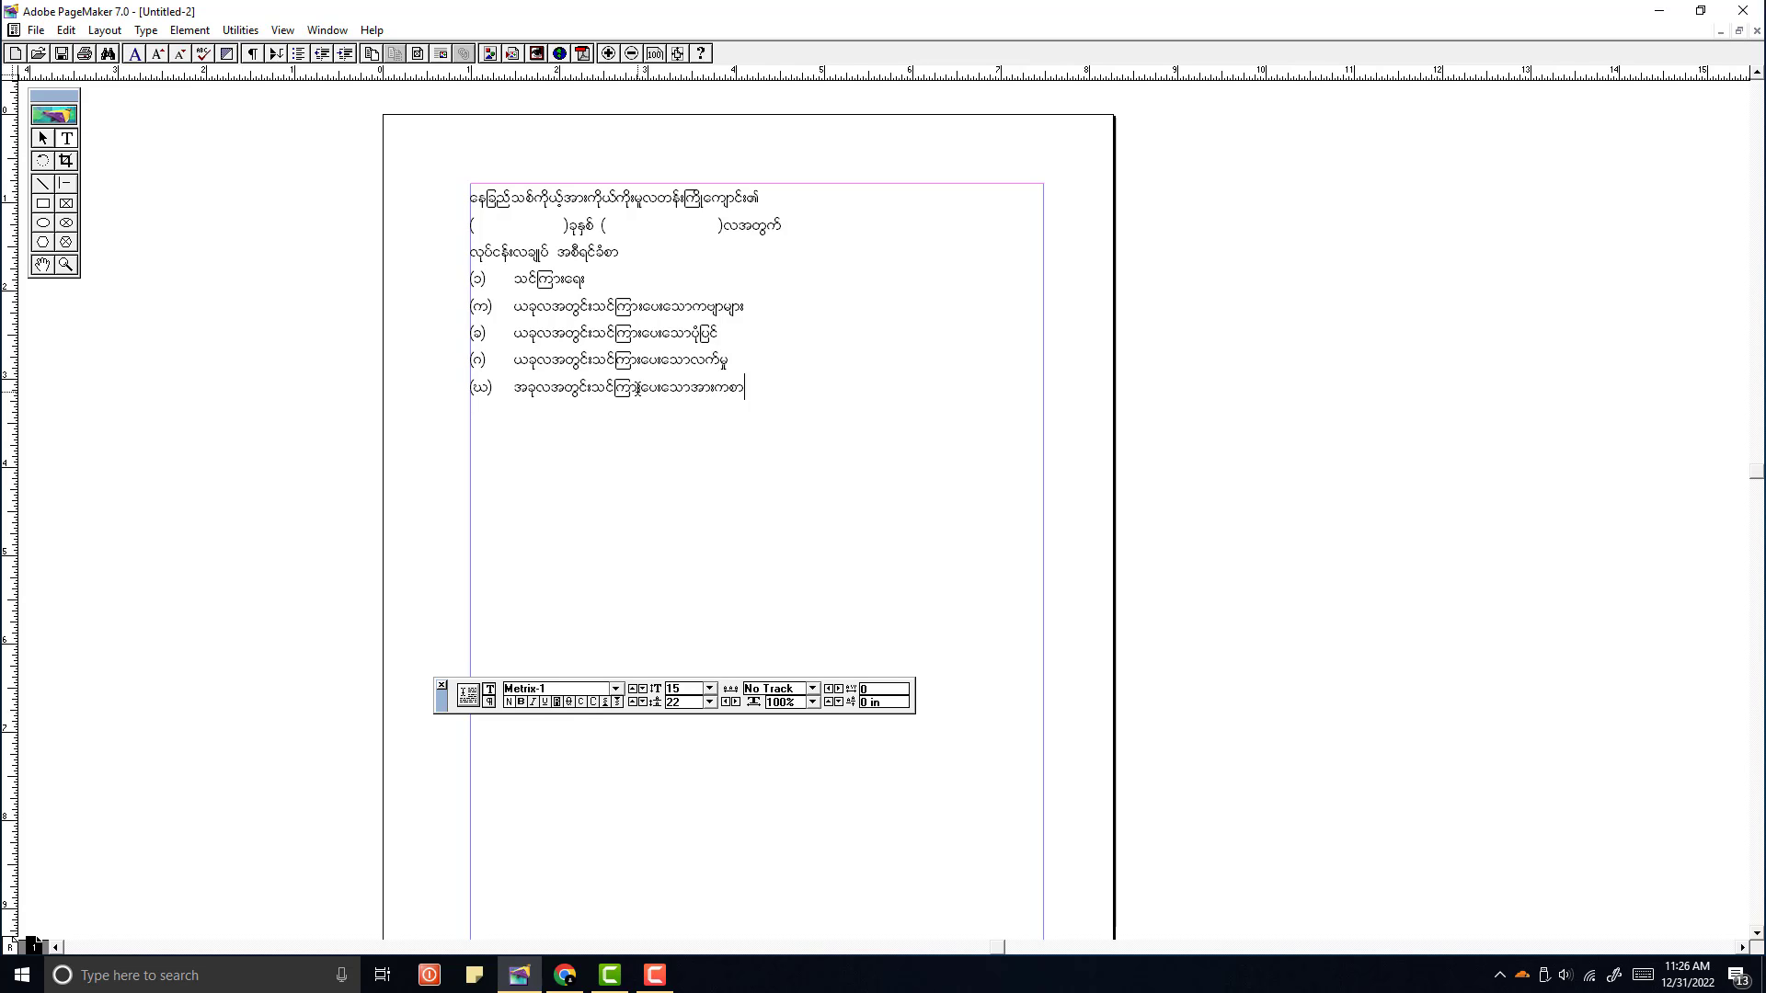
# Step: Add the tabbed item "(င) အထွေထွေသင်ကြားခြင်း" on a new line
pyautogui.press('Return')
pyautogui.write('(င)')
pyautogui.press('Tab')
pyautogui.write('အထွေထွေသင်')
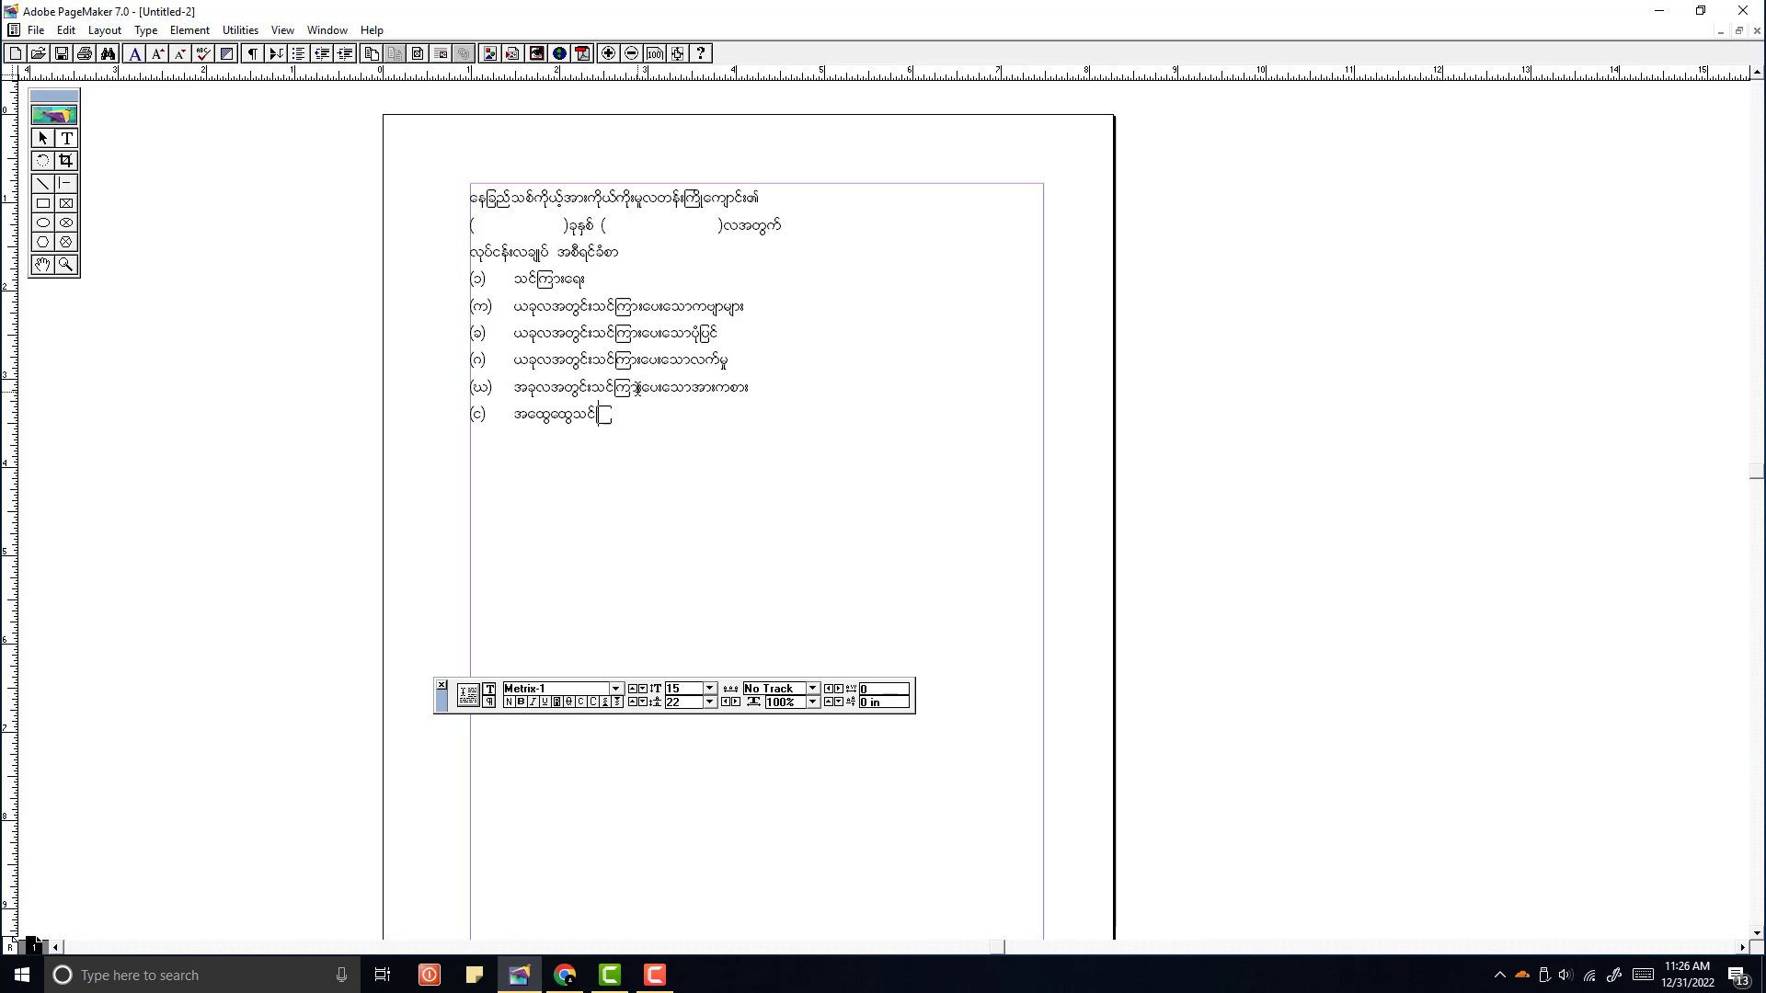
pyautogui.write('ကြားခြင်း')
# Step: Add a tabbed dashed fill-in line after the heading "(၁) သင်ကြားရေး", reaching the page margin, and select it for copying
pyautogui.click(822, 307)
pyautogui.click(635, 277)
pyautogui.write('------------------------------')
pyautogui.doubleClick(906, 278)
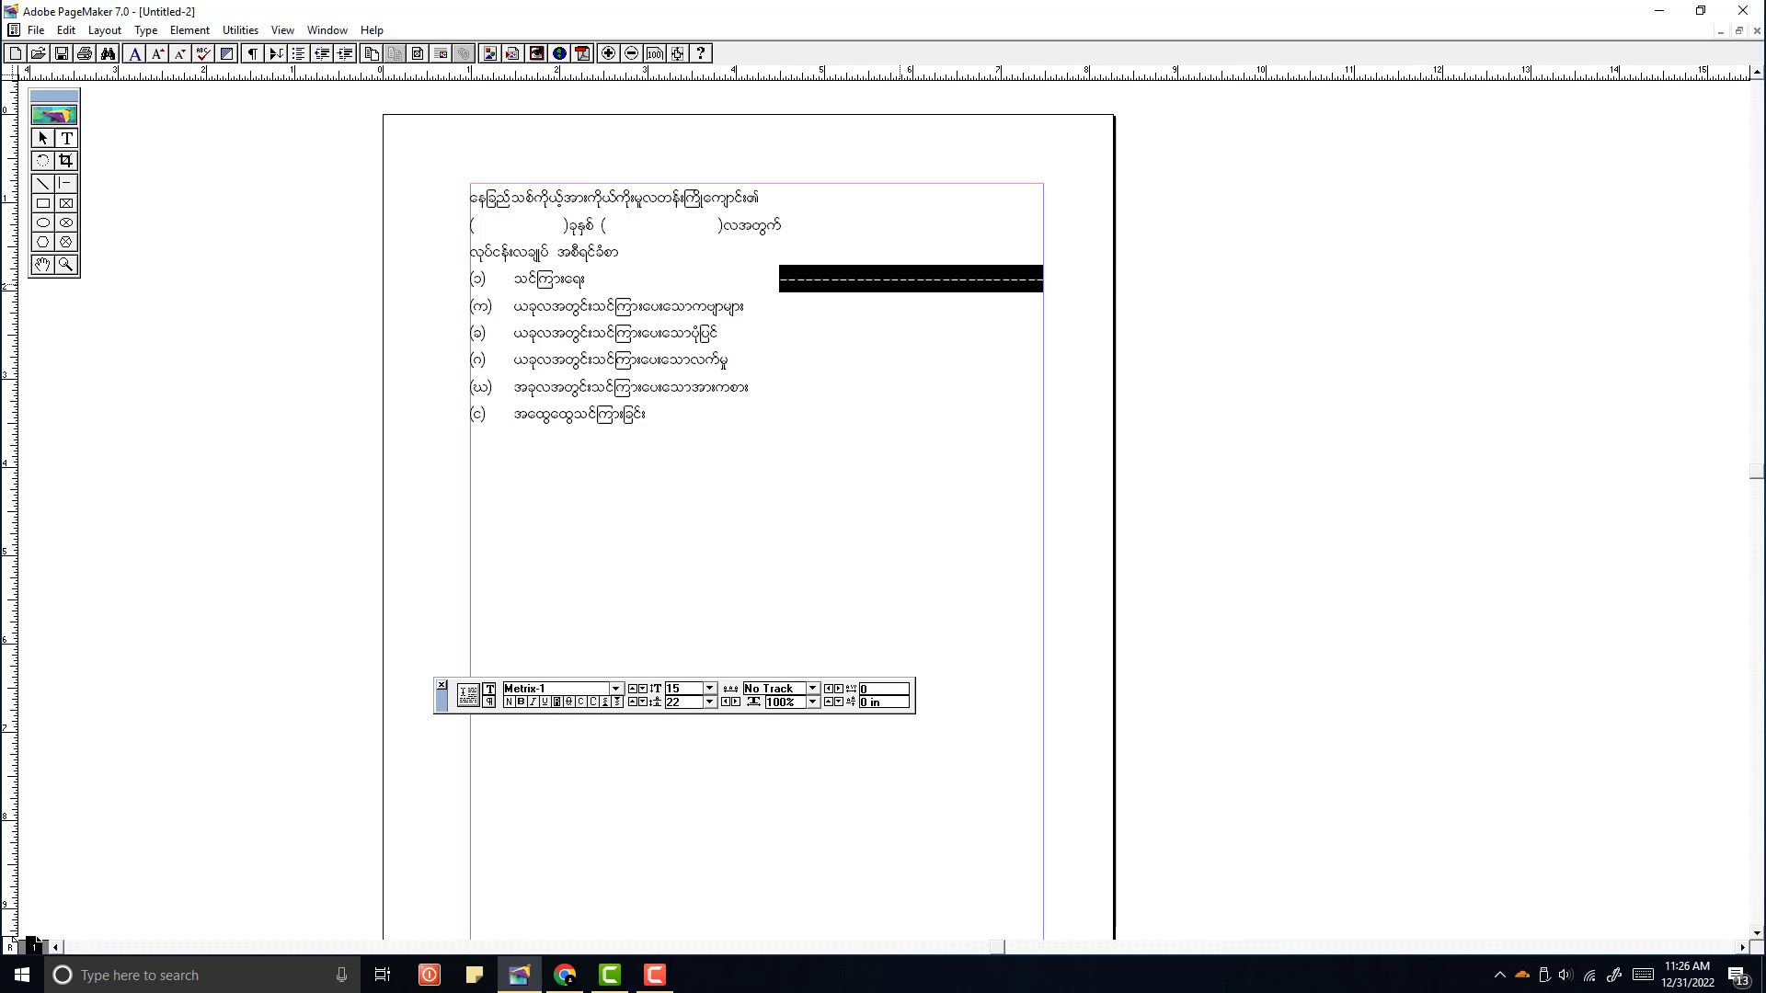
# Step: Put a copy of the dashed fill-in line after each of the items (က) to (င), aligned by tabs
pyautogui.click(754, 306)
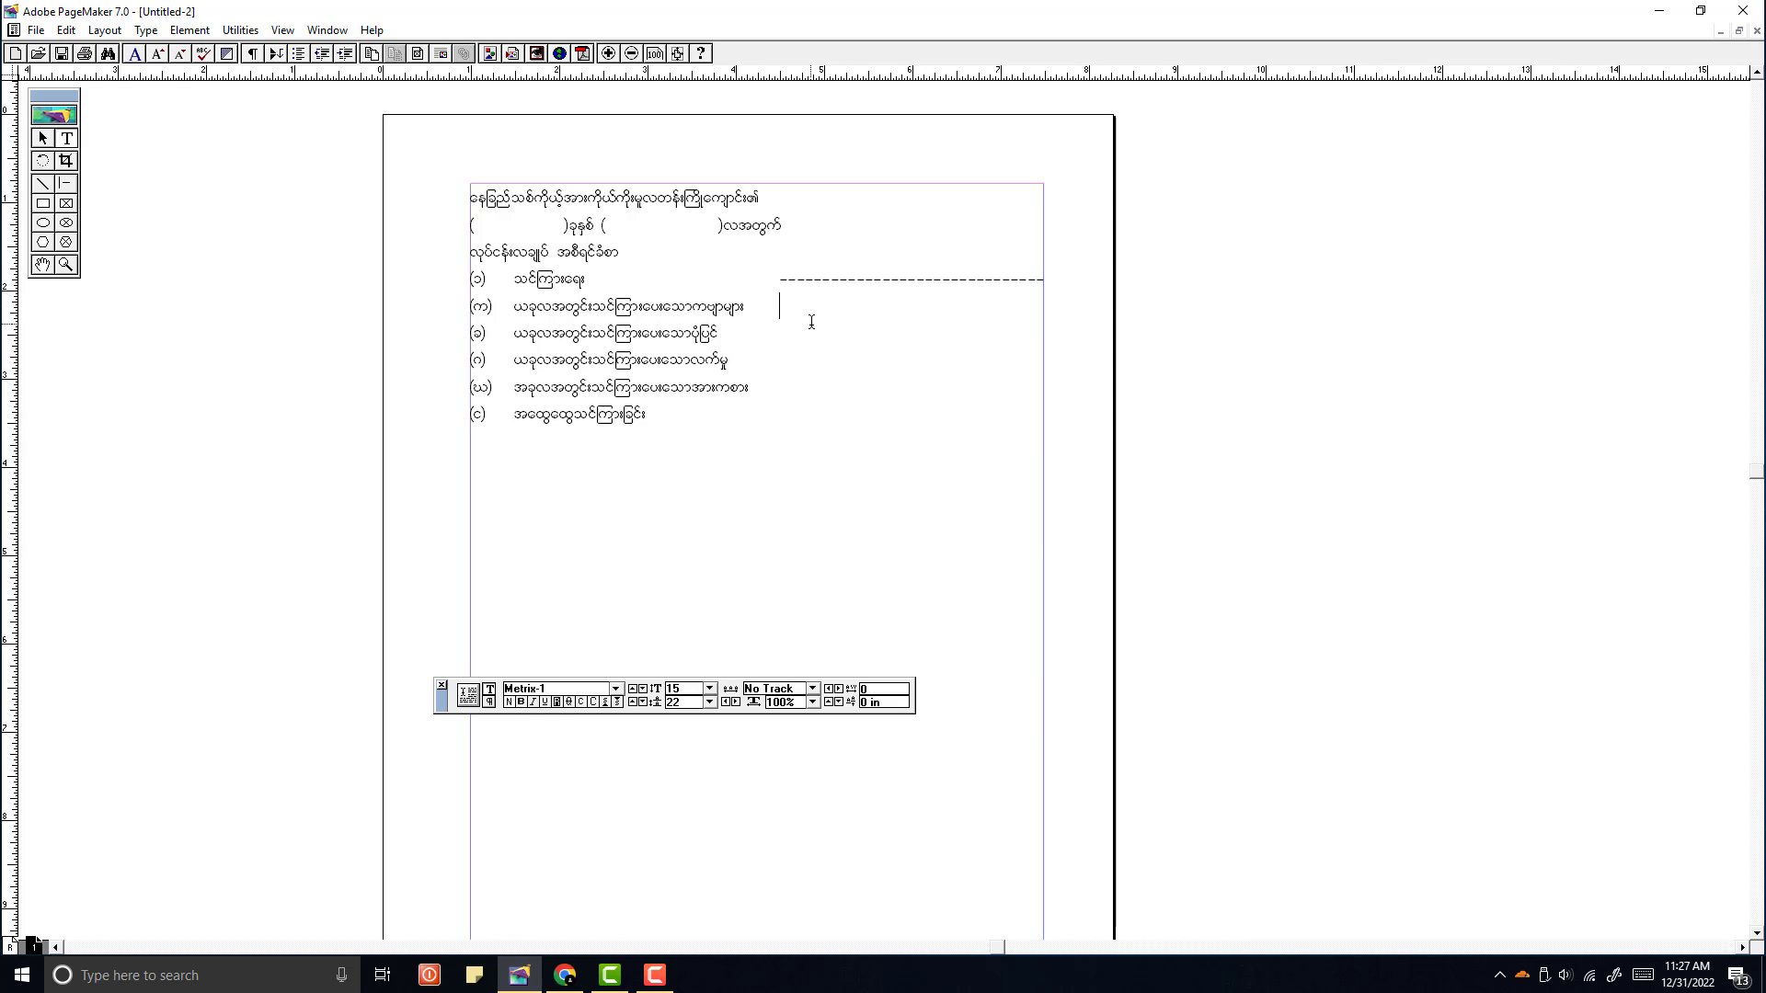
pyautogui.press('Tab')
pyautogui.press('Down')
pyautogui.press('Tab')
pyautogui.click(764, 351)
pyautogui.press('Tab')
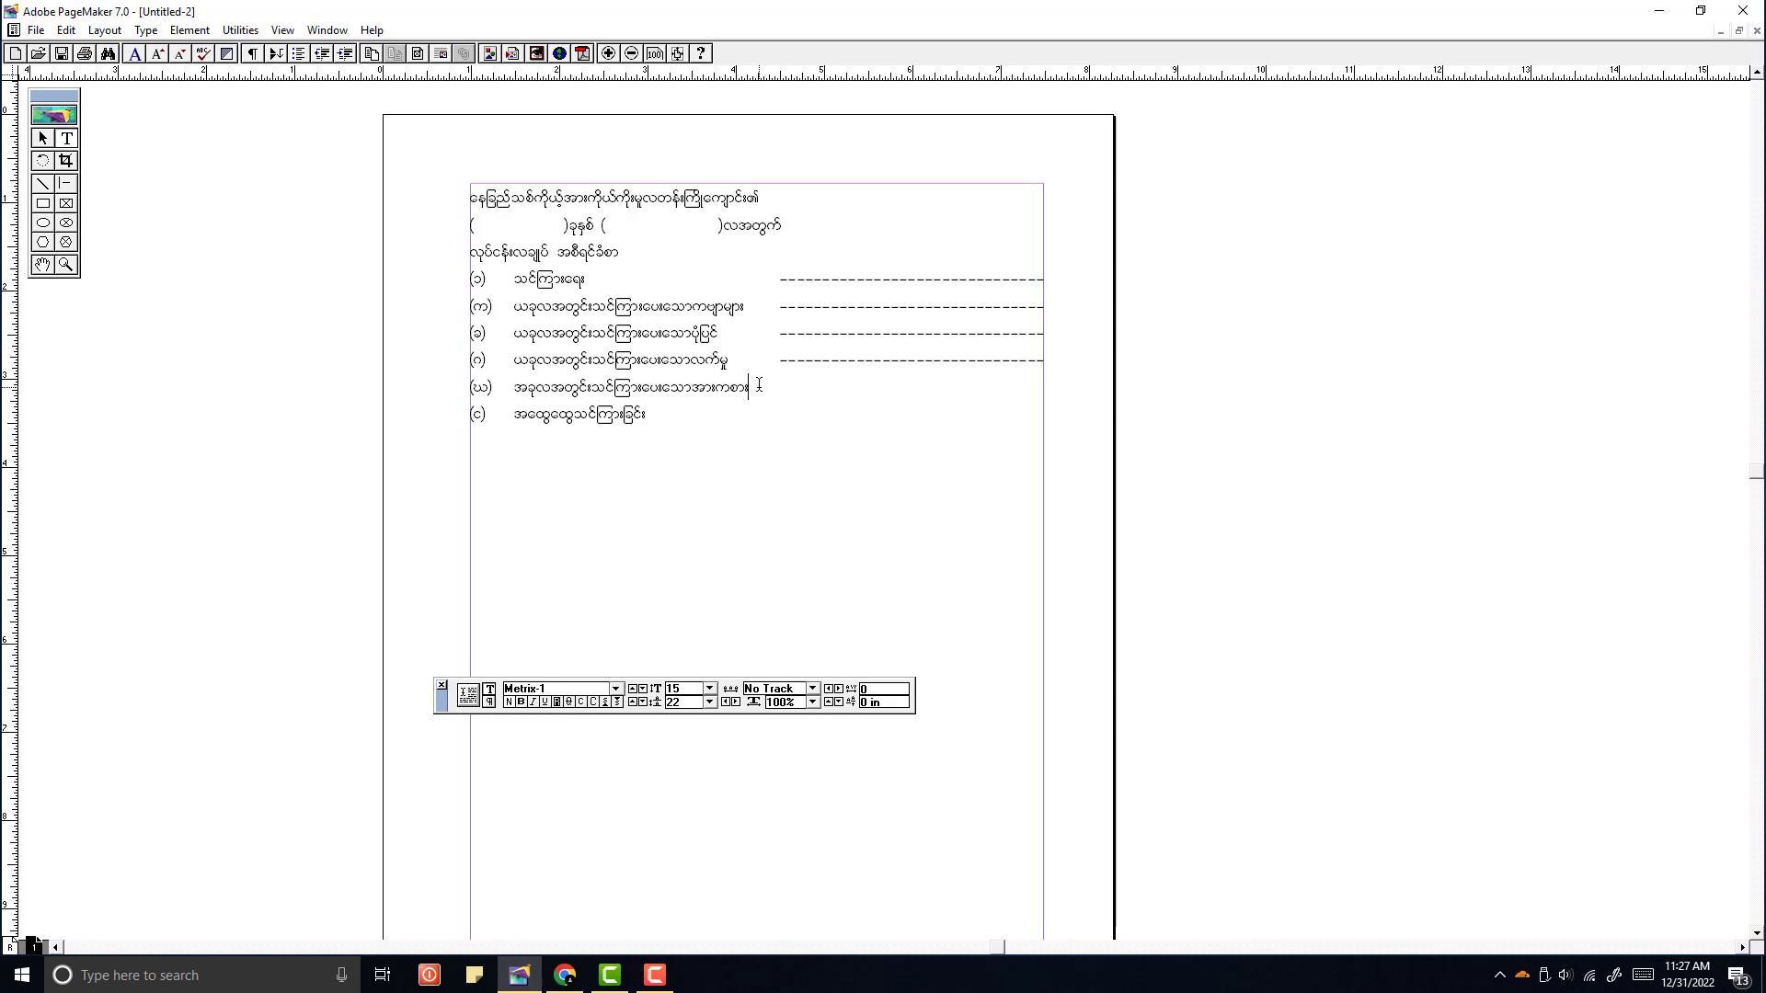
pyautogui.click(762, 382)
pyautogui.press('Tab')
pyautogui.click(738, 413)
pyautogui.press('Tab')
# Step: Centre the three title lines at the head of the page and make them bold
pyautogui.click(603, 226)
pyautogui.moveTo(632, 254); pyautogui.dragTo(468, 191)
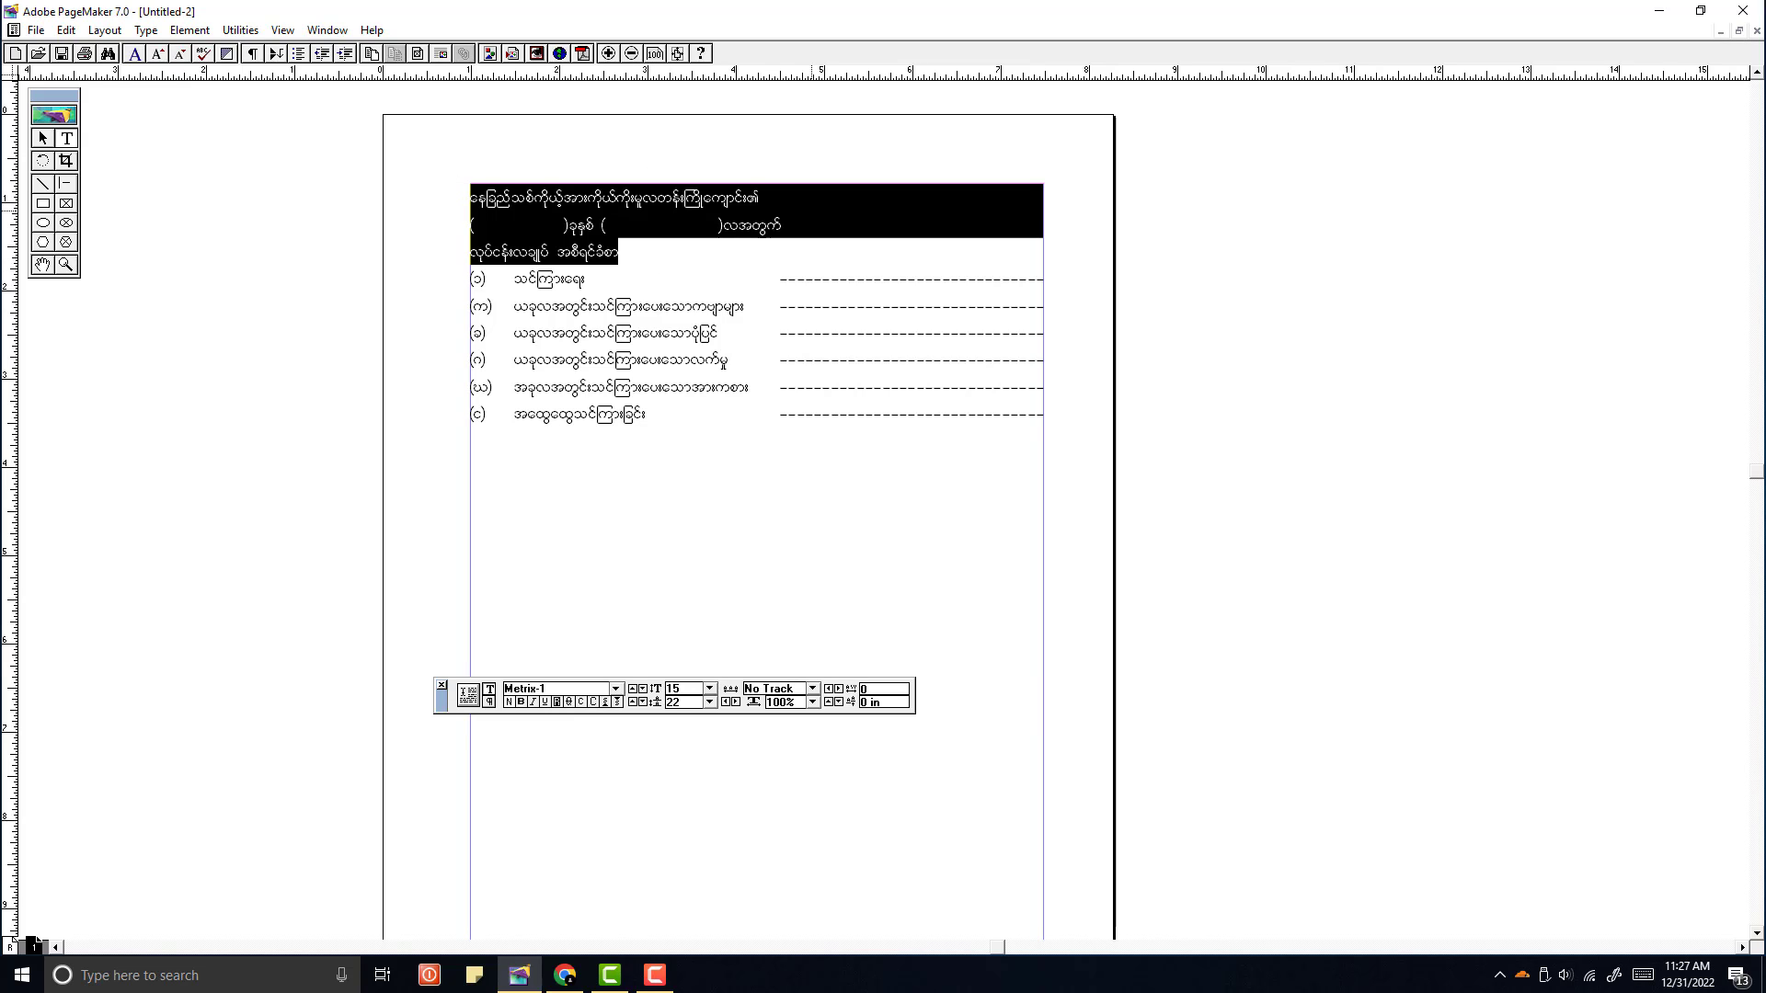
pyautogui.hotkey('ctrl', 'shift', 'c')
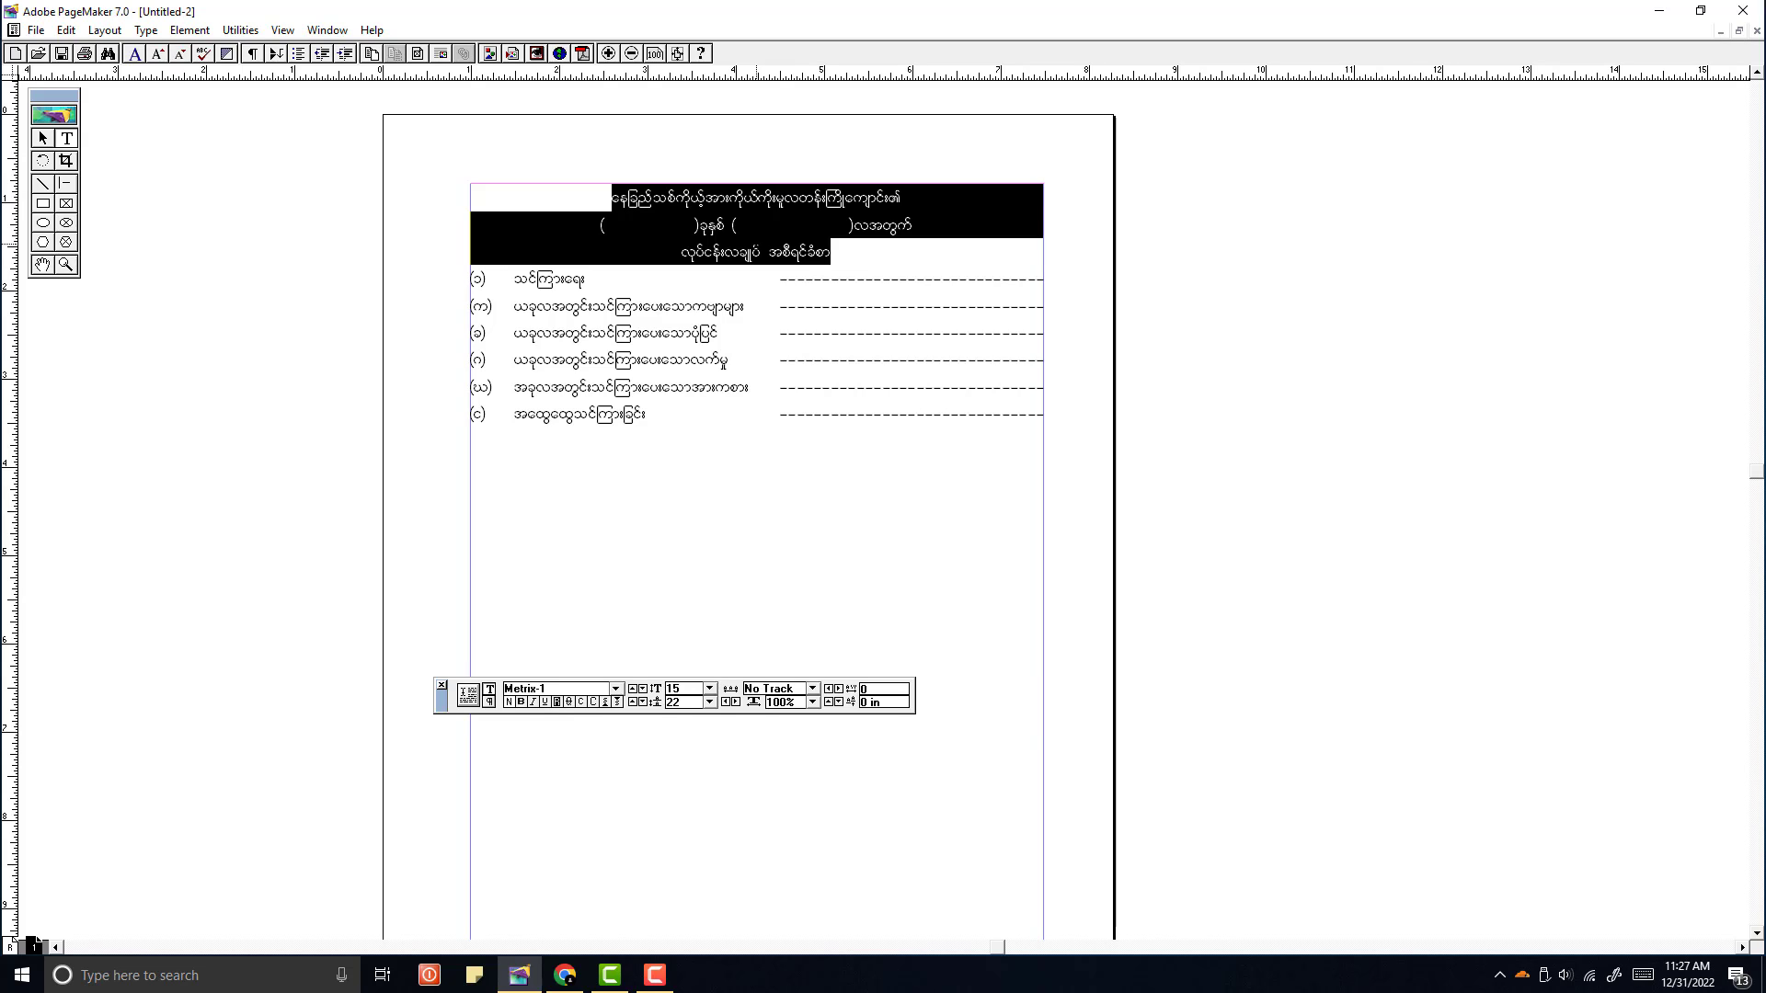
pyautogui.hotkey('ctrl', 'shift', 'b')
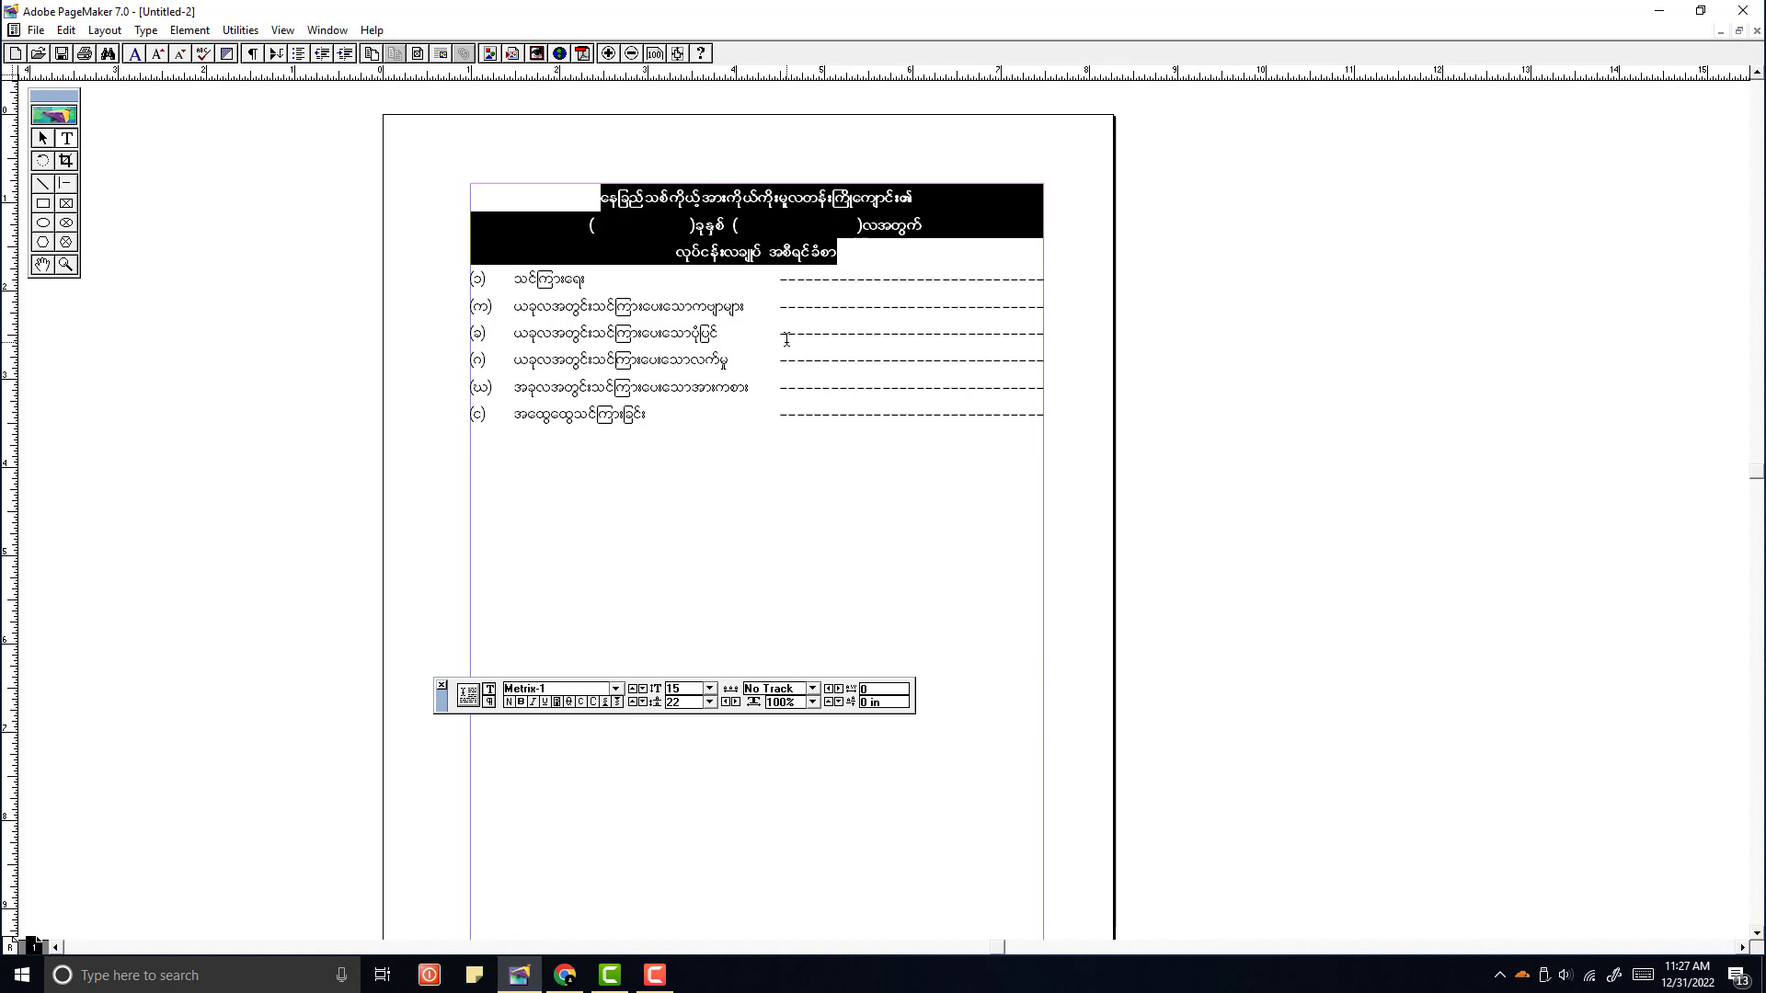
# Step: Try italic, underline and non-bold styling on the three title lines, restoring the bold style each time
pyautogui.hotkey('ctrl', 'shift', 'i')
pyautogui.hotkey('ctrl', 'shift', 'i')
pyautogui.hotkey('ctrl', 'shift', 'u')
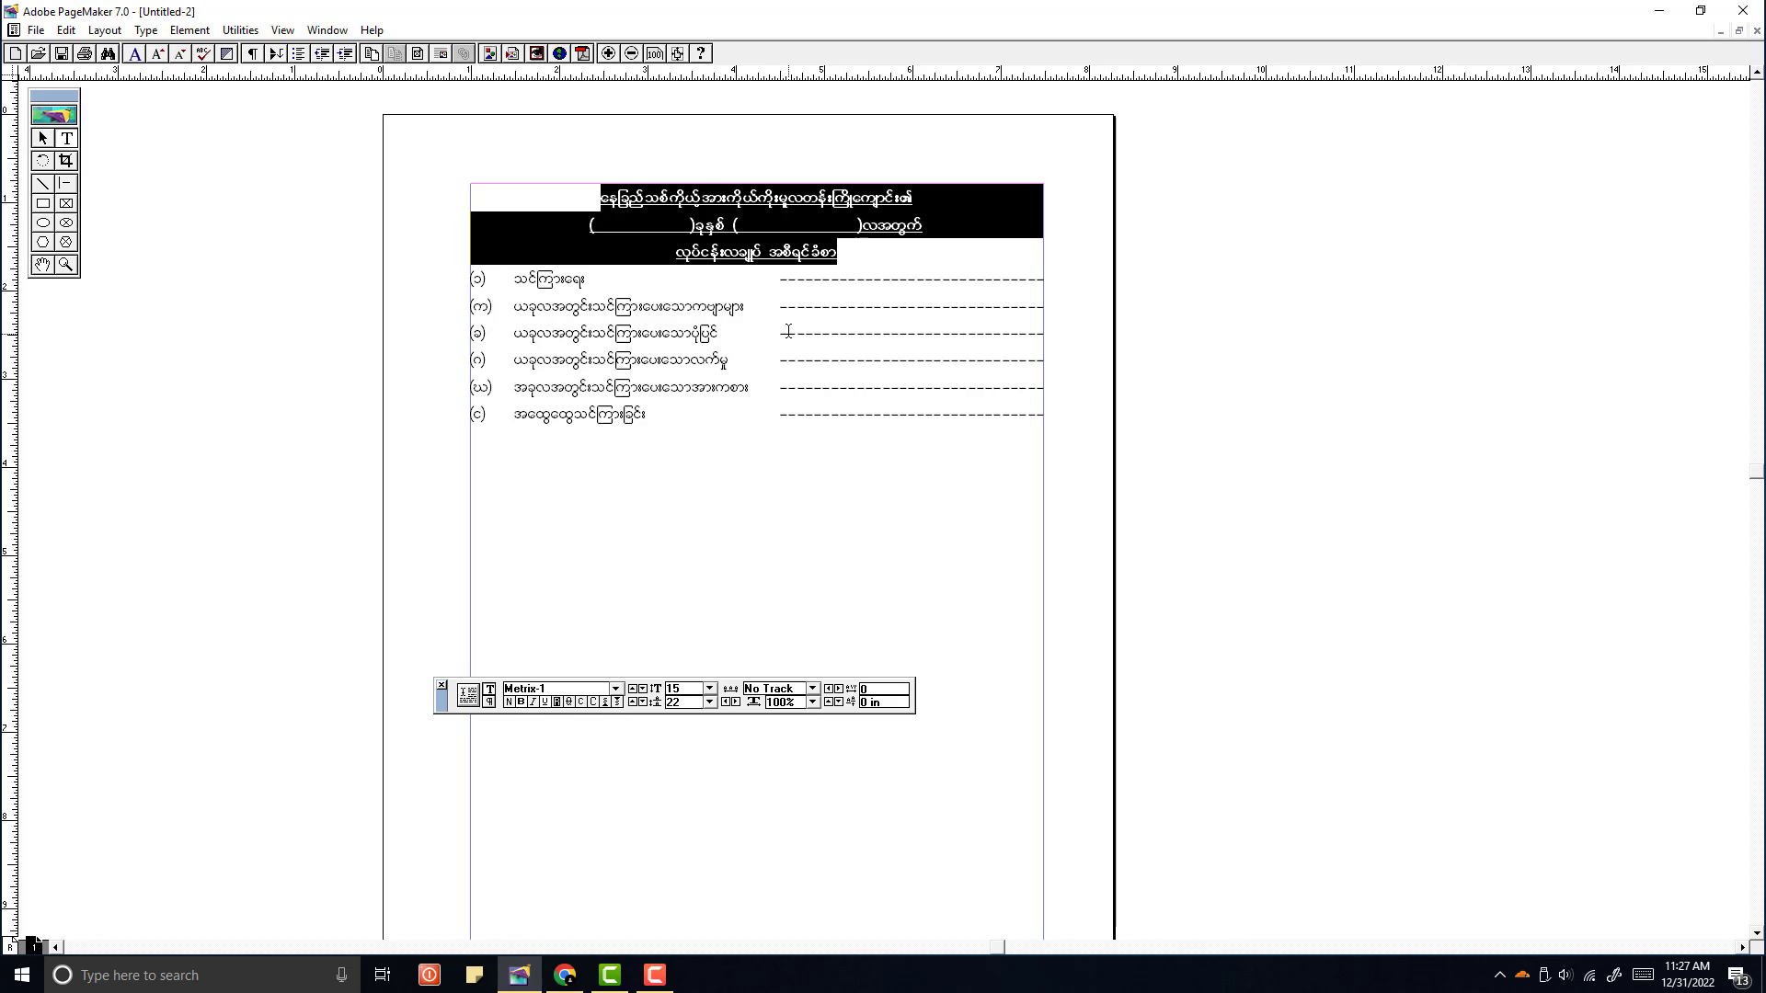
pyautogui.hotkey('ctrl', 'shift', 'u')
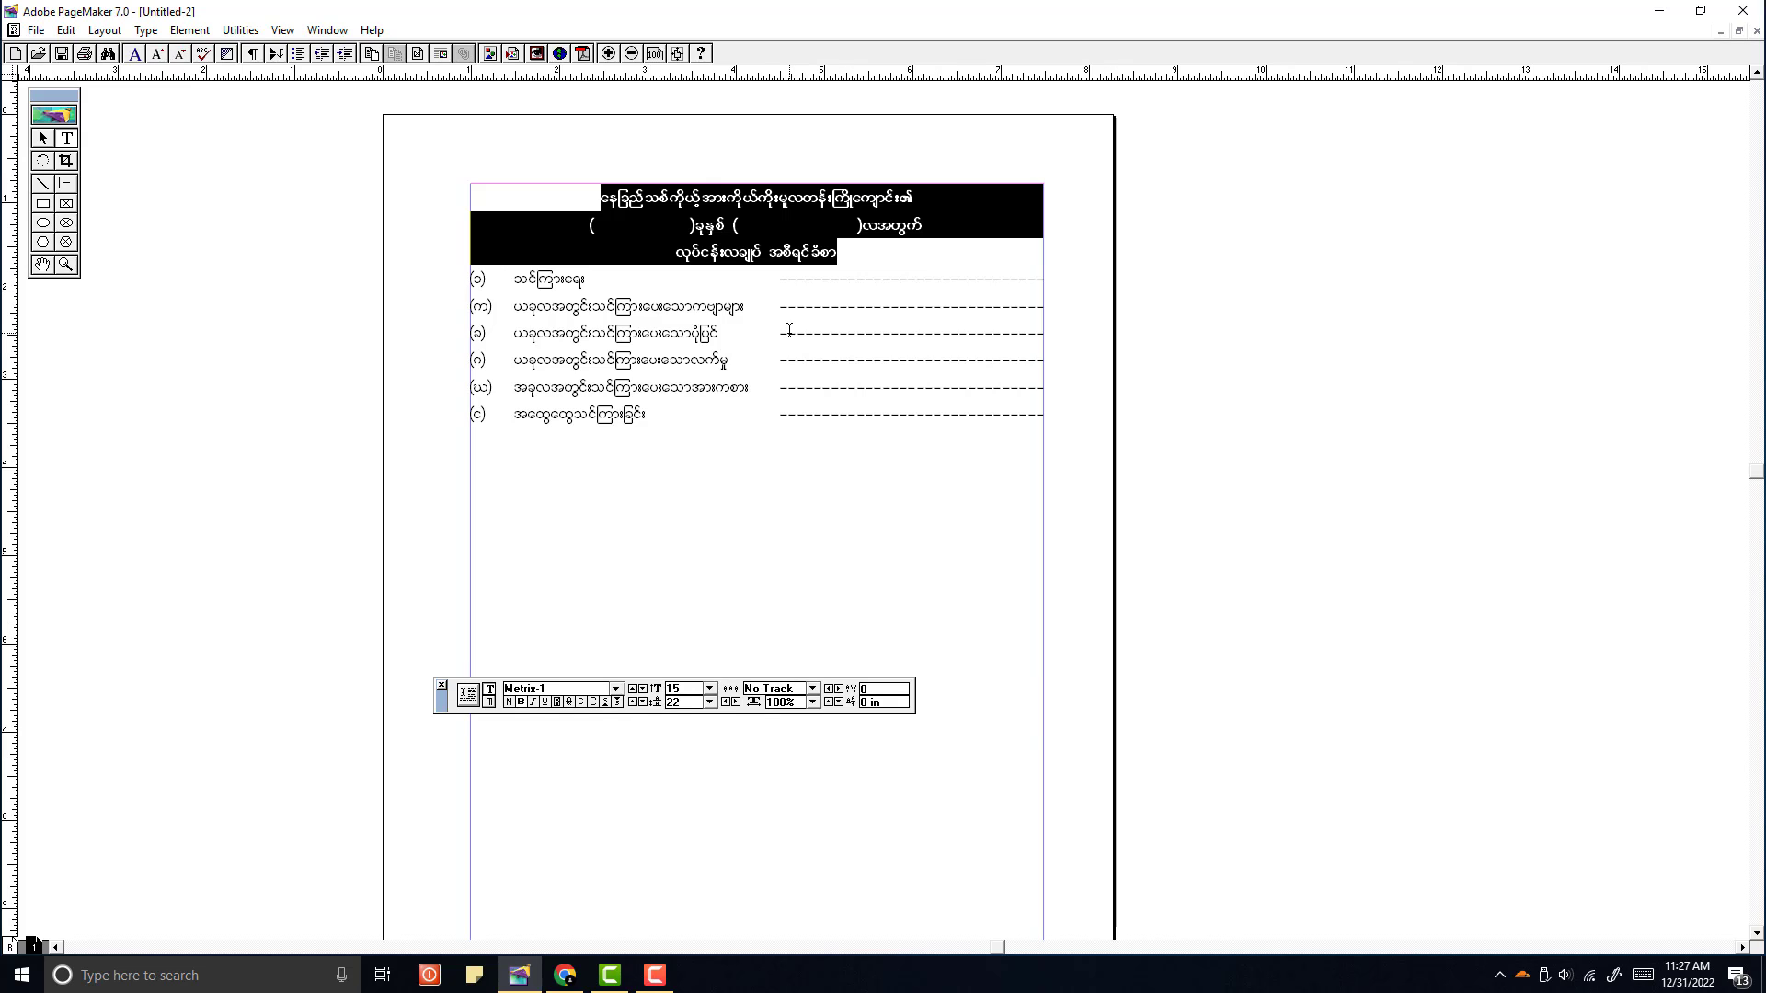
pyautogui.hotkey('ctrl', 'shift', 'b')
pyautogui.hotkey('ctrl', 'shift', 'b')
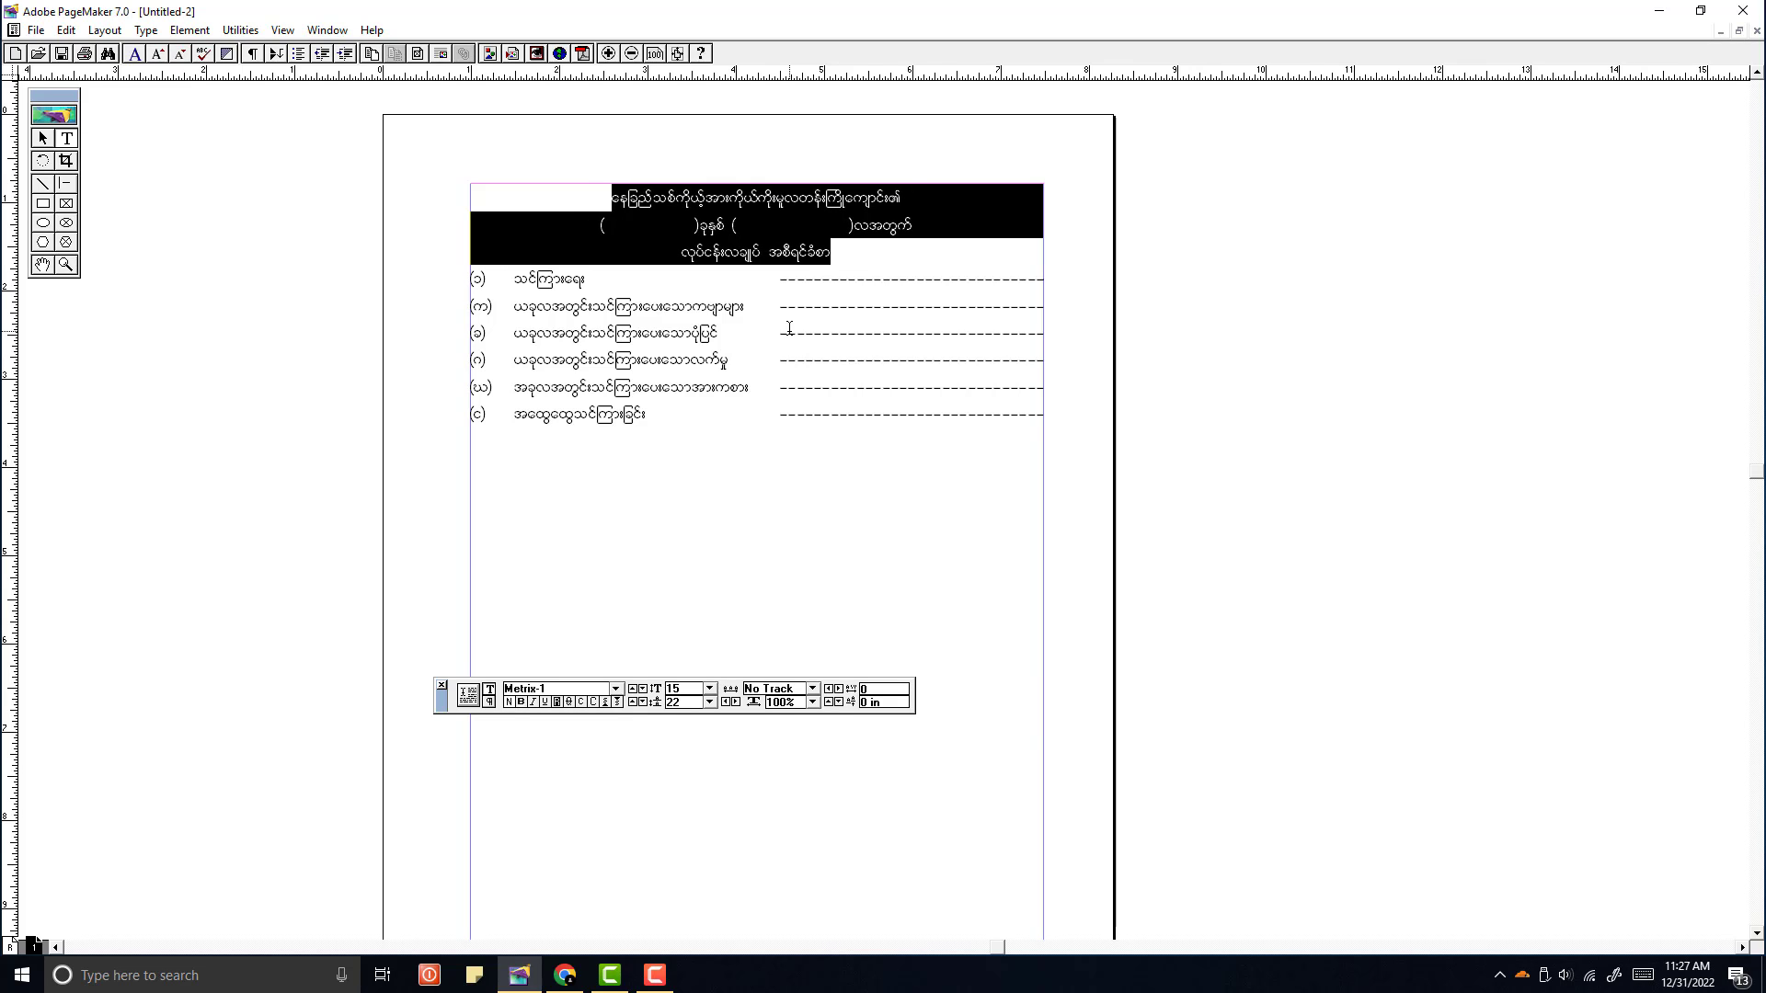
pyautogui.hotkey('ctrl', 'shift', 'b')
pyautogui.hotkey('ctrl', 'shift', 'b')
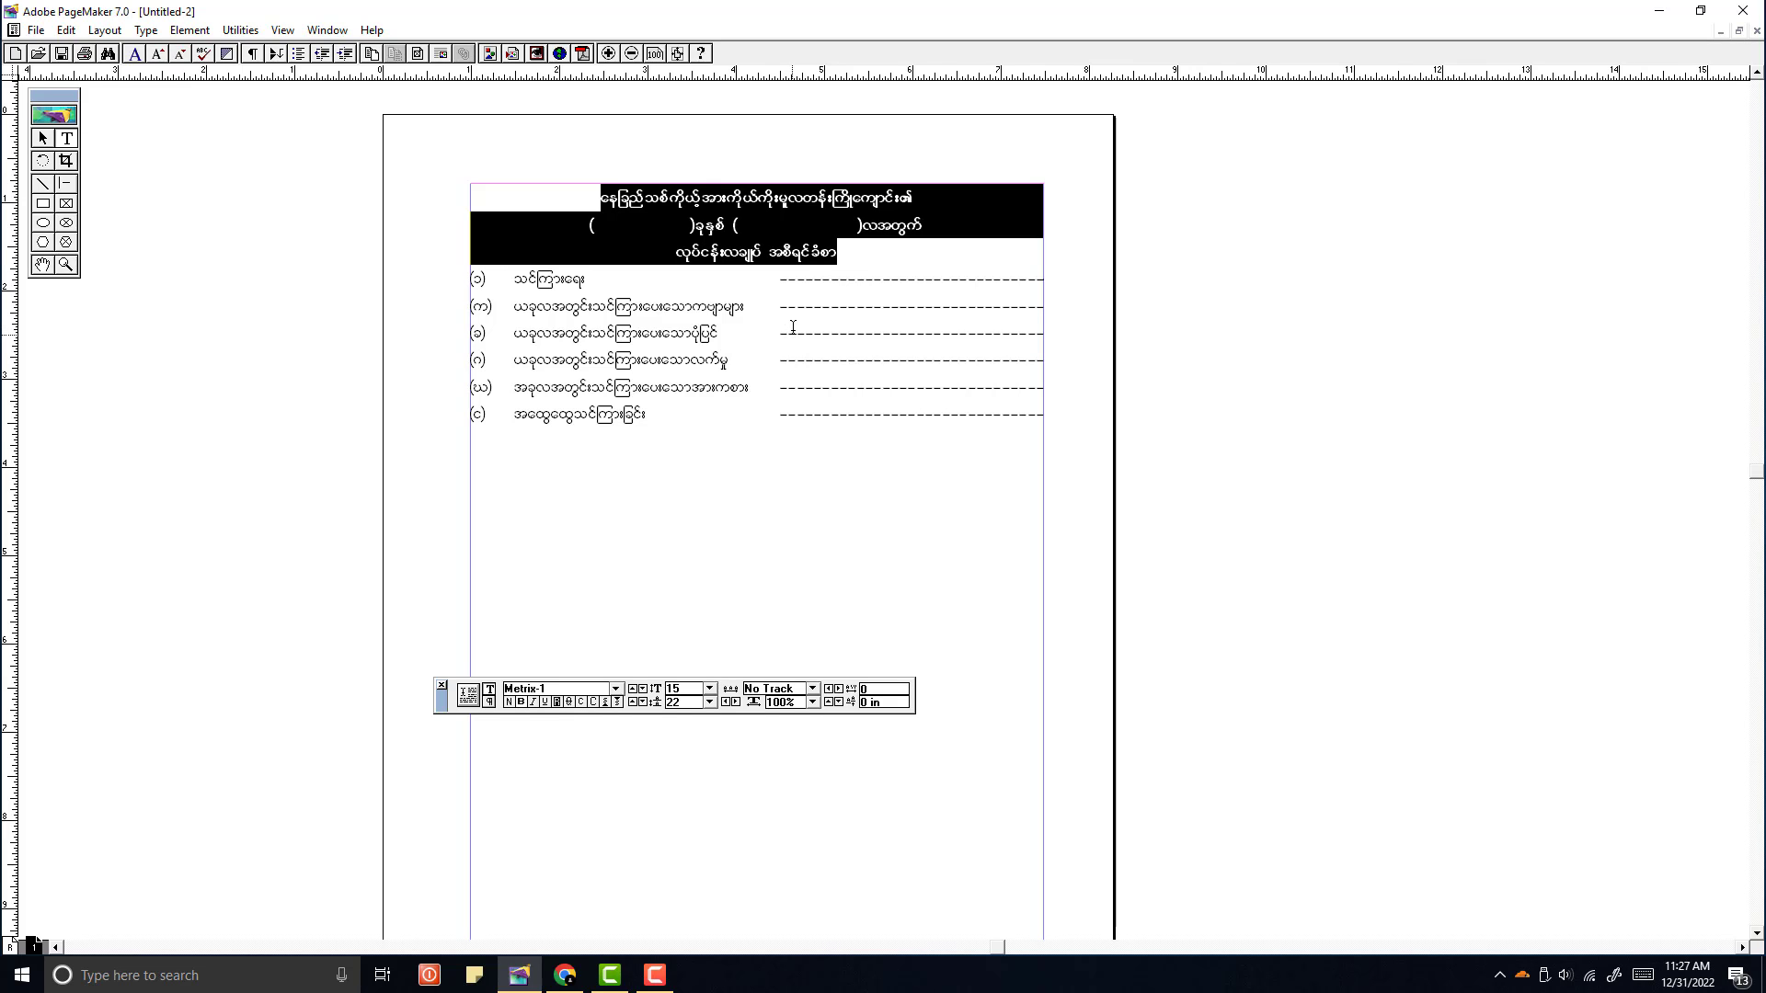
# Step: Add the heading "(၂) ကလေးအင်အား" after a blank line, and replace the tab in heading (၁) with a space
pyautogui.click(785, 402)
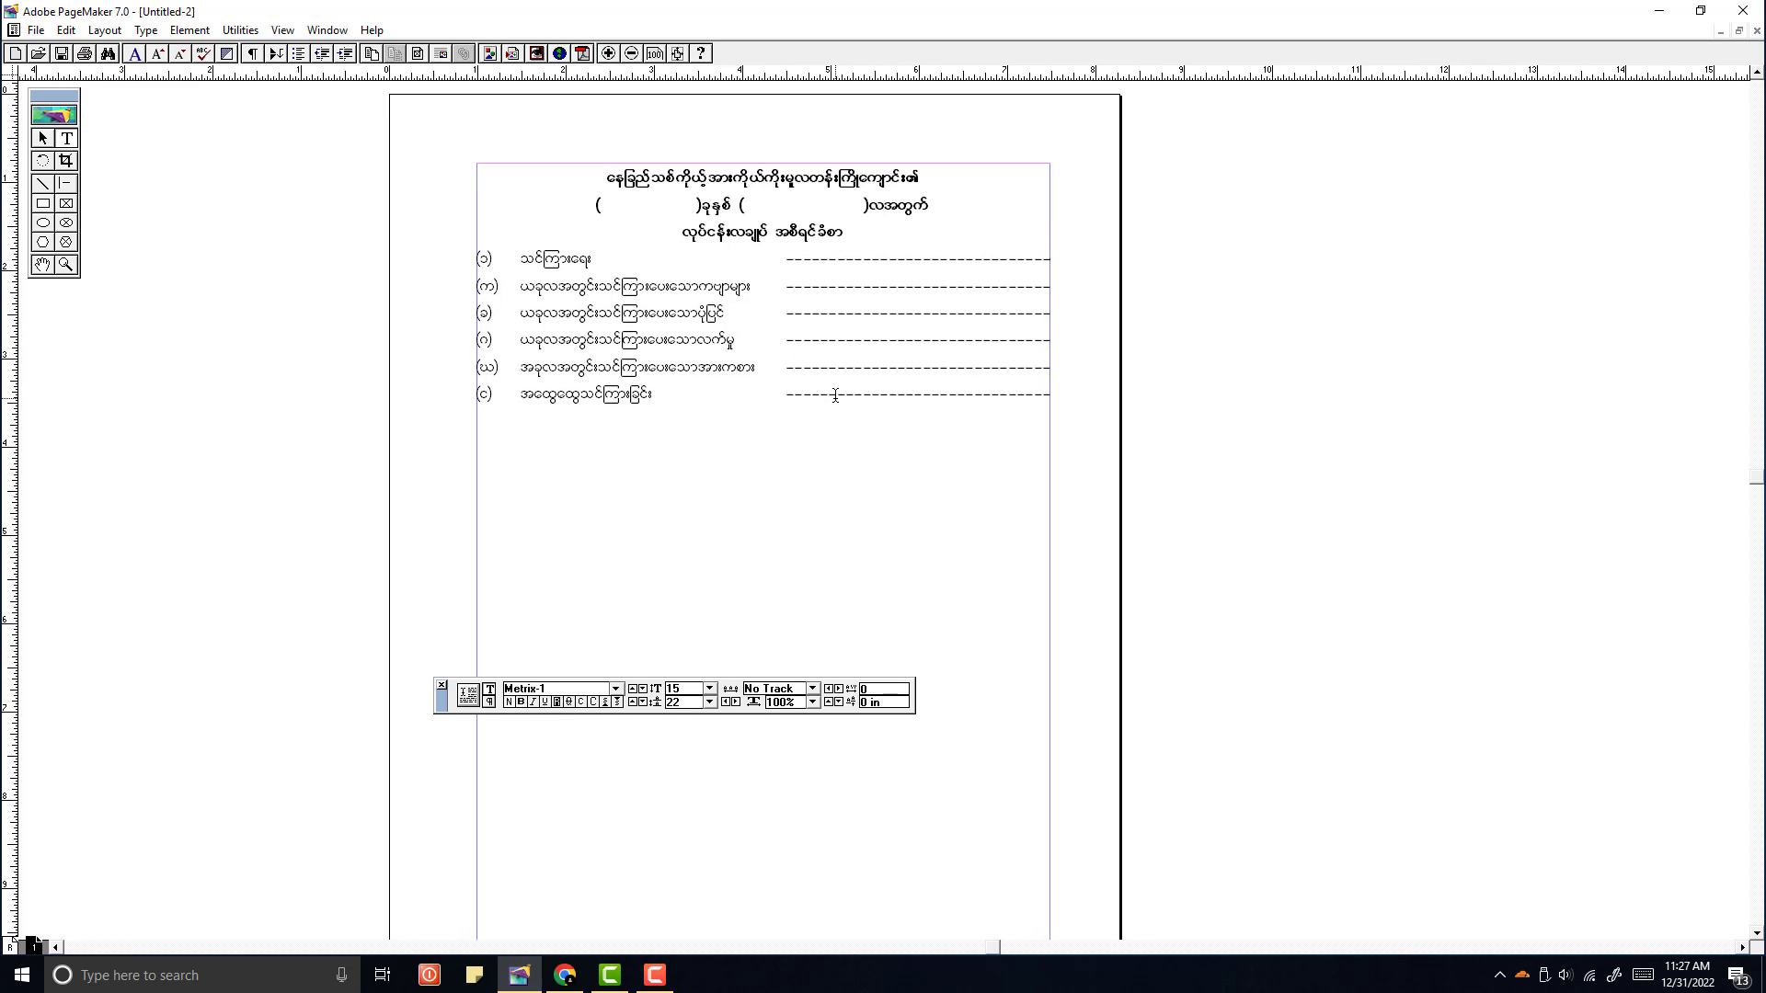
pyautogui.press('Return')
pyautogui.press('Return')
pyautogui.write('(၂) ကလေးအင်အား')
pyautogui.press('BackSpace')
pyautogui.scroll(-3, 544, 324)
# Step: Add item "(က) ယခင်လကုန်ရက်ကလေး" under heading (၂), with the tabbed column labels "ကျား", "မ" and "ပေါင်း"
pyautogui.click(637, 332)
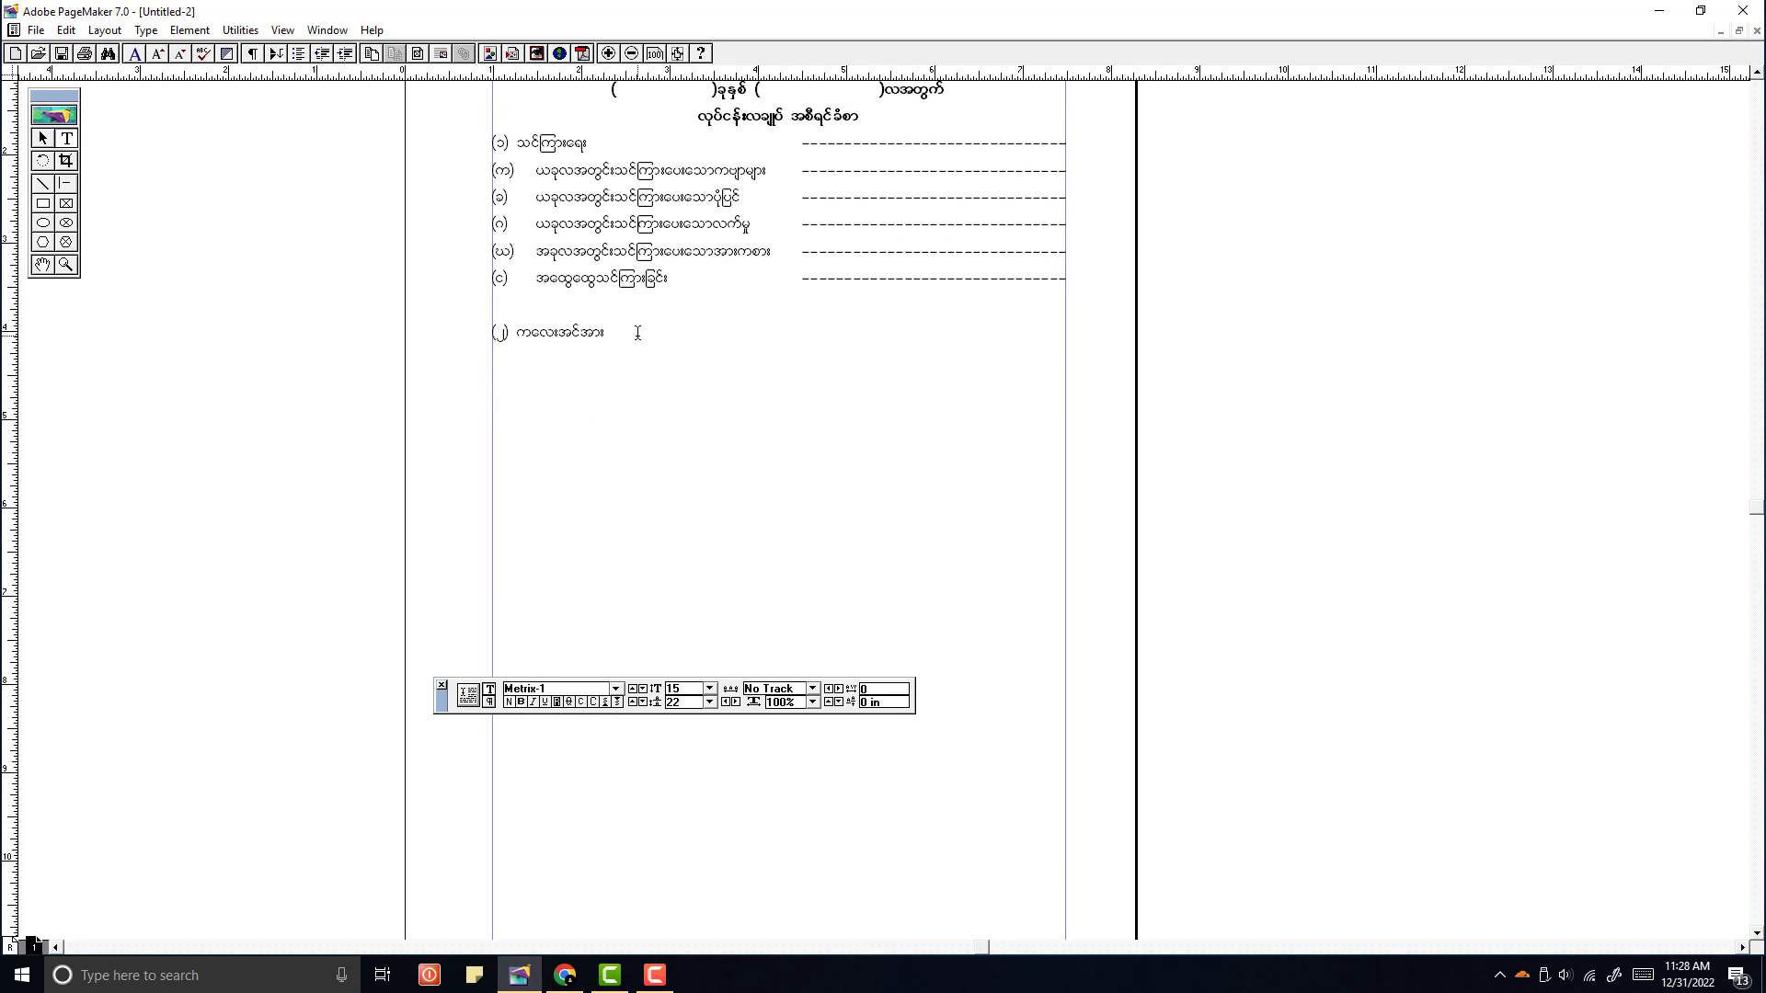
pyautogui.write('(က)')
pyautogui.press('Tab')
pyautogui.write('ယခင်လကုန်ရက်ကလေး')
pyautogui.press('Return')
pyautogui.write('(က')
pyautogui.write('ျား မ')
pyautogui.press('Tab')
pyautogui.write('ပေါင်း')
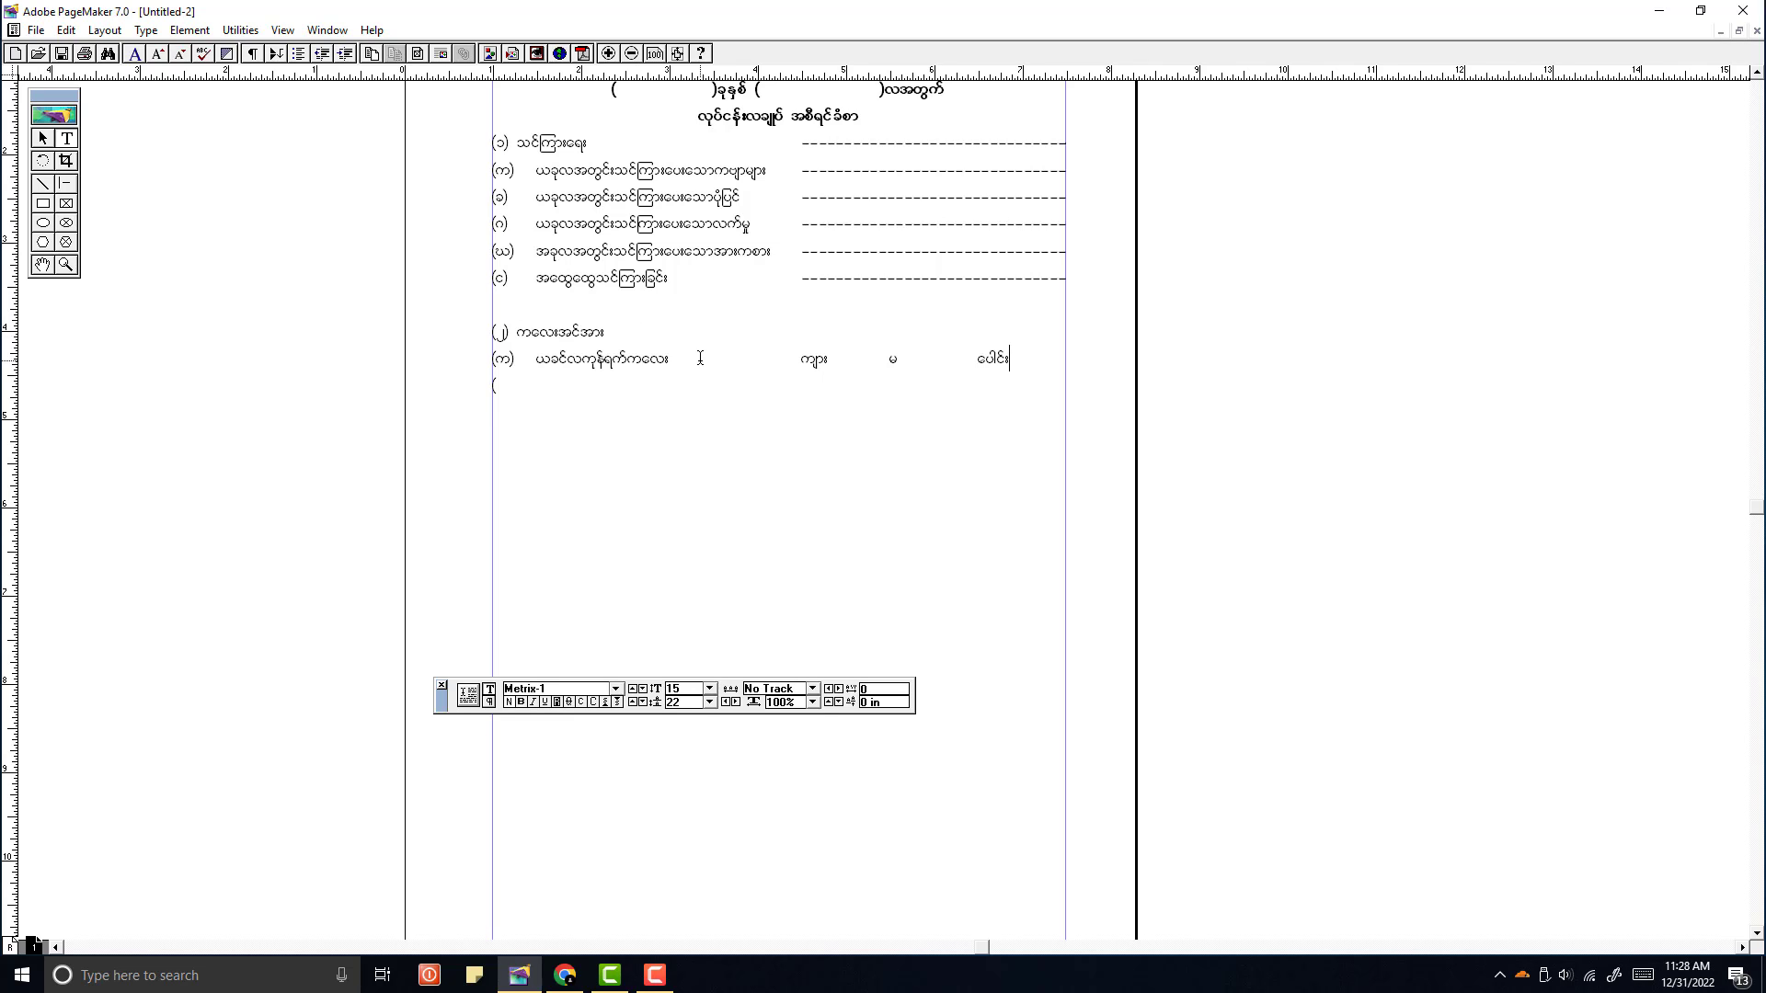
# Step: Try adjusting the tab spacing around the column labels "မ" and "ပေါင်း"
pyautogui.press('Tab')
pyautogui.click(1023, 361)
pyautogui.press('BackSpace')
pyautogui.click(929, 361)
pyautogui.press('BackSpace')
pyautogui.click(931, 362)
pyautogui.press('Tab')
# Step: Add item "(ခ) ယခုလအတွင်းအသစ်ဝင်သောကလေး" followed by three separate dashed blanks under the column labels
pyautogui.click(1030, 362)
pyautogui.write('(ခ)')
pyautogui.press('Tab')
pyautogui.write('ယလု')
pyautogui.press('BackSpace')
pyautogui.press('BackSpace')
pyautogui.write('ခုလအတွင်းအစ')
pyautogui.press('BackSpace')
pyautogui.write('သစ်ဝင်')
pyautogui.write('သောကလေး')
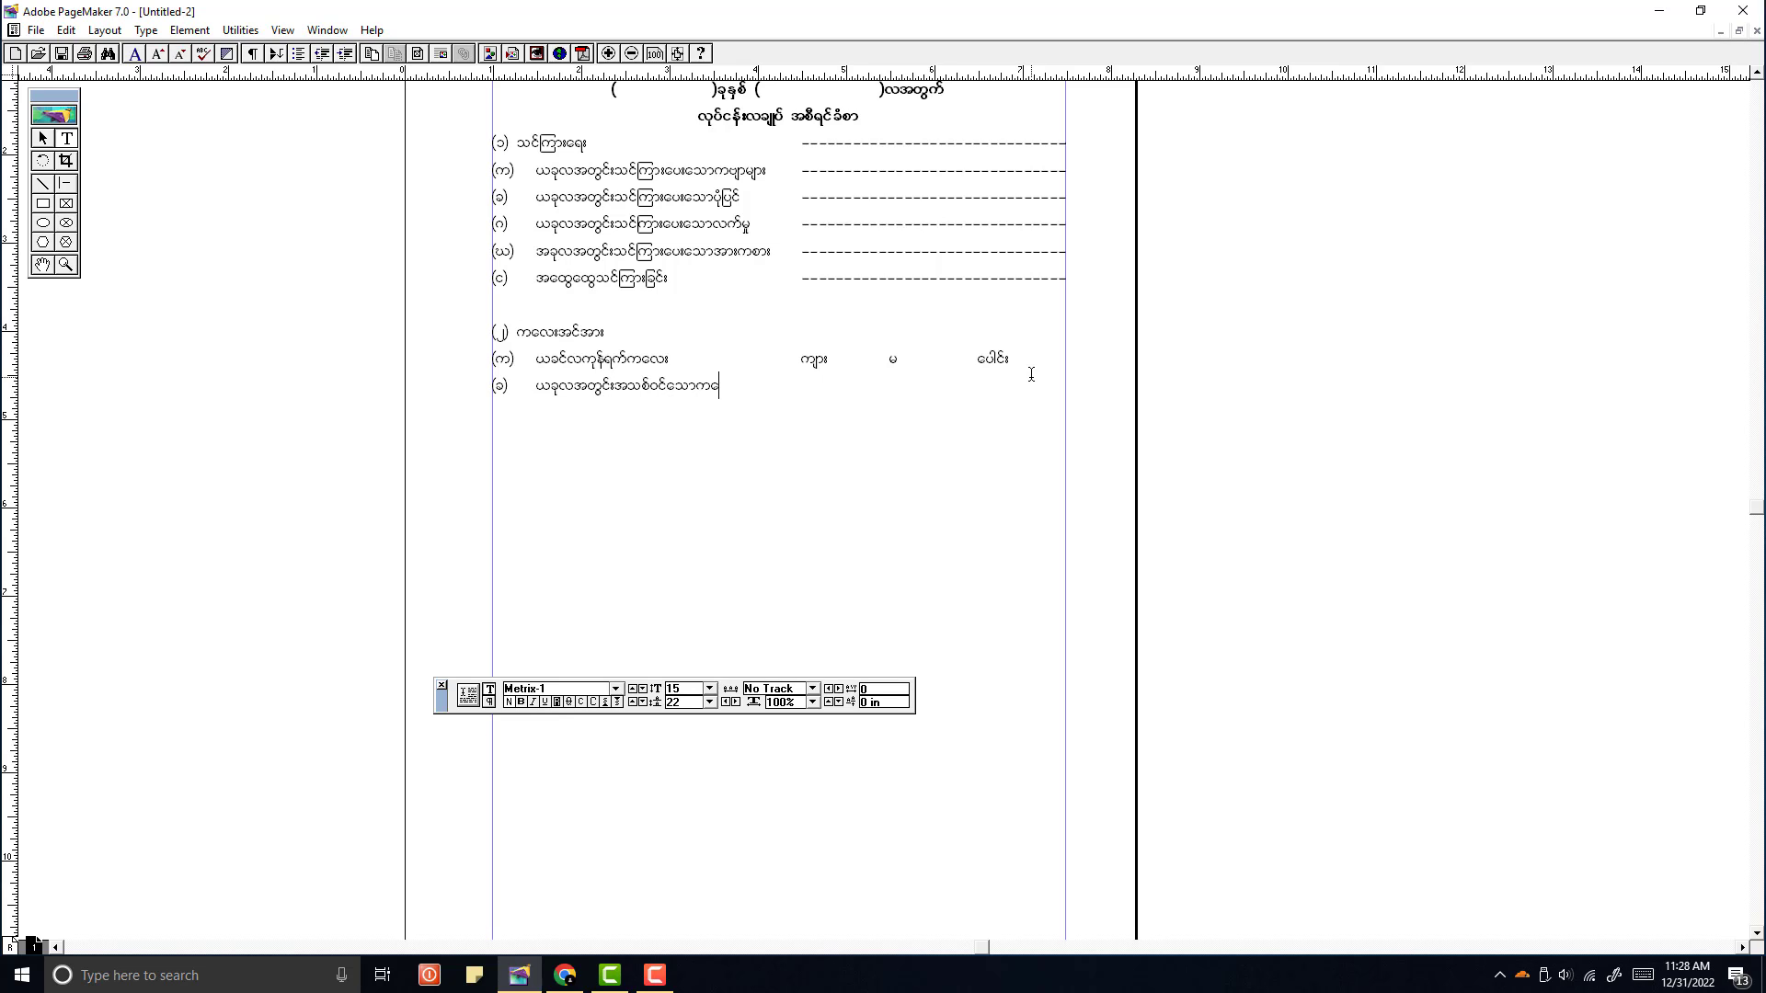
pyautogui.press('Tab')
pyautogui.write('--------- ---------- ---------')
# Step: Adjust the spacing of the labels "ကျား", "မ" and "ပေါင်း" so each sits centred above its dashed blank
pyautogui.click(803, 361)
pyautogui.press('Tab')
pyautogui.click(936, 366)
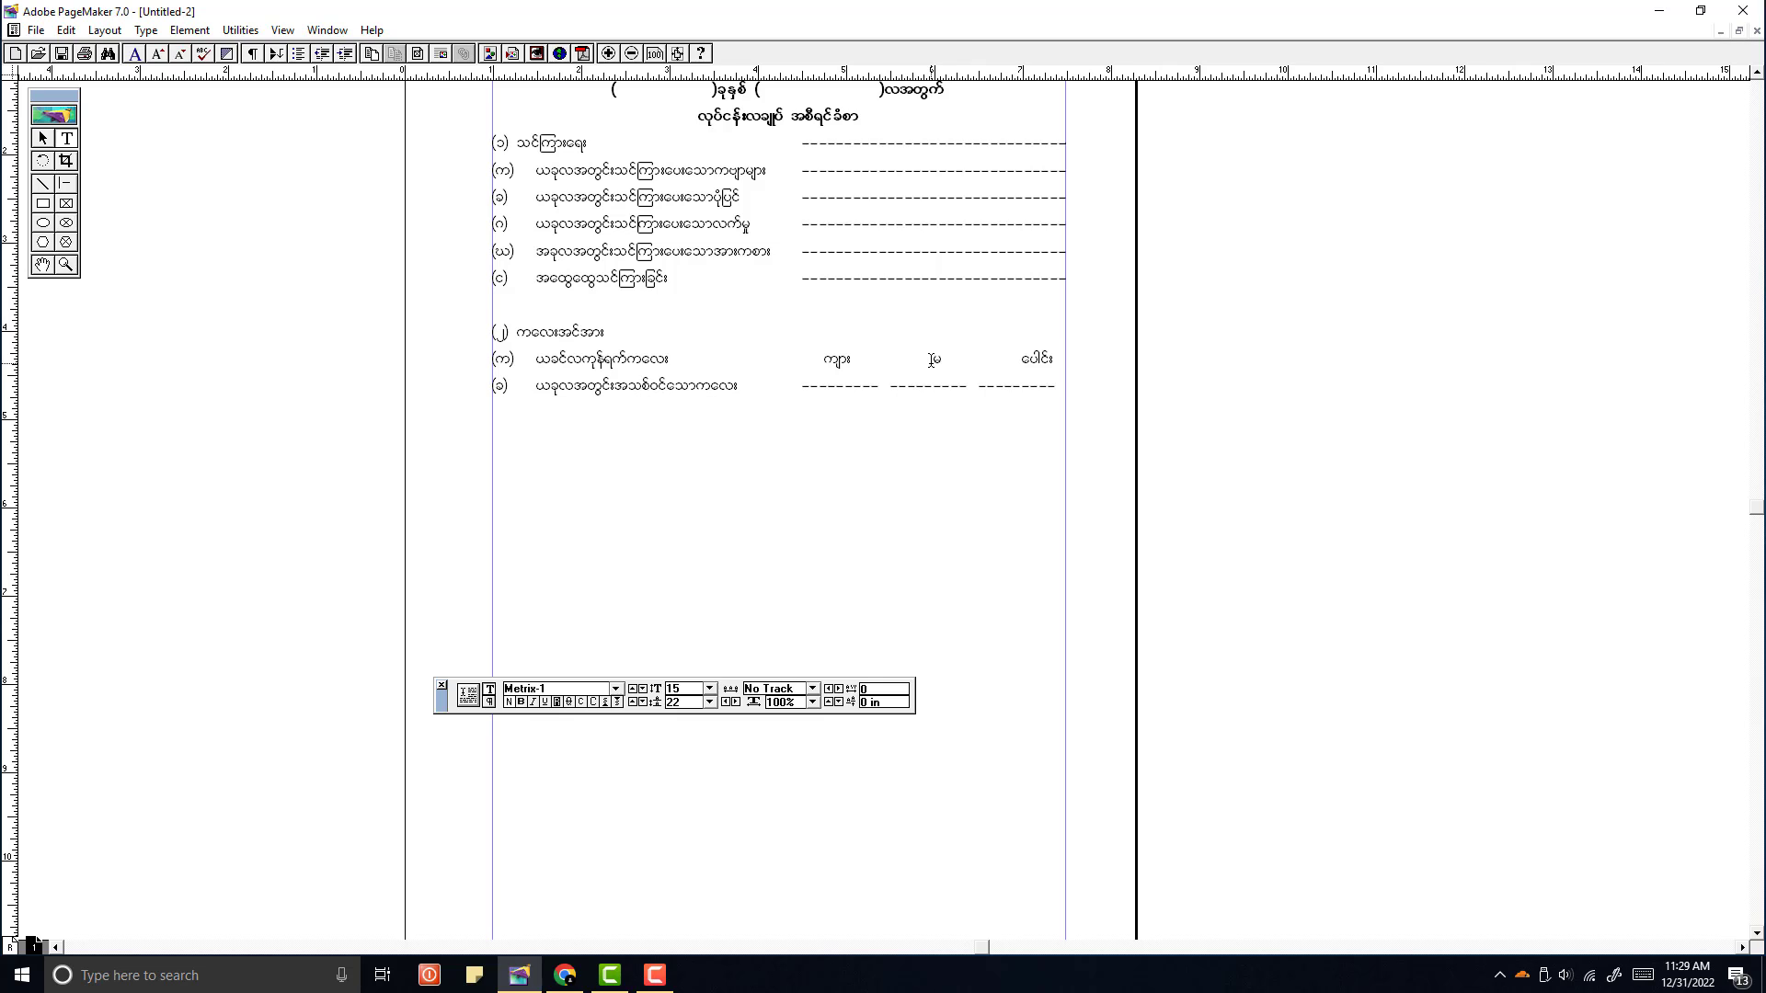
pyautogui.press('BackSpace')
pyautogui.click(975, 361)
# Step: Add the tabbed item "(ဂ) ယခုလအတွင်းထွက်သောကလေး" below item (ခ)
pyautogui.click(1036, 392)
pyautogui.write('(ဂ)')
pyautogui.press('Tab')
pyautogui.write('ယခုလအတွင်းထွက်သောကလေး')
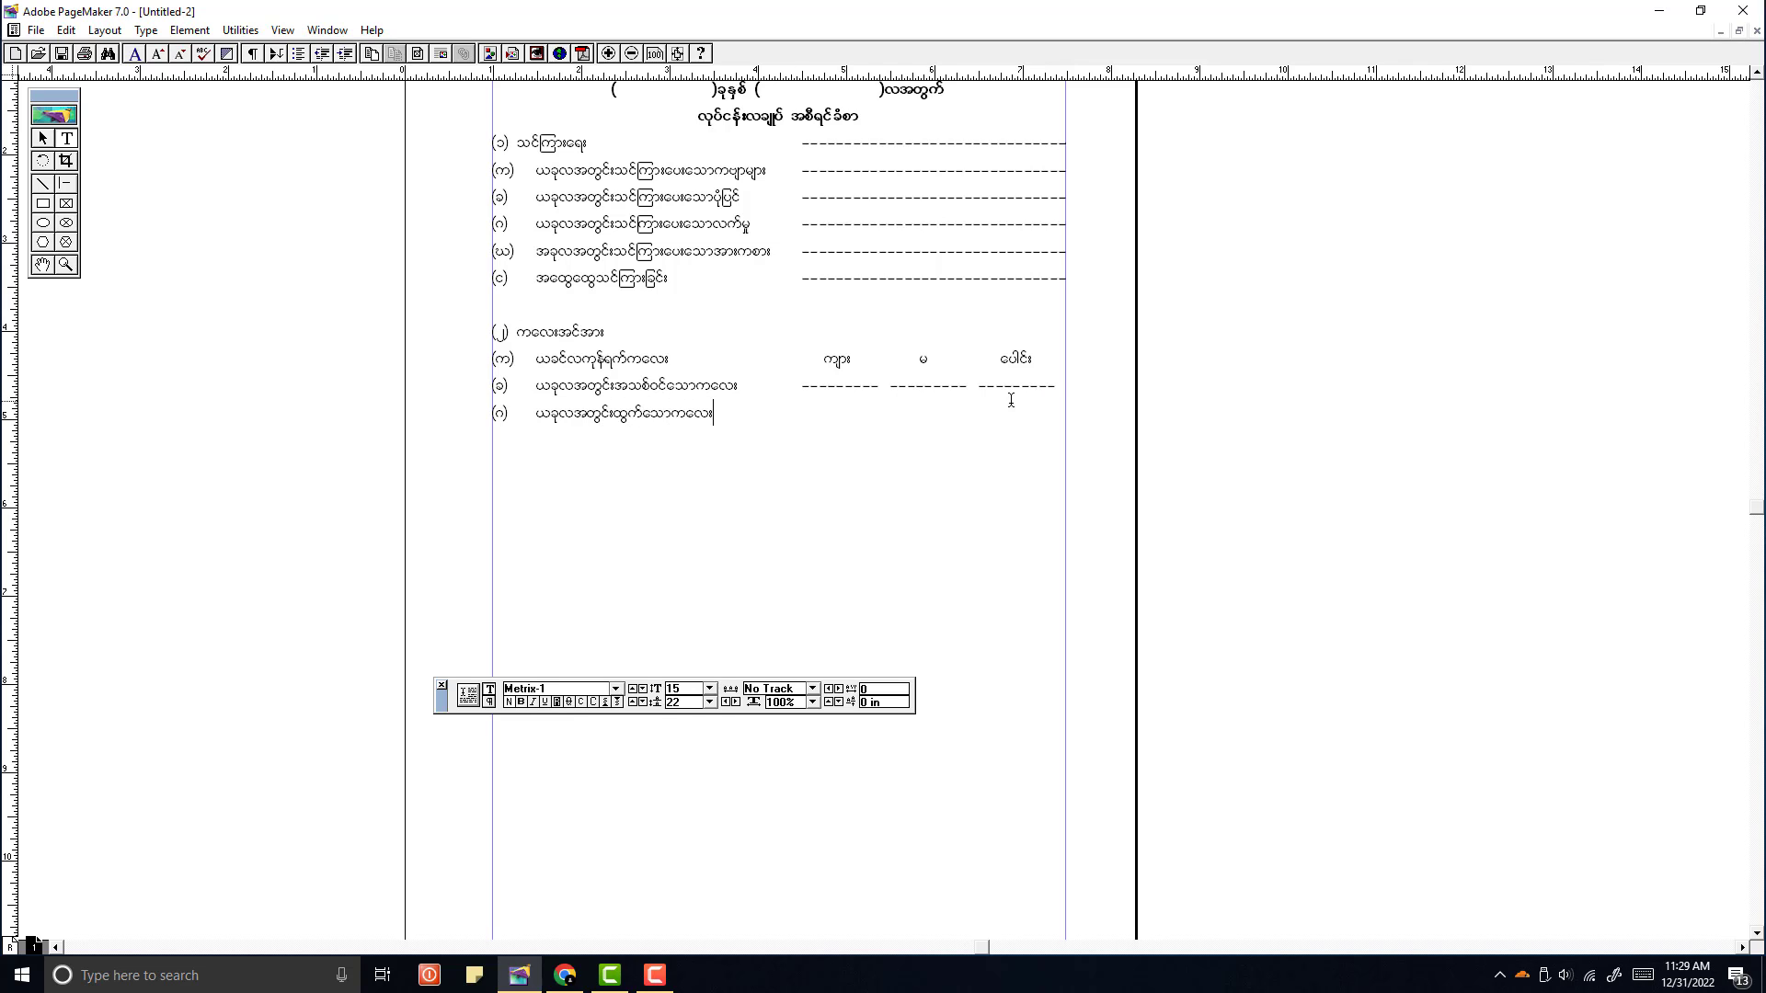
# Step: Copy the three dashed blanks of item (ခ) to the end of item (ဂ) in section (၂)
pyautogui.moveTo(801, 386); pyautogui.dragTo(1055, 388)
pyautogui.hotkey('ctrl', 'c')
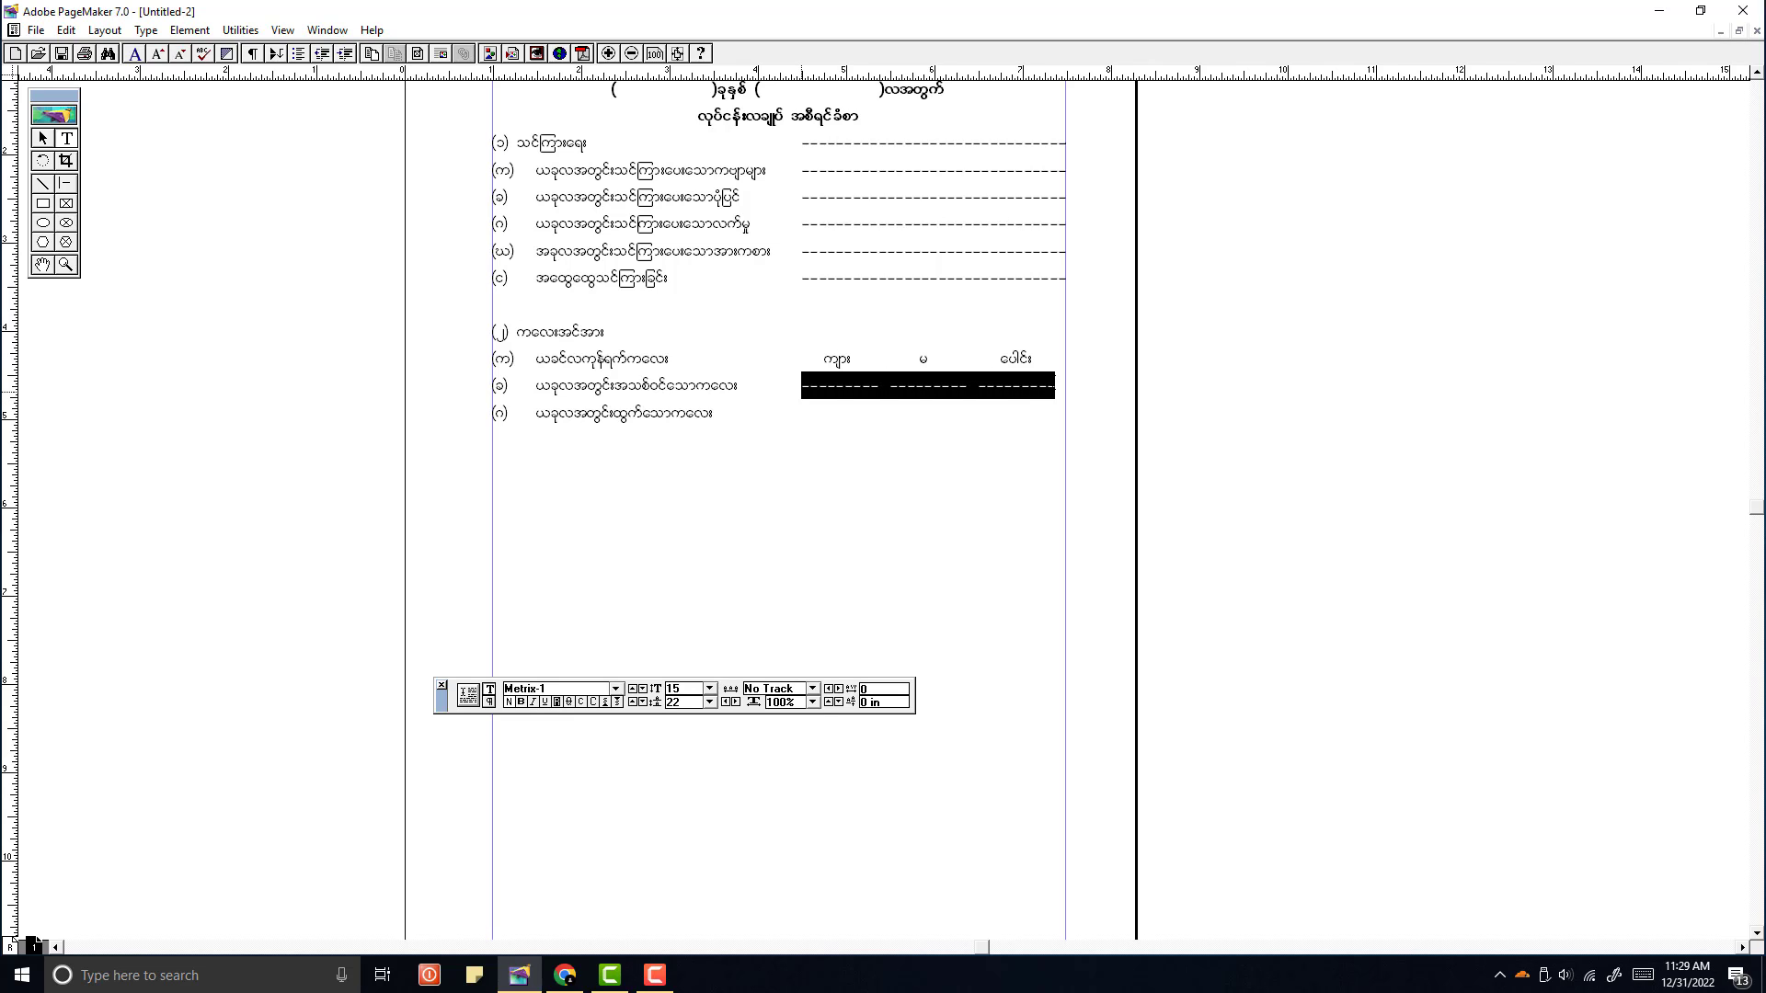
pyautogui.click(757, 410)
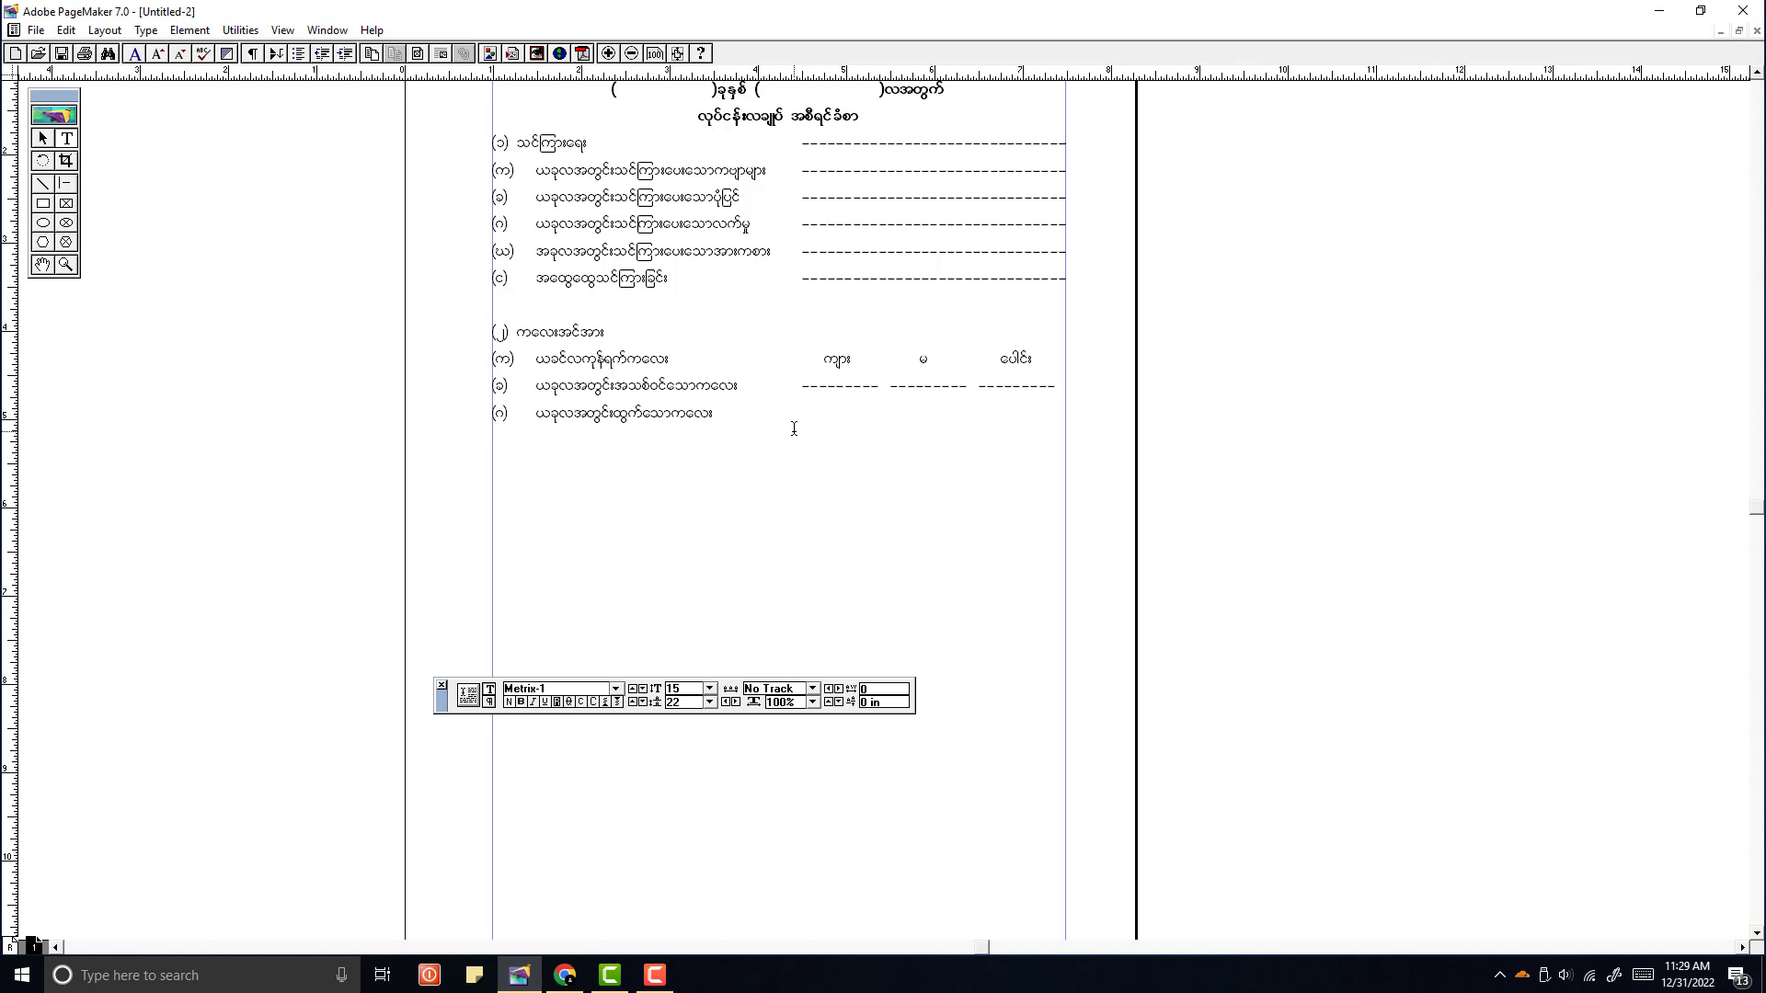
pyautogui.hotkey('ctrl', 'v')
# Step: Add the tabbed item "(ဃ) ယခုလကုန်ရက်ရှိကလေး" with the same three dashed blanks
pyautogui.write('(ယ')
pyautogui.write(')')
pyautogui.press('Tab')
pyautogui.write('ယခုလကုန')
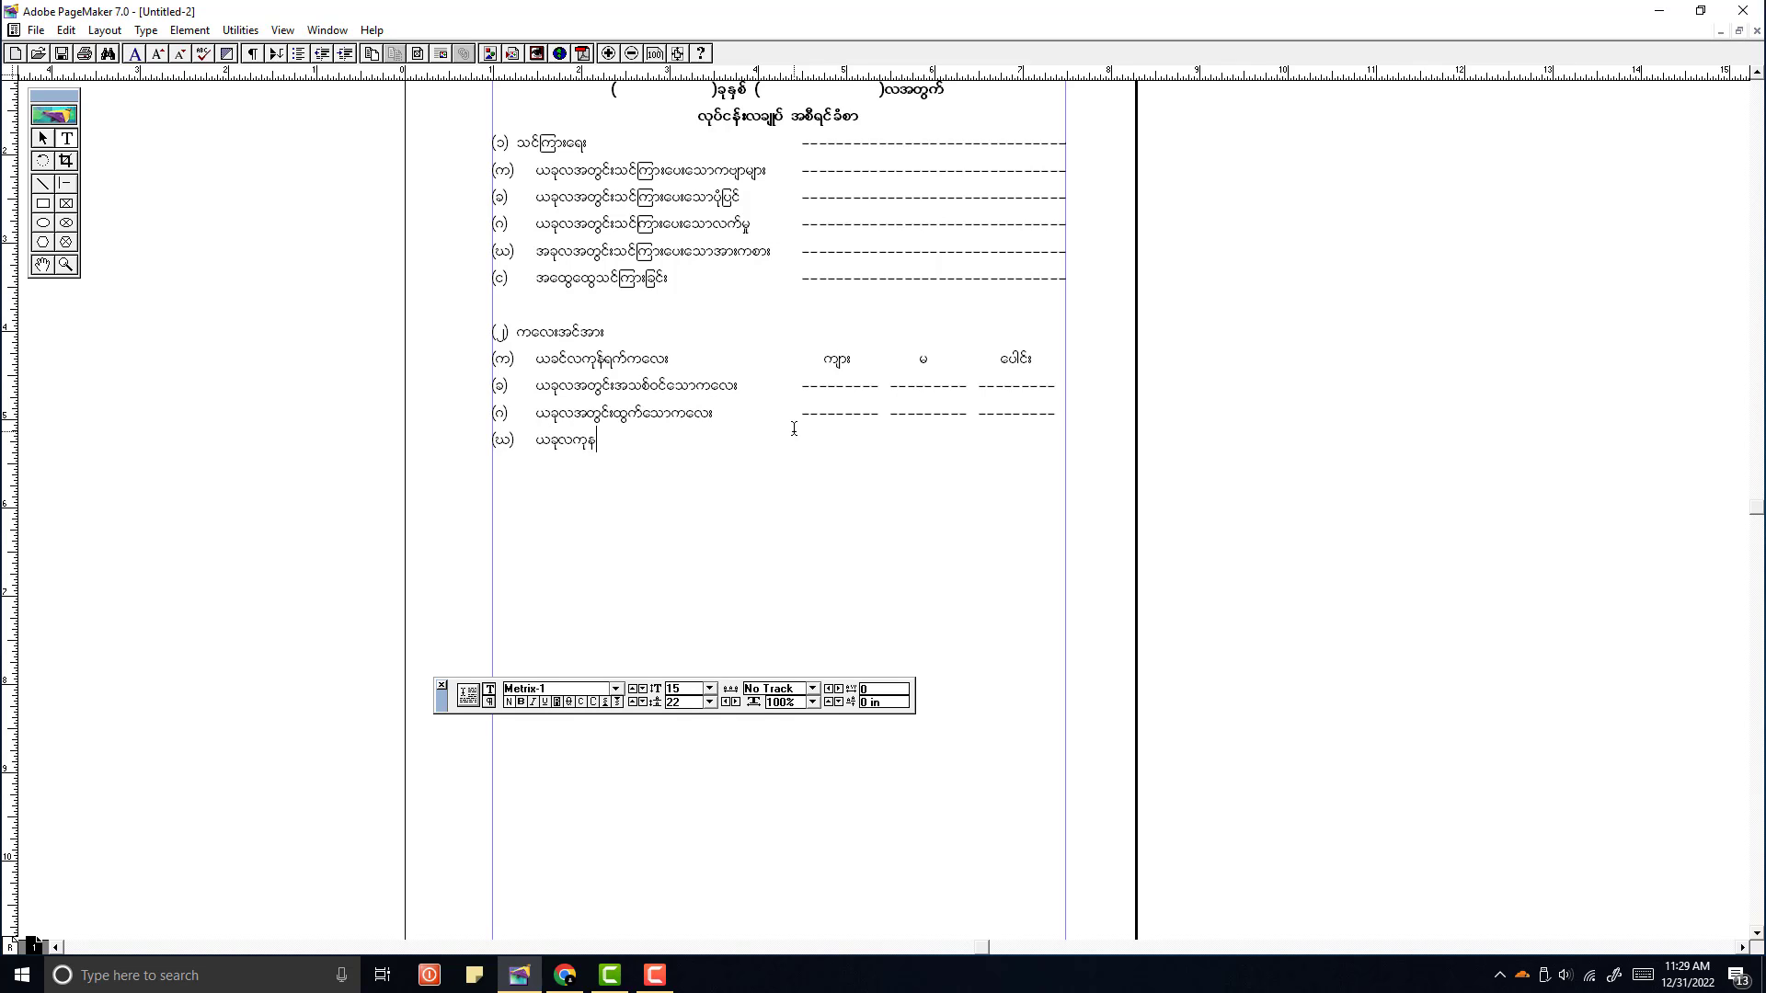
pyautogui.write('်ရက်ရှိကလေး')
pyautogui.press('Tab')
pyautogui.press('Tab')
pyautogui.press('Tab')
pyautogui.press('Tab')
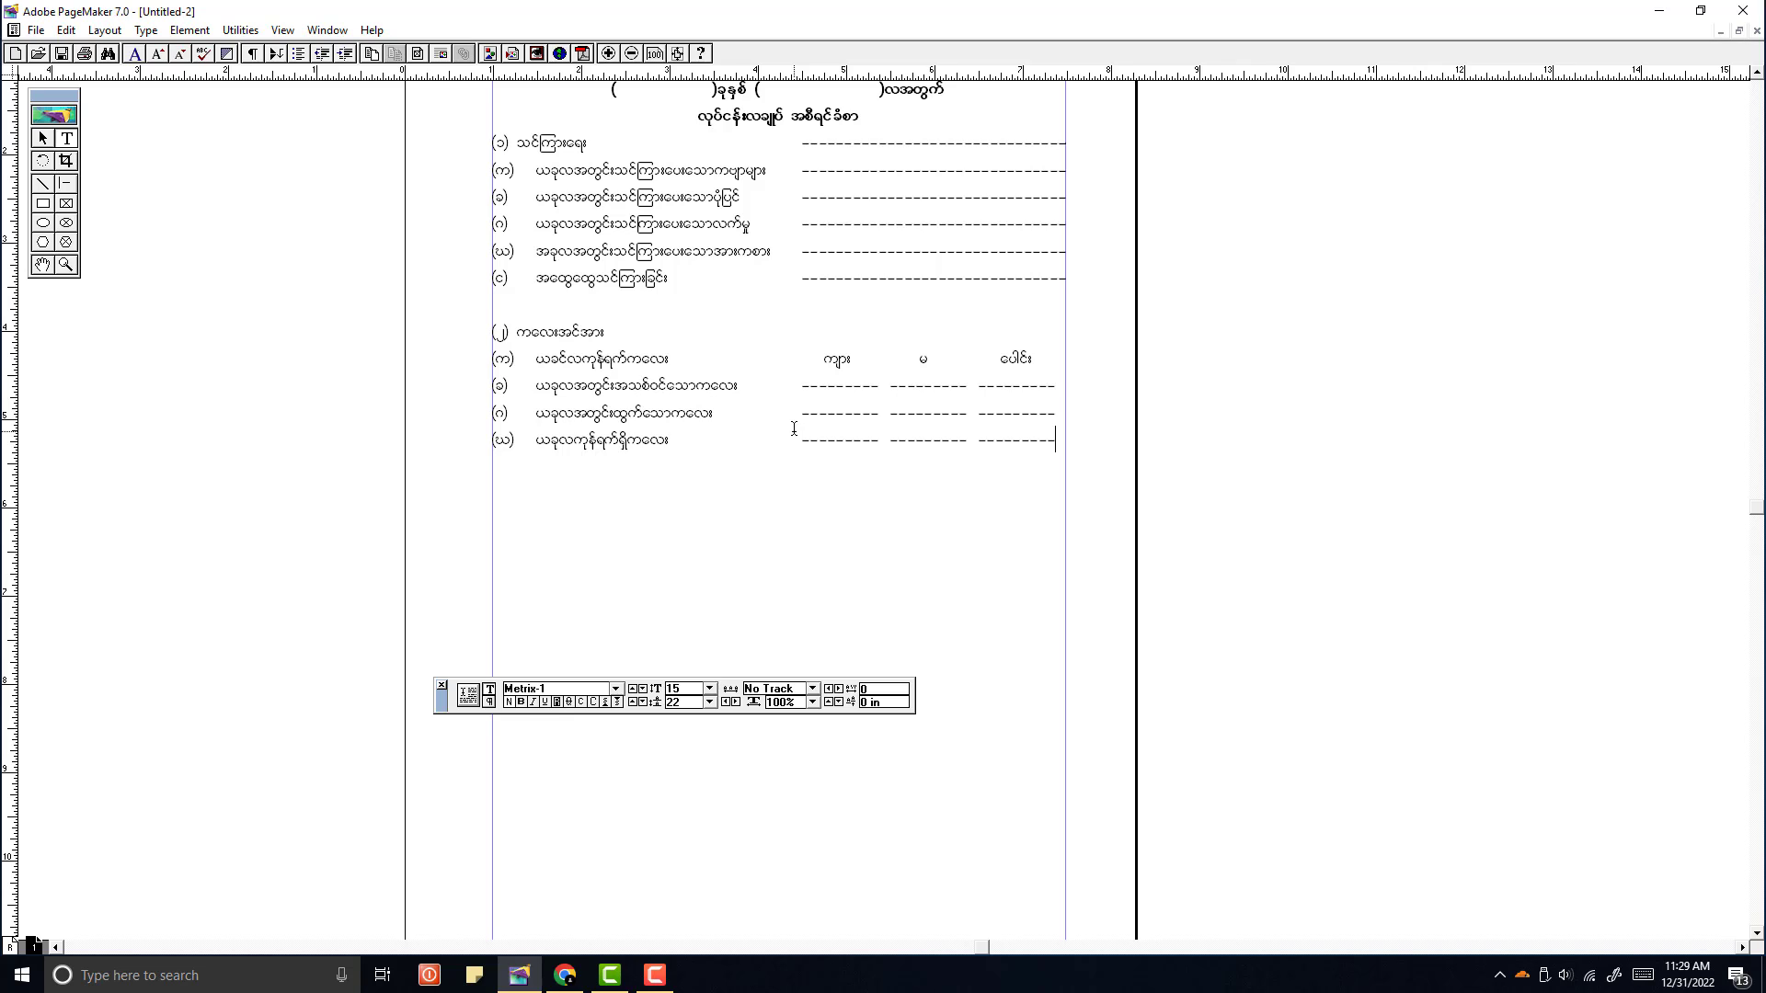
# Step: Add the heading "(၃) စားသောက်ရေး" after a blank line, with the indented entry "နေ့လည်စာ (မုန့်)" below it
pyautogui.press('Return')
pyautogui.press('Return')
pyautogui.write('(၃) စားသောက်ရေး')
pyautogui.press('Tab')
pyautogui.write('နေ့လည်စာ (မုန့်)')
pyautogui.press('Tab')
pyautogui.press('Return')
# Step: Add the indented entries "ဆန်ပြုတ်" and "နွားနို့၊ ကြက်ဥပြုတ်" on separate lines under section (၃)
pyautogui.press('Tab')
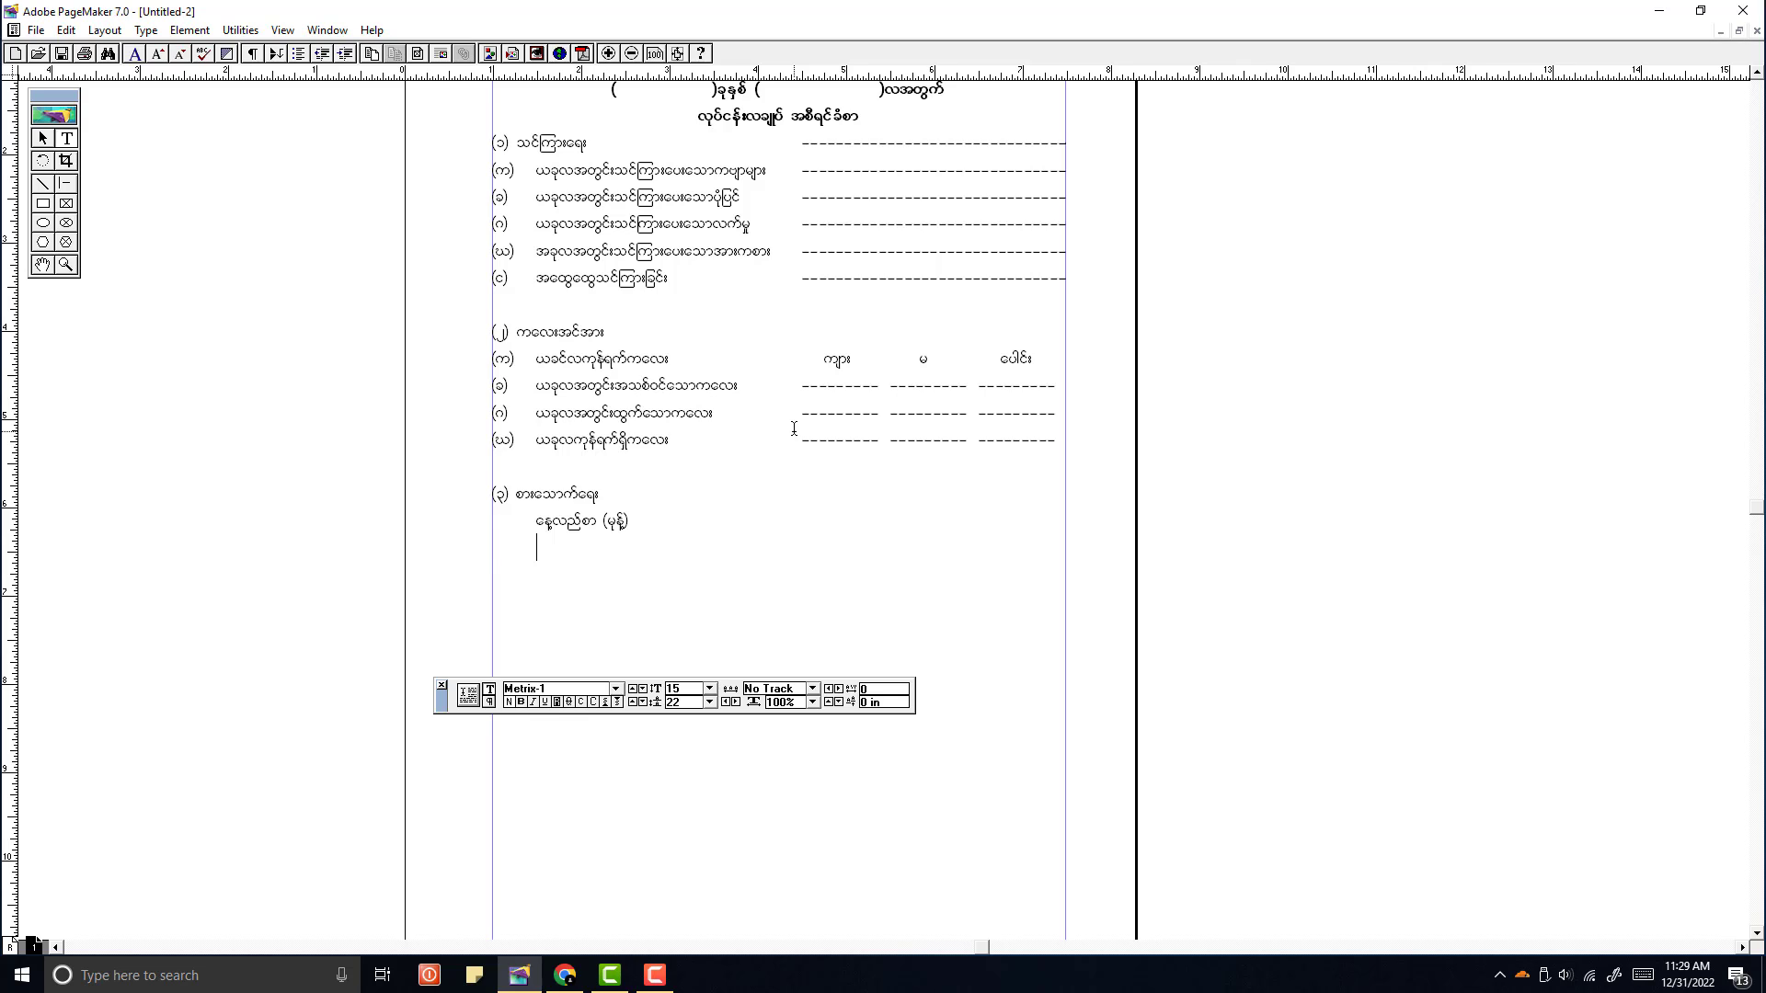
pyautogui.write('ဆန်ပြုတ်')
pyautogui.press('Return')
pyautogui.press('Tab')
pyautogui.write('(')
pyautogui.press('BackSpace')
pyautogui.write('နွားနို့၊ ကြက်ဥပြု')
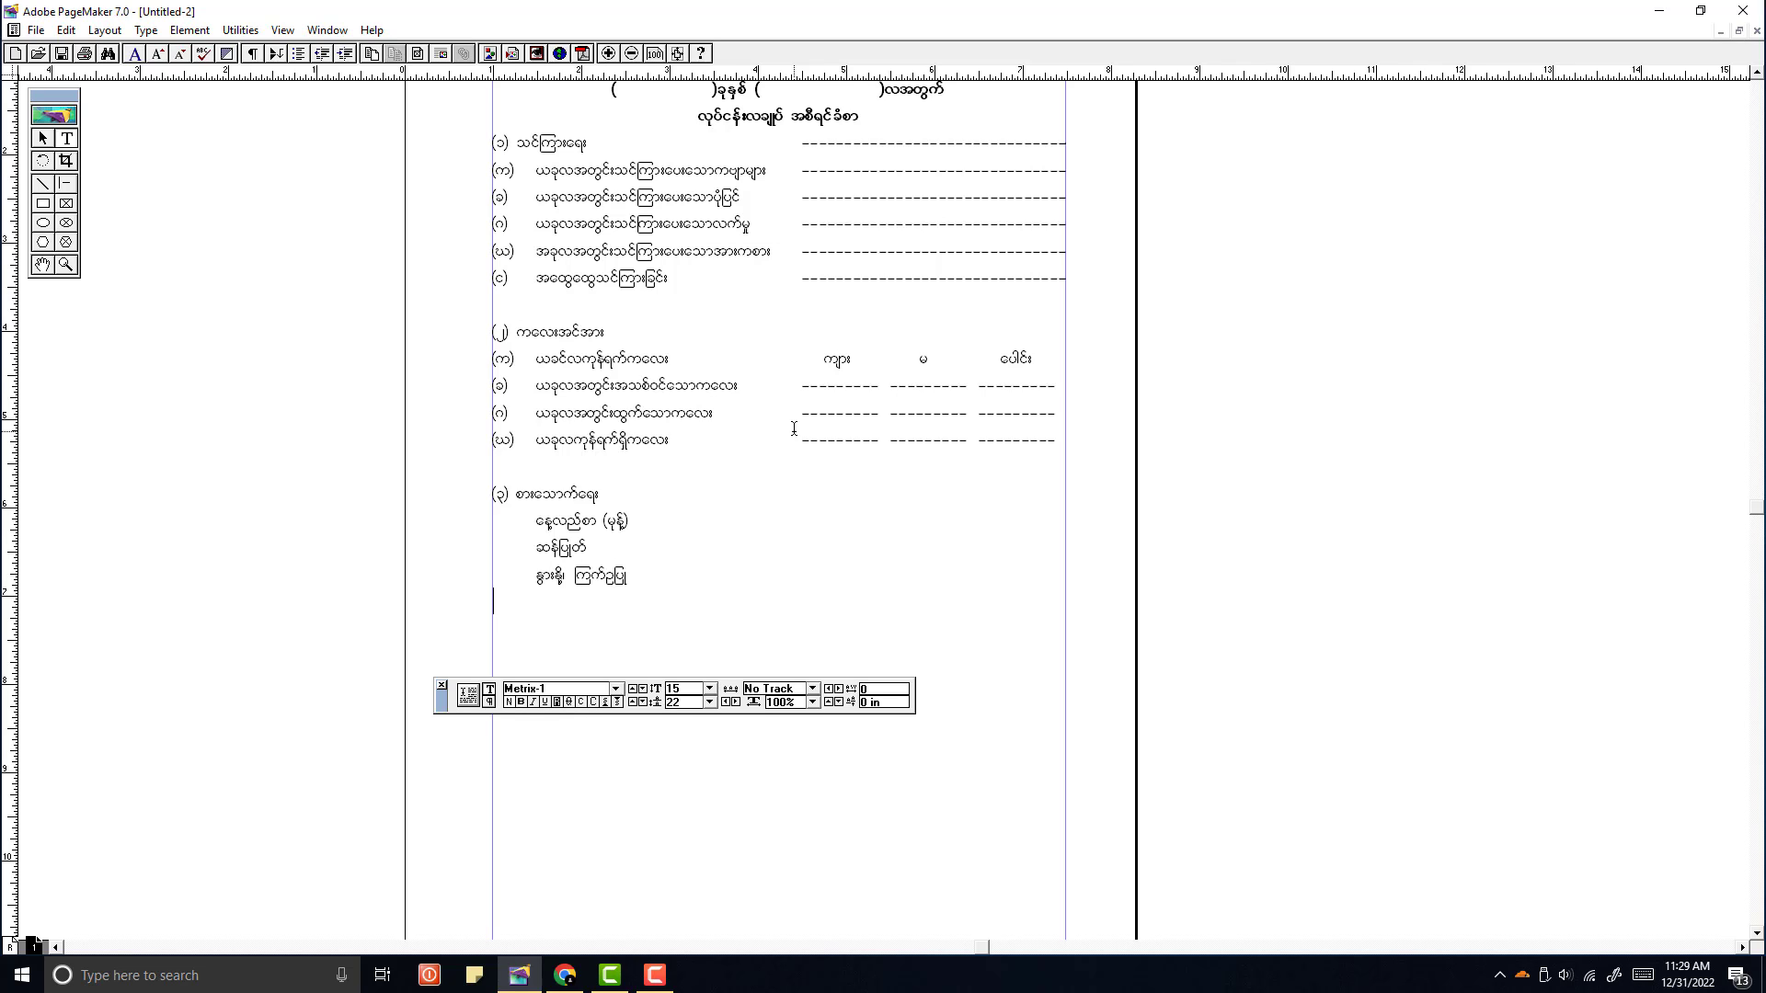
pyautogui.write('တ် ')
# Step: Add the indented entries "သစ်သီး" and "ထမင်းနှင့်ဟင်း" to finish the food list in section (၃)
pyautogui.write('သစ်')
pyautogui.write('သီး')
pyautogui.press('Return')
pyautogui.write('ထမင်းနှင့့်ဟင်း')
# Step: Add a tabbed blank count field "( )ကြိမ်" after "နေ့လည်စာ (မုန့်)" and copy it
pyautogui.scroll(-1, 756, 415)
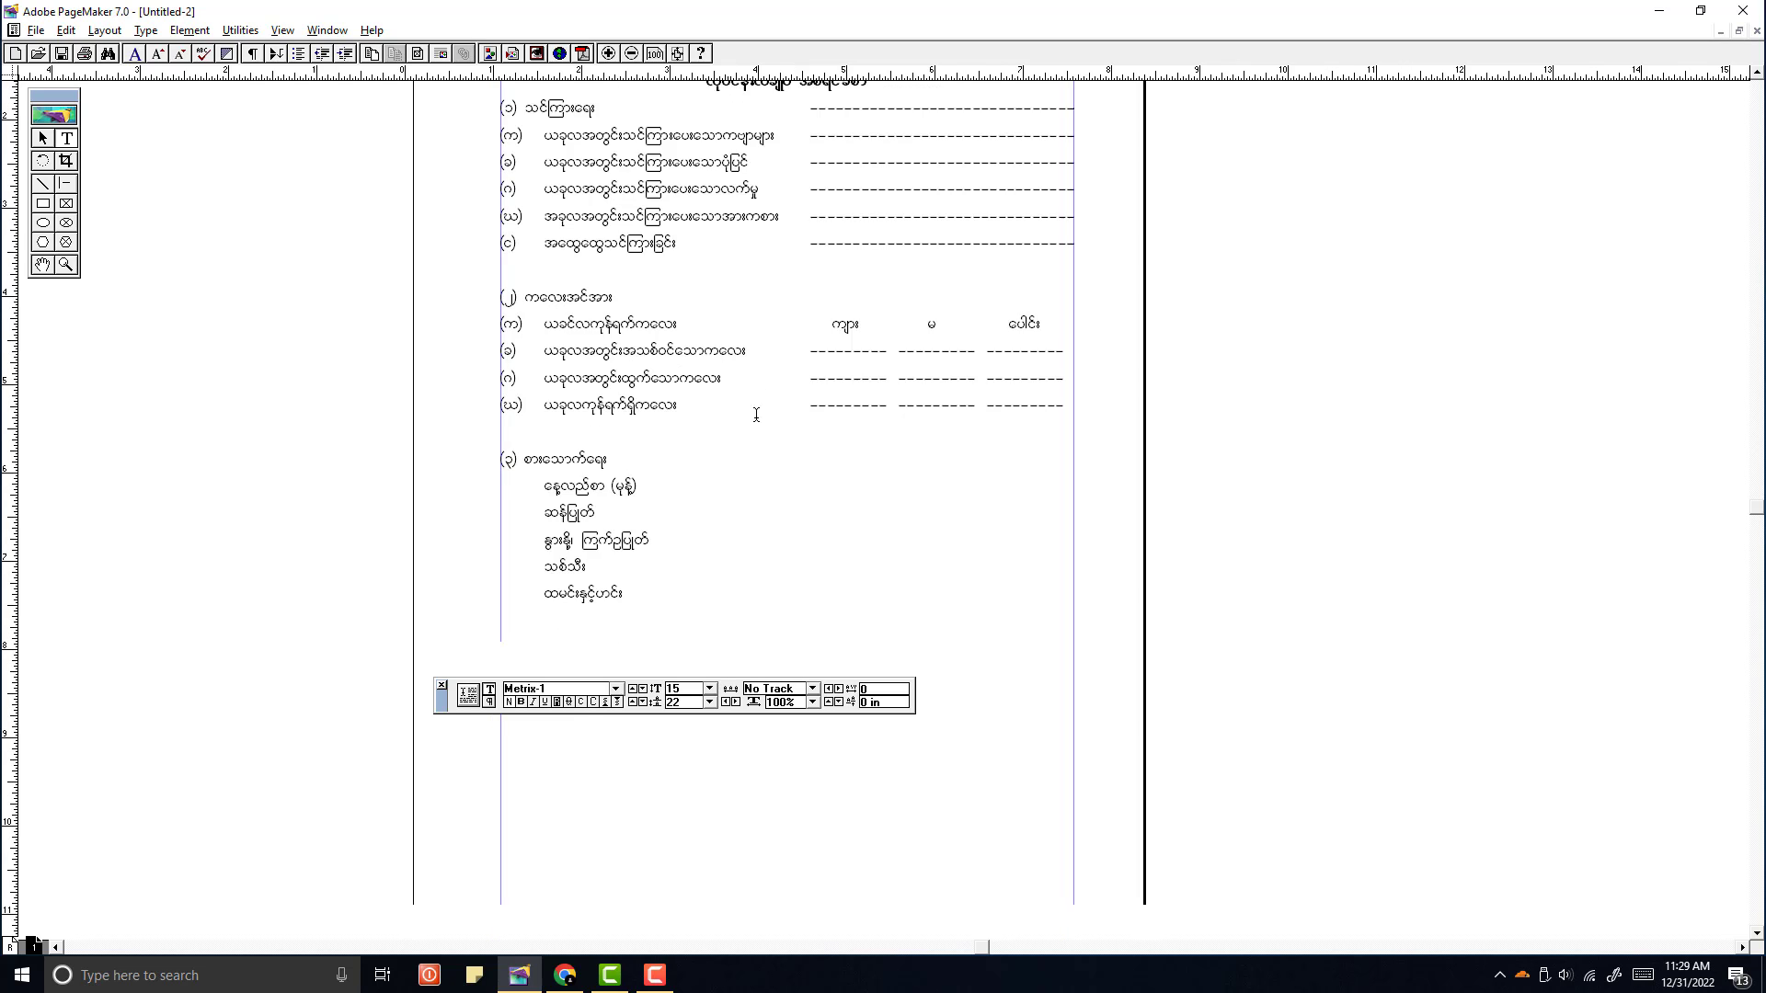
pyautogui.scroll(-3, 756, 415)
pyautogui.scroll(-2, 729, 488)
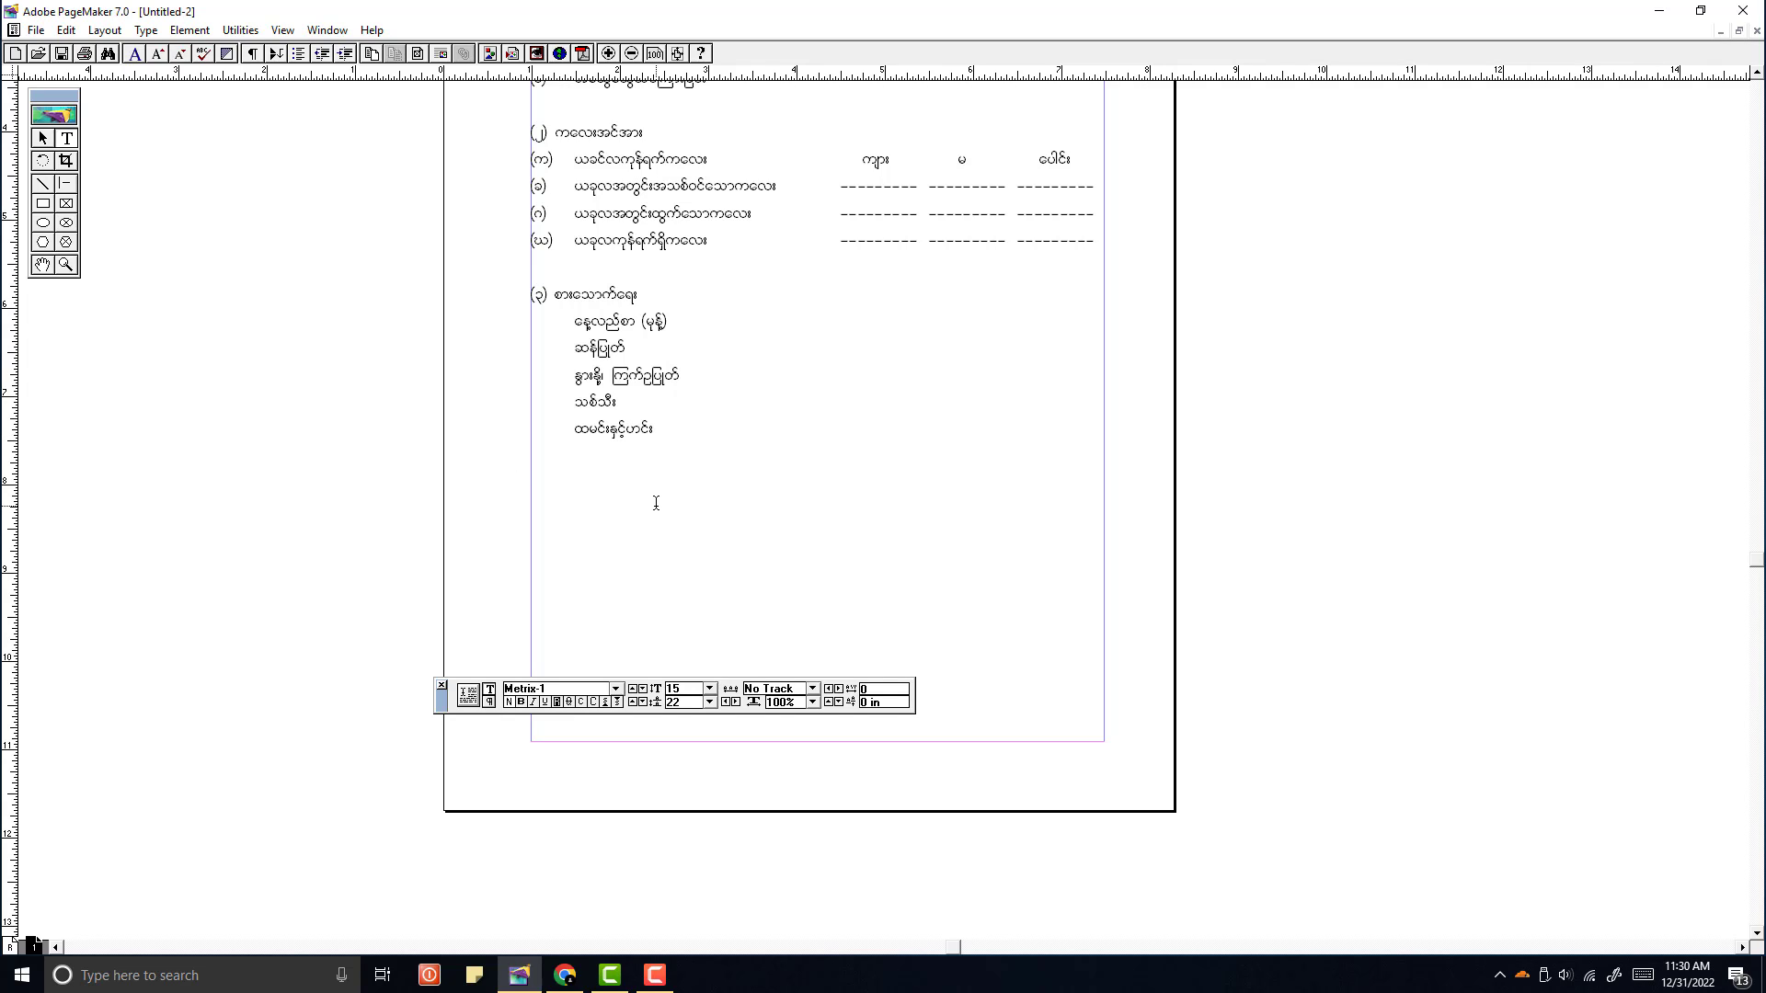
pyautogui.click(718, 316)
pyautogui.write('(')
pyautogui.press('Tab')
pyautogui.write(')ကြိမ်')
pyautogui.keyDown('shift'); pyautogui.click(752, 322); pyautogui.keyUp('shift')
pyautogui.hotkey('ctrl', 'c')
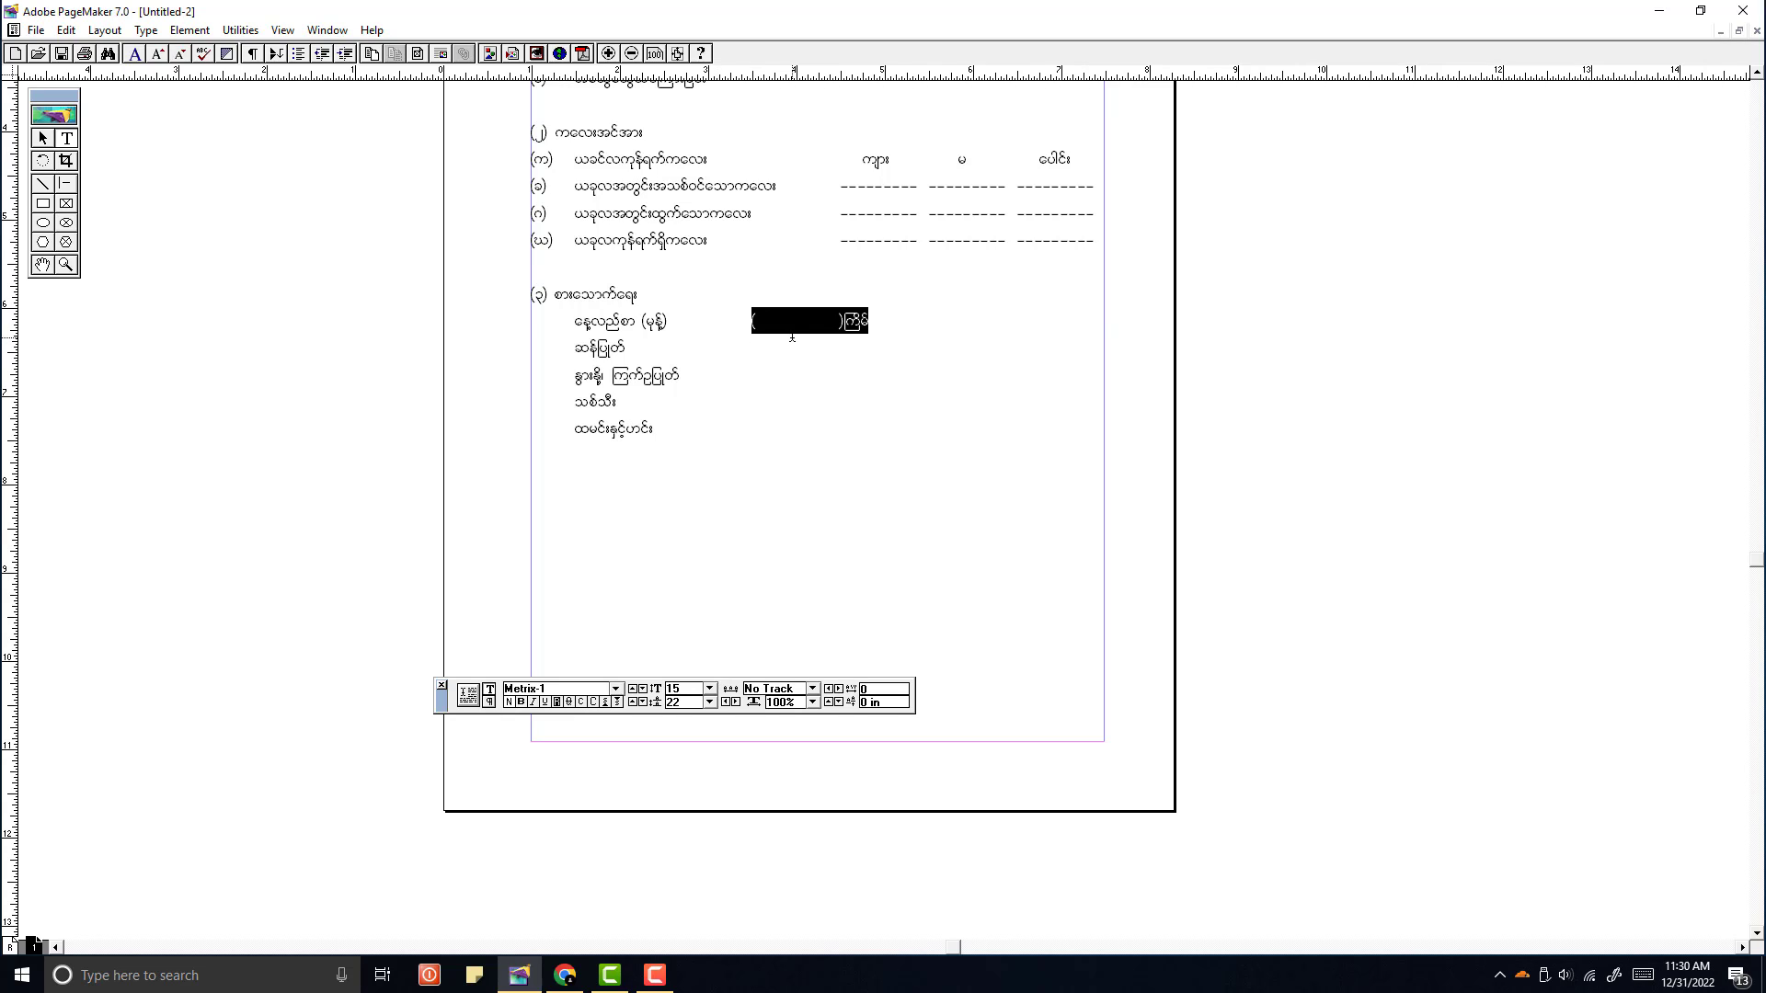
# Step: Paste the "( )ကြိမ်" field after each of the other four food entries, aligned with the first
pyautogui.click(697, 349)
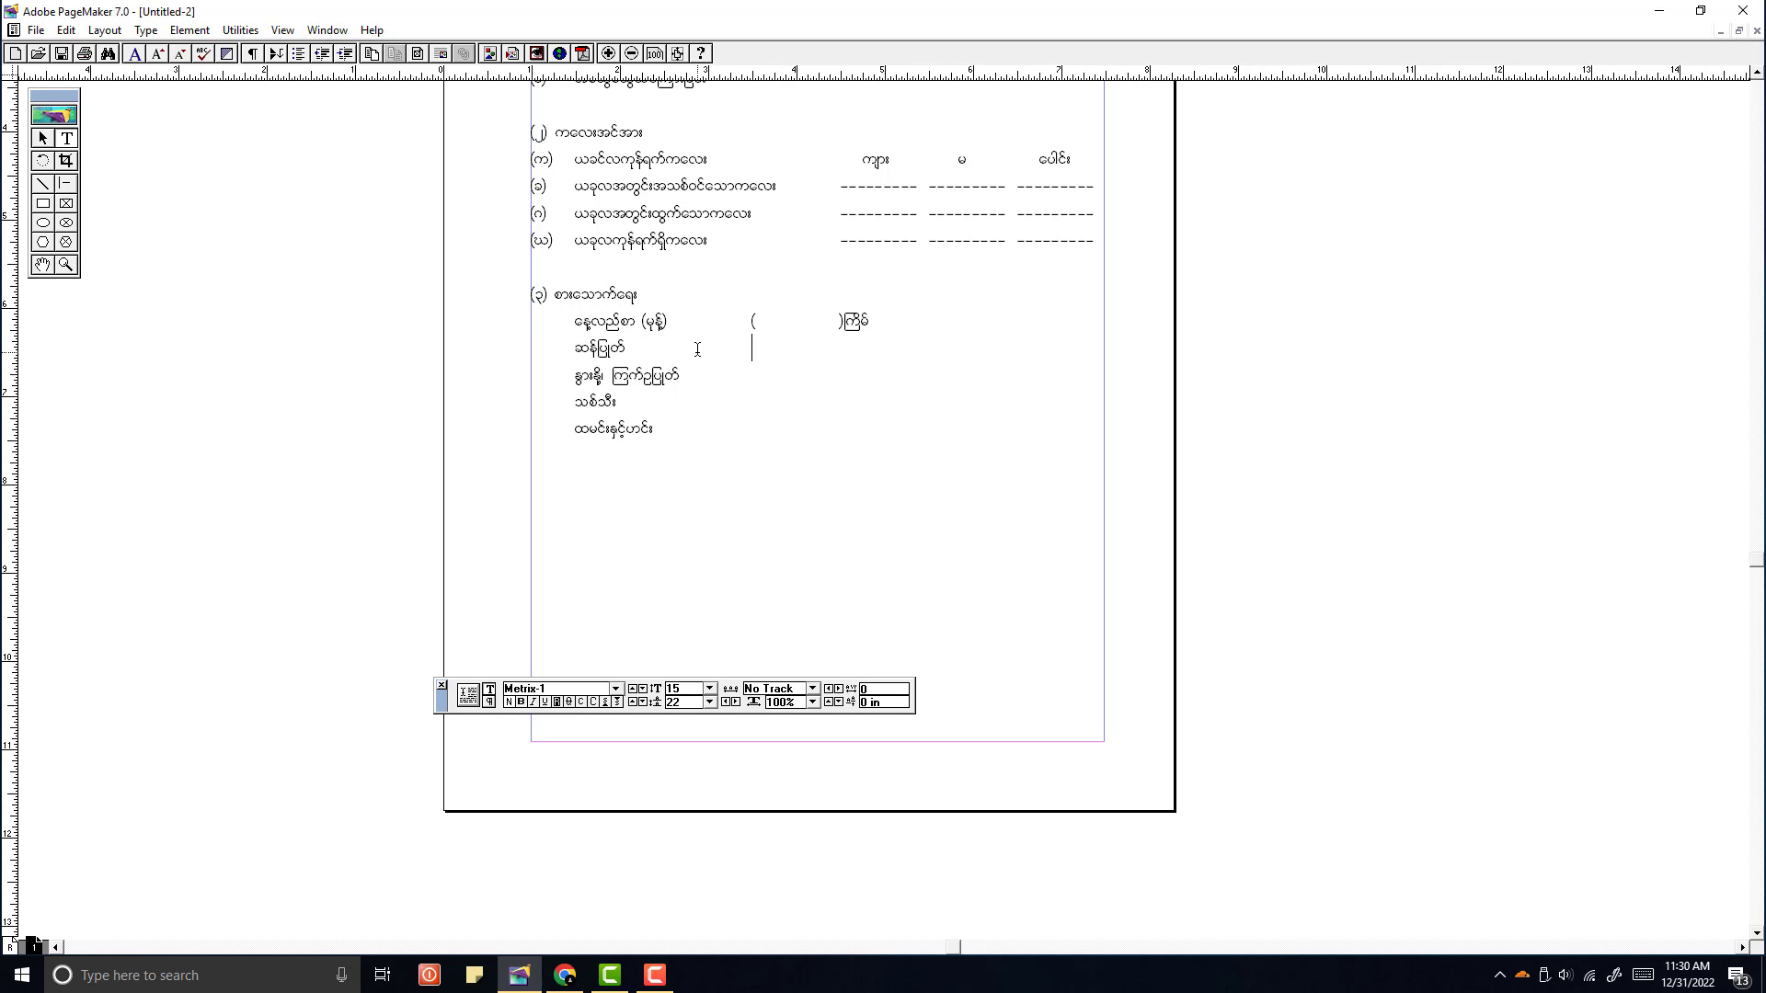
pyautogui.hotkey('ctrl', 'v')
pyautogui.click(695, 378)
pyautogui.hotkey('ctrl', 'v')
pyautogui.click(697, 402)
pyautogui.hotkey('ctrl', 'v')
pyautogui.click(689, 422)
pyautogui.hotkey('ctrl', 'v')
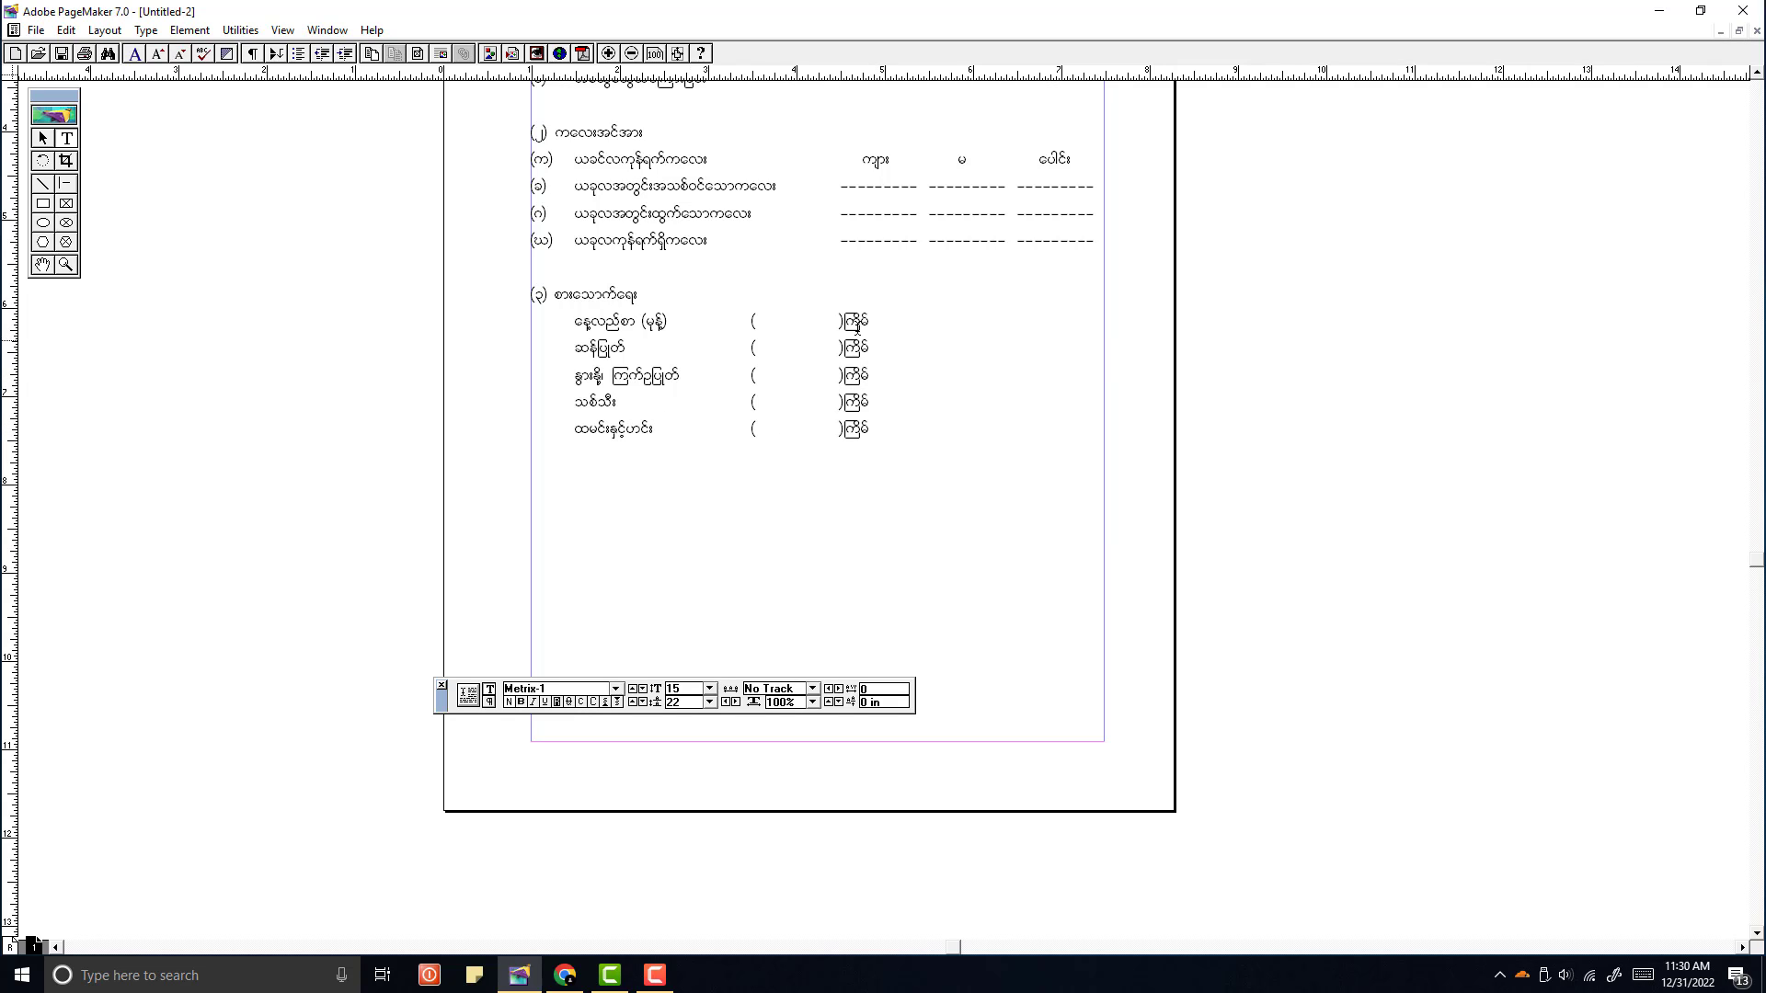
# Step: Paste a second tabbed "( )ကြိမ်" field at the end of the "နွားနို့၊ ကြက်ဥပြုတ်" line
pyautogui.click(869, 376)
pyautogui.press('Tab')
pyautogui.hotkey('ctrl', 'v')
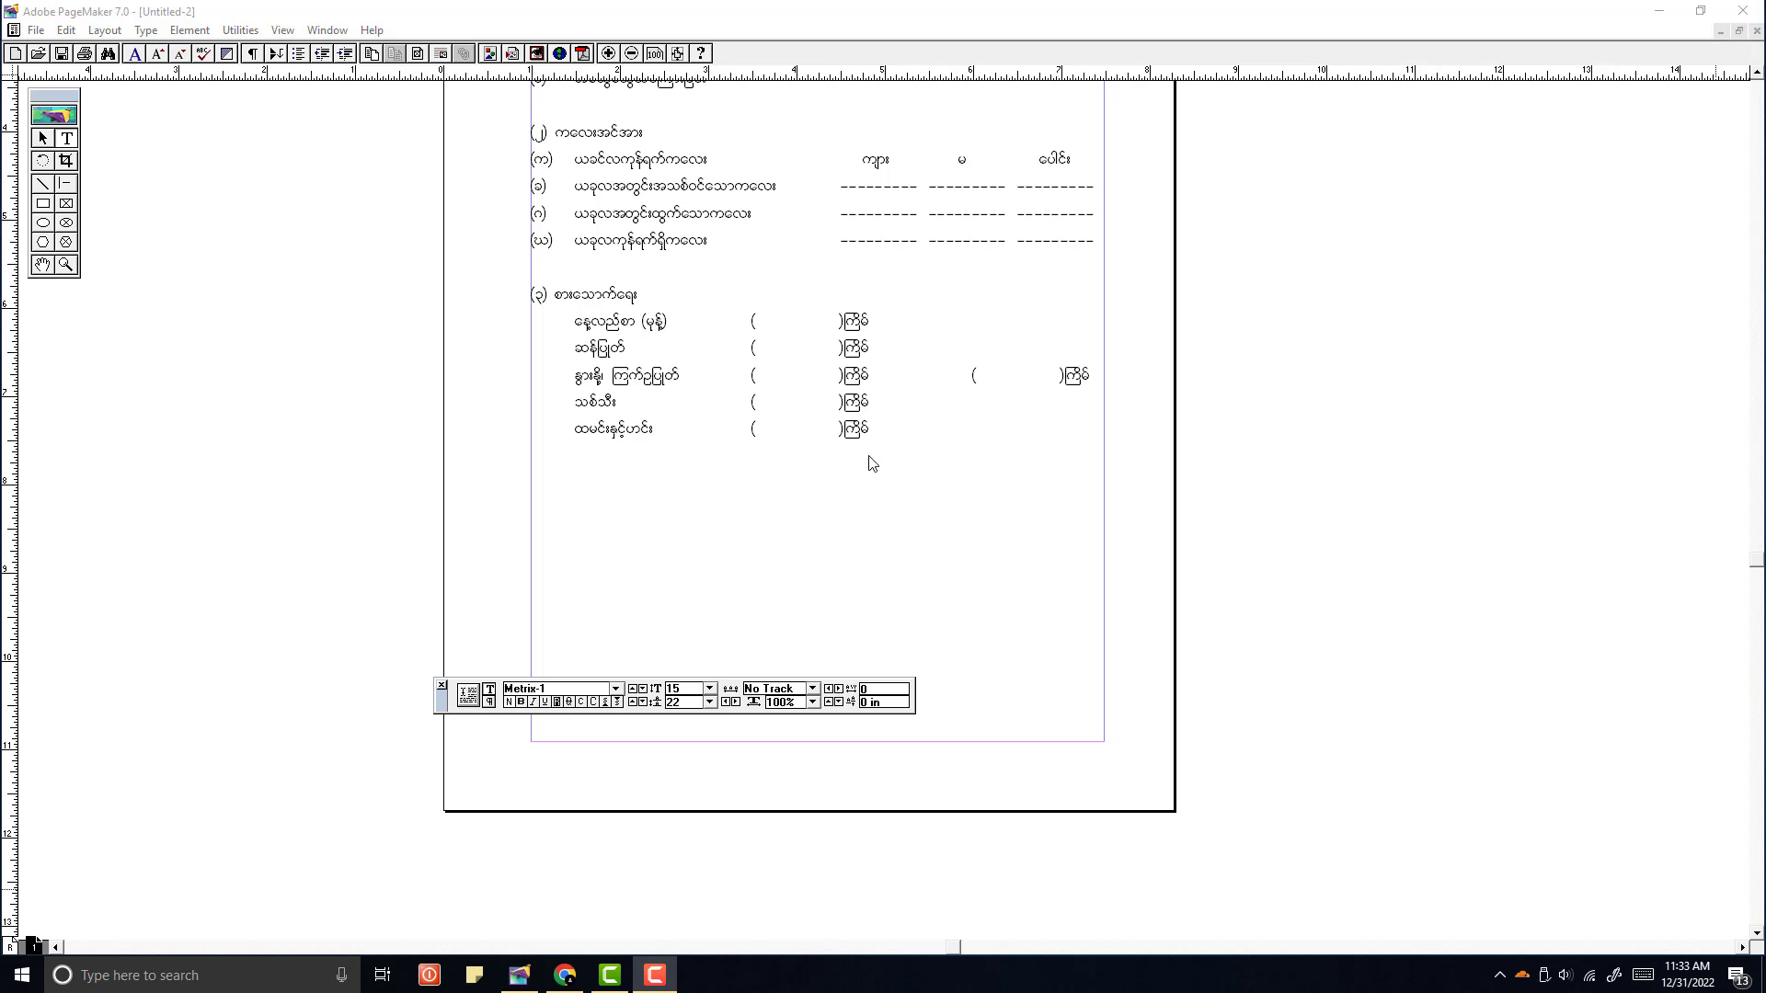
# Step: Add the tabbed heading "(၄) ဝန်ထမ်းအင်အား" after a blank line below the food list, and switch to the Pointer tool
pyautogui.click(870, 448)
pyautogui.scroll(-1, 895, 447)
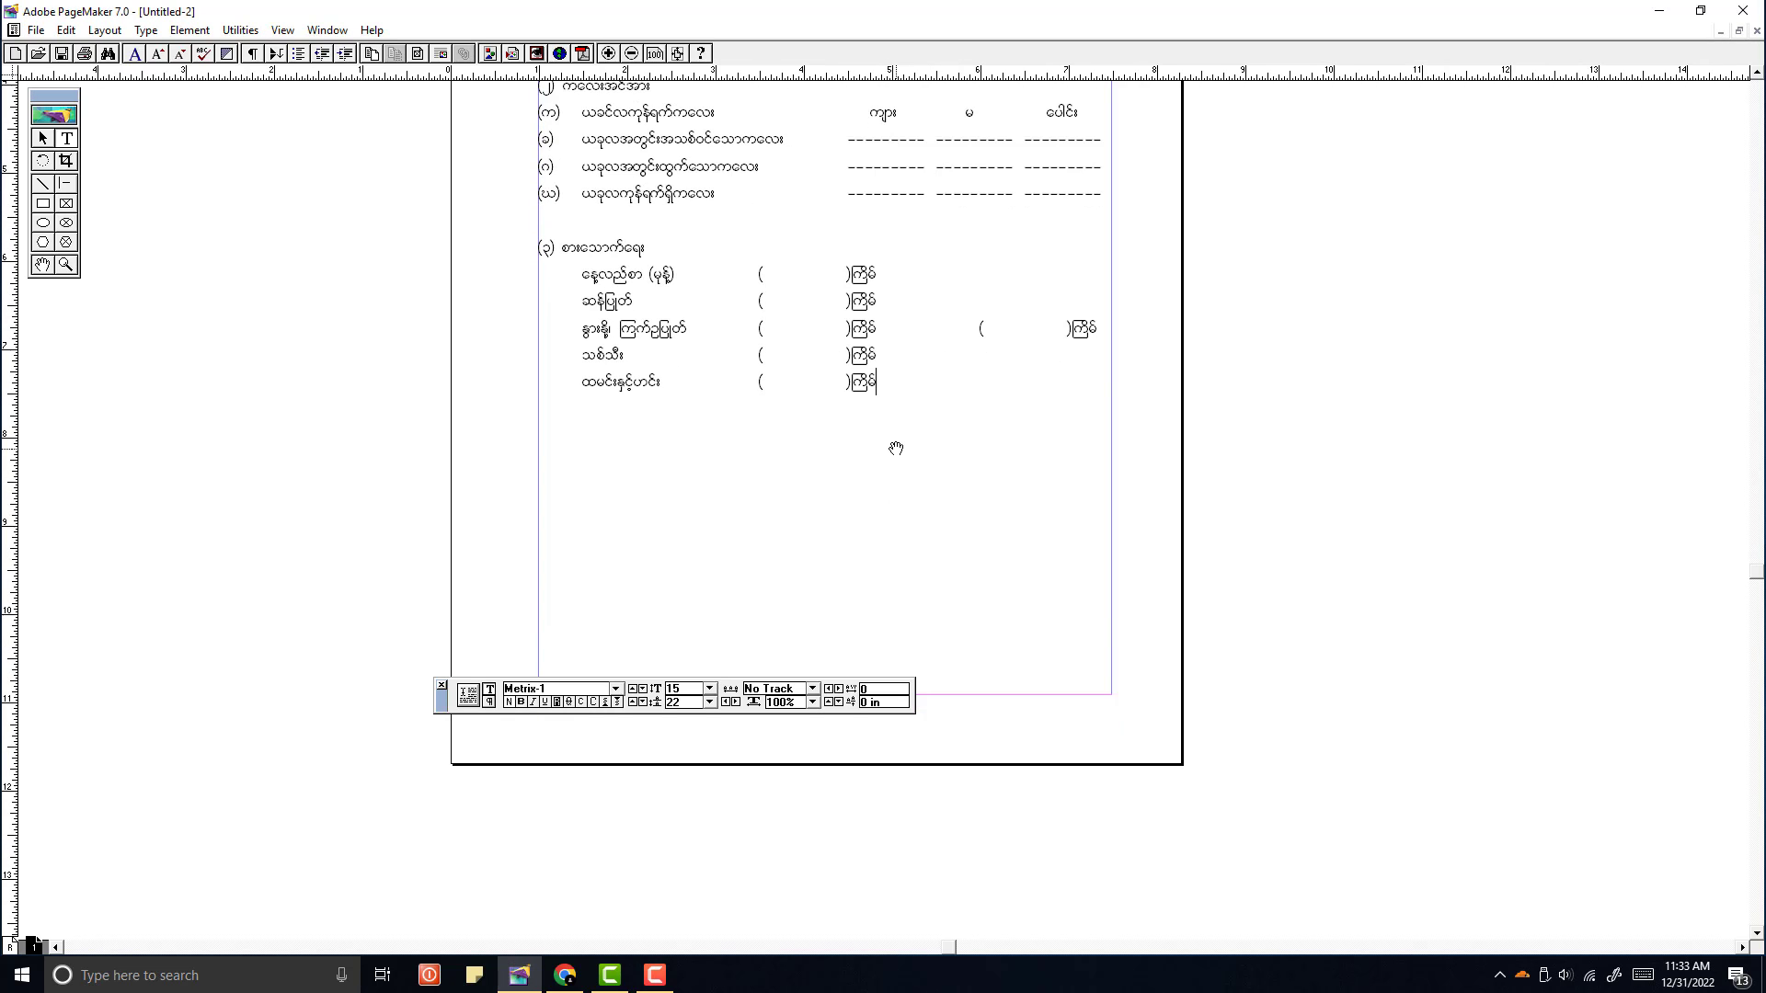
pyautogui.write('(၄)')
pyautogui.press('Tab')
pyautogui.write('ဝန်ထမ်းအင်အား')
pyautogui.scroll(-1, 803, 545)
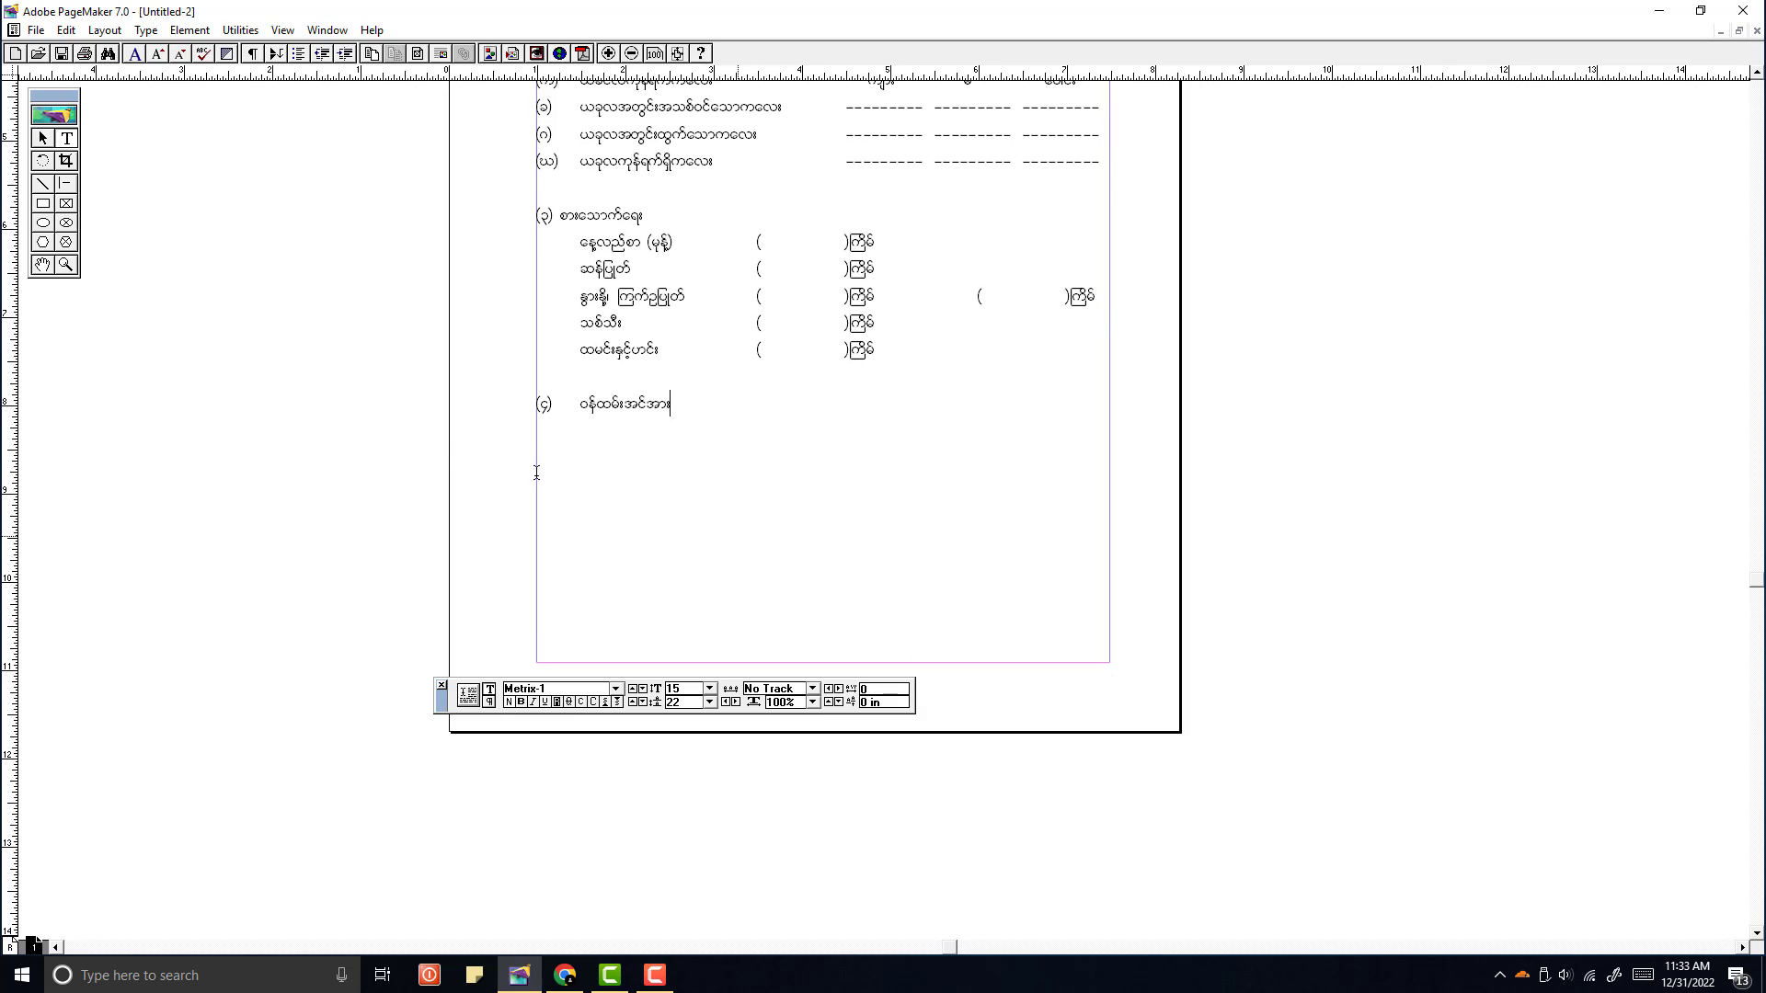
pyautogui.scroll(-1, 552, 451)
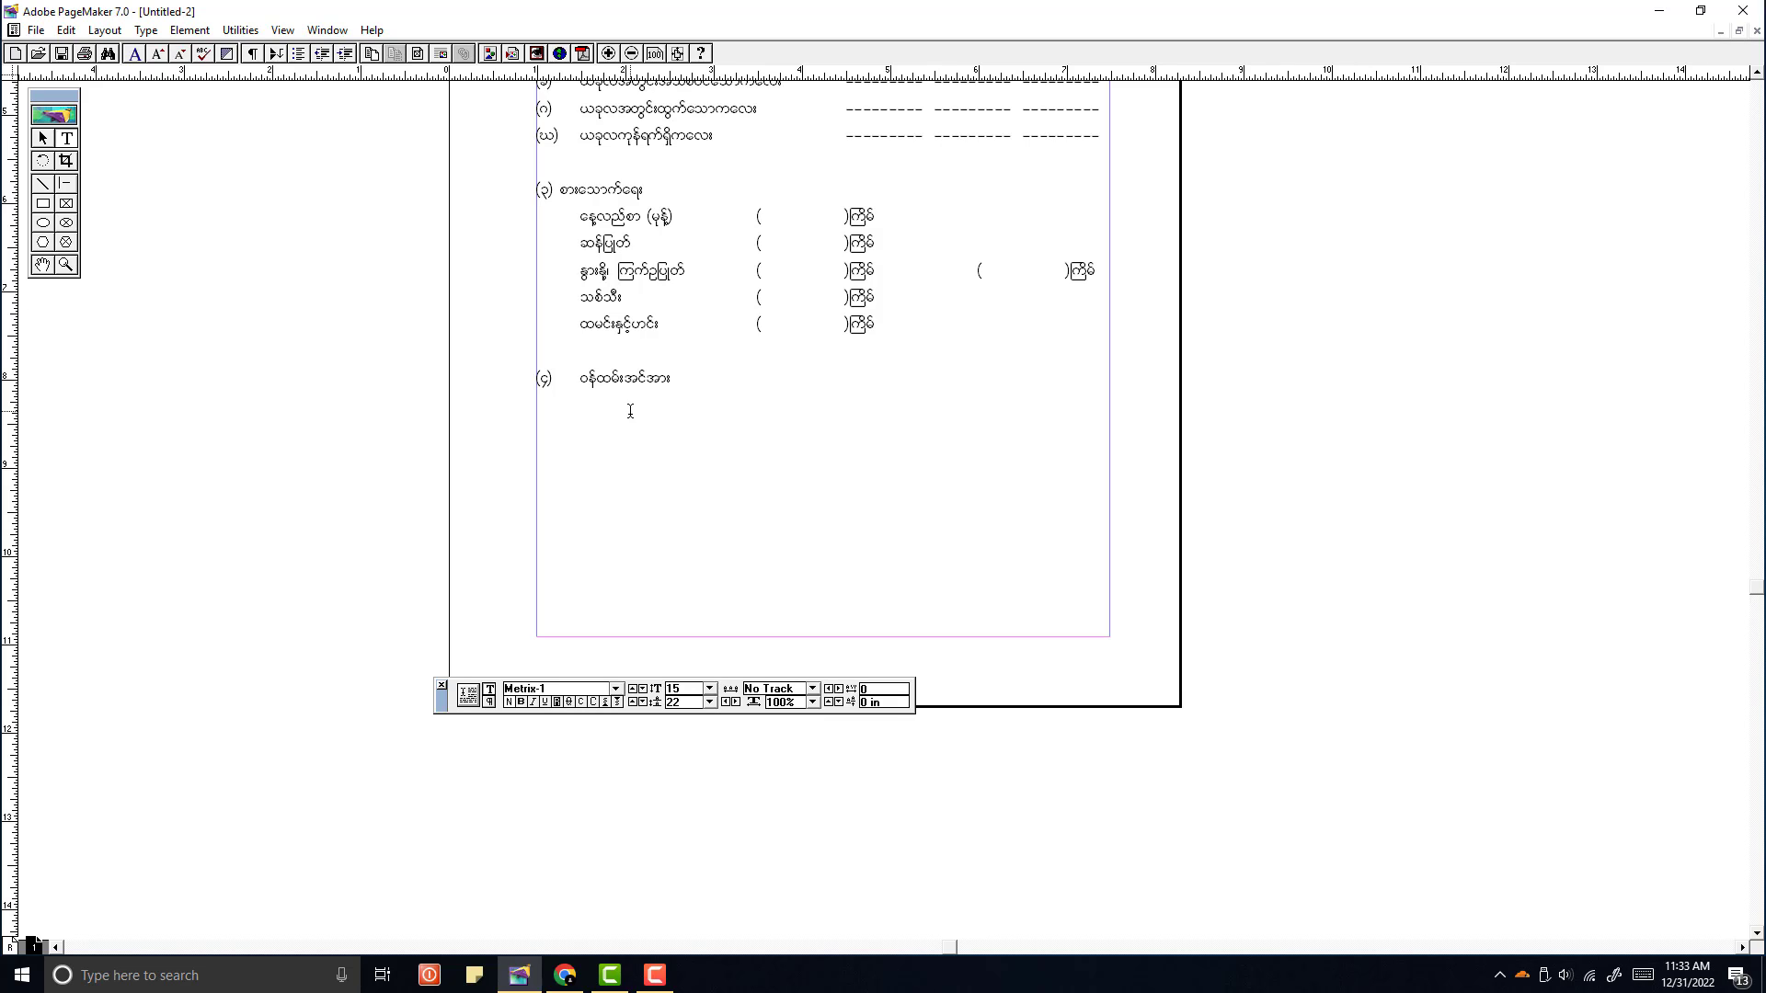
pyautogui.click(43, 139)
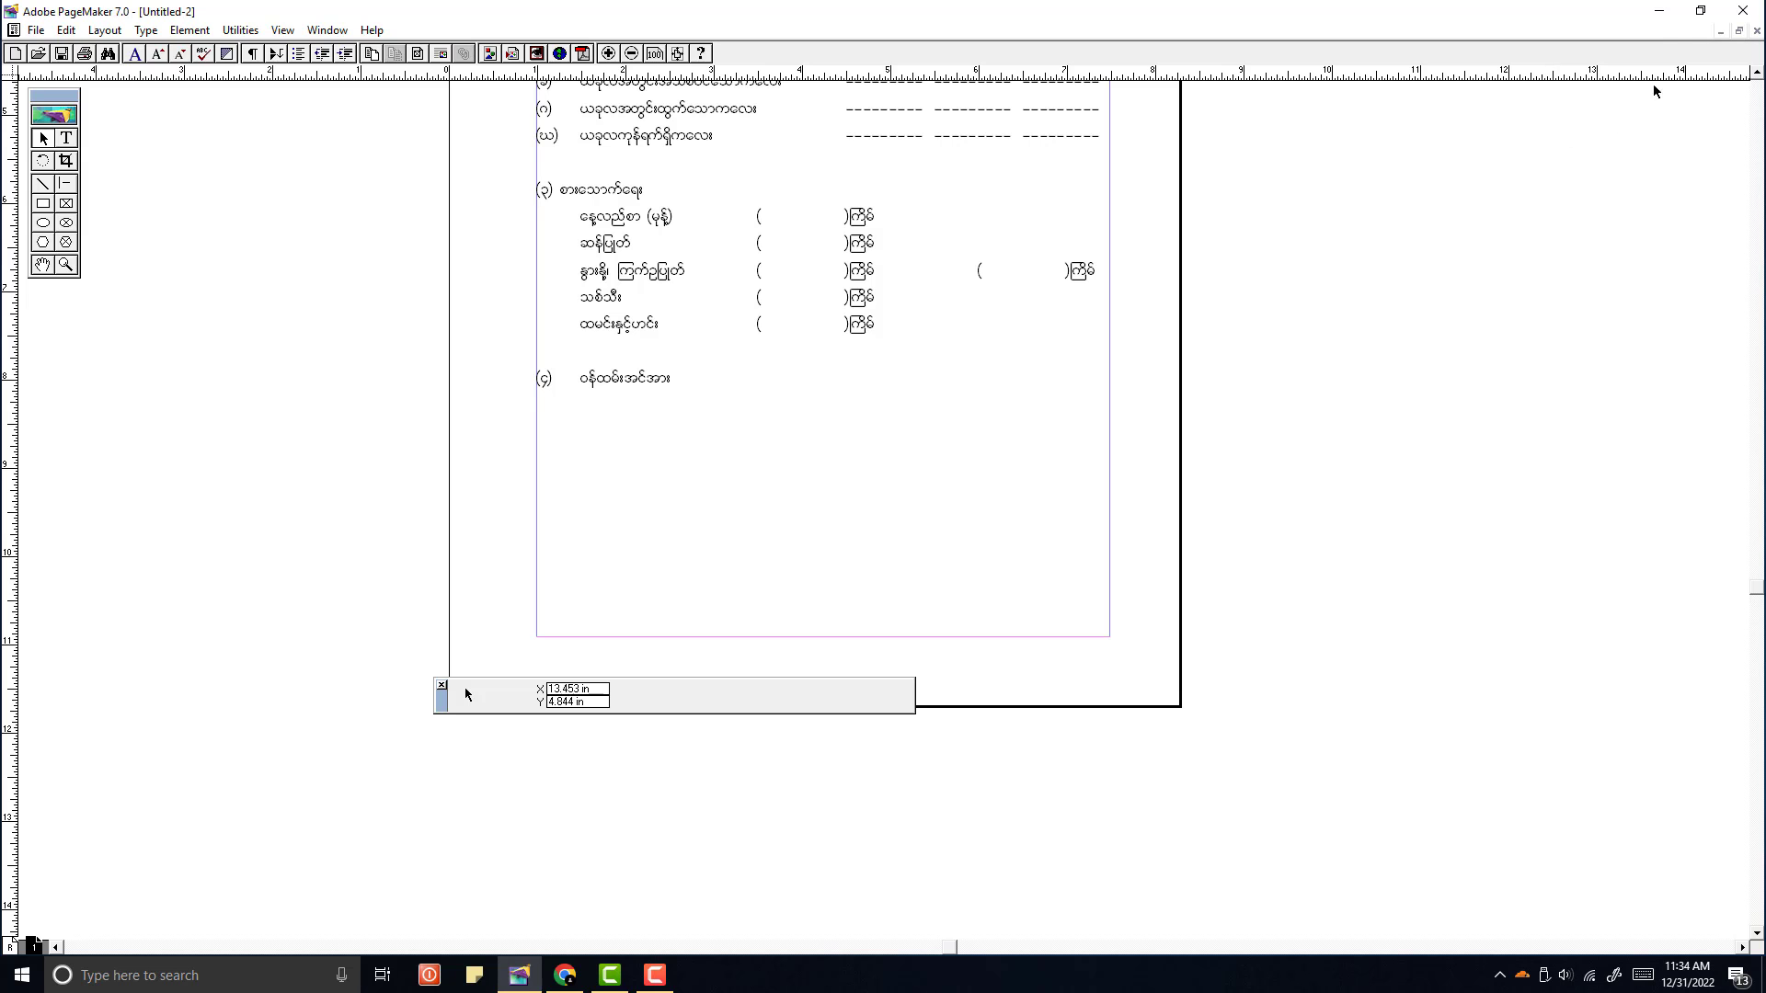
# Step: Minimize PageMaker, launch Excel in a maximized window and create a blank workbook
pyautogui.click(1660, 14)
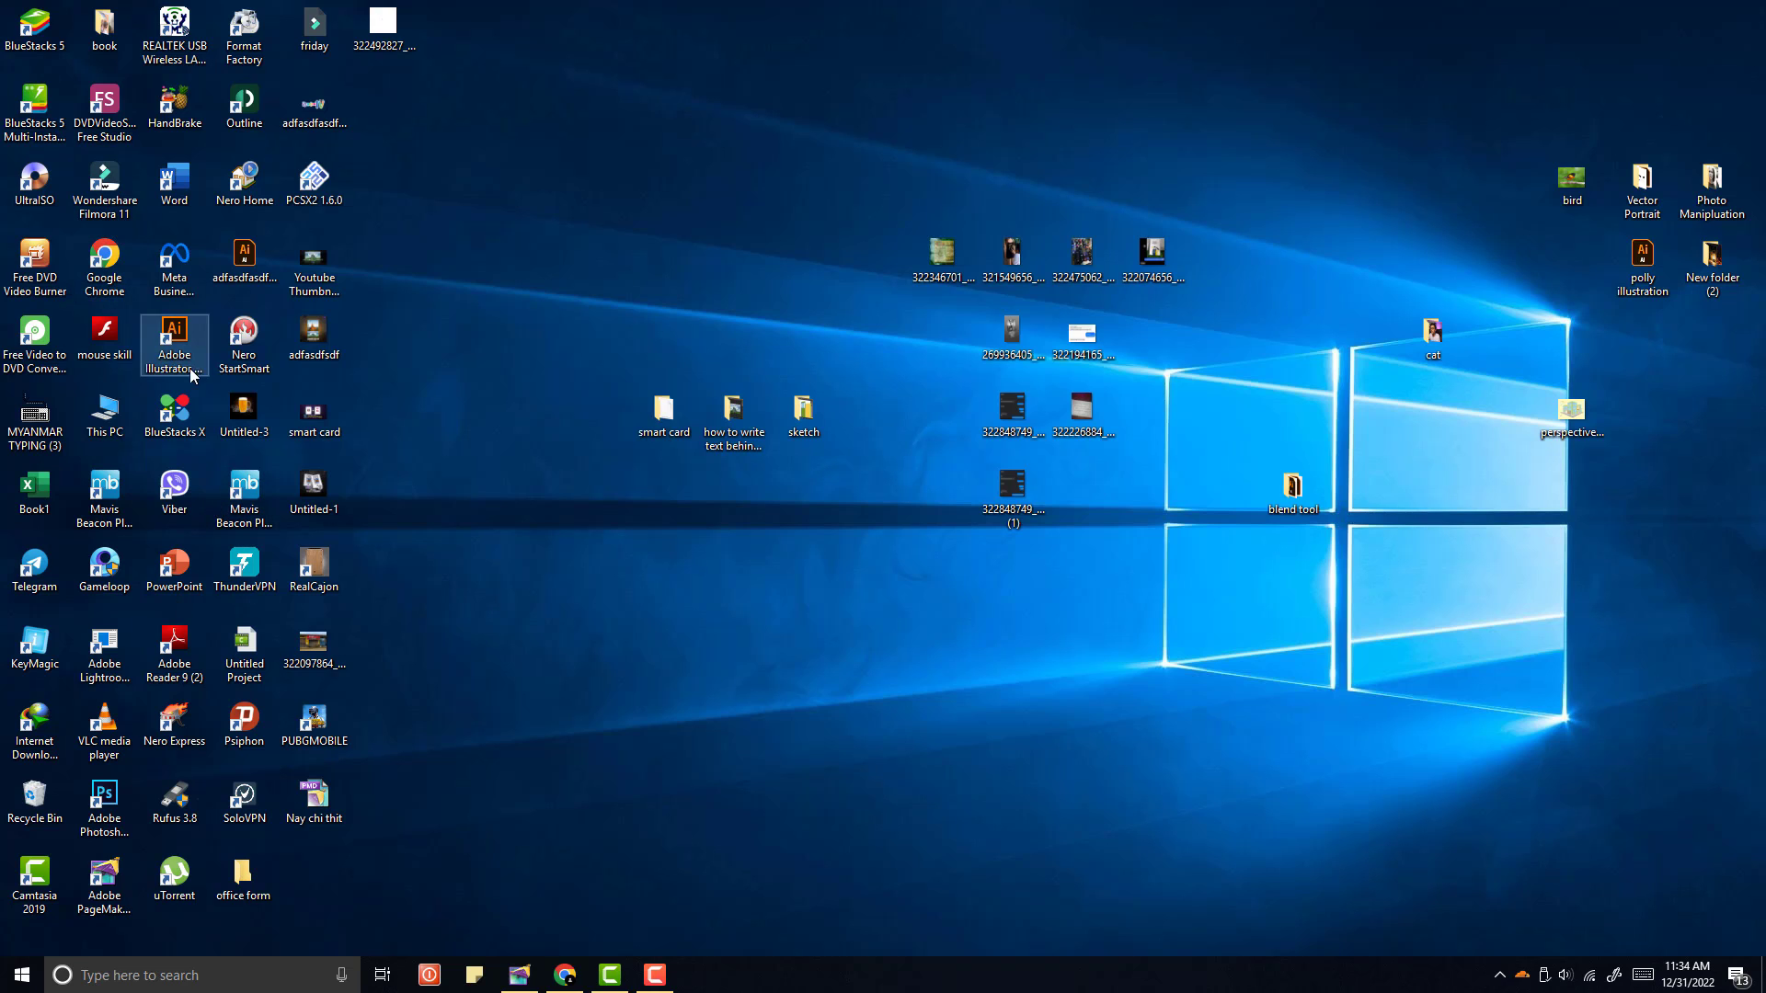
pyautogui.press('super+r')
pyautogui.write('charmap')
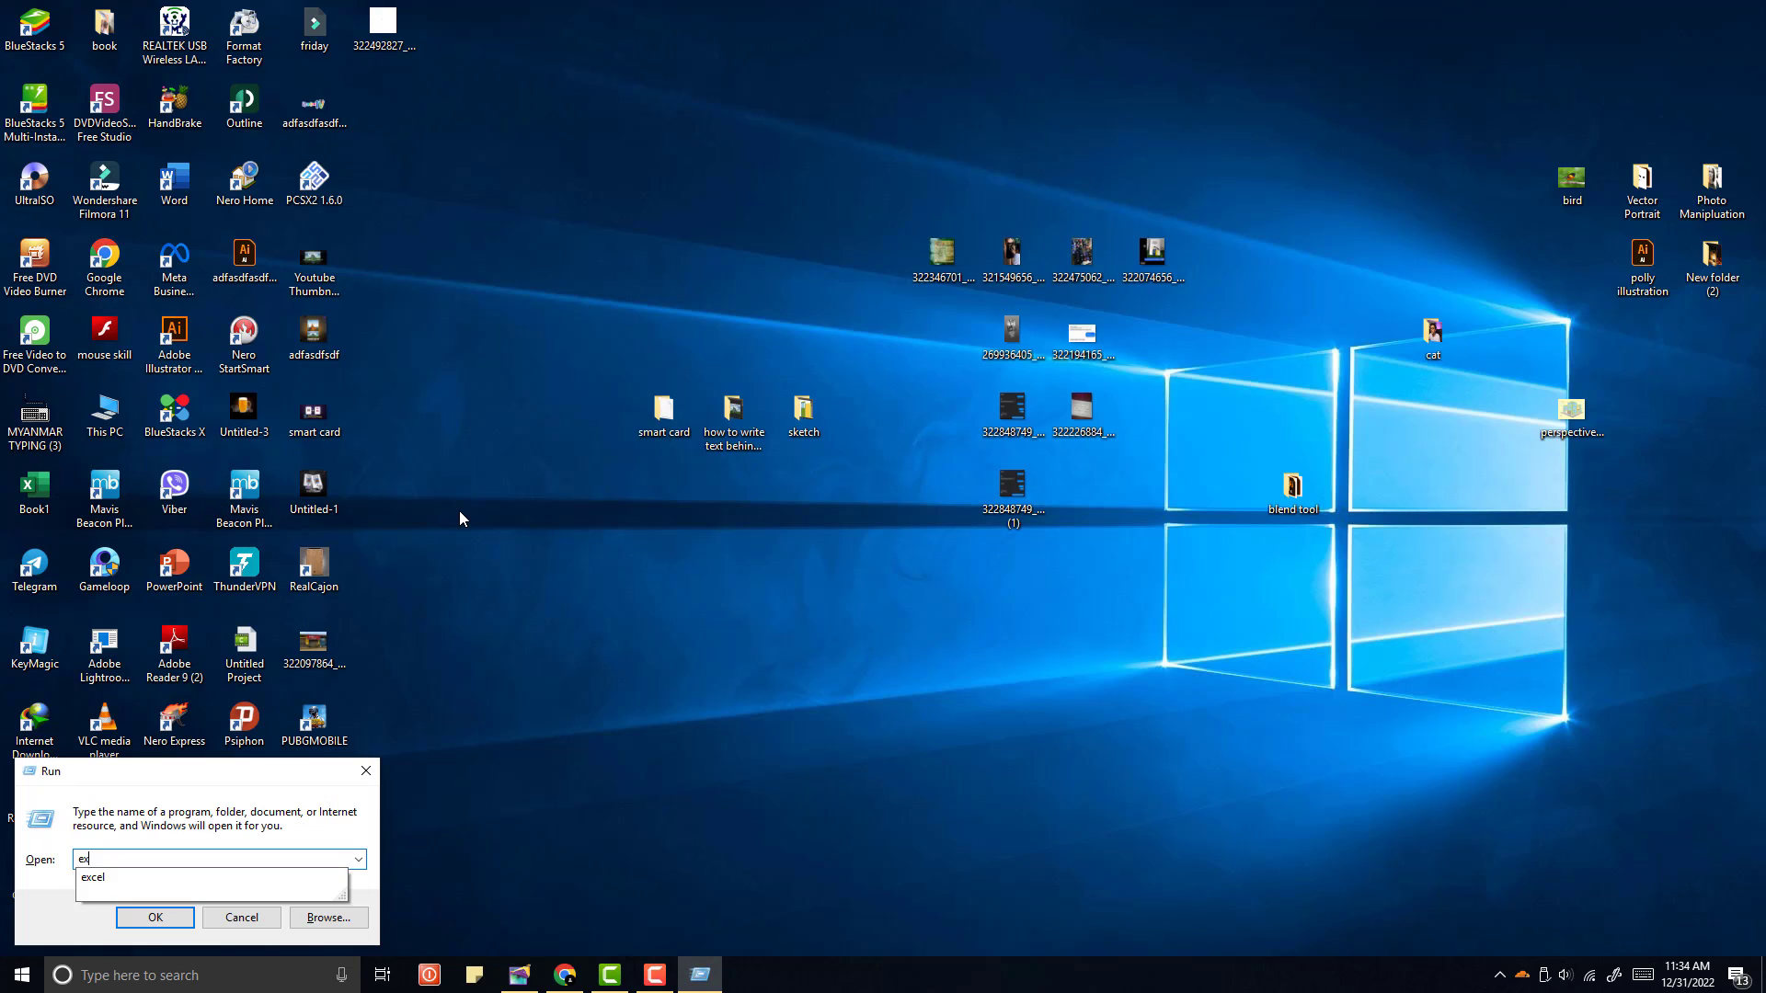
pyautogui.press('Return')
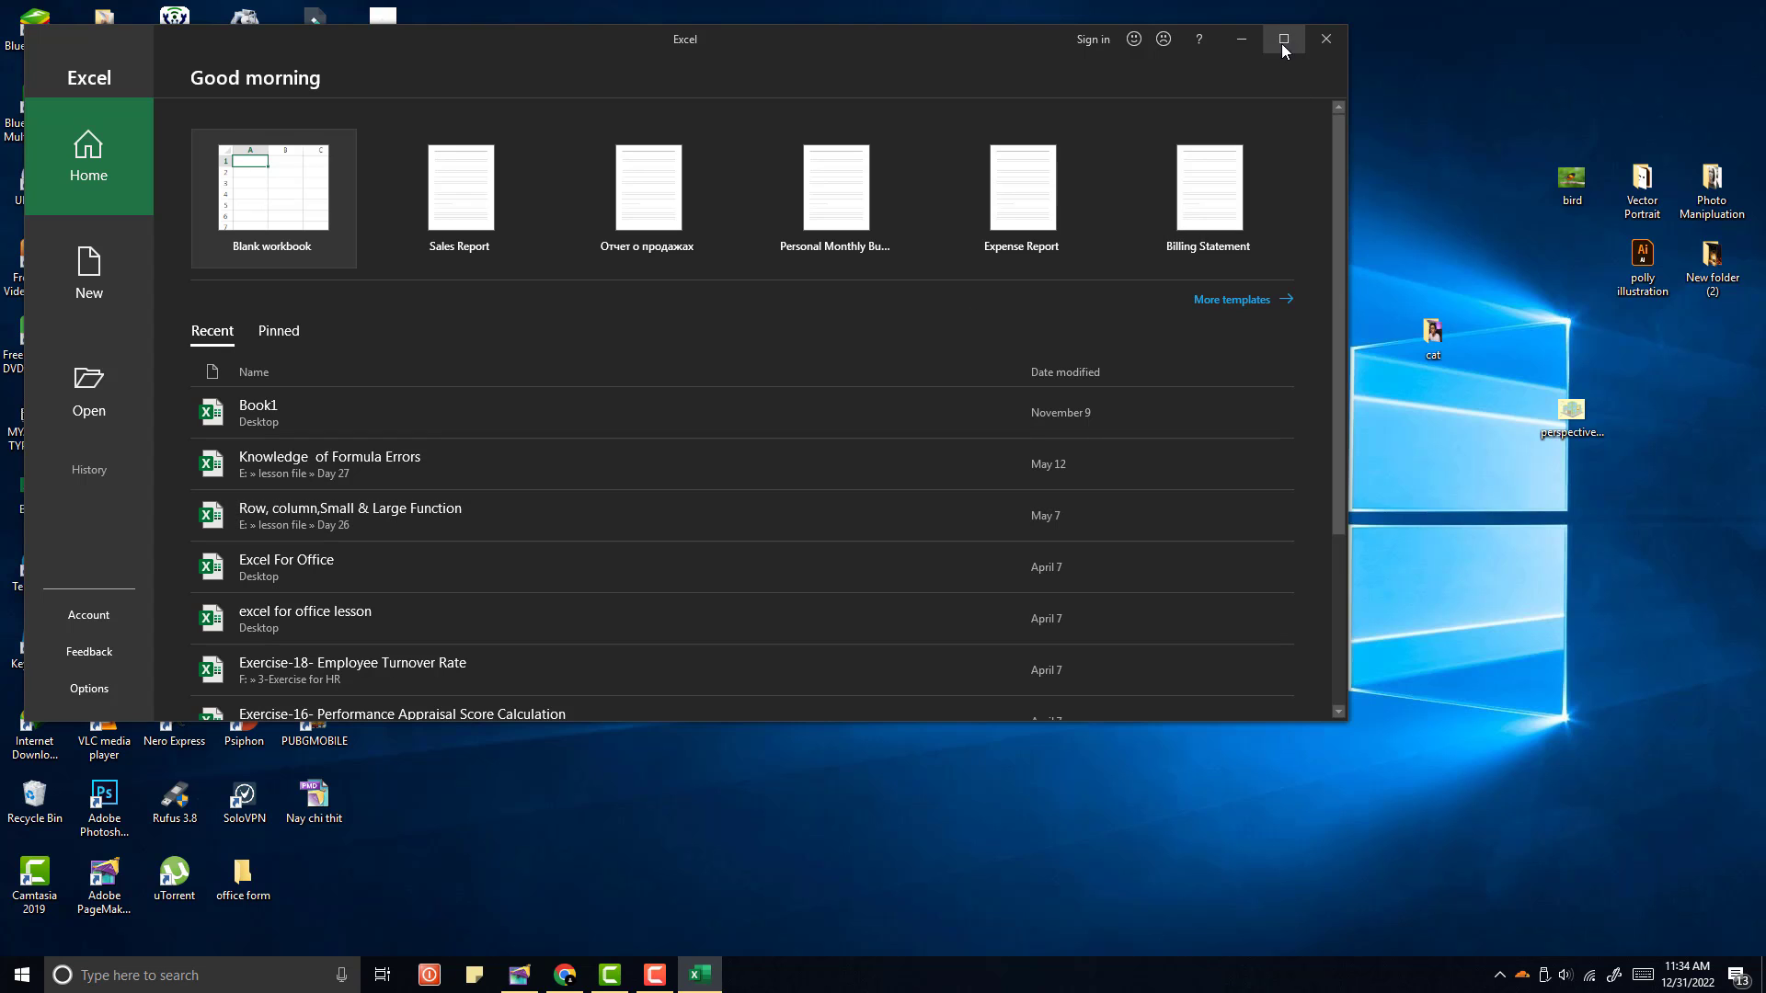
pyautogui.click(1283, 40)
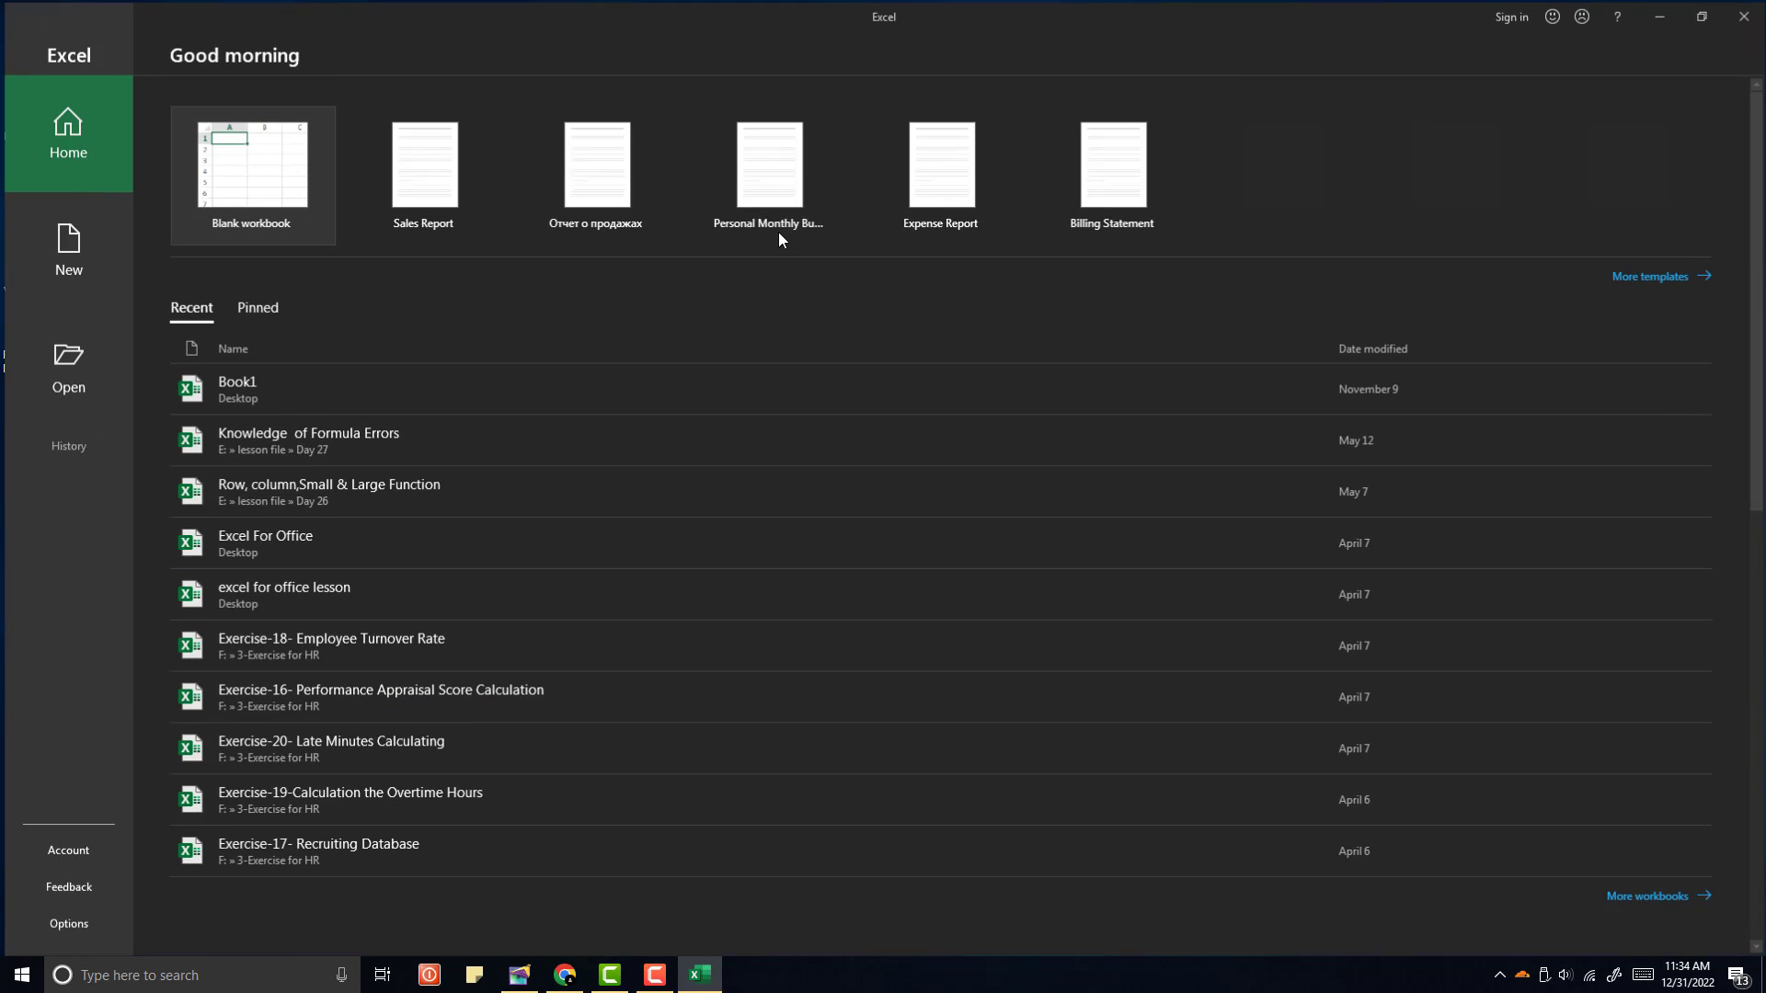
pyautogui.click(233, 188)
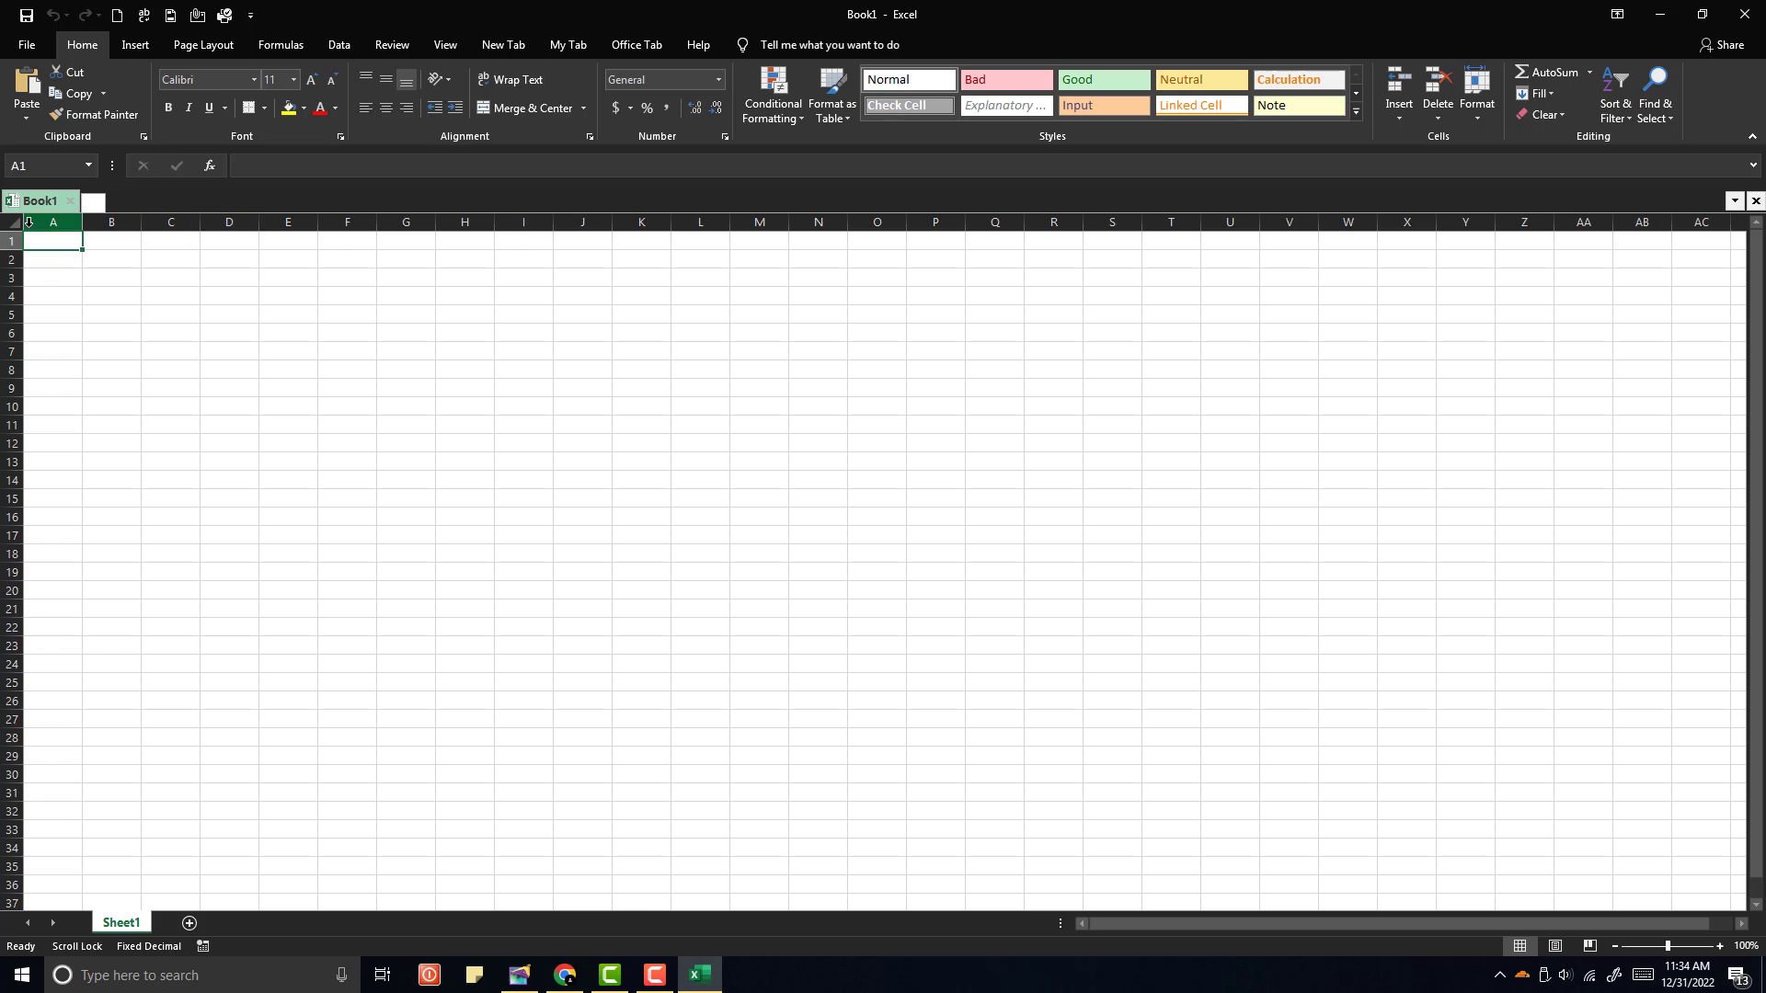
# Step: Set the whole sheet's font to W01Art House at size 16
pyautogui.click(13, 223)
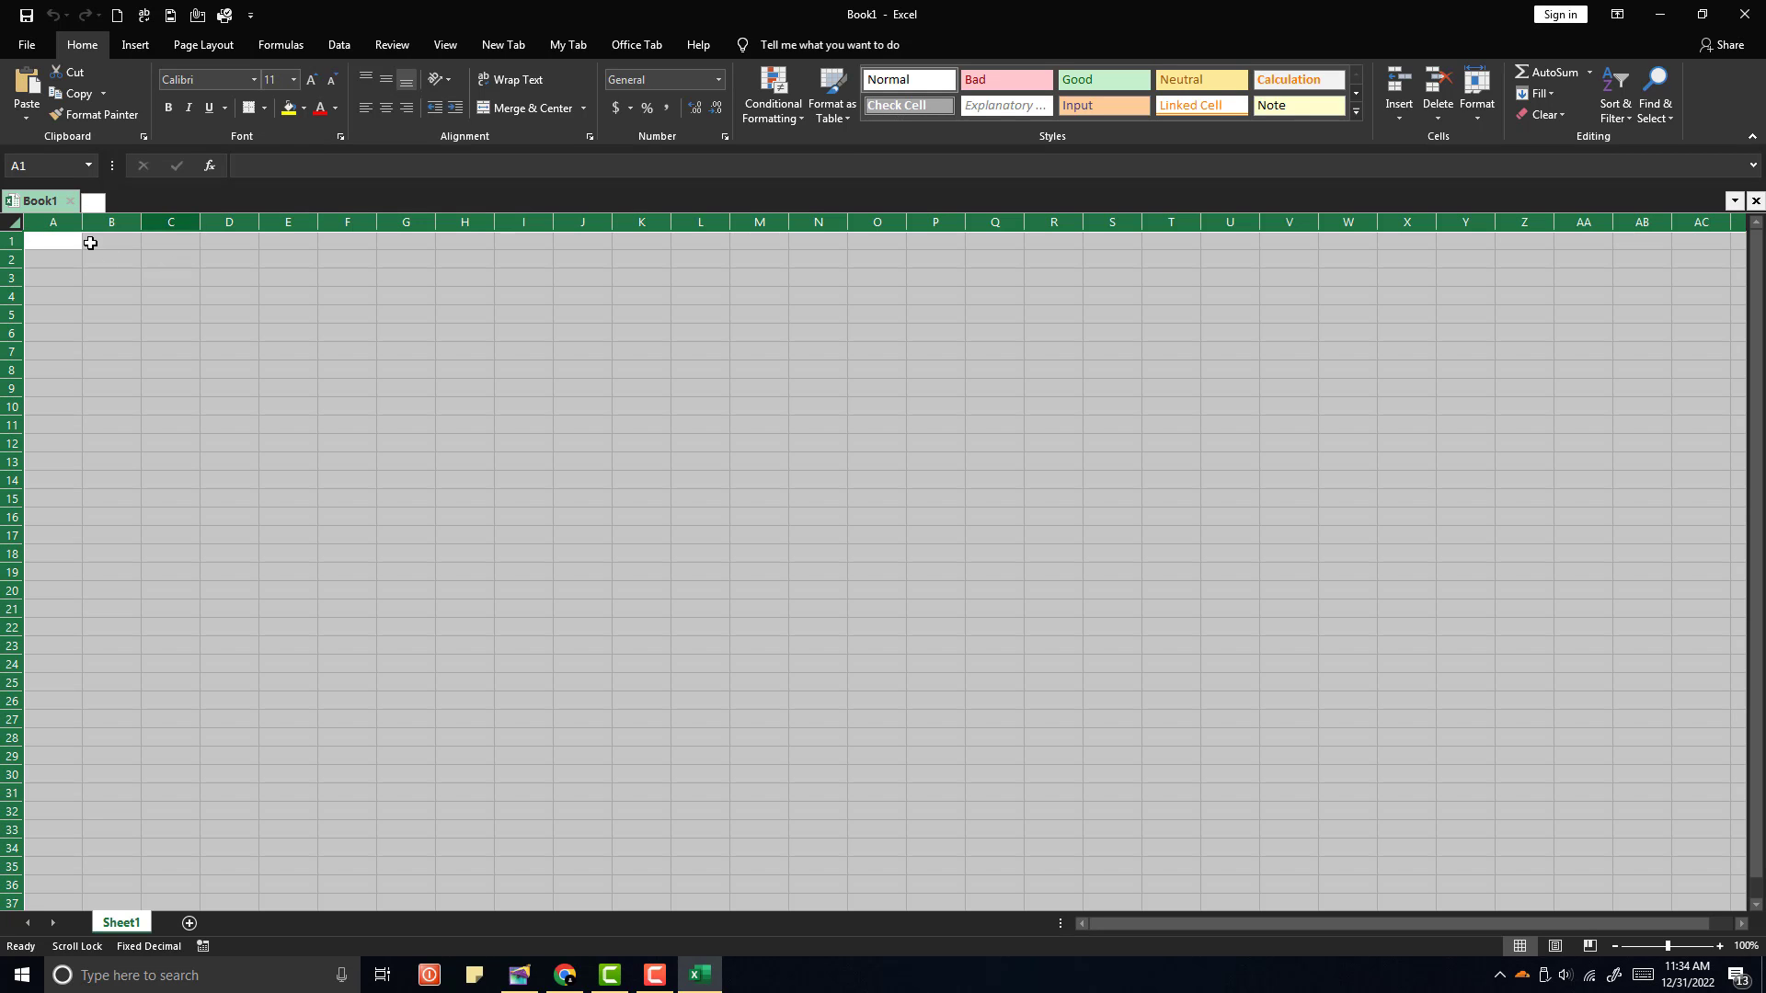
pyautogui.press('Right')
pyautogui.press('Down')
pyautogui.press('Down')
pyautogui.press('Down')
pyautogui.click(14, 223)
pyautogui.click(212, 78)
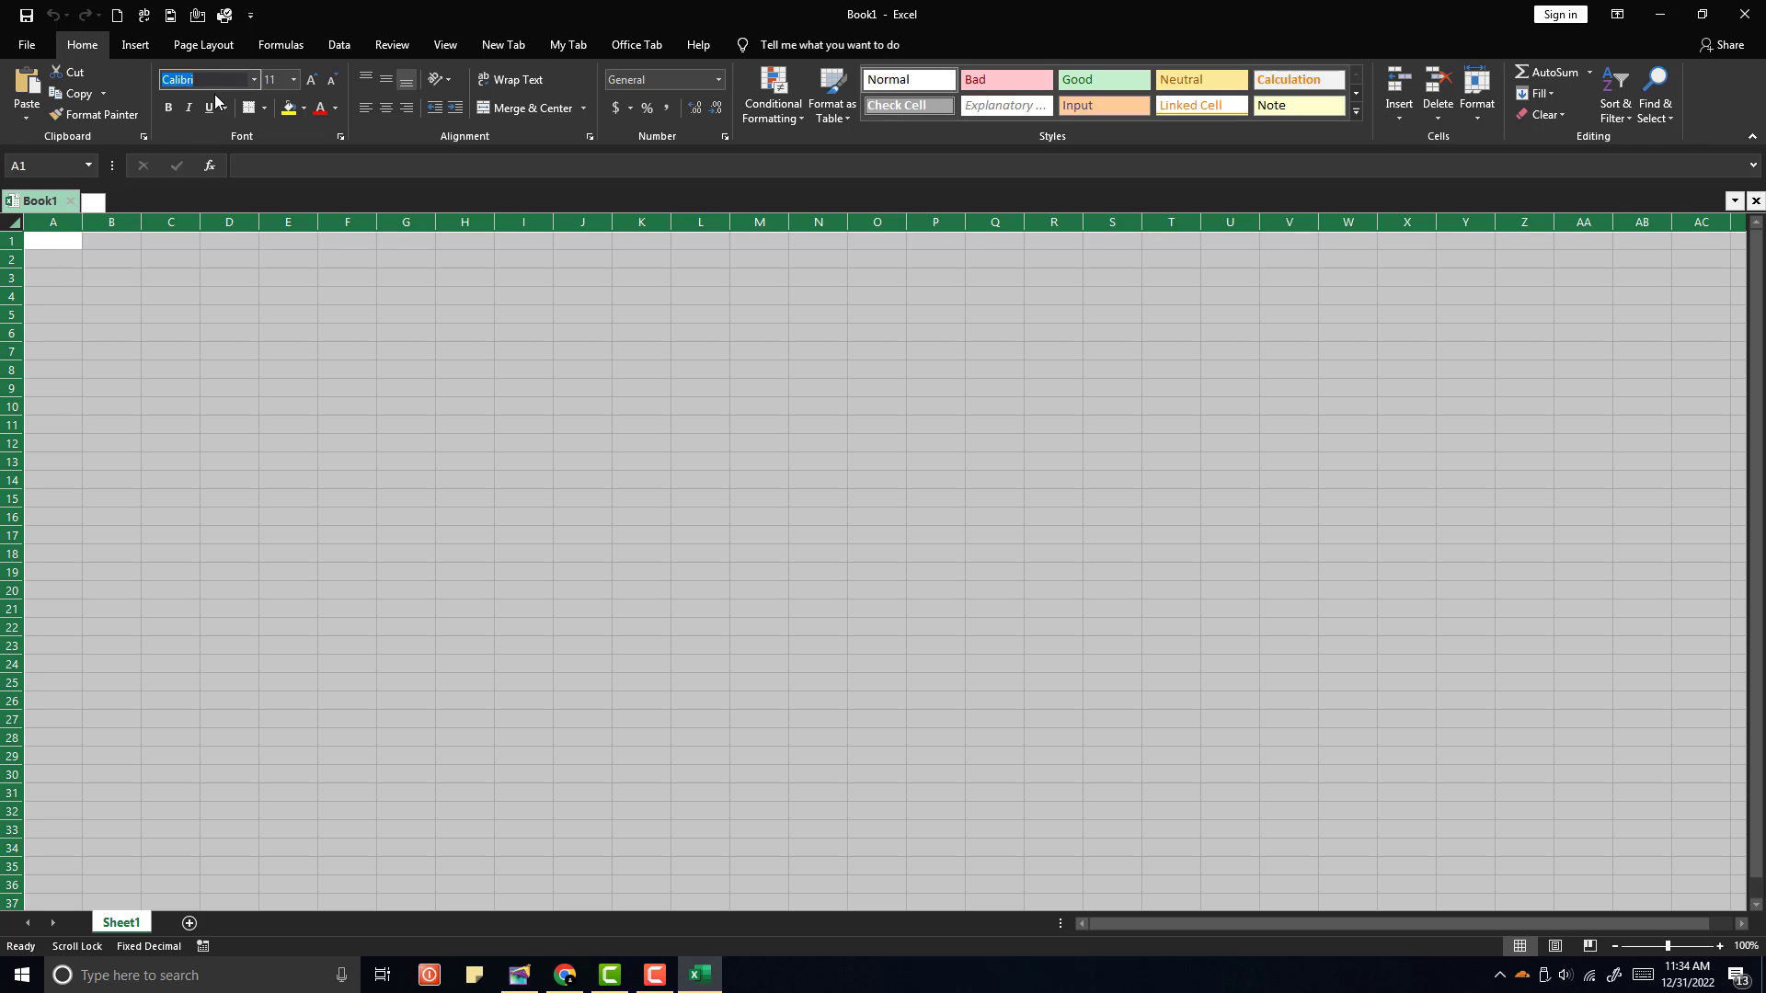
pyautogui.write('Met')
pyautogui.press('BackSpace')
pyautogui.press('BackSpace')
pyautogui.write('W01')
pyautogui.press('Tab')
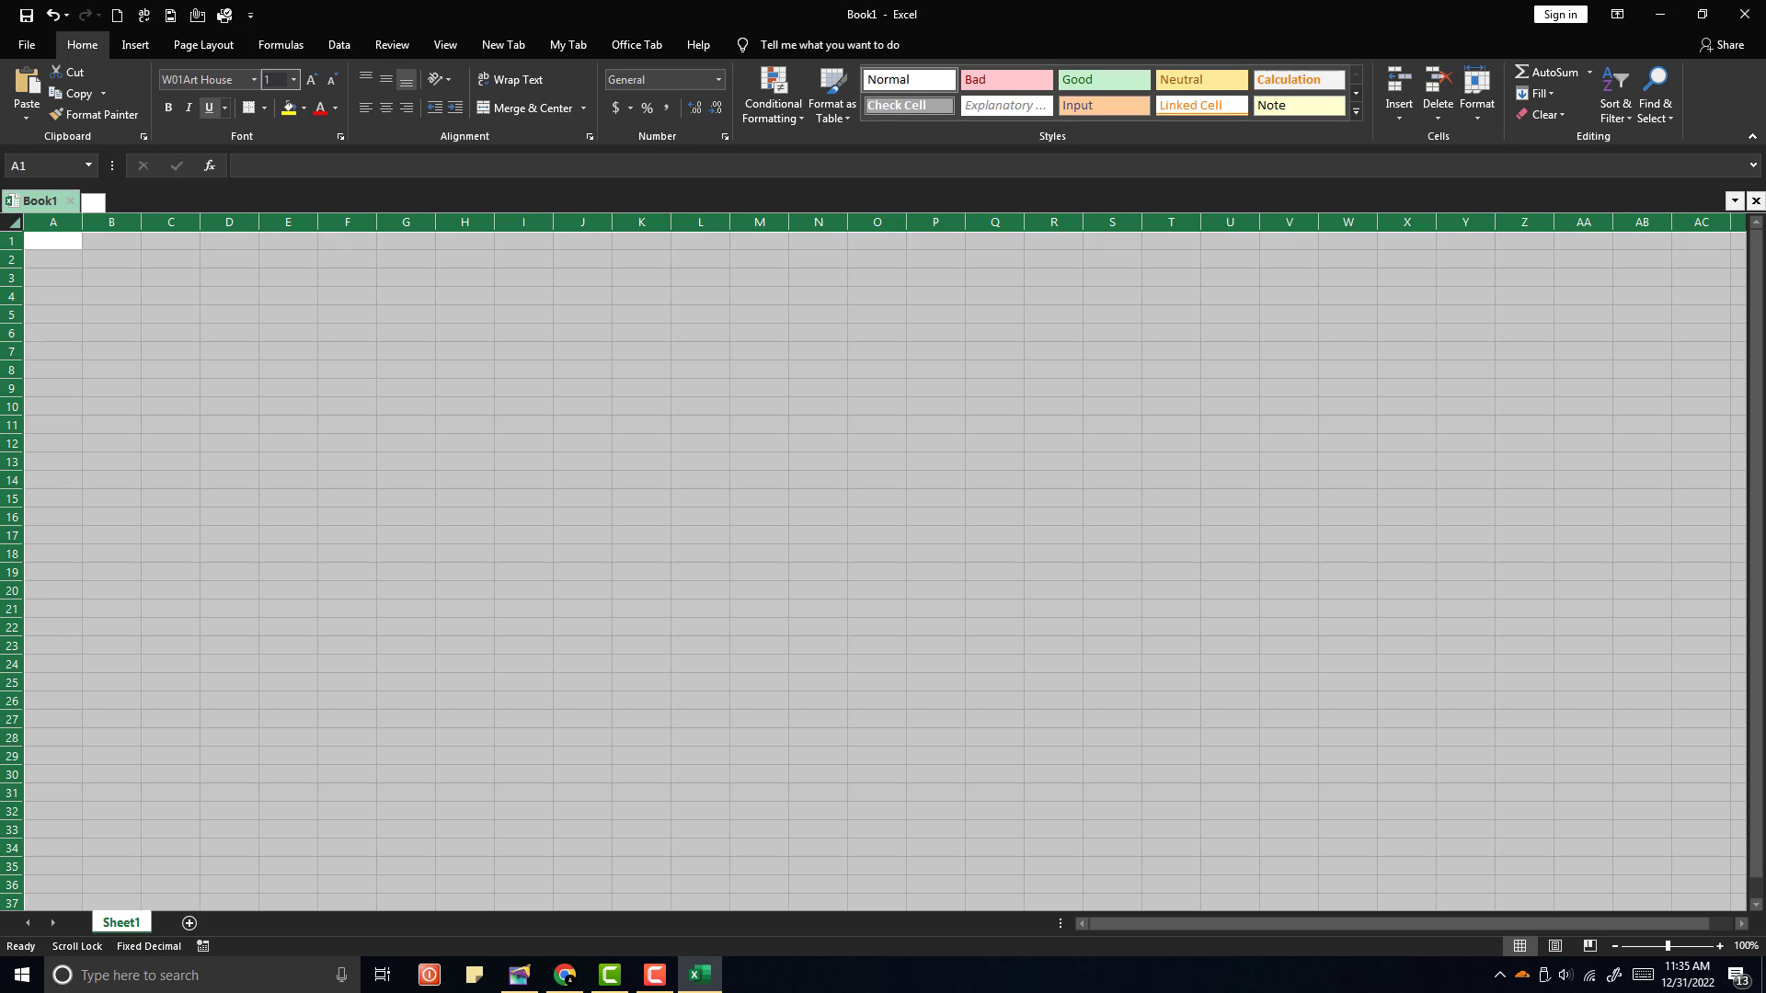
pyautogui.write('16')
pyautogui.press('Return')
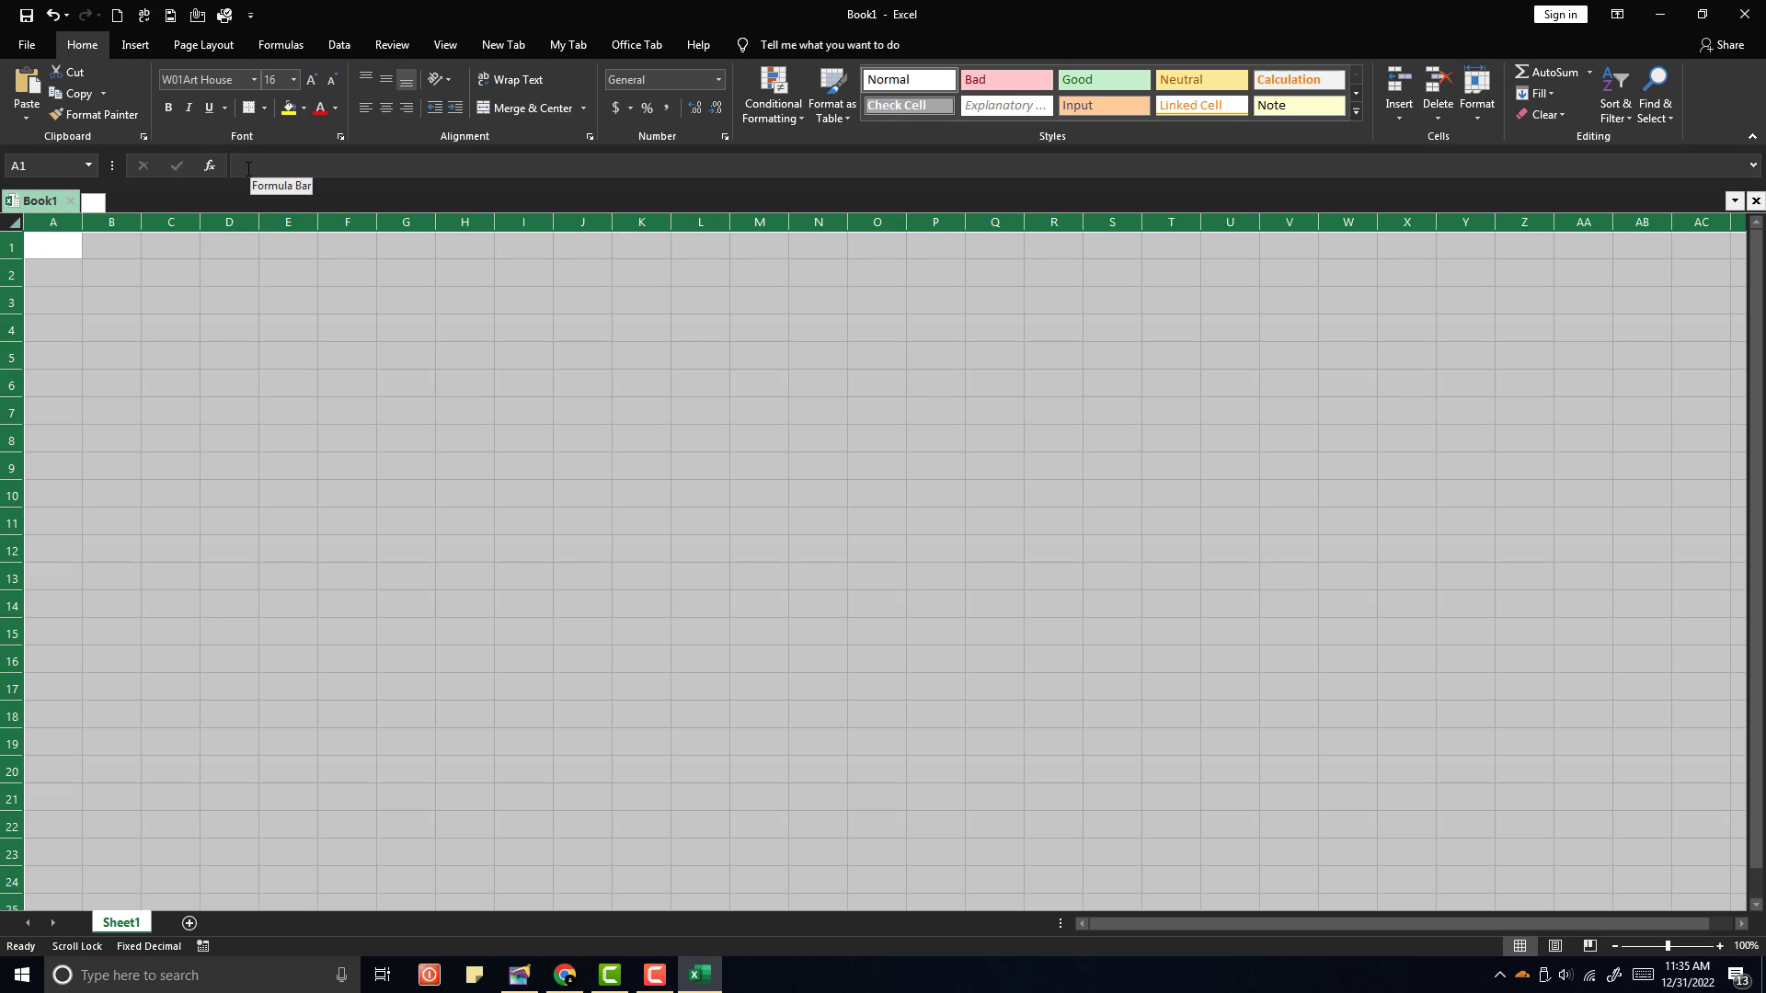
# Step: Centre the contents of all cells both vertically and horizontally
pyautogui.click(387, 81)
pyautogui.click(386, 107)
pyautogui.click(307, 324)
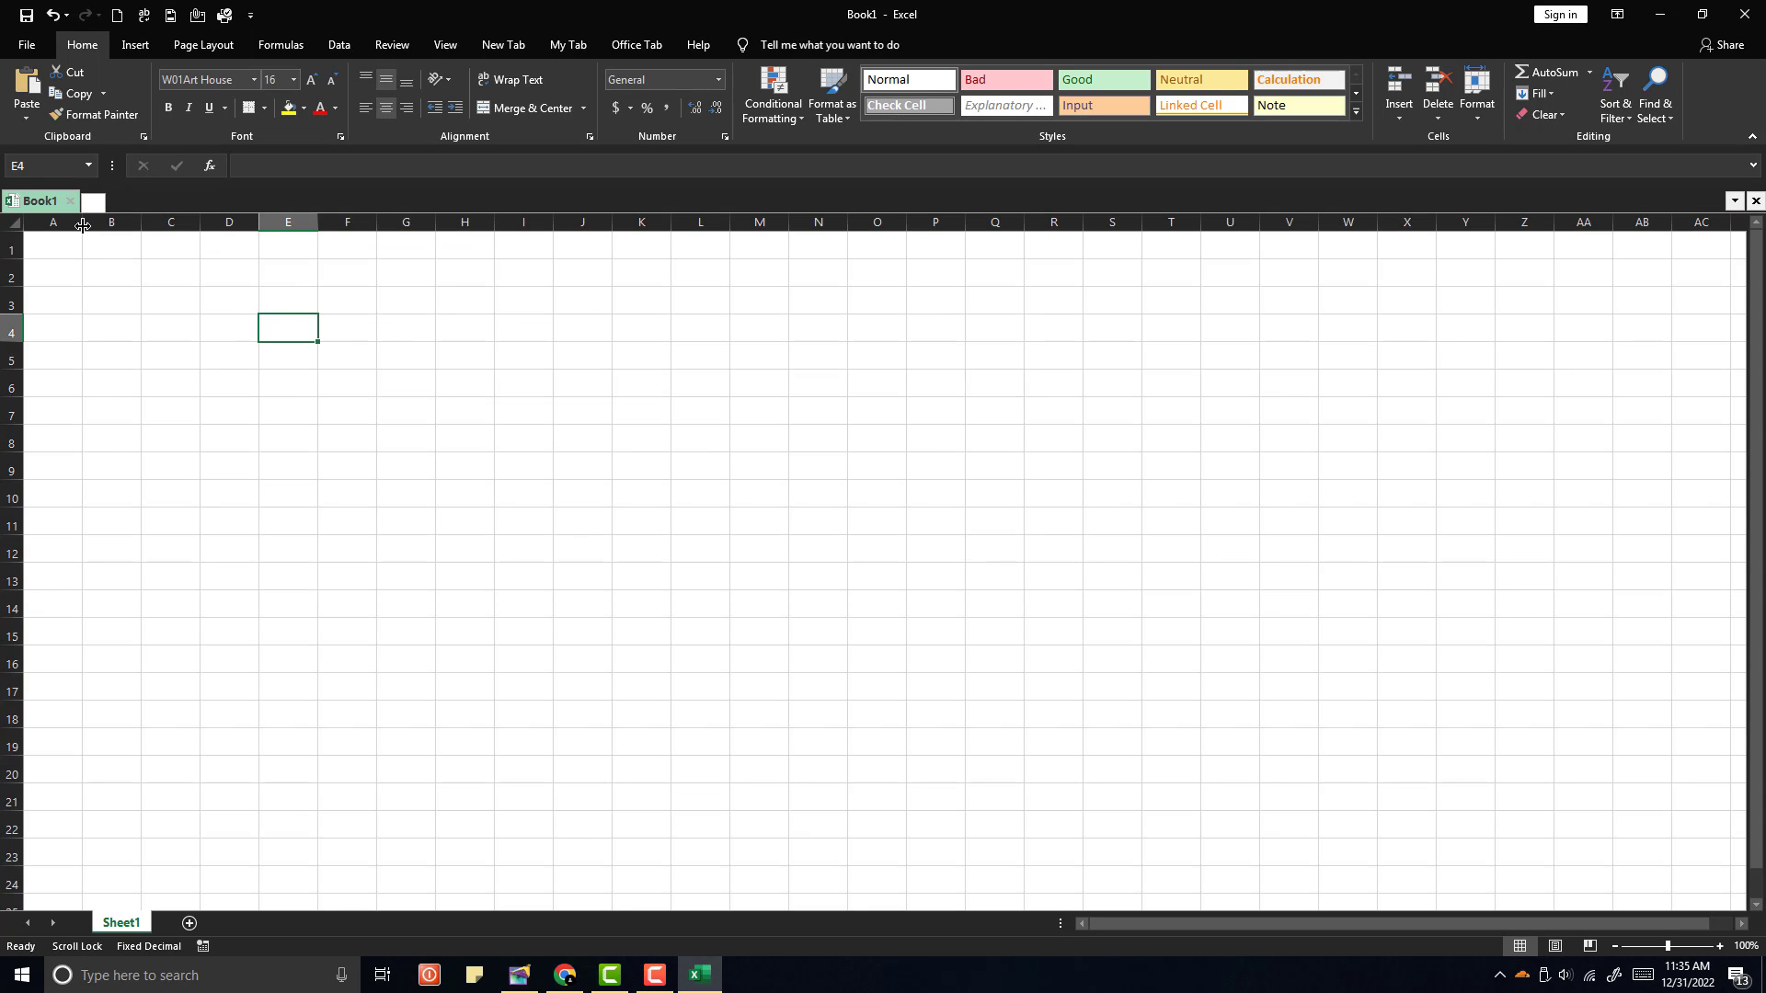
# Step: Narrow column A slightly and enter the headings "စဉ်", "အမည်", "ရာထူး" and "ဦးရေ" in cells A4 to D4
pyautogui.moveTo(82, 225); pyautogui.dragTo(74, 226)
pyautogui.click(56, 329)
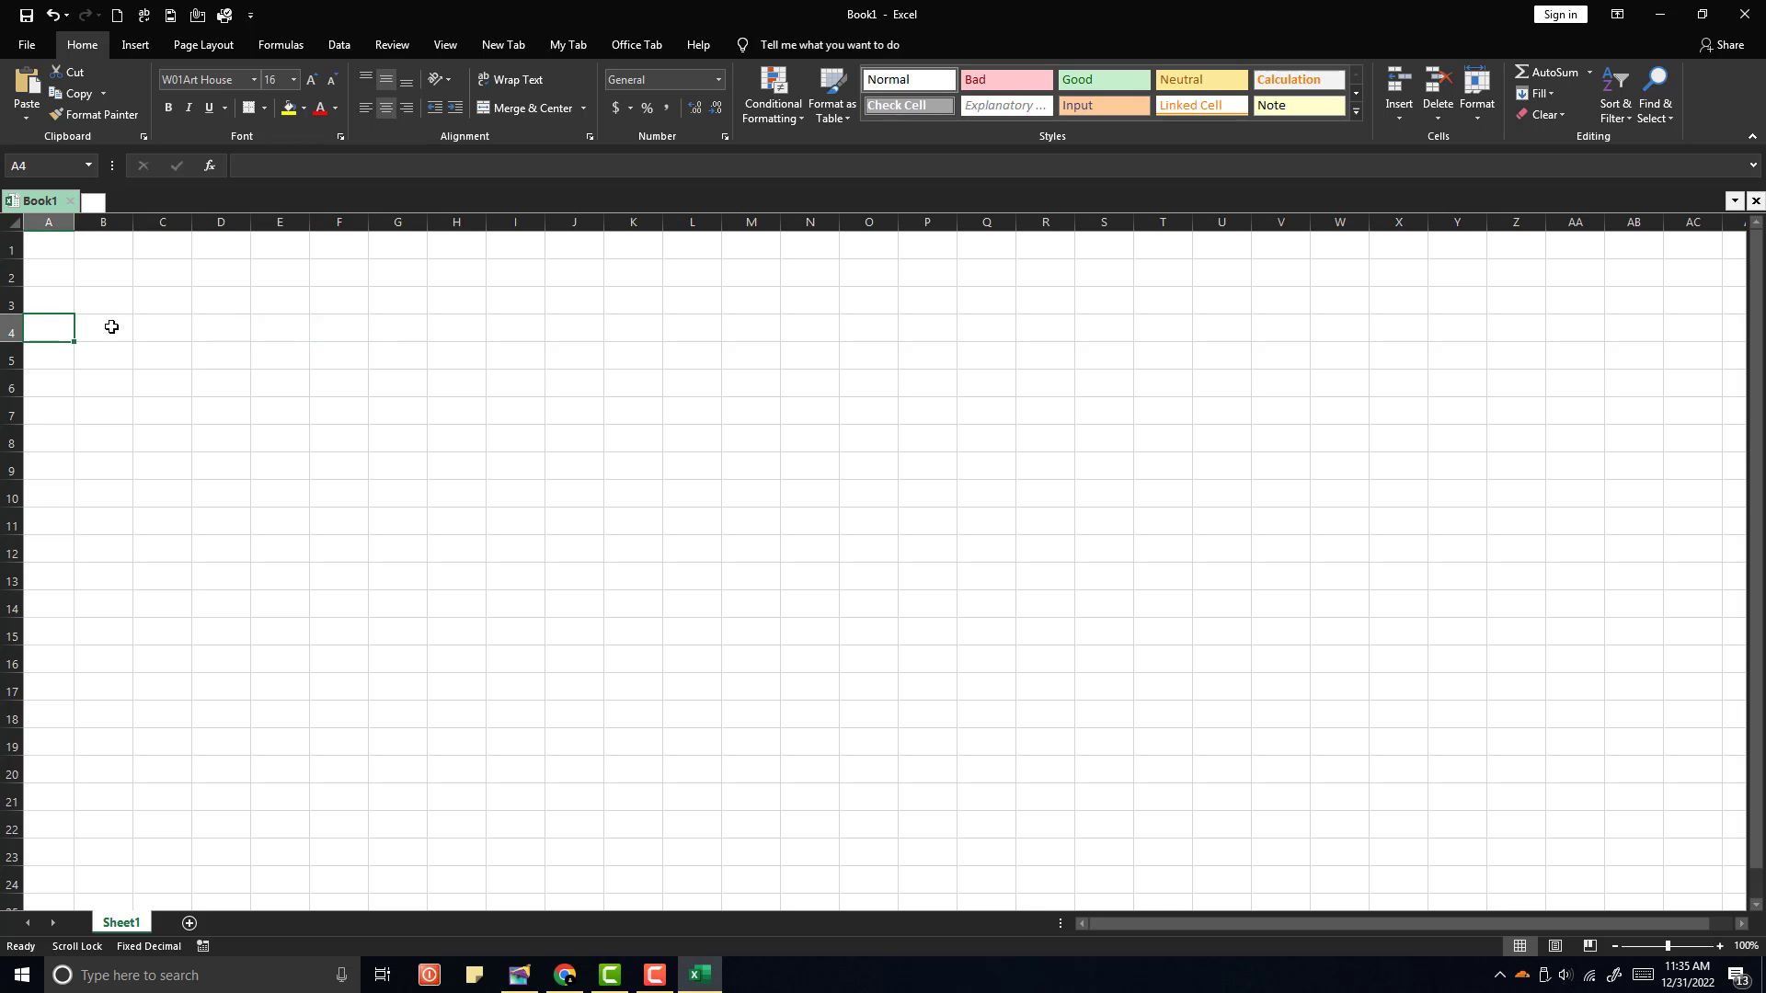
pyautogui.write('စဉ်')
pyautogui.press('Tab')
pyautogui.write('အမည်')
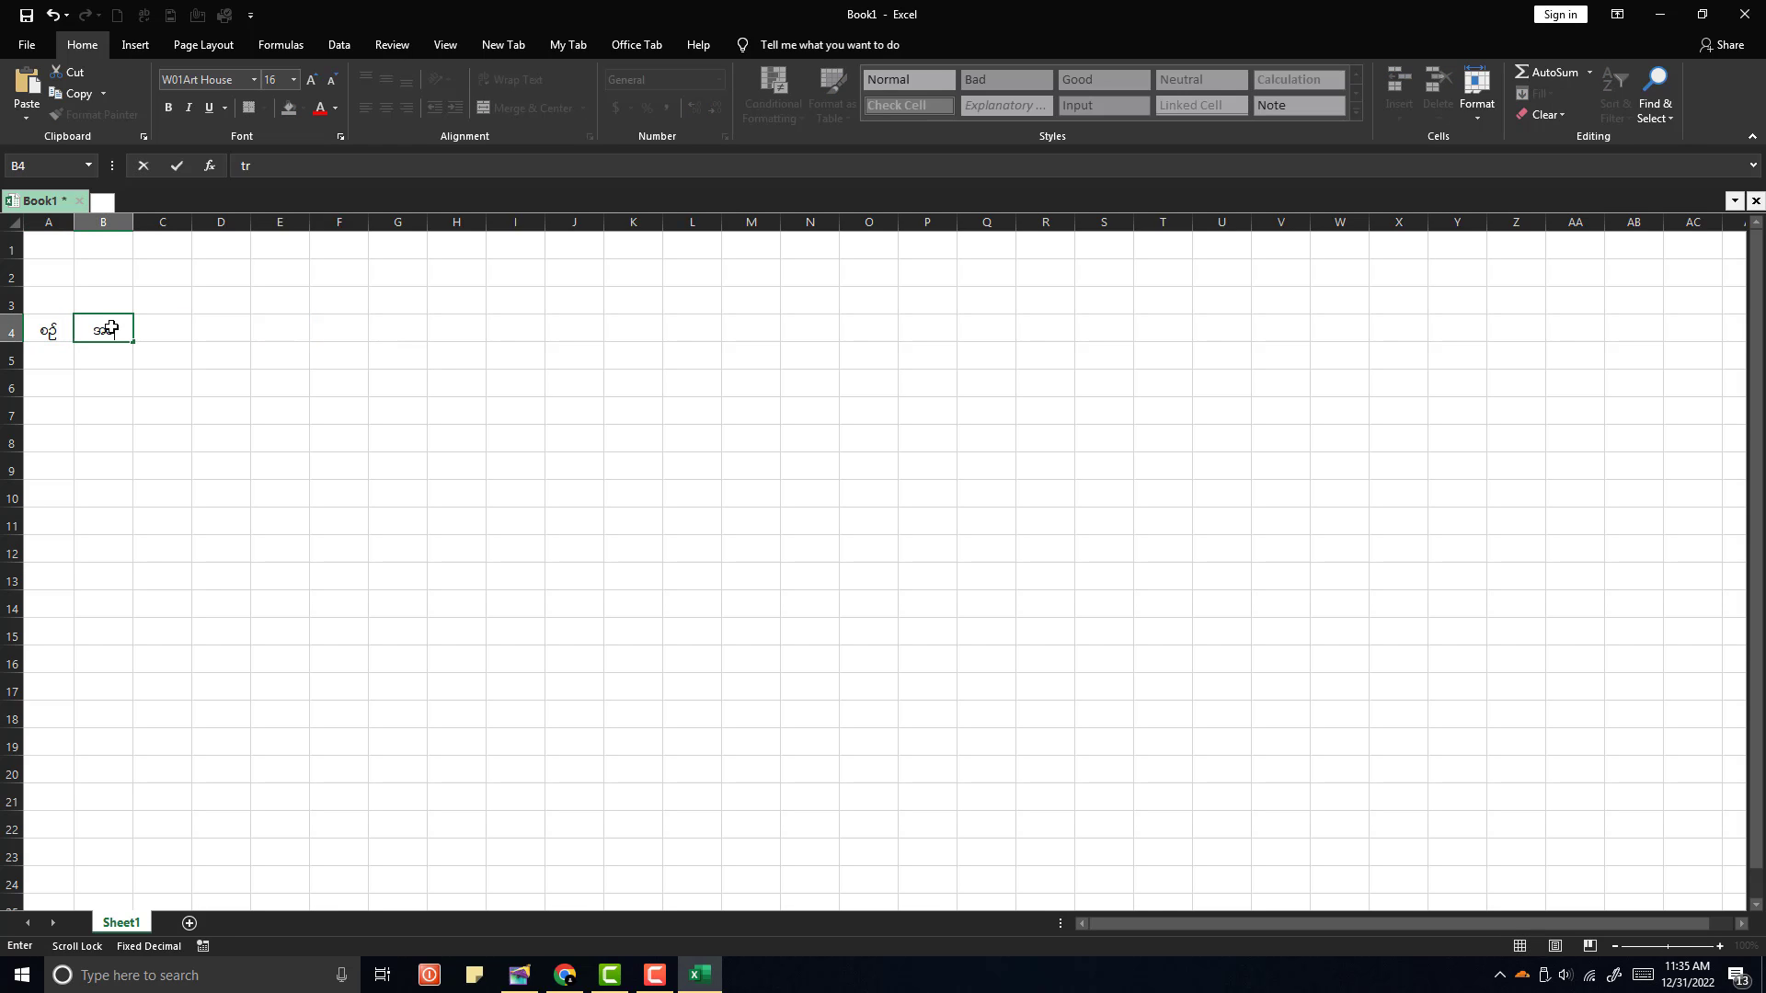
pyautogui.press('Tab')
pyautogui.write('ရာထူး')
pyautogui.press('Tab')
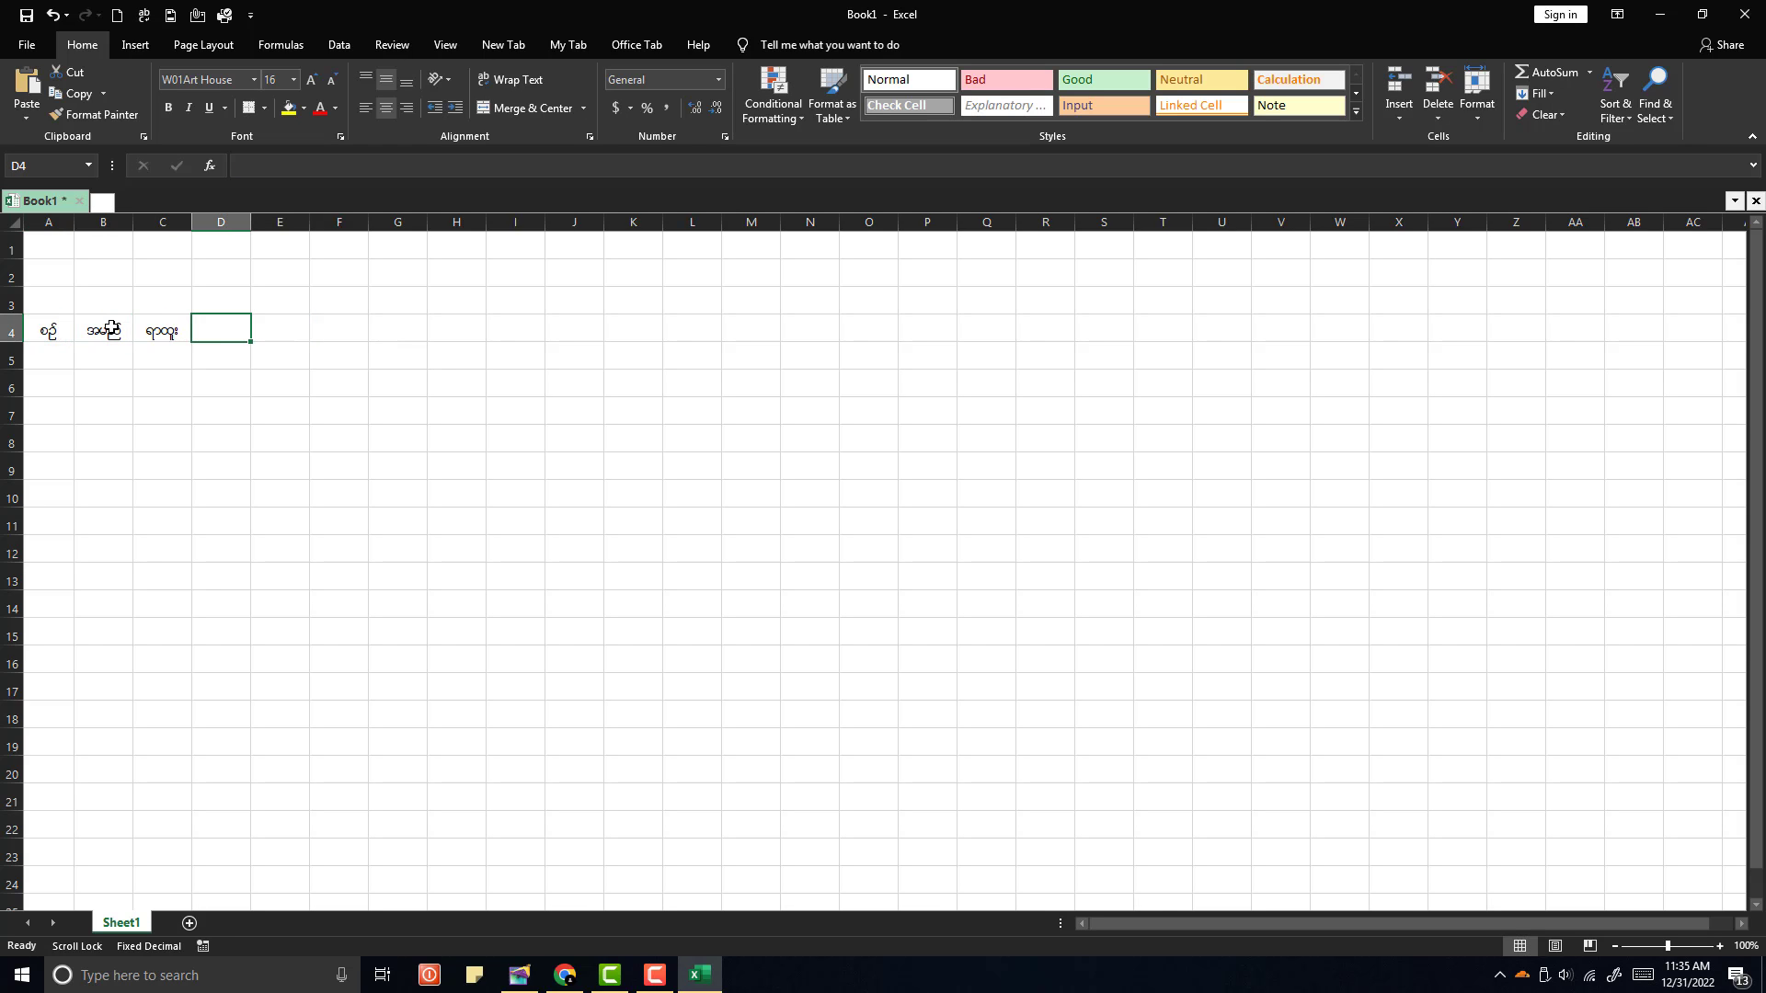
pyautogui.write('ဦးရေ')
pyautogui.press('Tab')
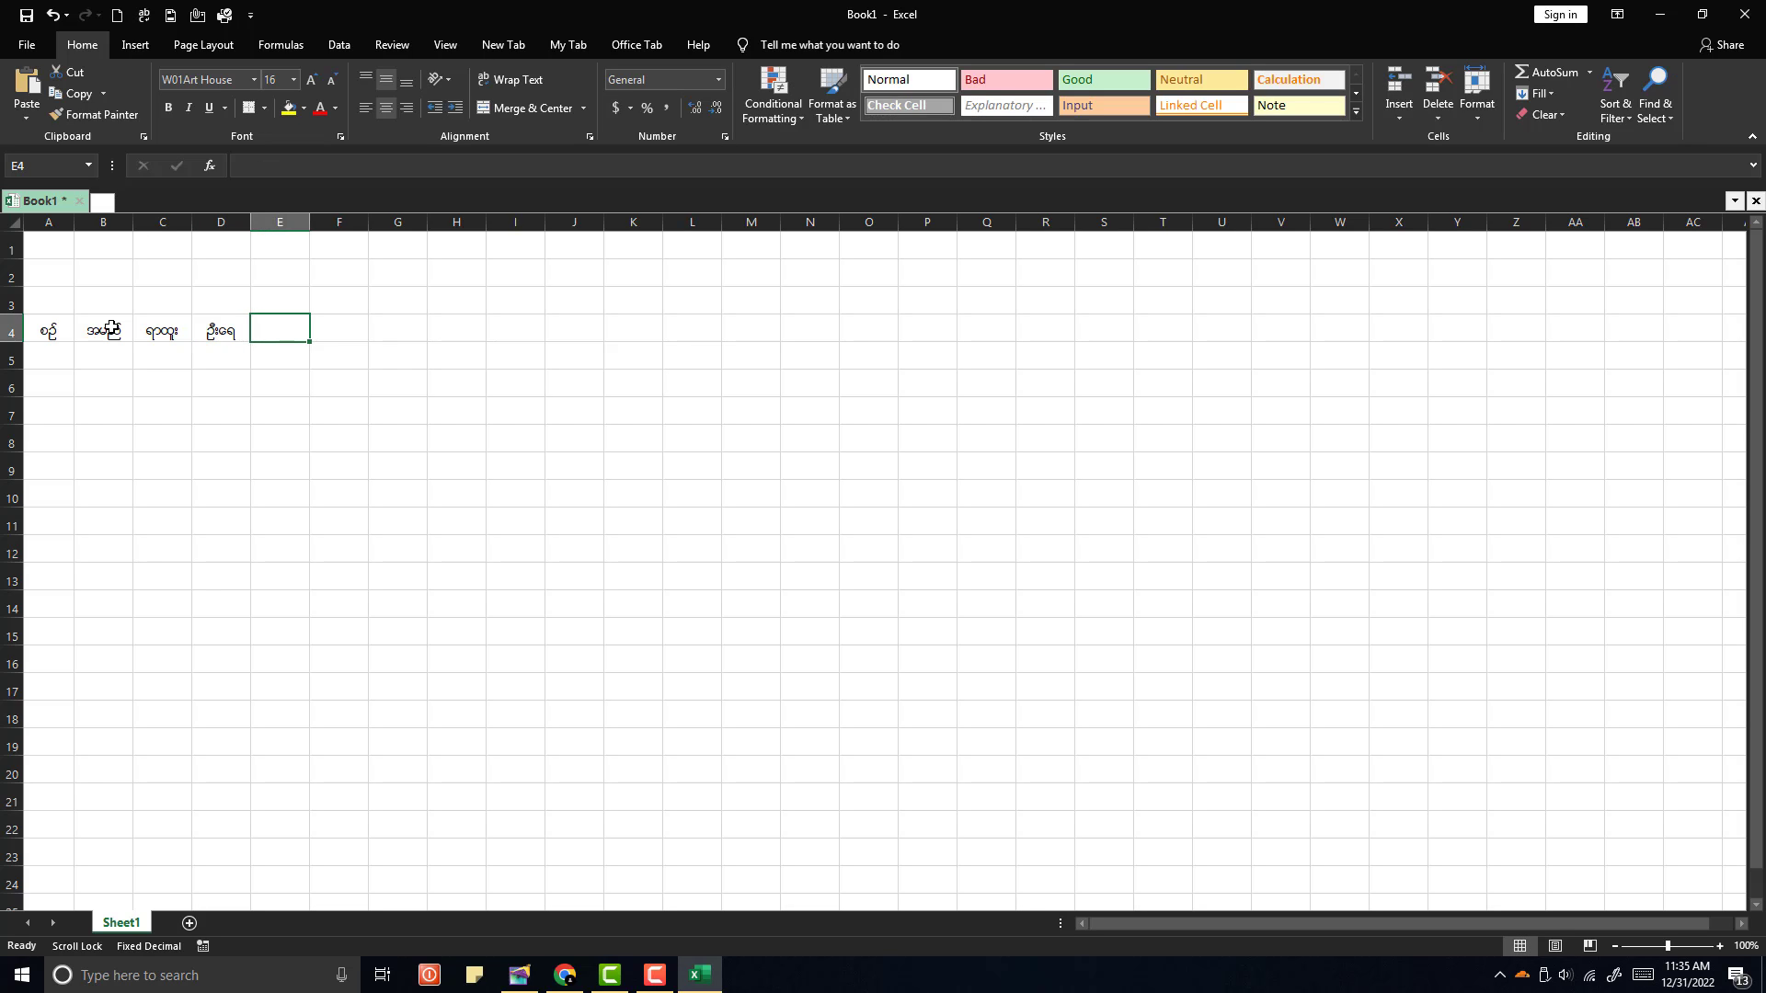
# Step: Widen column E and enter the headings "လူမှုဝန်ထမ်း", "ကြီးကြပ်ရေး" and "စုစုပေါင်း" in cells E5 to G5
pyautogui.click(279, 349)
pyautogui.moveTo(312, 222); pyautogui.dragTo(335, 223)
pyautogui.write('vlr')
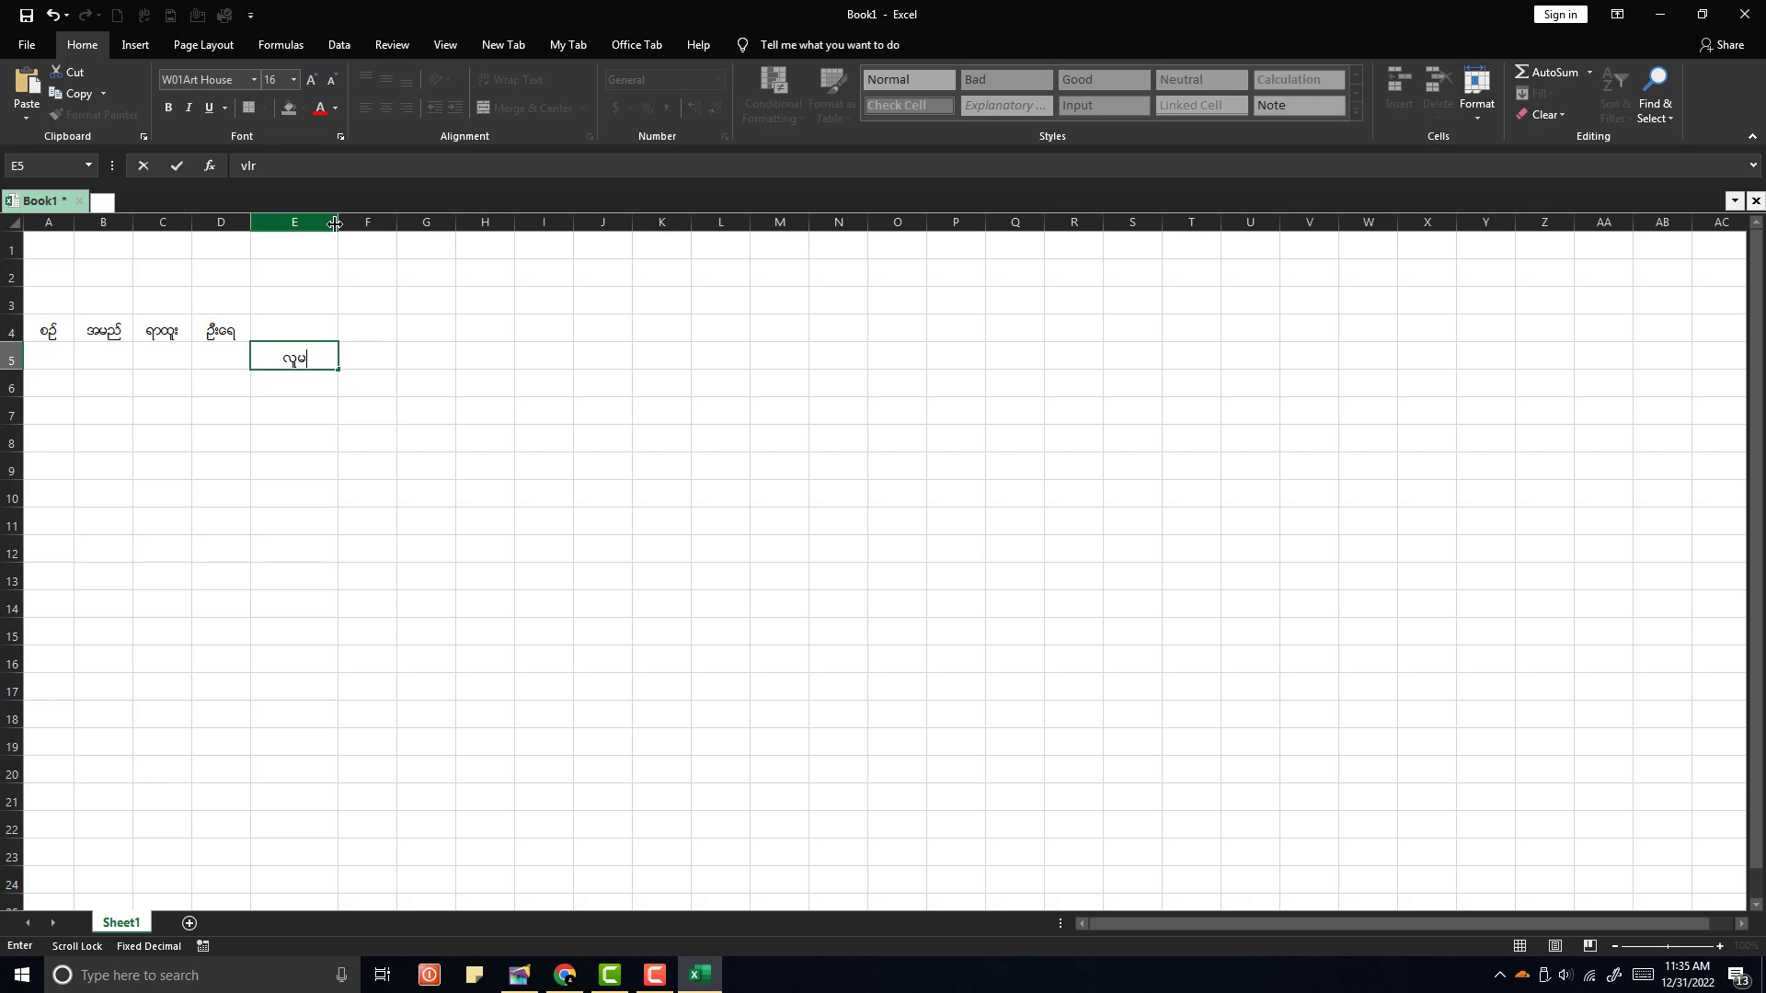
pyautogui.write('l0efxrf;')
pyautogui.press('Tab')
pyautogui.write('B')
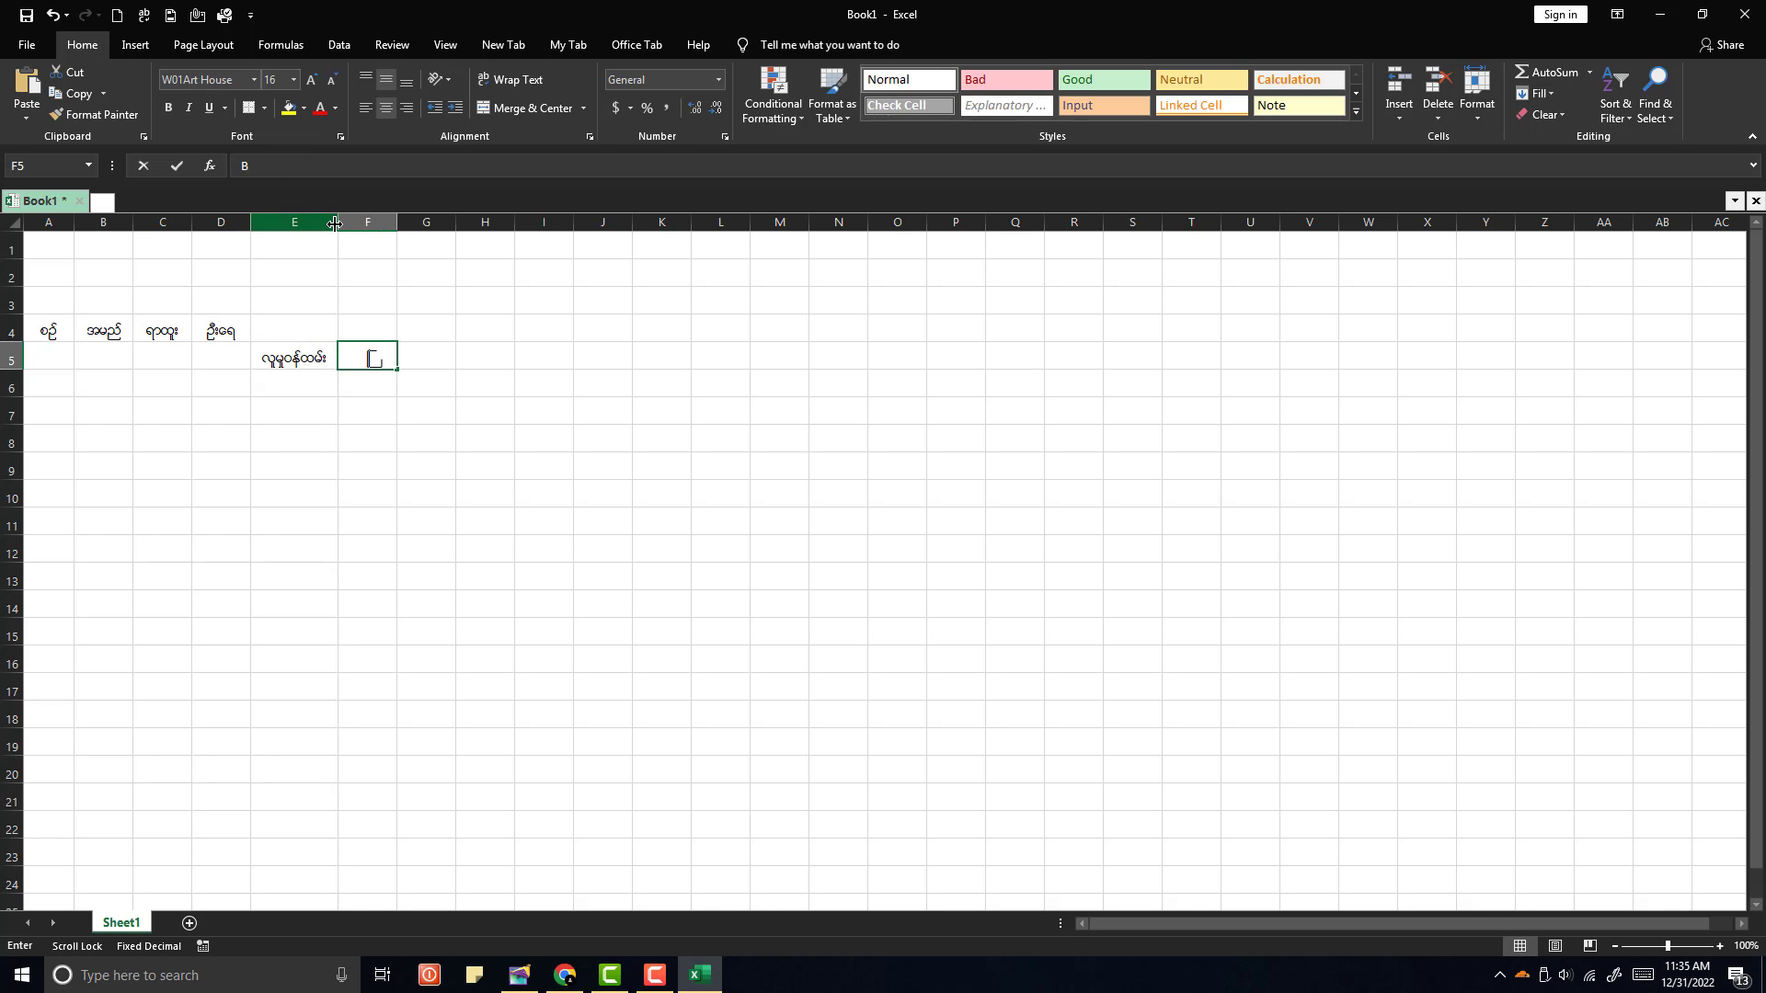
pyautogui.write('uD;Muyfa&;')
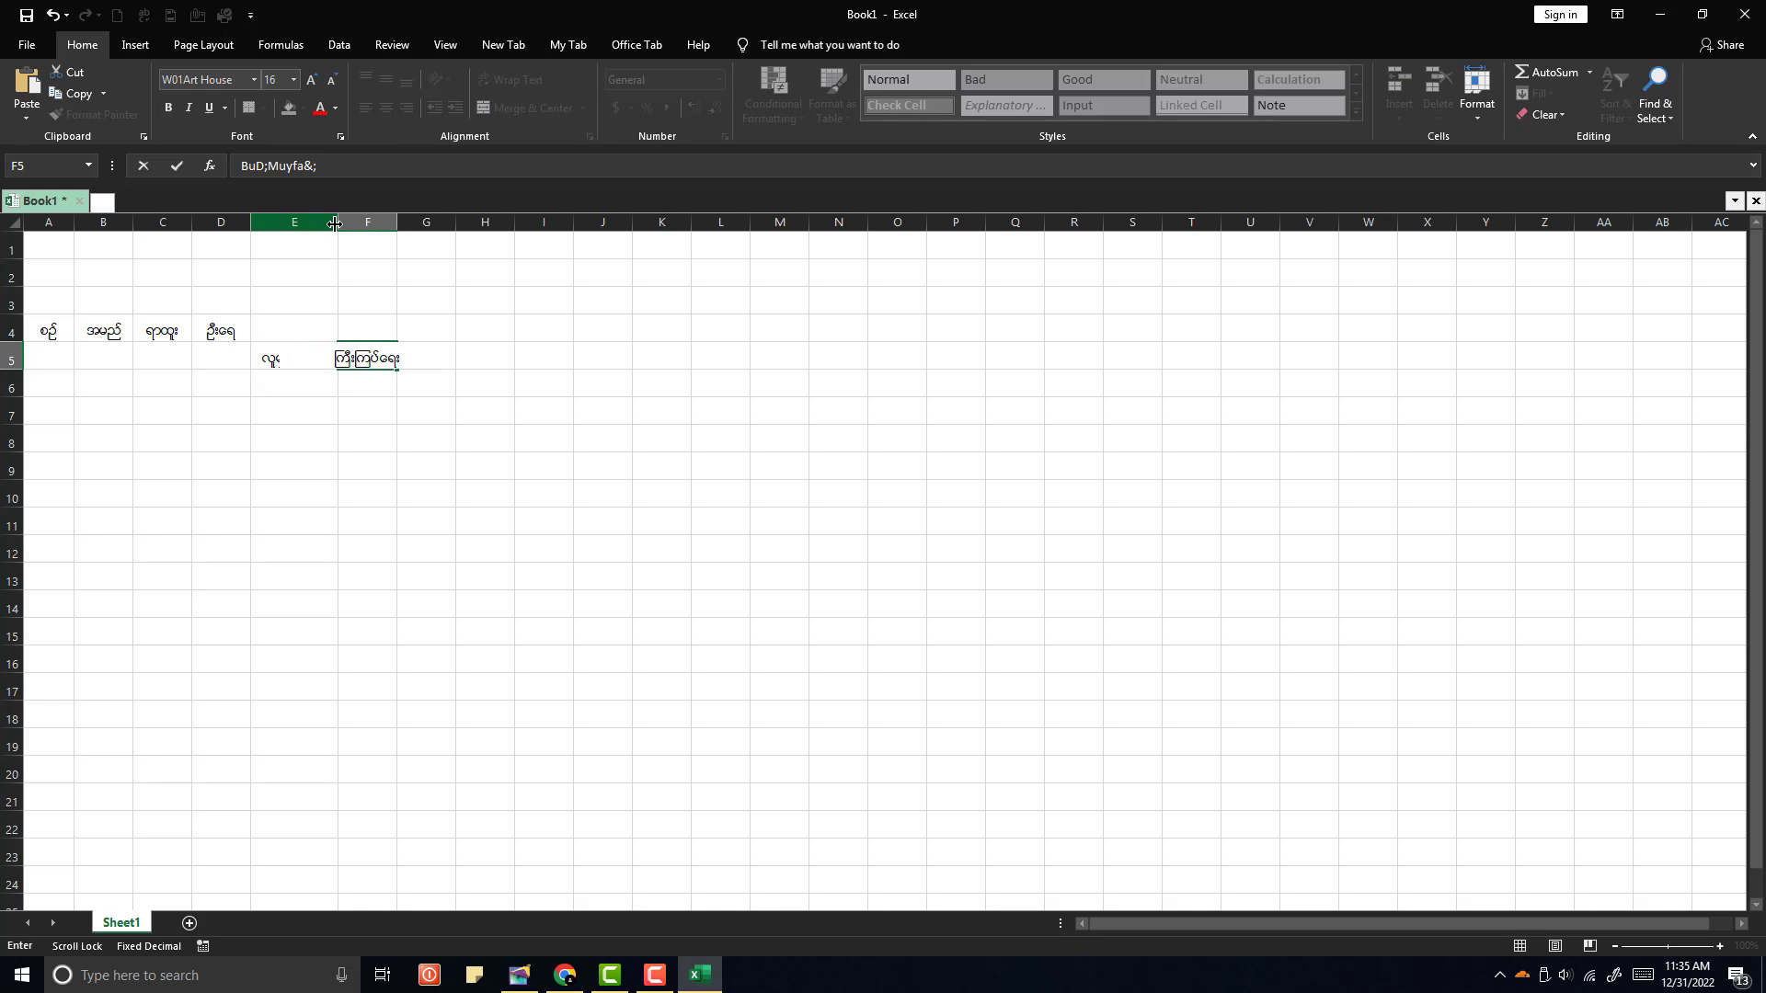
pyautogui.press('Tab')
pyautogui.write('pkpkaygif;')
pyautogui.press('Return')
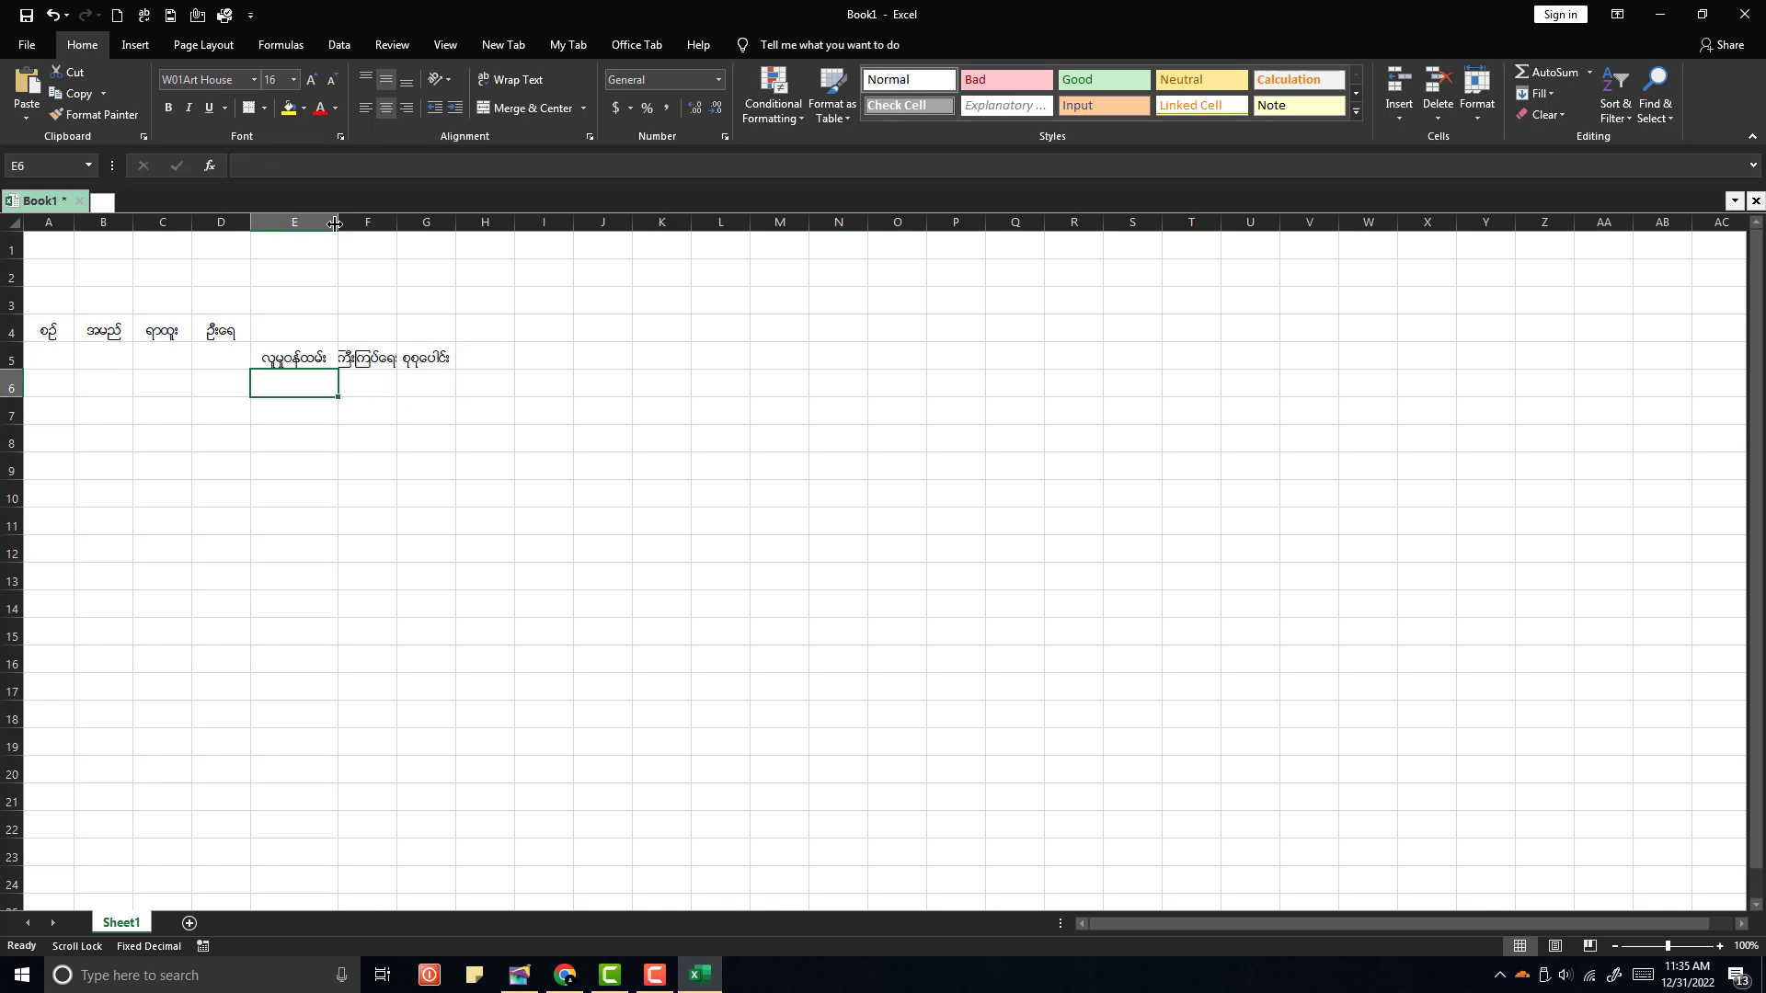
# Step: Narrow column A to fit its heading and widen columns B to G to give their contents more room
pyautogui.moveTo(397, 223); pyautogui.dragTo(348, 223)
pyautogui.moveTo(503, 222); pyautogui.dragTo(446, 232)
pyautogui.click(350, 223)
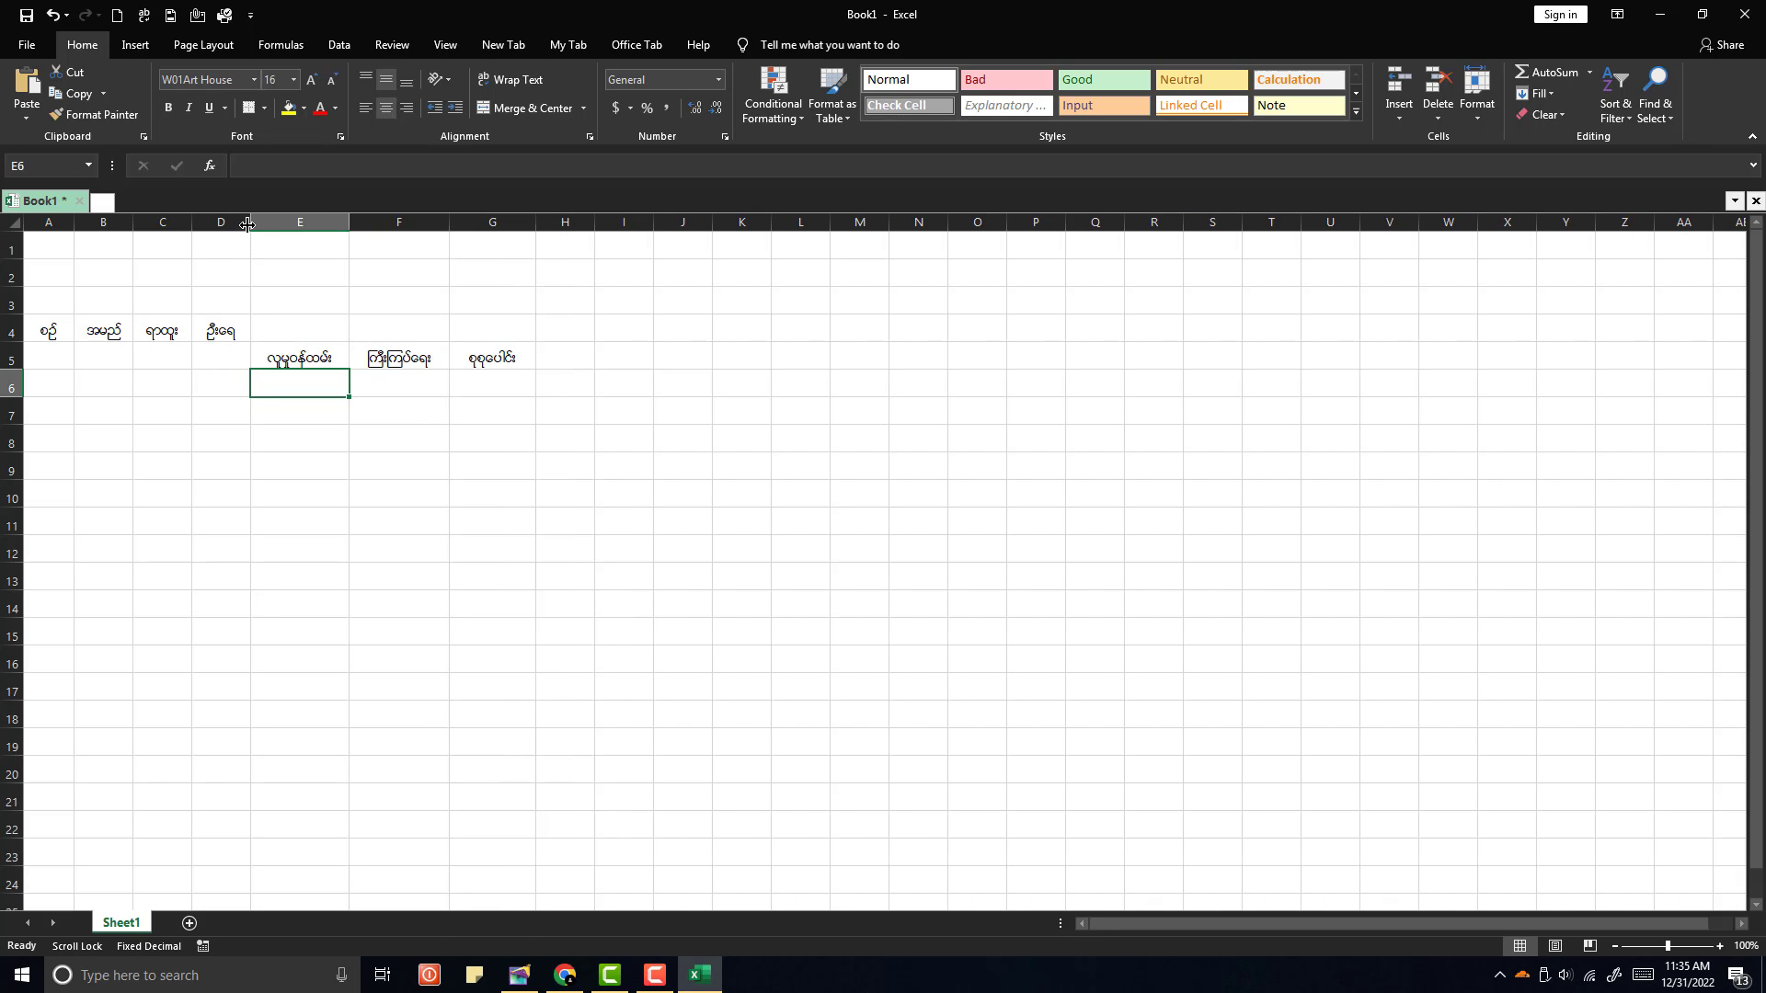
pyautogui.moveTo(74, 223)
pyautogui.mouseDown()
pyautogui.moveTo(202, 223)
pyautogui.moveTo(57, 223)
pyautogui.mouseUp()
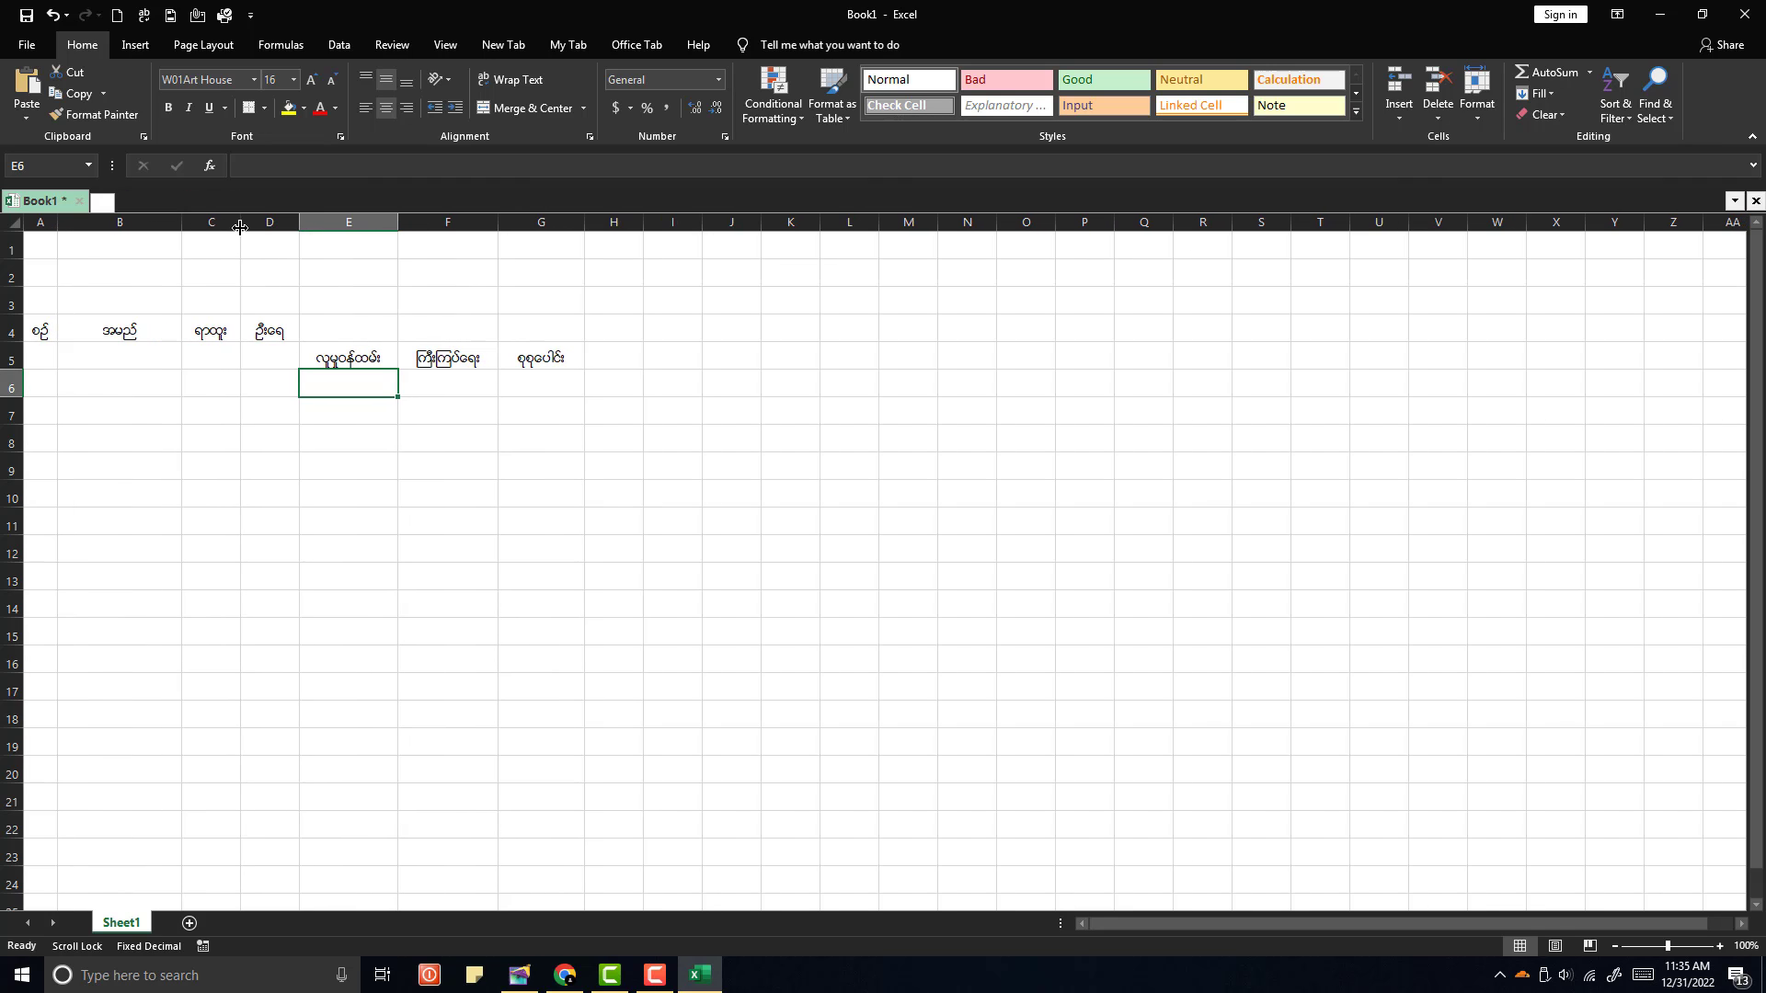
pyautogui.moveTo(239, 227); pyautogui.dragTo(188, 224)
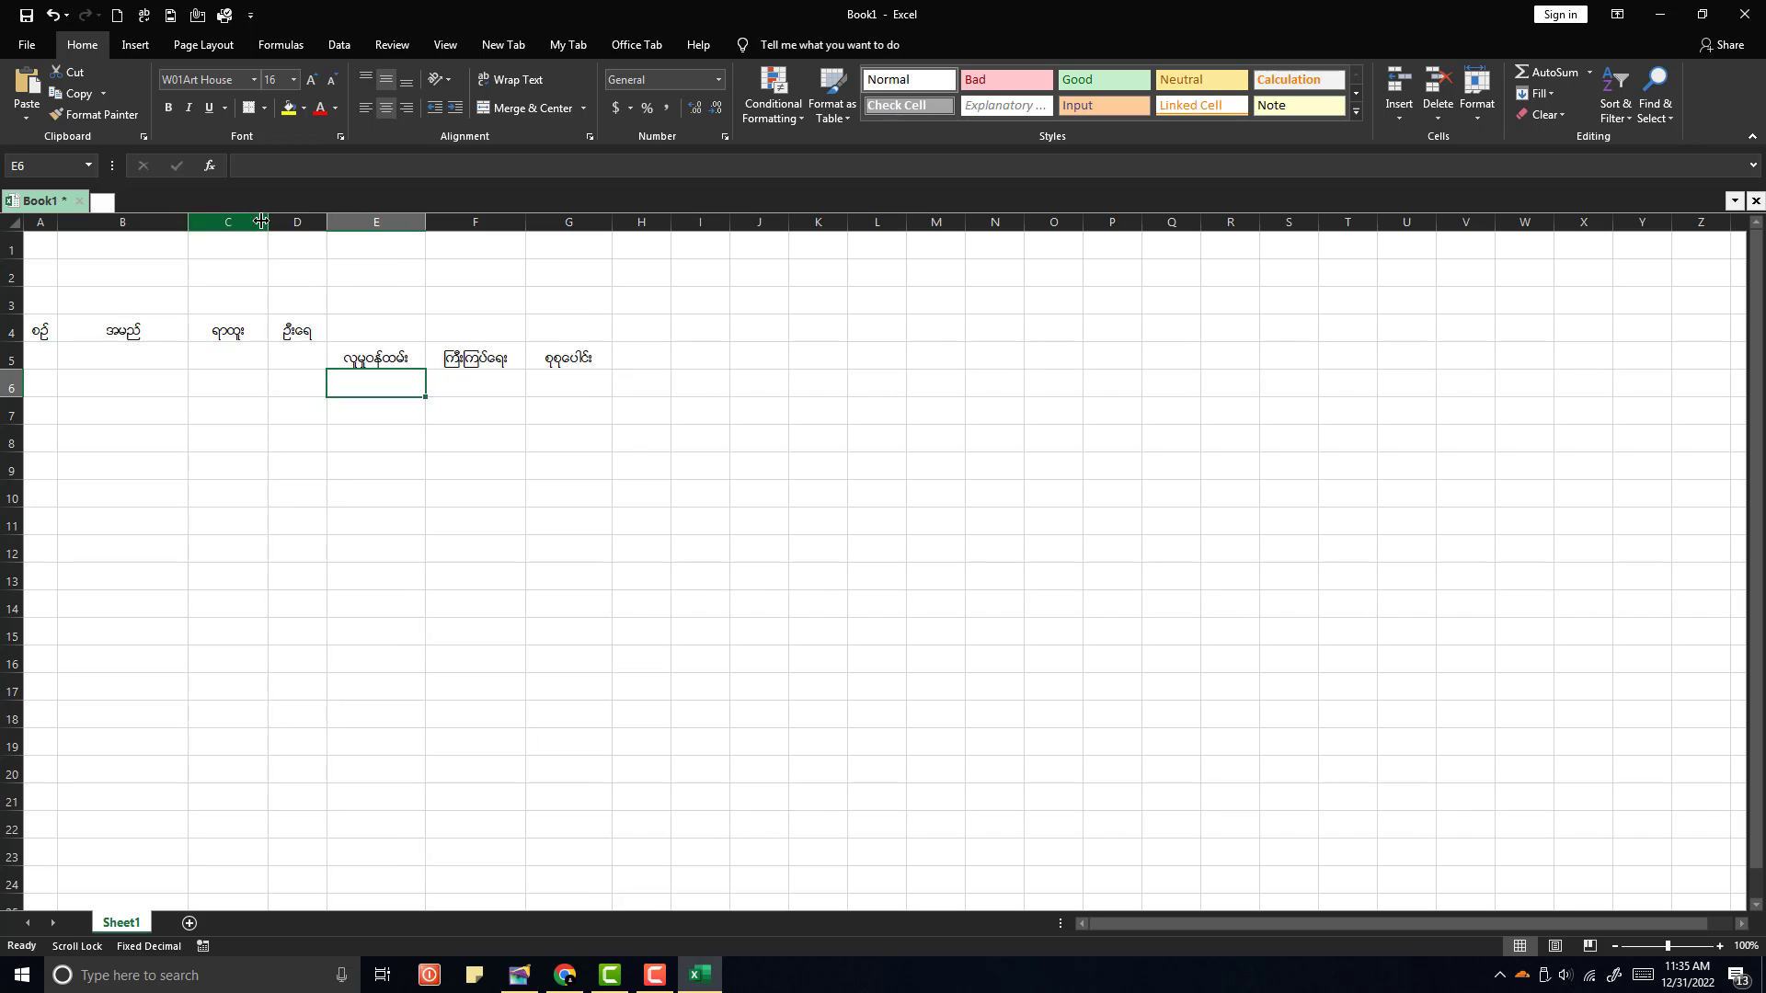
pyautogui.moveTo(327, 225); pyautogui.dragTo(272, 223)
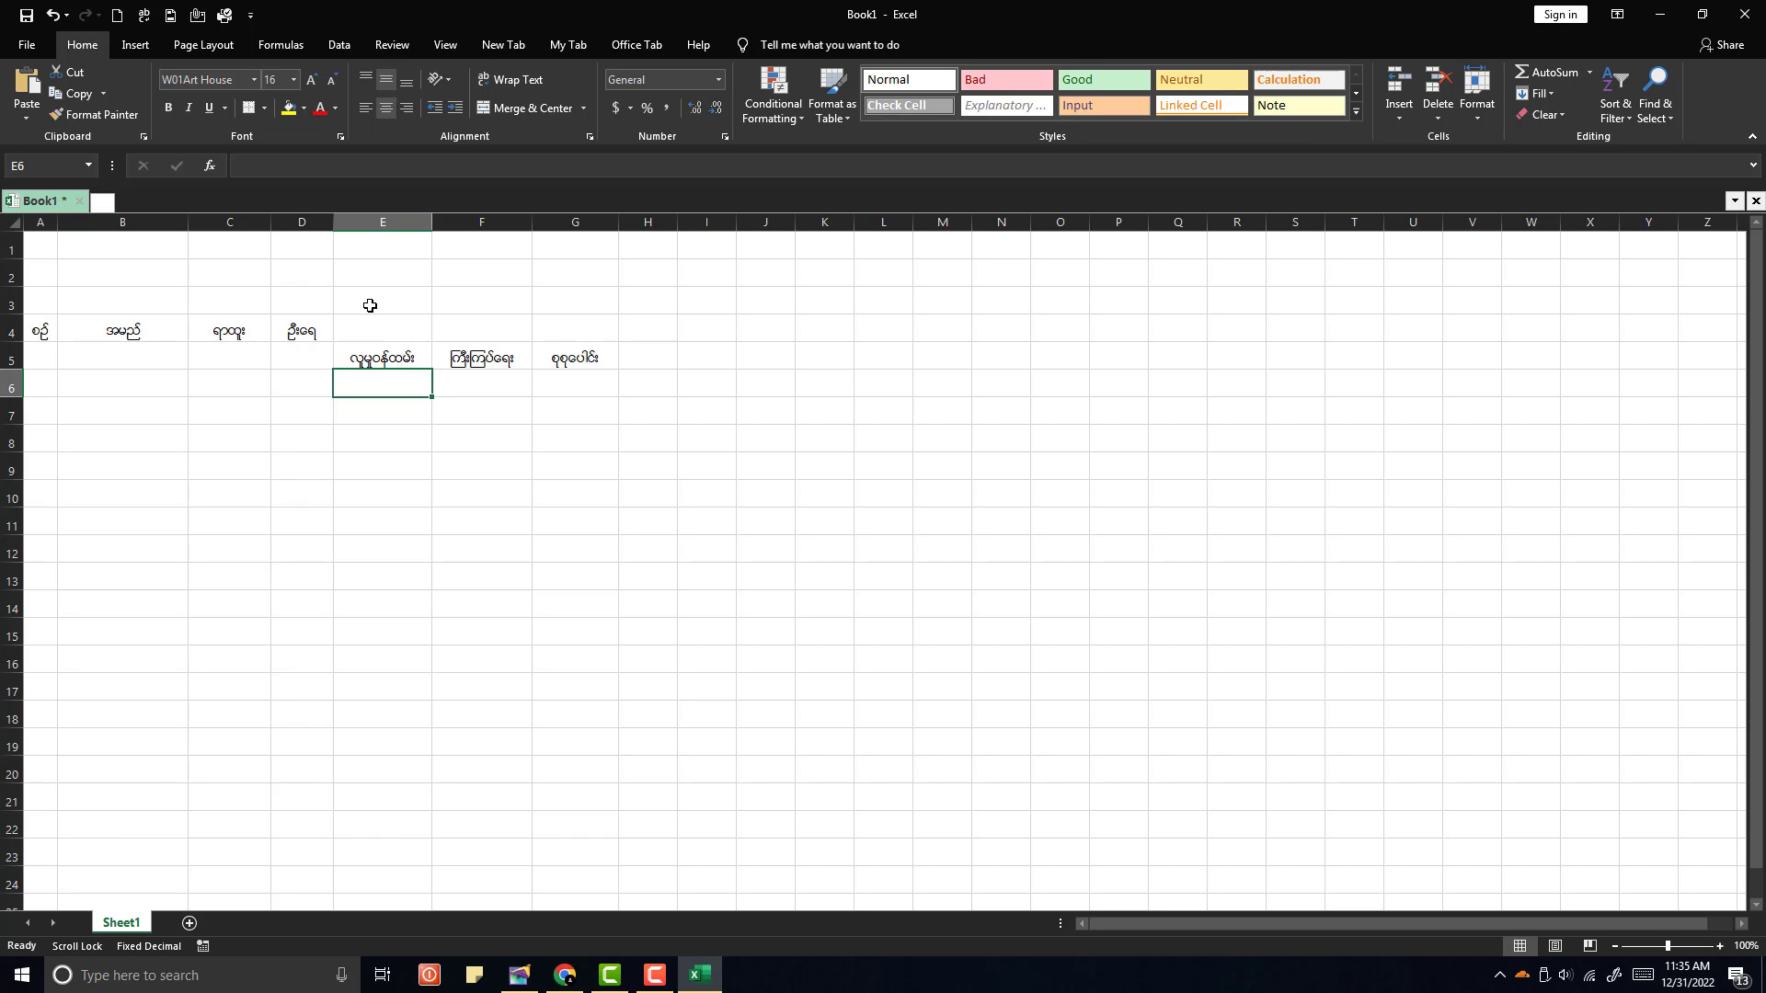
# Step: Merge and centre cells E4:F4 and enter the heading "ရရှိသည့်ထောက်ပံ့ကြေး"
pyautogui.moveTo(379, 329); pyautogui.dragTo(469, 327)
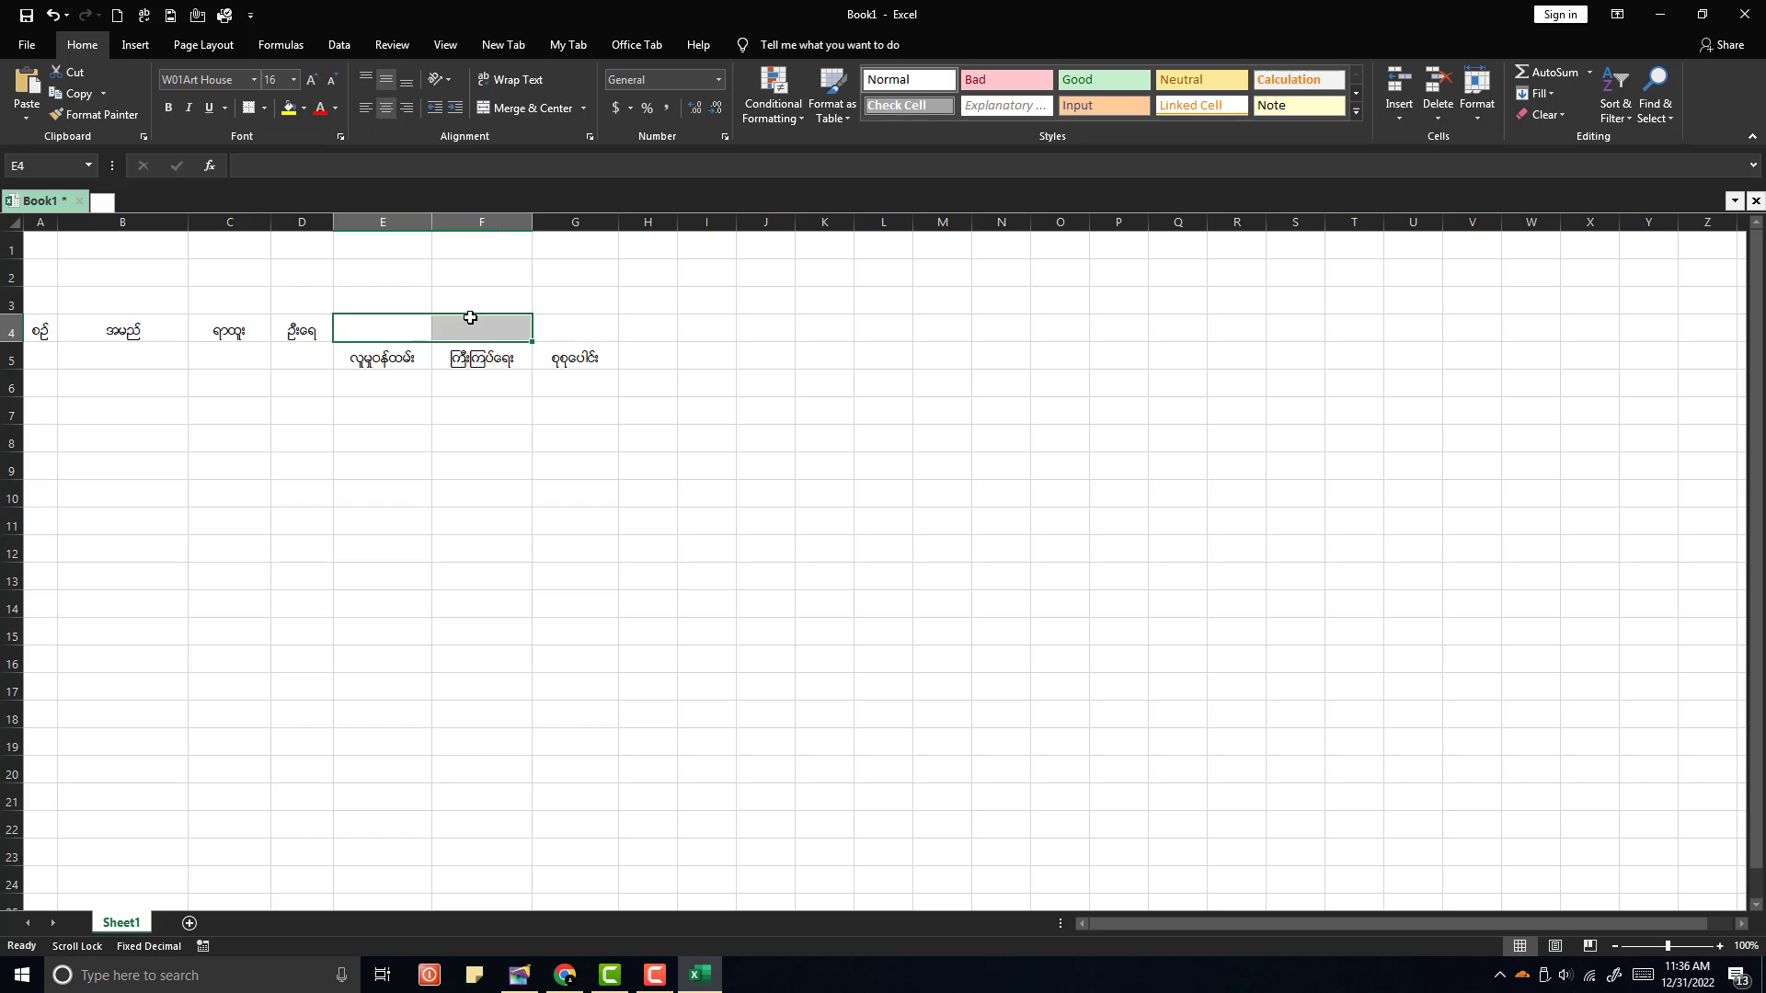
pyautogui.click(525, 108)
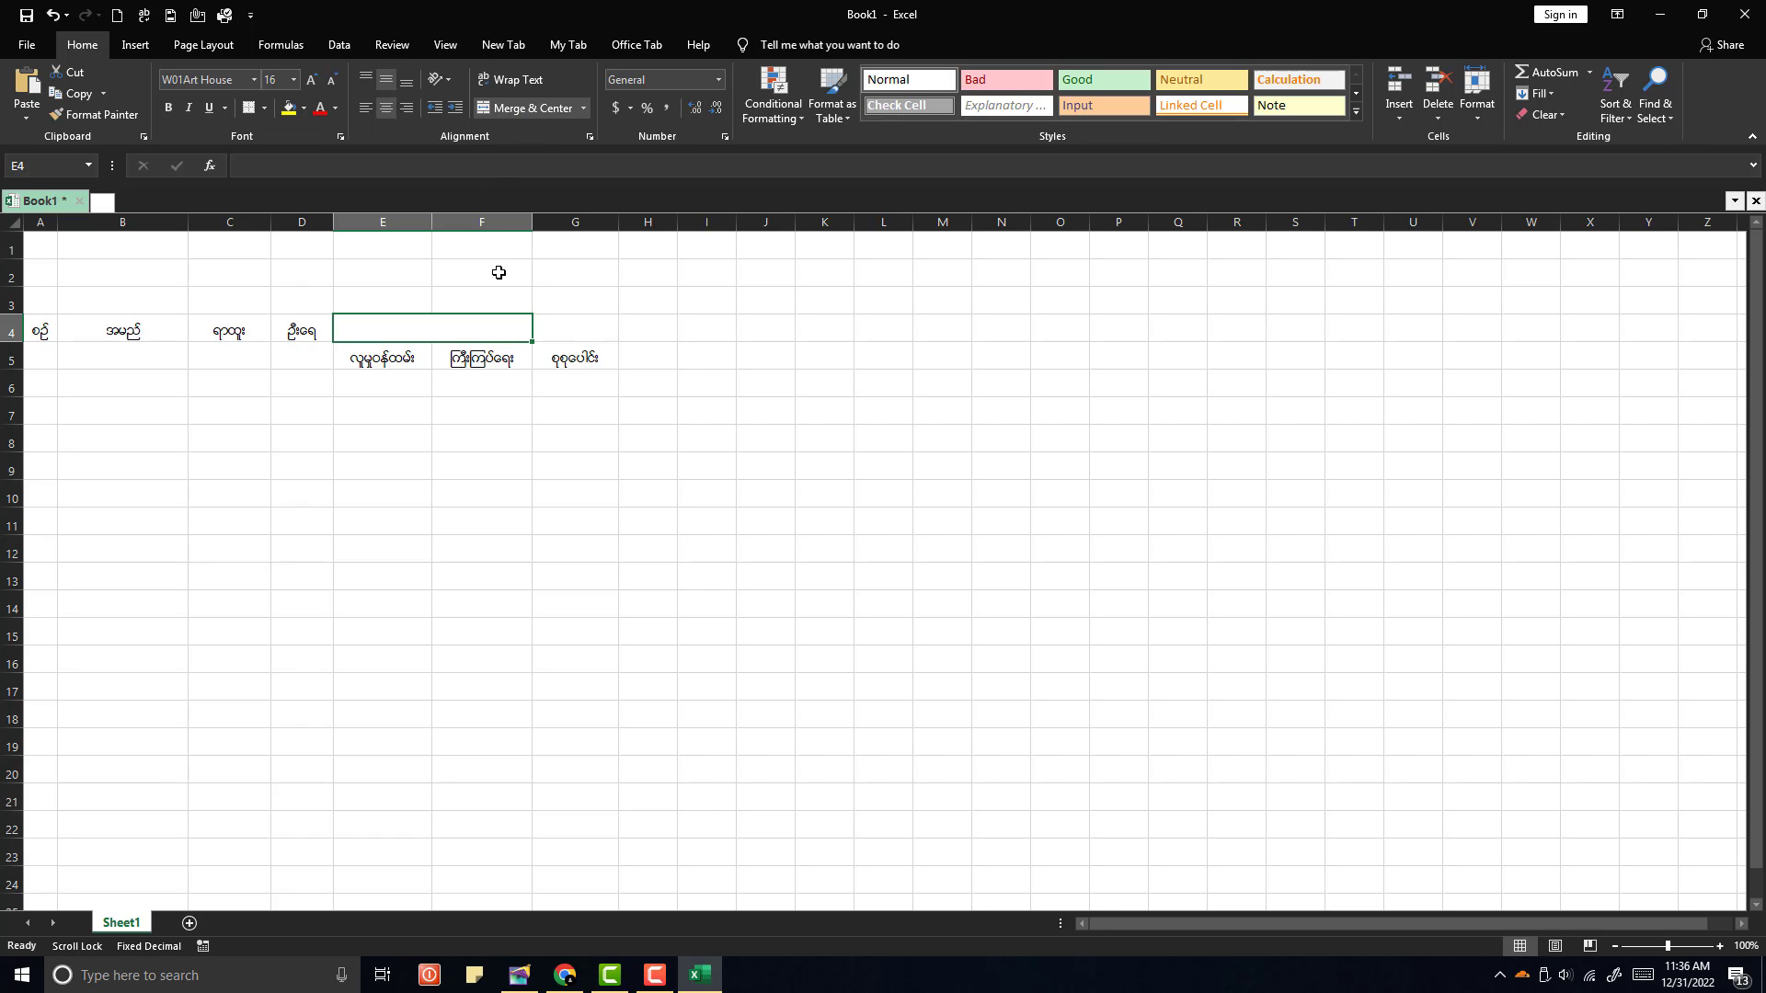
pyautogui.write('&&Sdonfh')
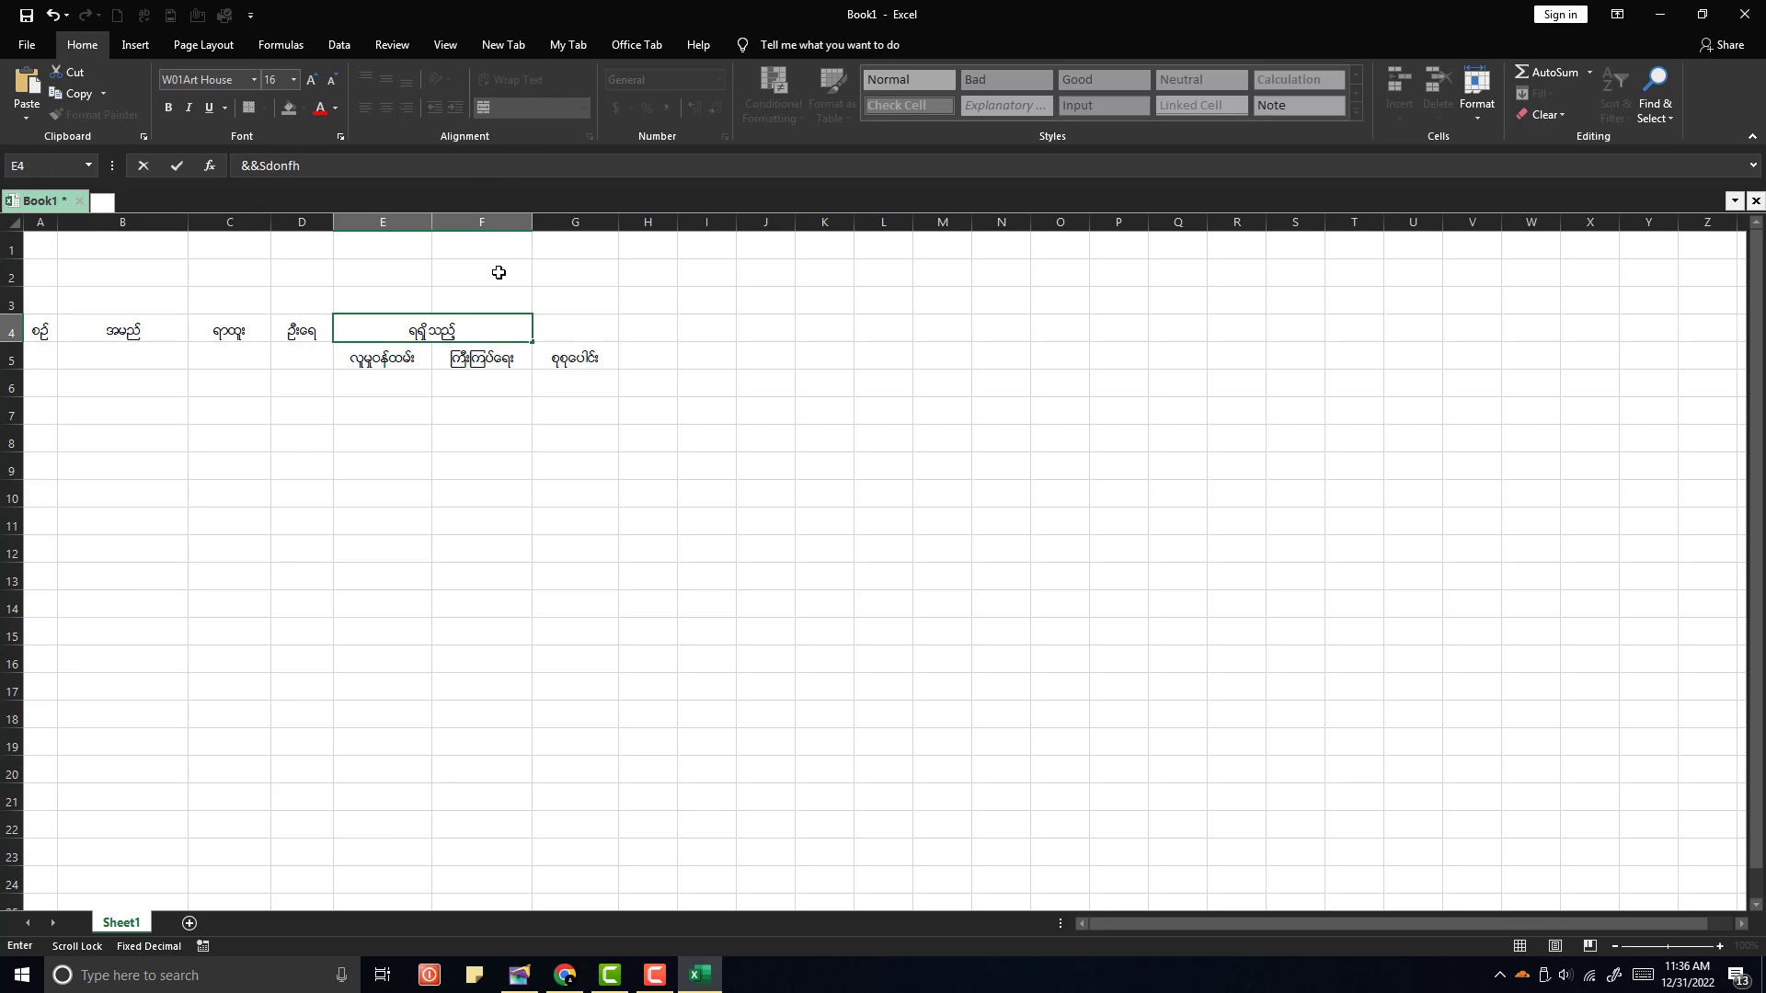
pyautogui.write('axmufyHhaM')
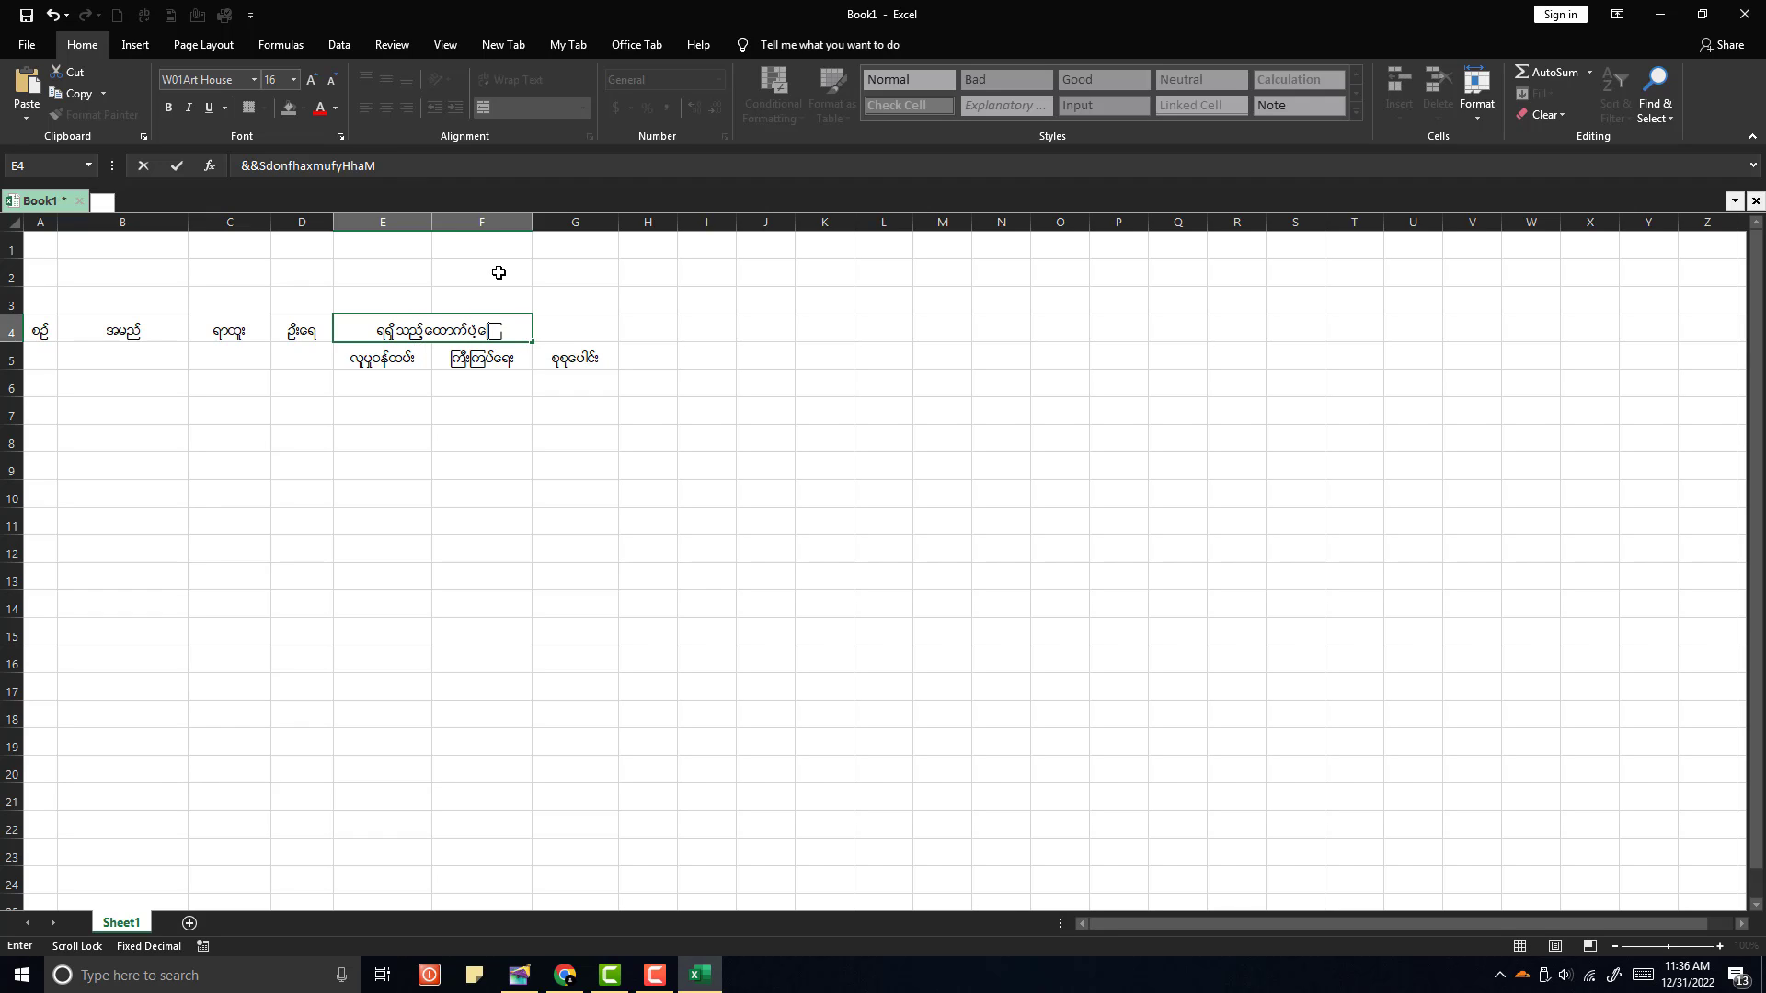
pyautogui.write('u;')
pyautogui.press('Return')
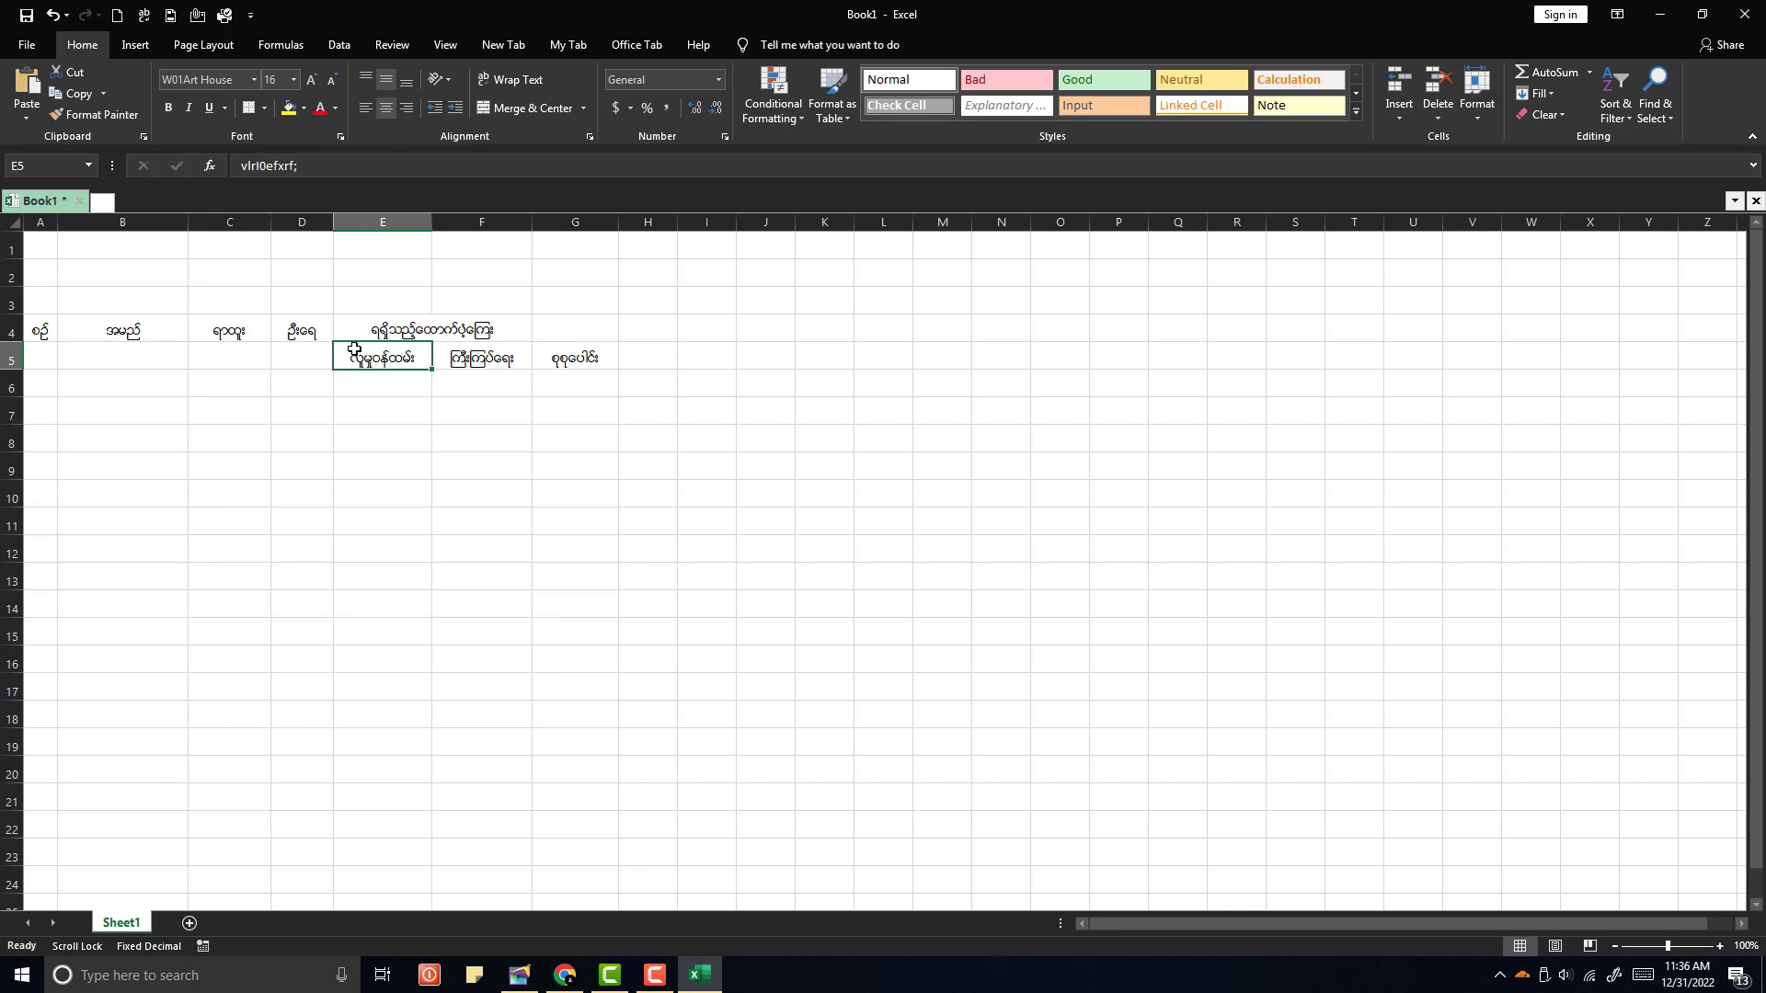
# Step: Merge and centre rows 4 and 5 separately in each of columns D, C, B, A and G
pyautogui.moveTo(312, 335); pyautogui.dragTo(236, 357)
pyautogui.click(529, 107)
pyautogui.click(248, 337)
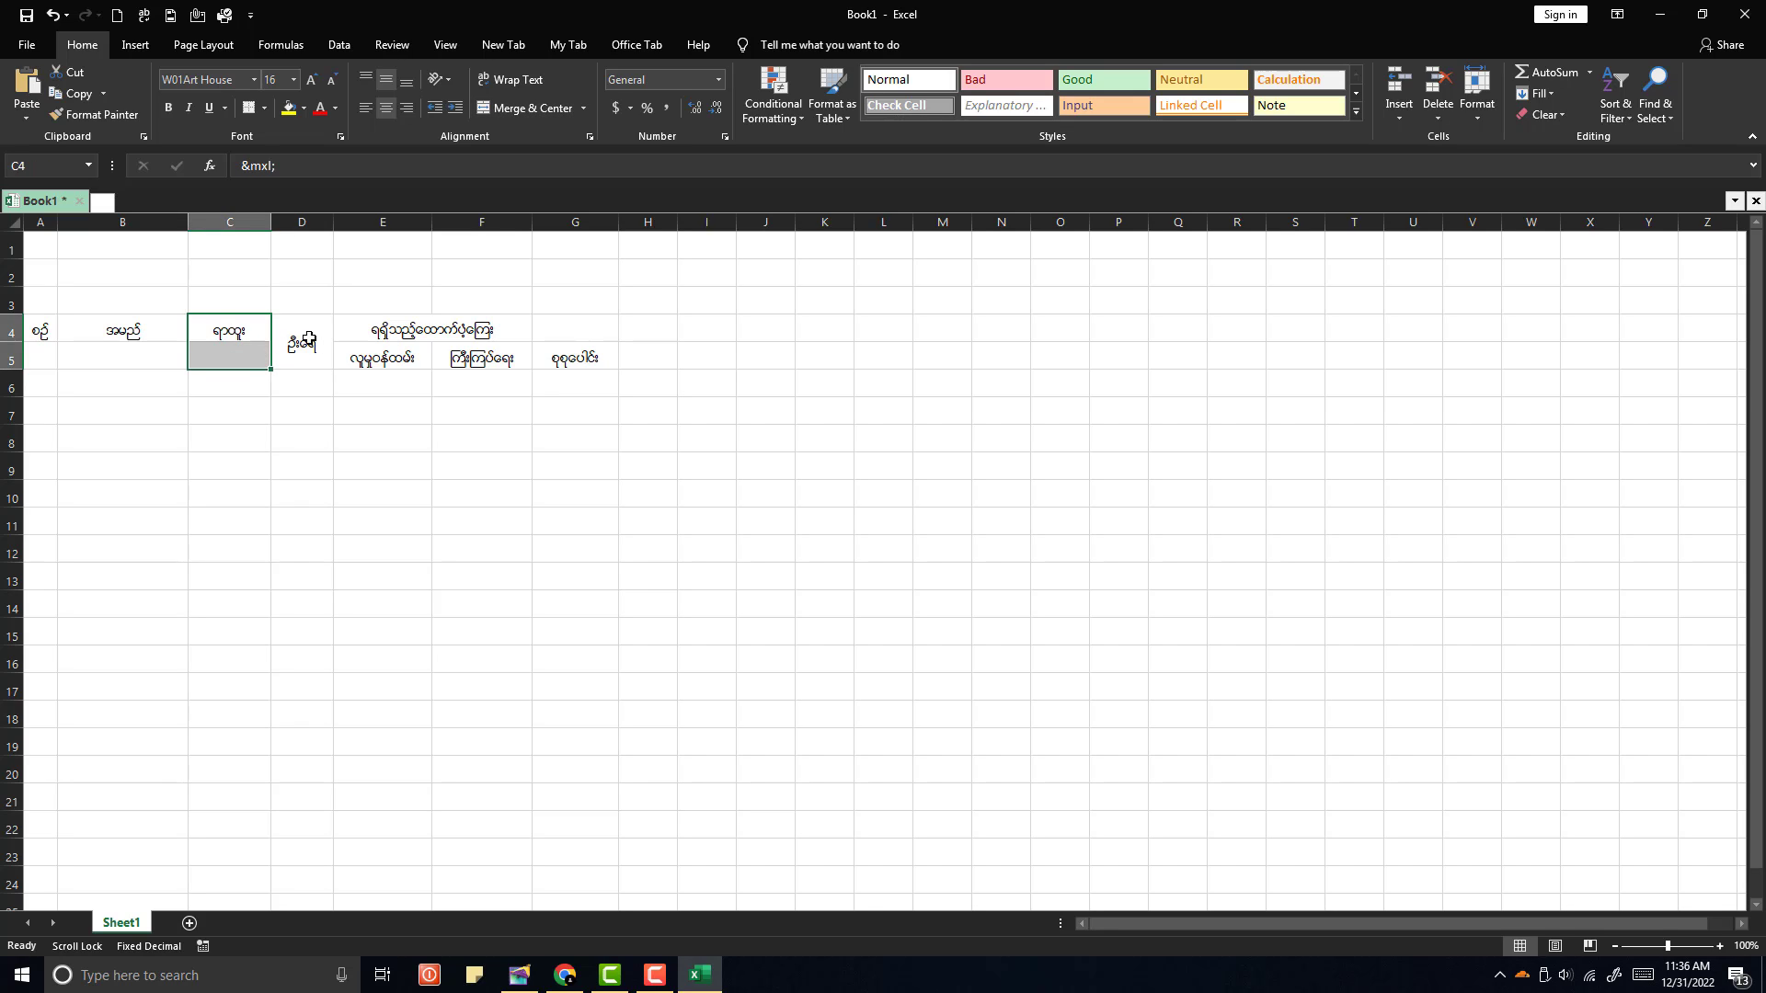
pyautogui.click(526, 107)
pyautogui.moveTo(162, 329); pyautogui.dragTo(158, 349)
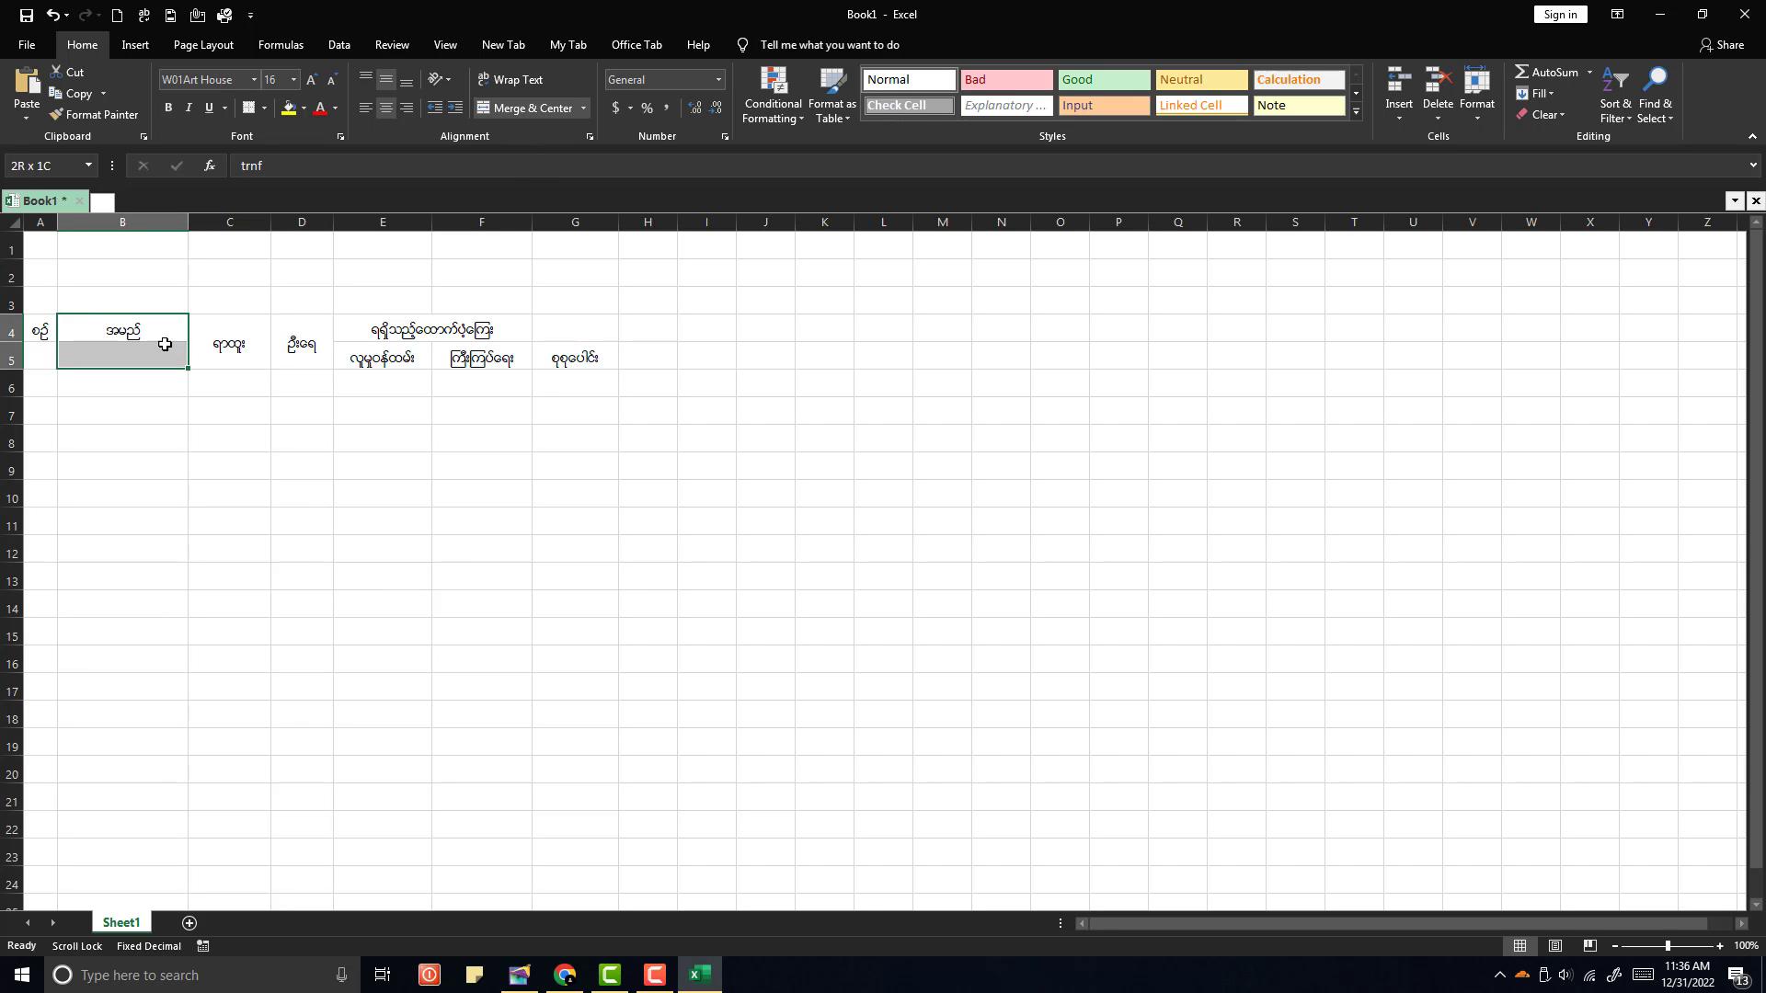
pyautogui.click(488, 108)
pyautogui.moveTo(37, 332); pyautogui.dragTo(39, 361)
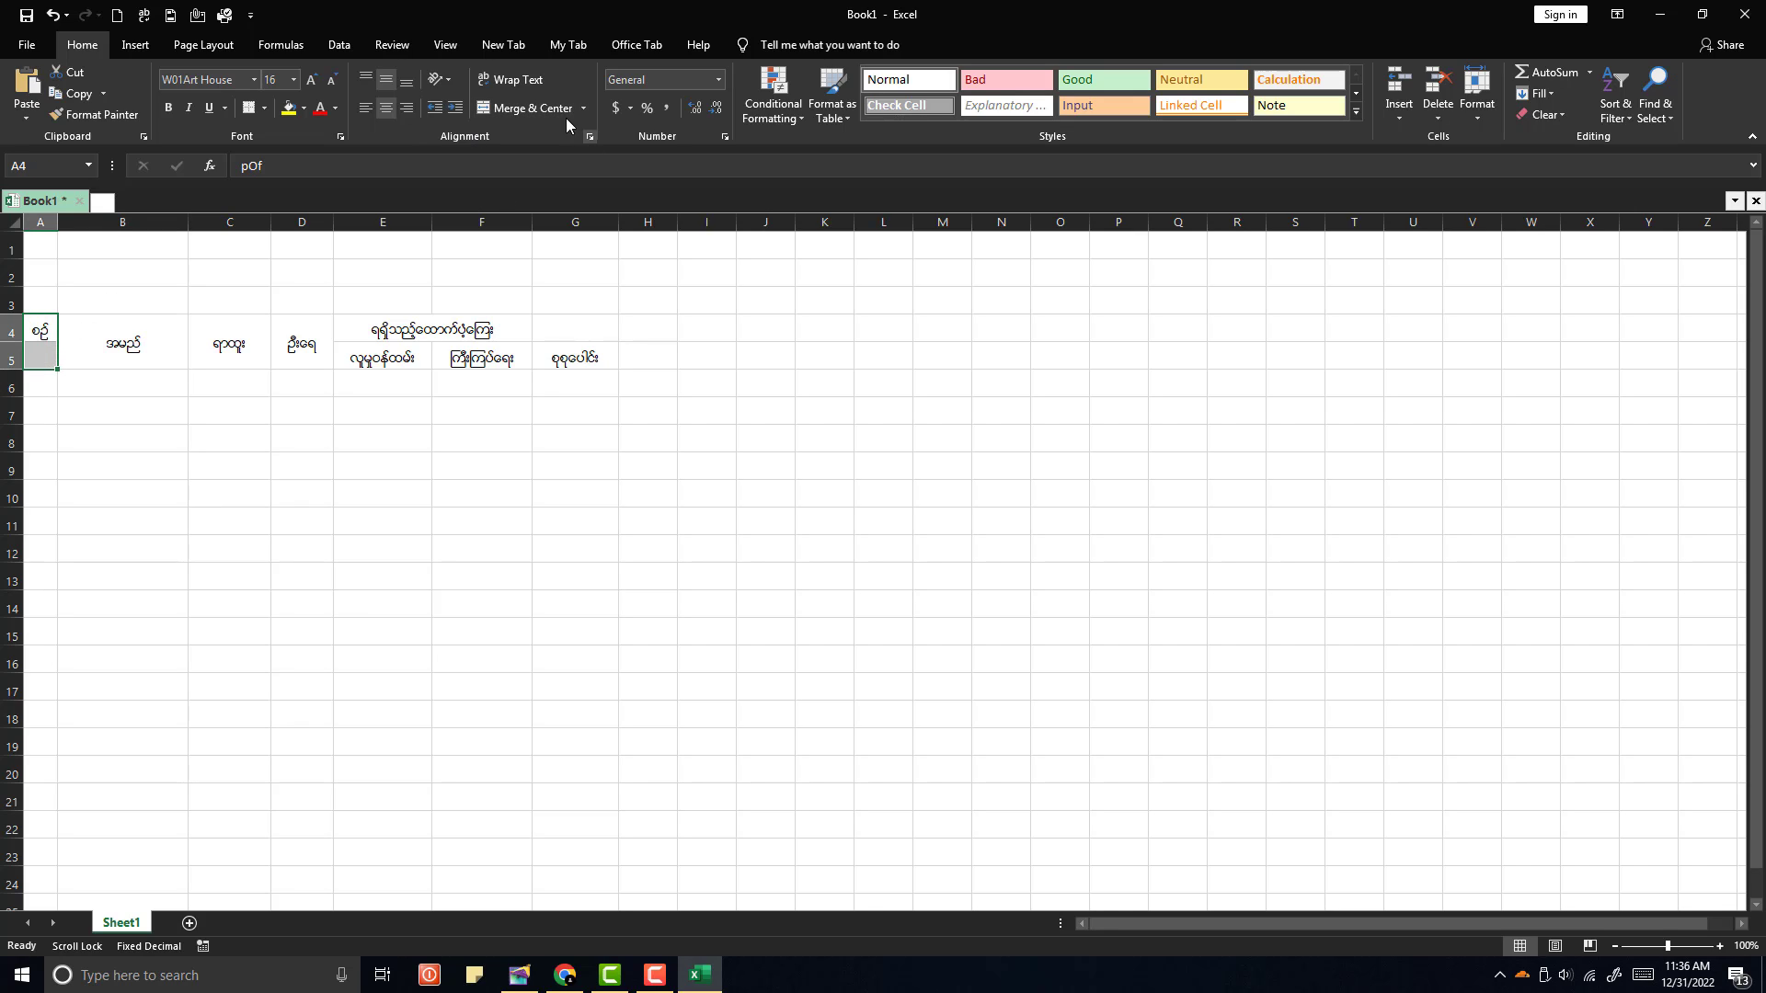
pyautogui.click(529, 108)
pyautogui.moveTo(539, 319); pyautogui.dragTo(574, 361)
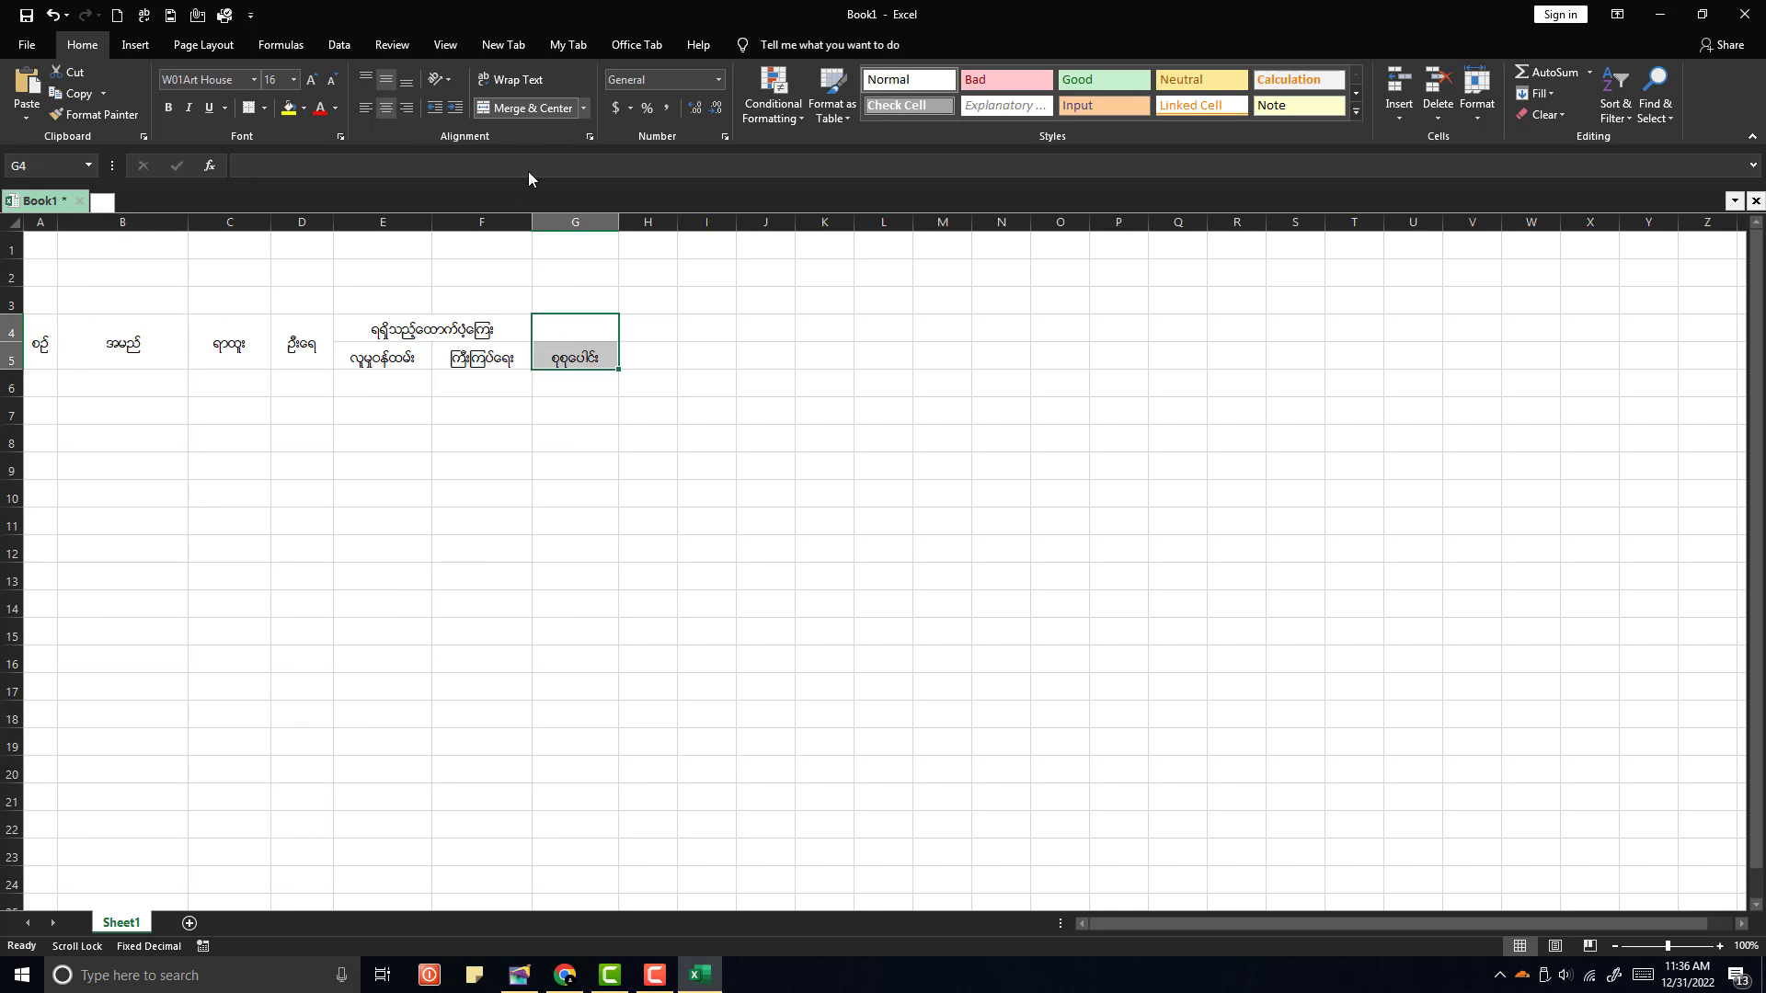
pyautogui.click(529, 108)
pyautogui.click(566, 404)
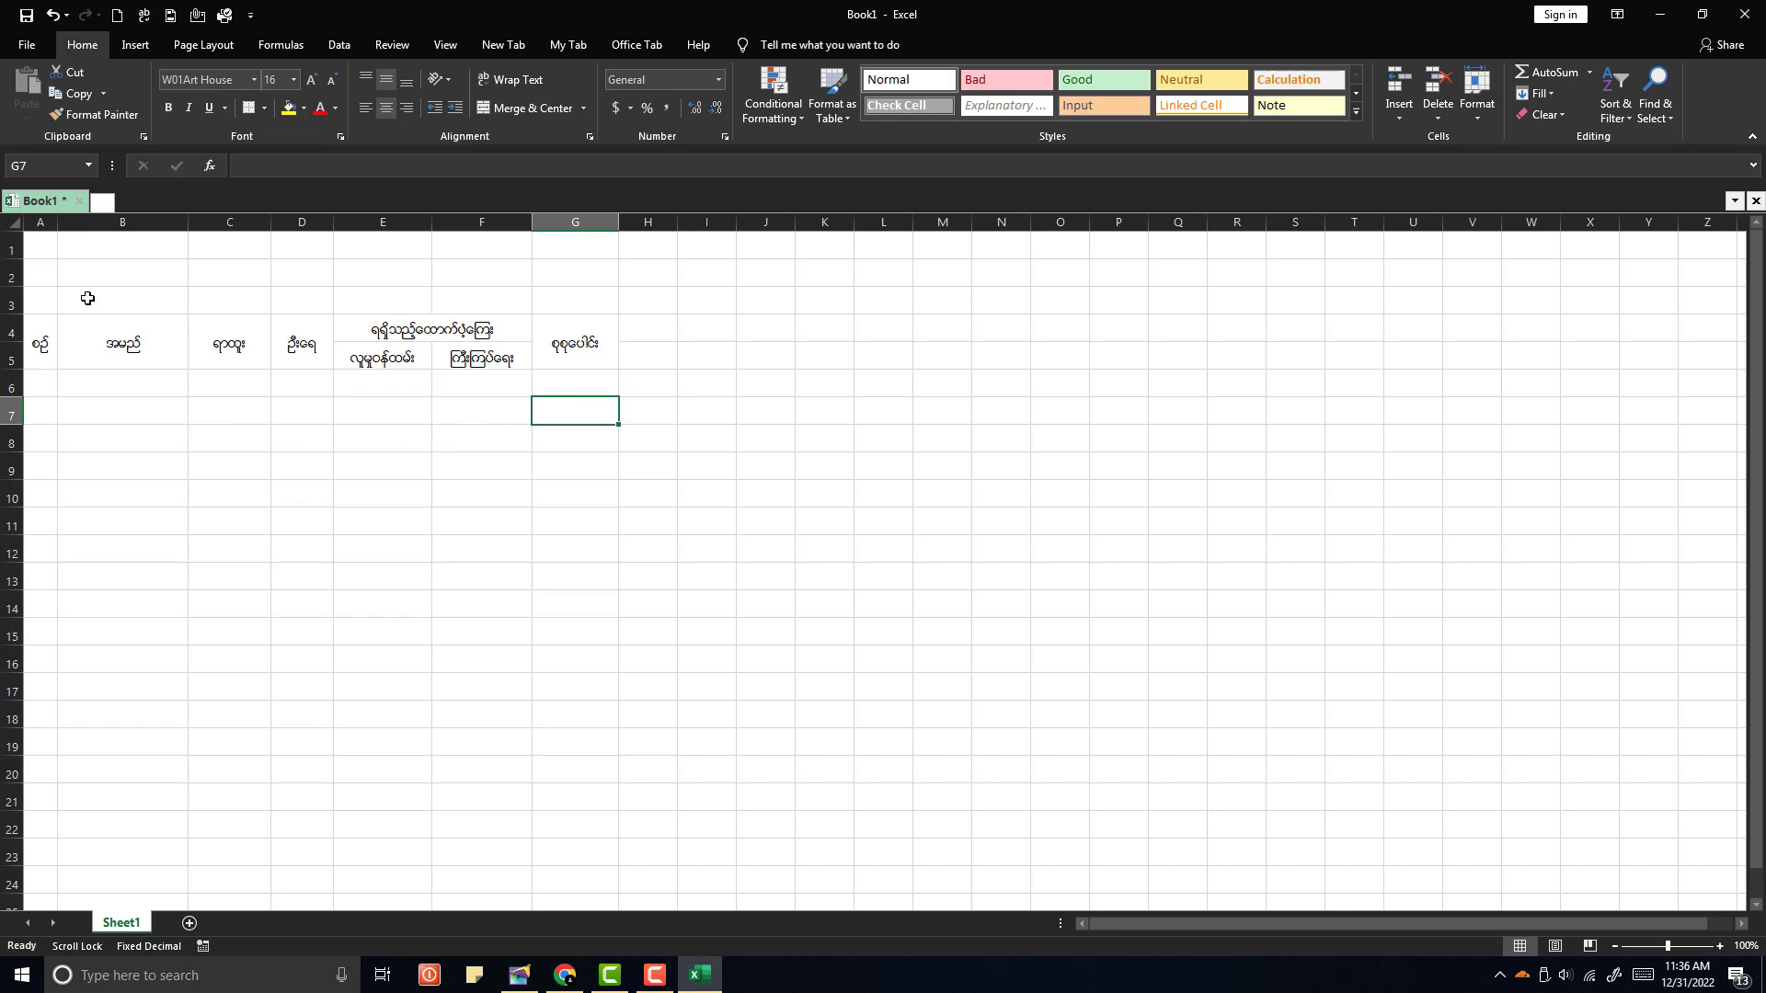
# Step: Apply all borders to the staff table in cells A4:G8
pyautogui.click(47, 336)
pyautogui.moveTo(47, 336)
pyautogui.mouseDown()
pyautogui.moveTo(500, 366)
pyautogui.moveTo(564, 433)
pyautogui.mouseUp()
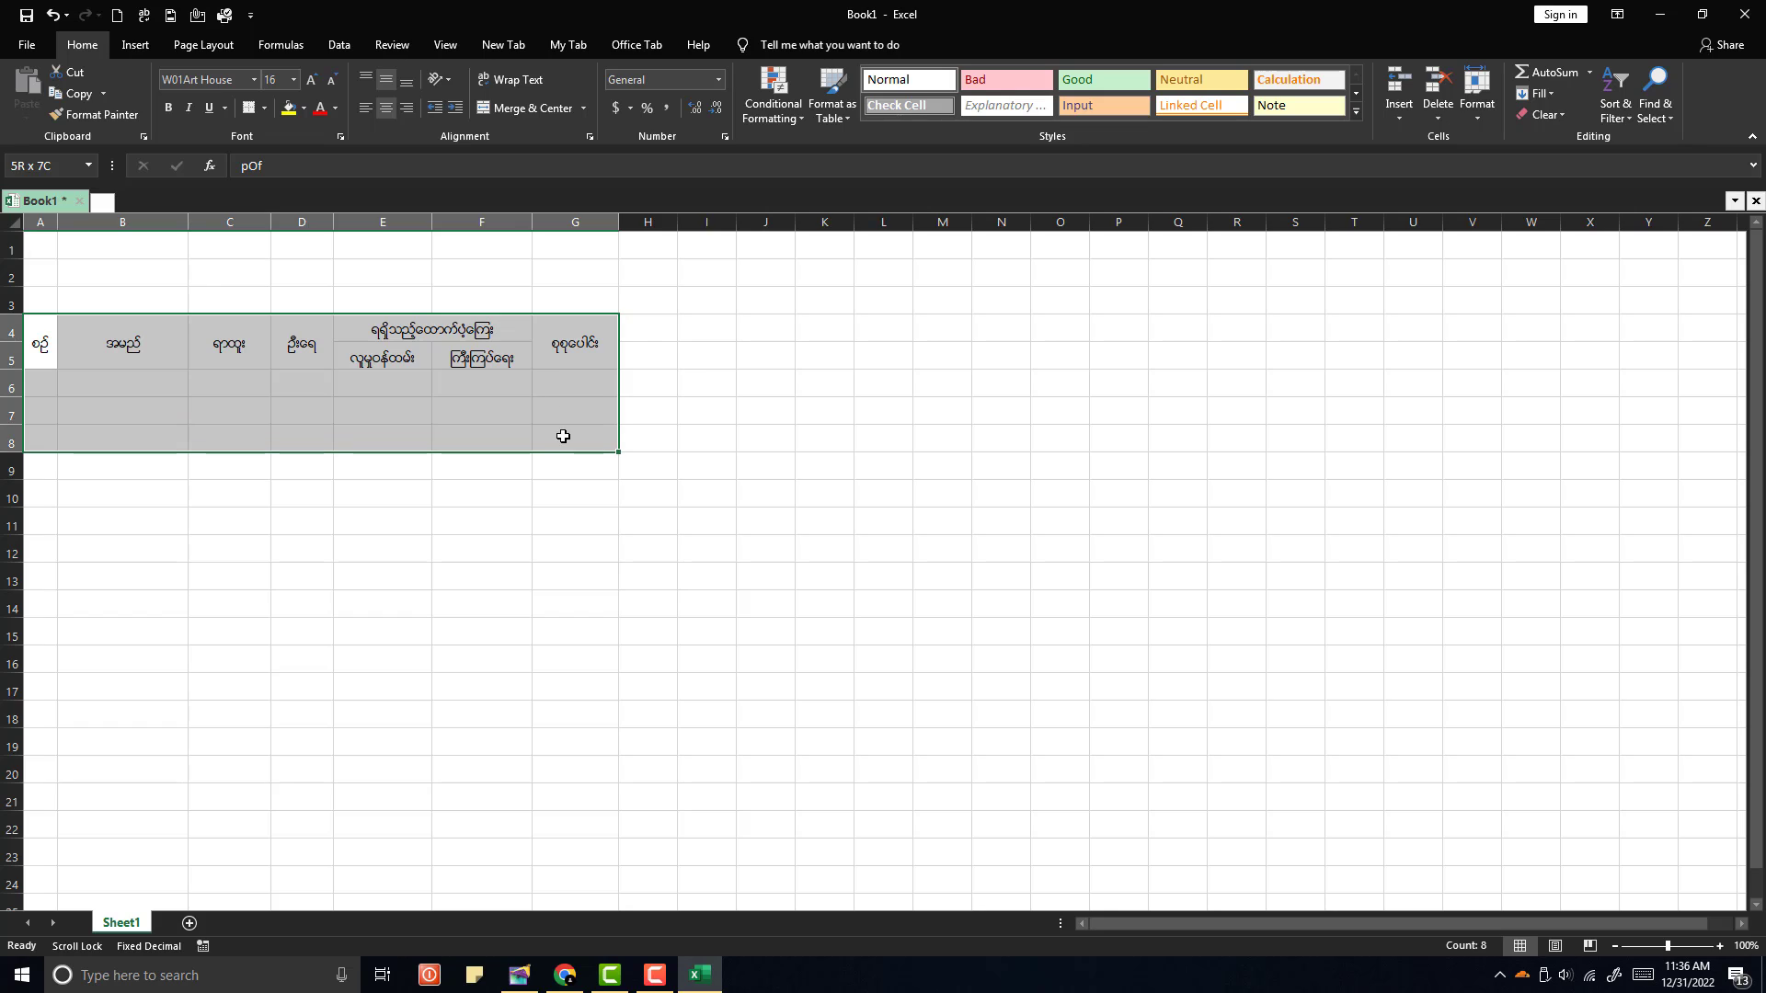
pyautogui.click(449, 430)
pyautogui.moveTo(40, 343); pyautogui.dragTo(582, 442)
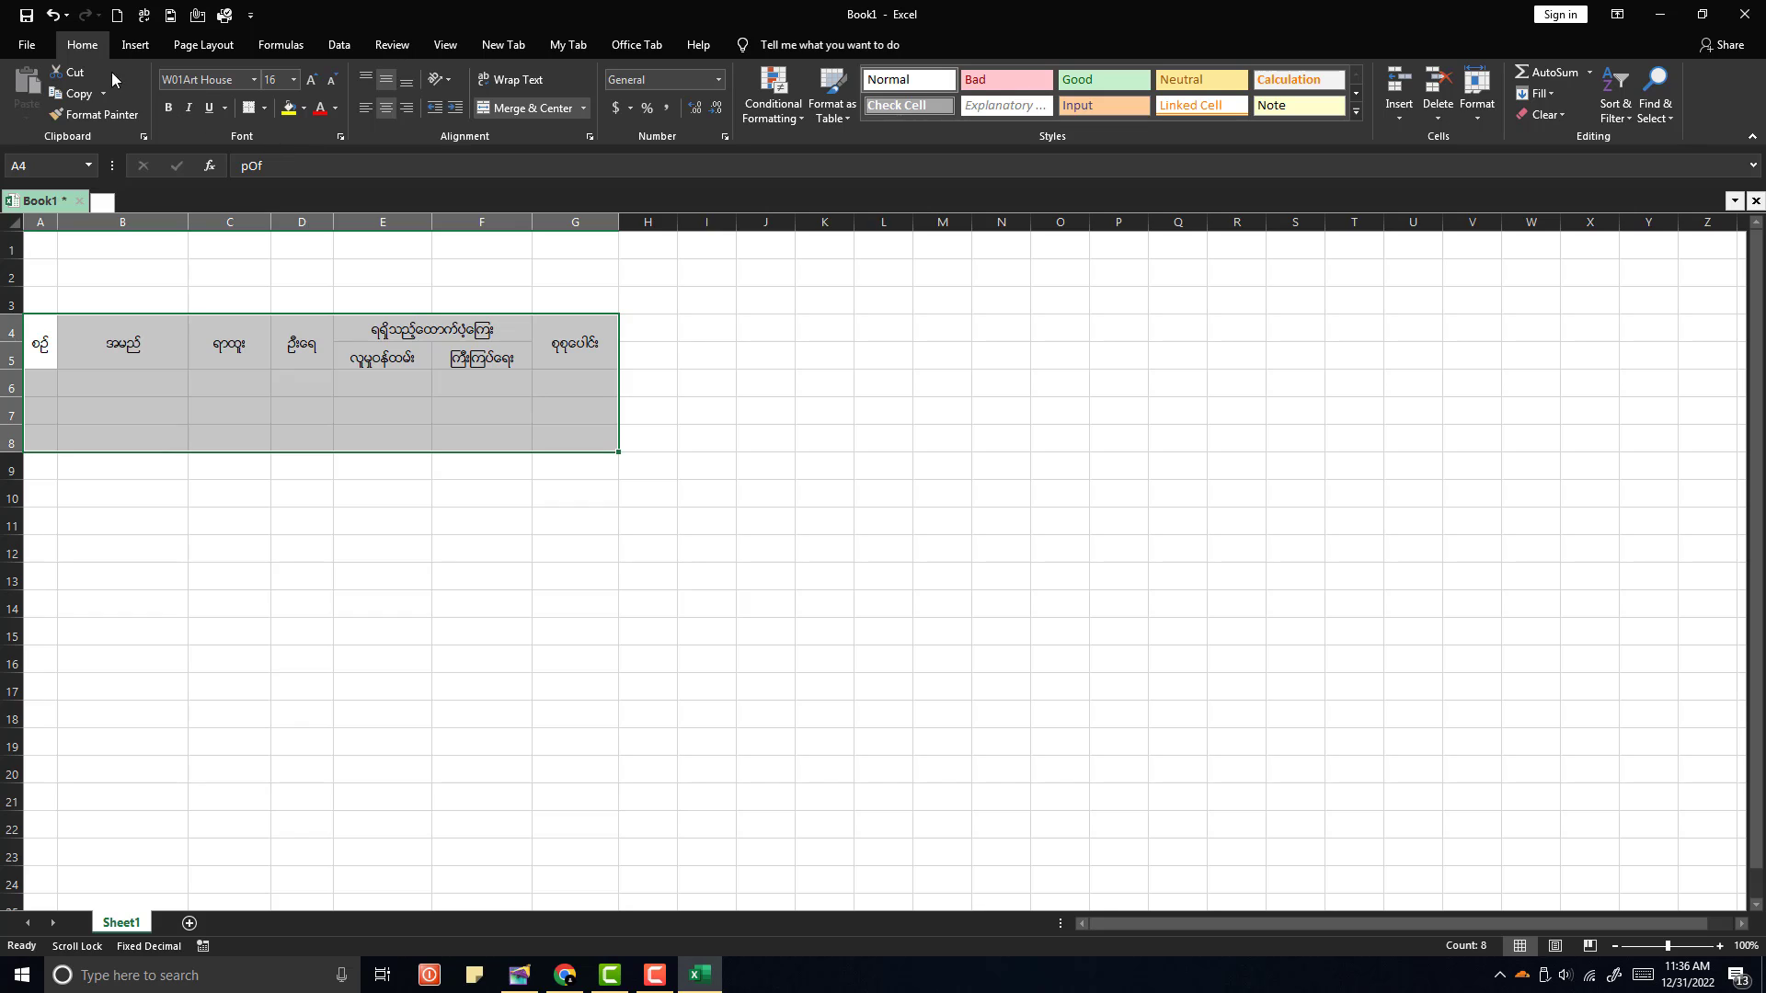
pyautogui.click(267, 108)
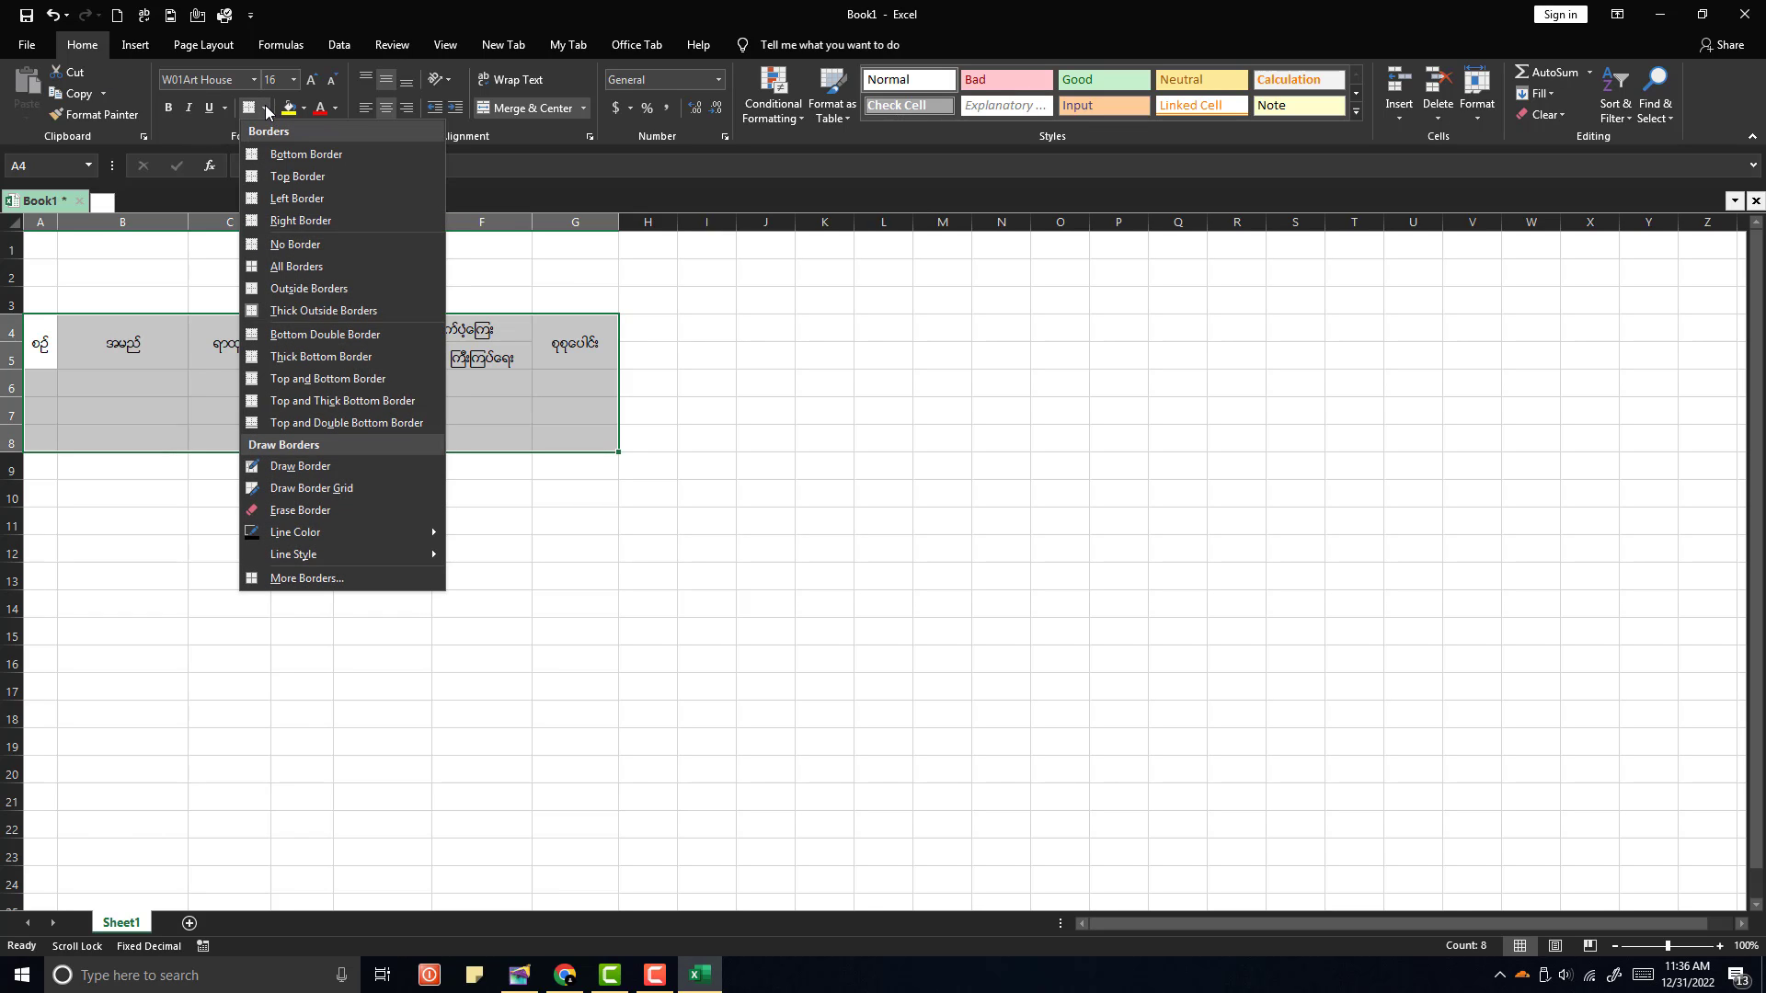
pyautogui.click(273, 267)
pyautogui.click(383, 521)
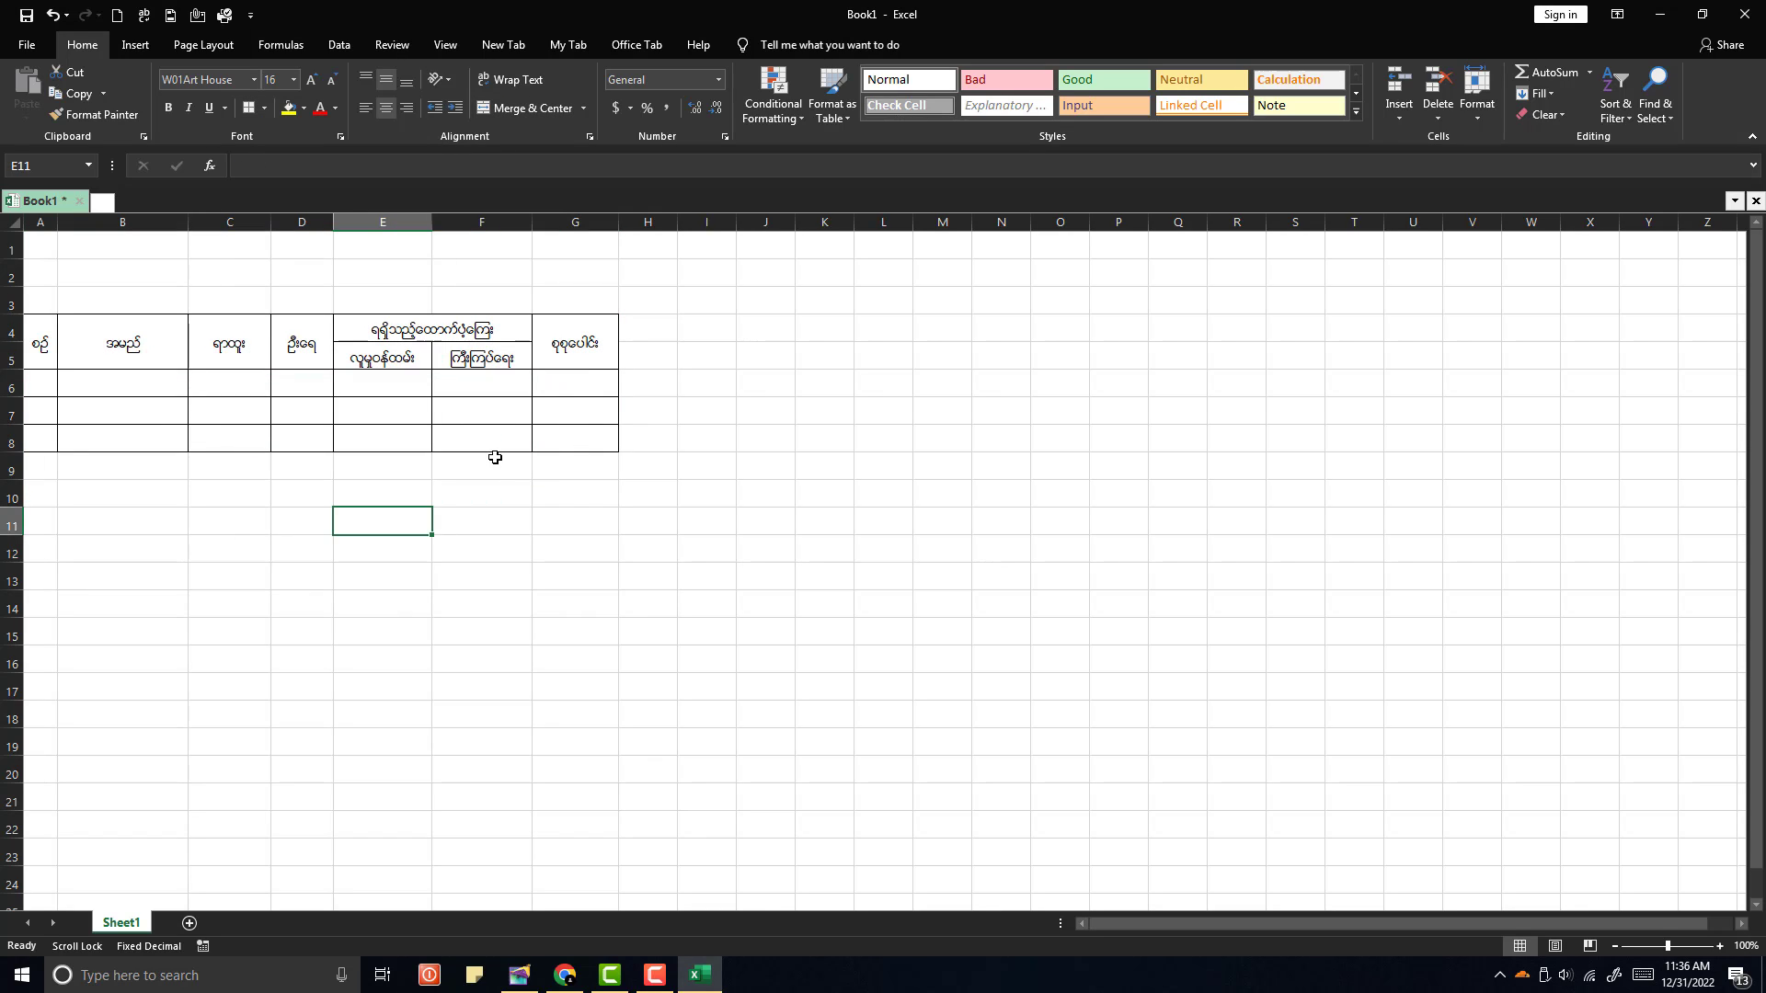
# Step: Copy the bordered table in A4:G8 and switch to the PageMaker document
pyautogui.moveTo(43, 343); pyautogui.dragTo(560, 429)
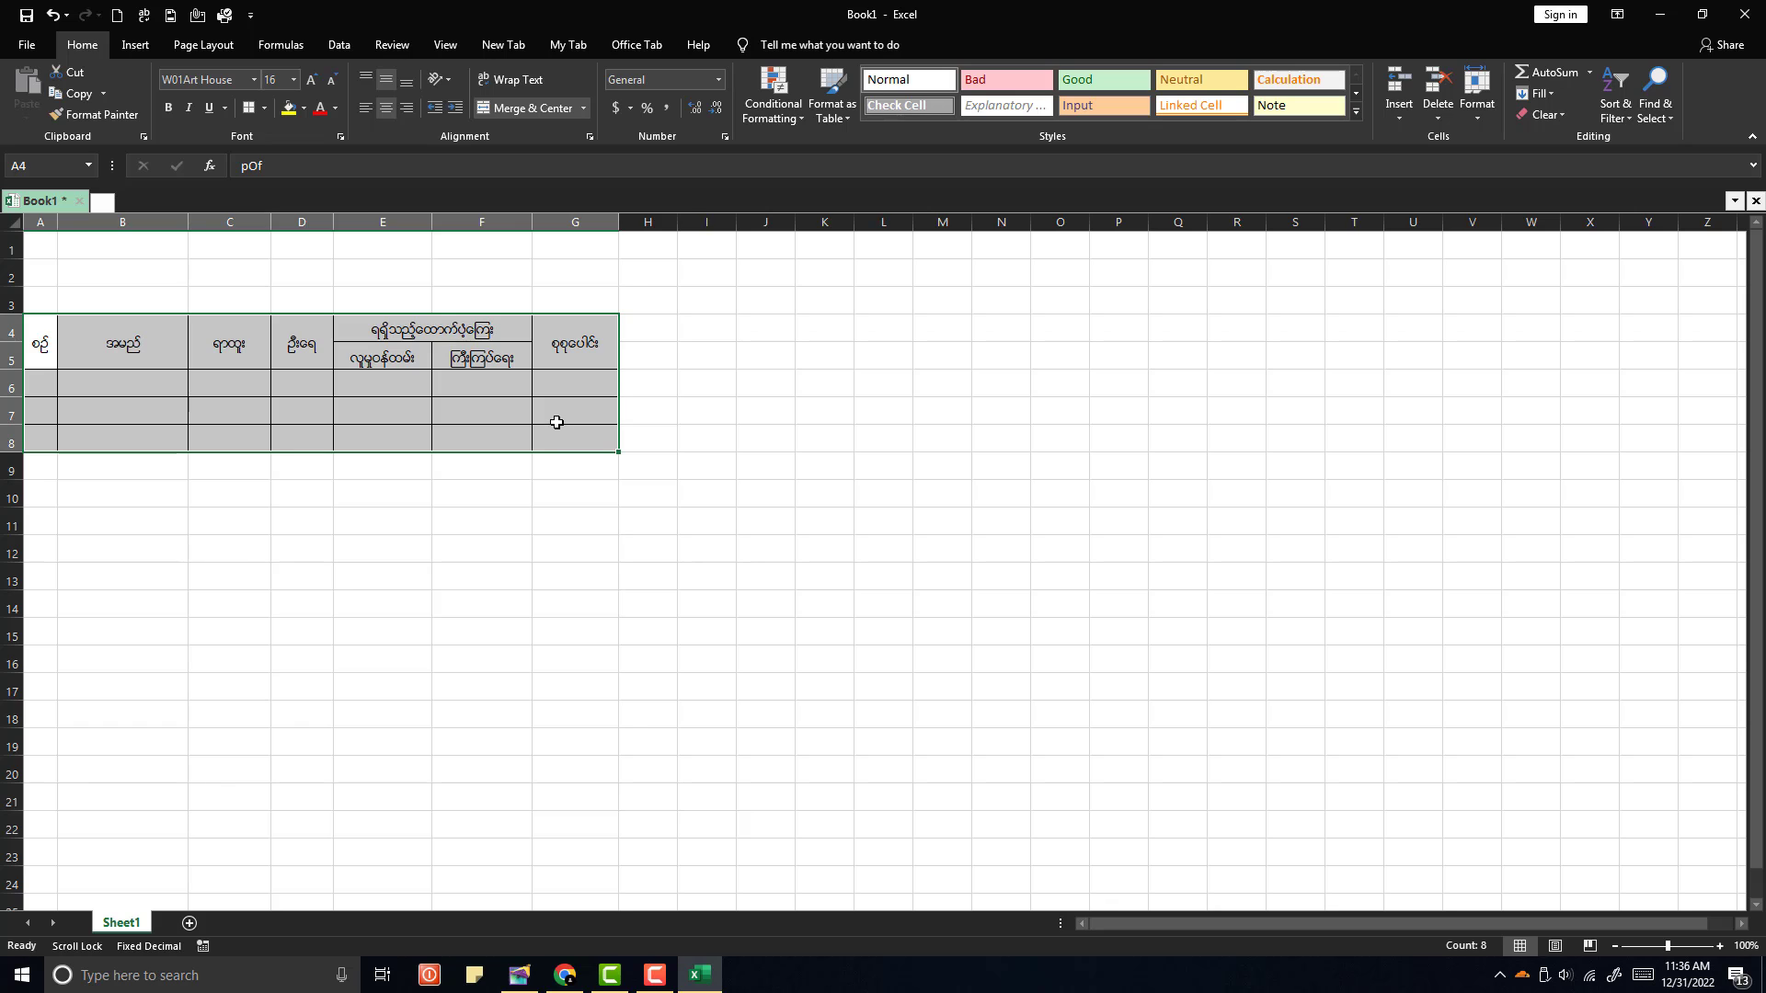
pyautogui.hotkey('ctrl', 'c')
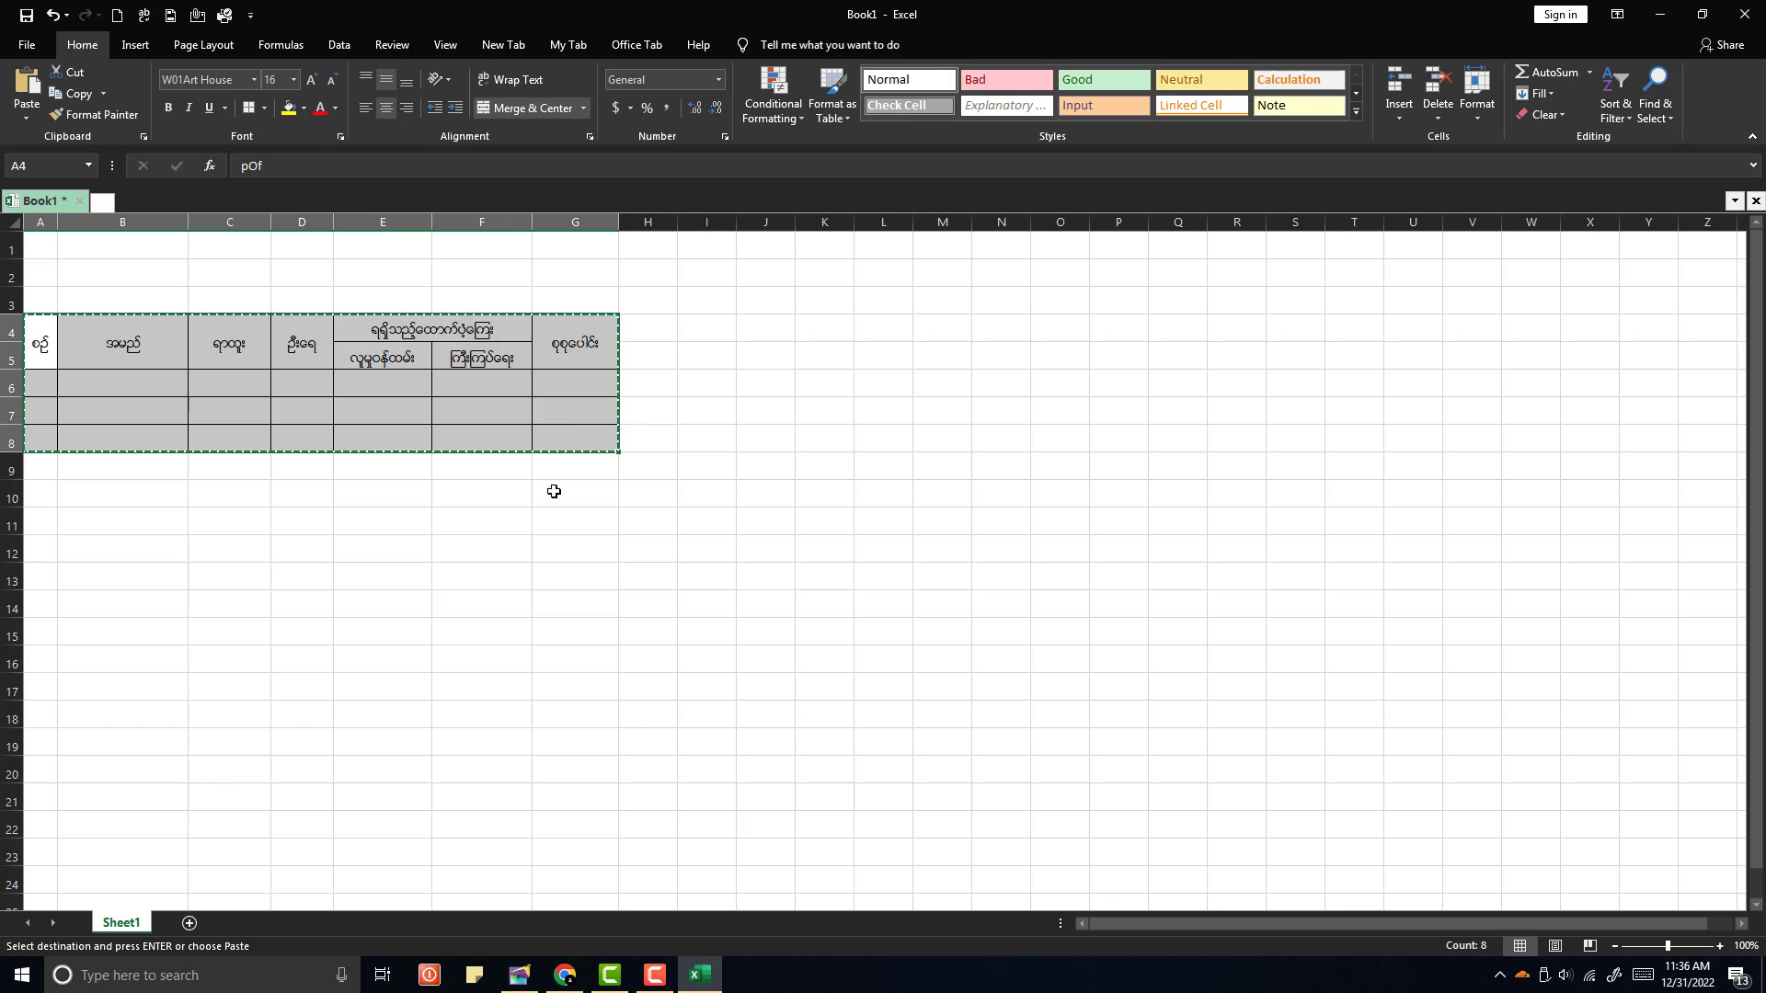
pyautogui.click(519, 975)
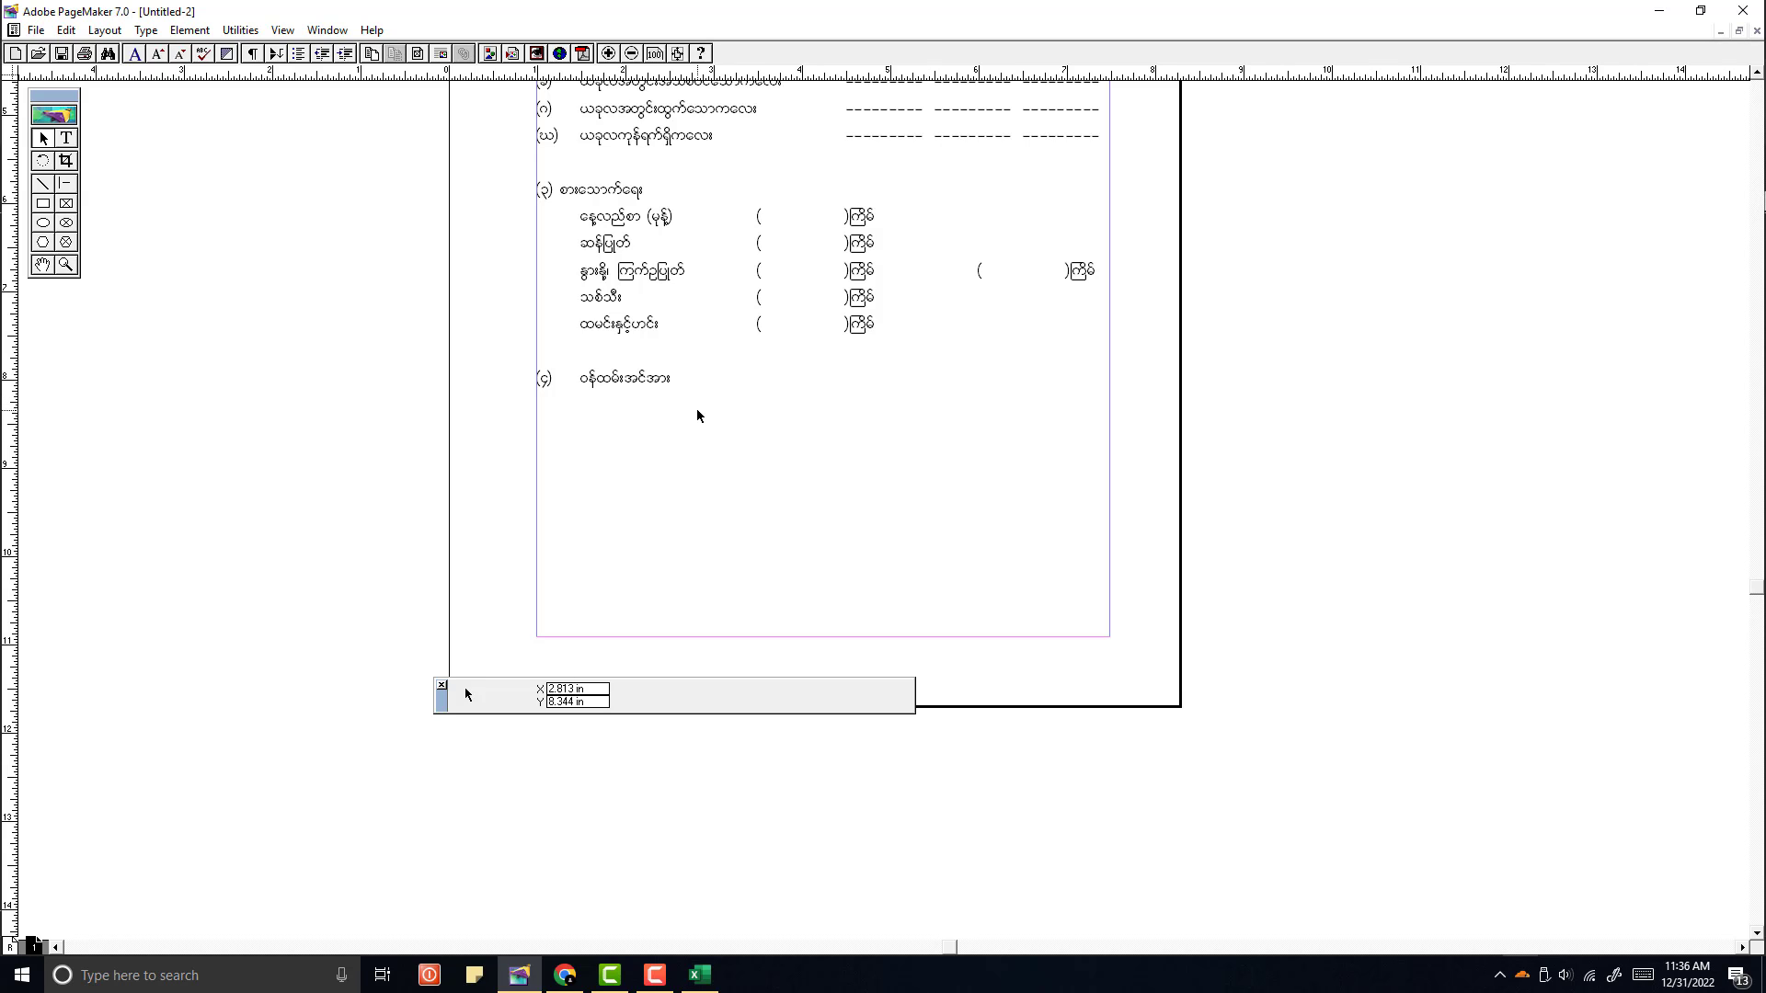
# Step: Align the report text block with the page margins at about 6.48 in wide and extend its lower edge to about 7.33 in high
pyautogui.click(675, 316)
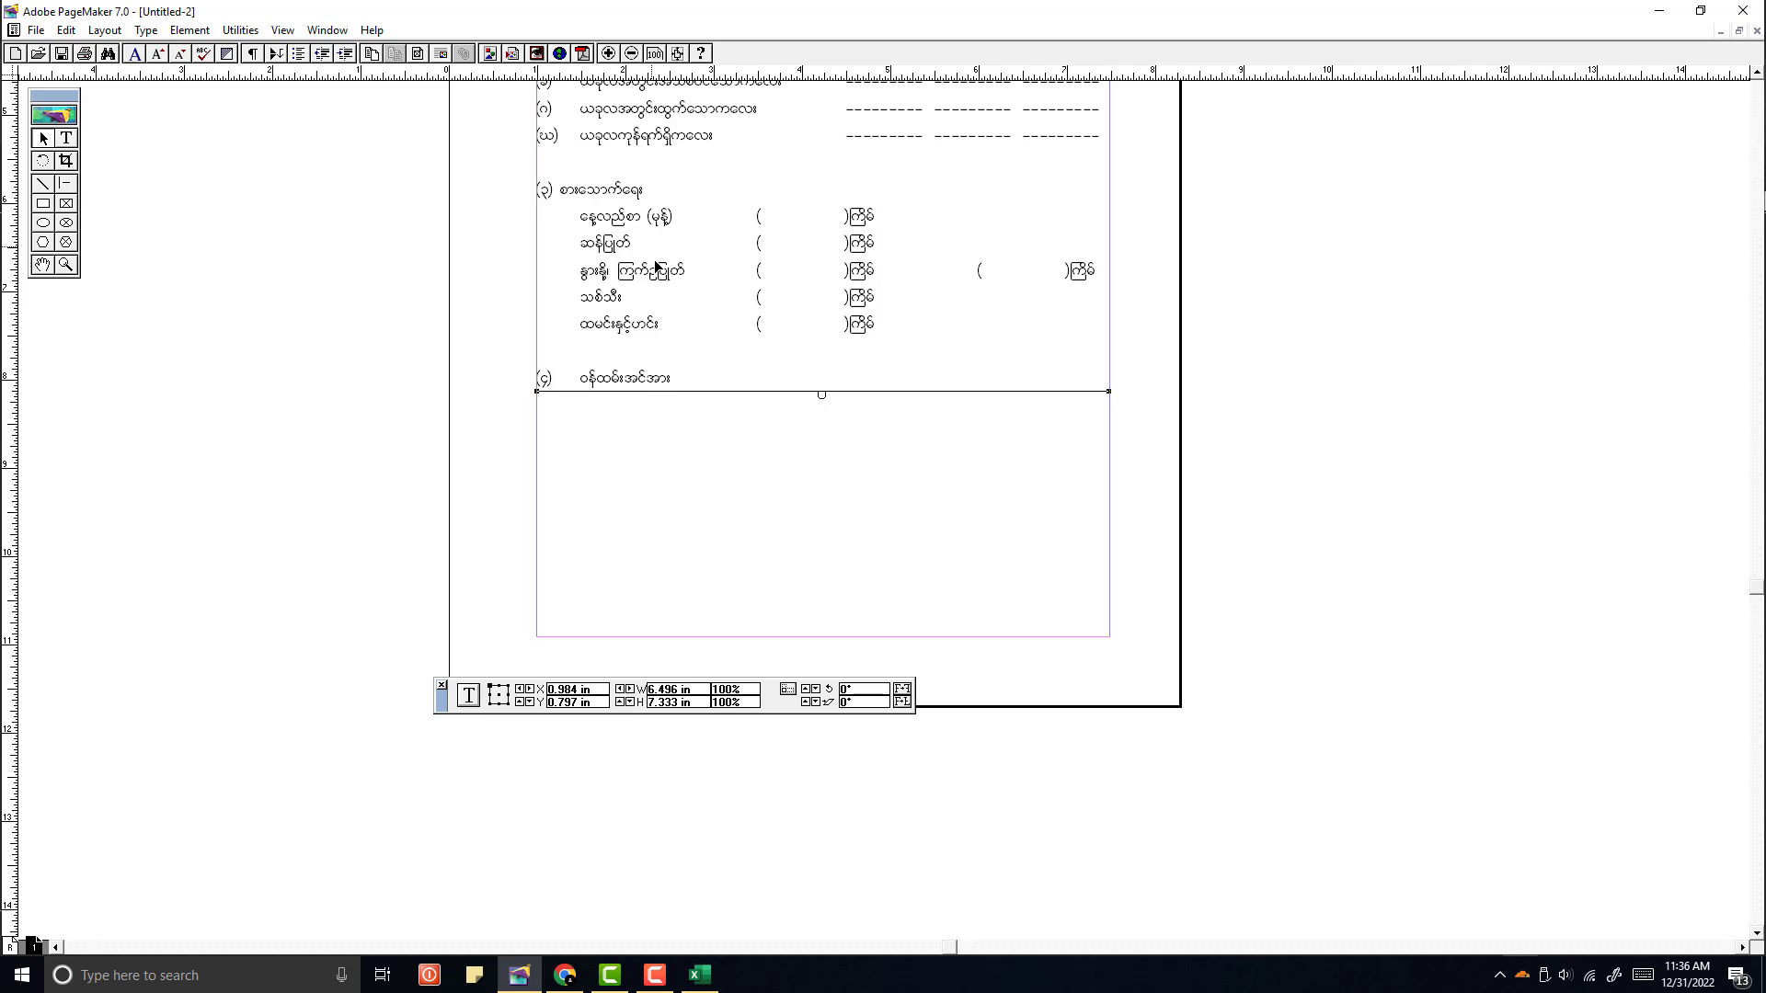
pyautogui.scroll(5, 656, 267)
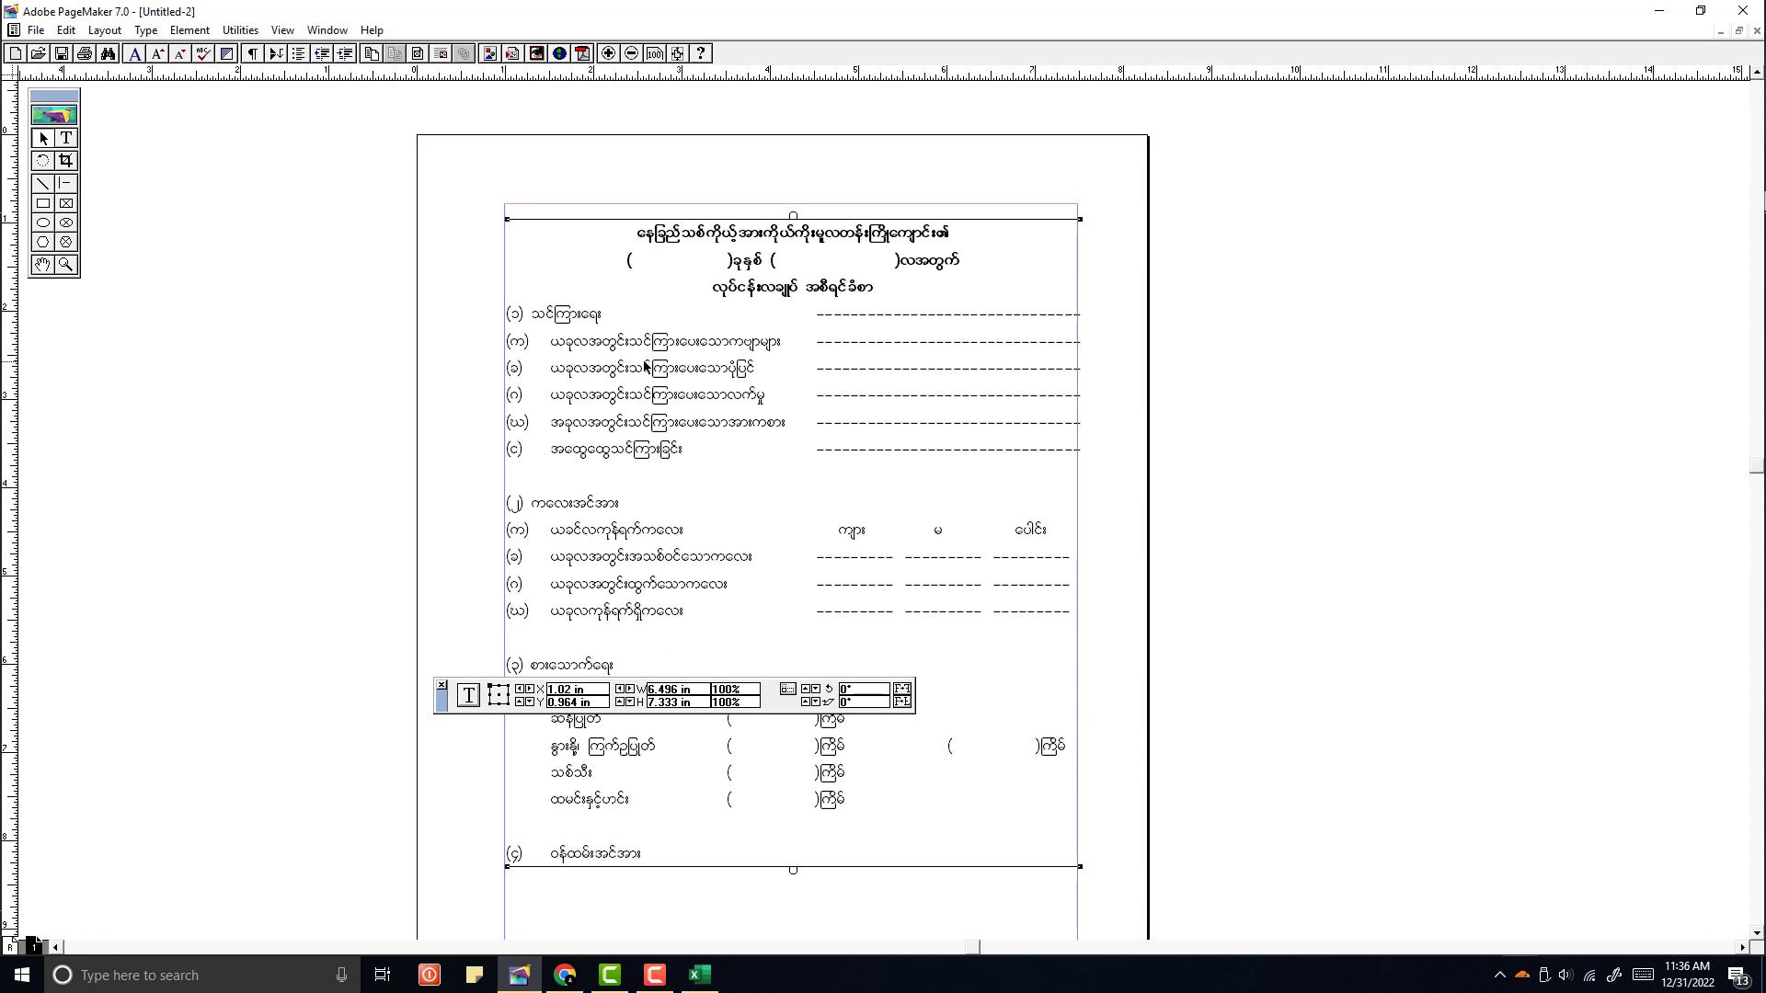
pyautogui.moveTo(645, 366); pyautogui.dragTo(607, 299)
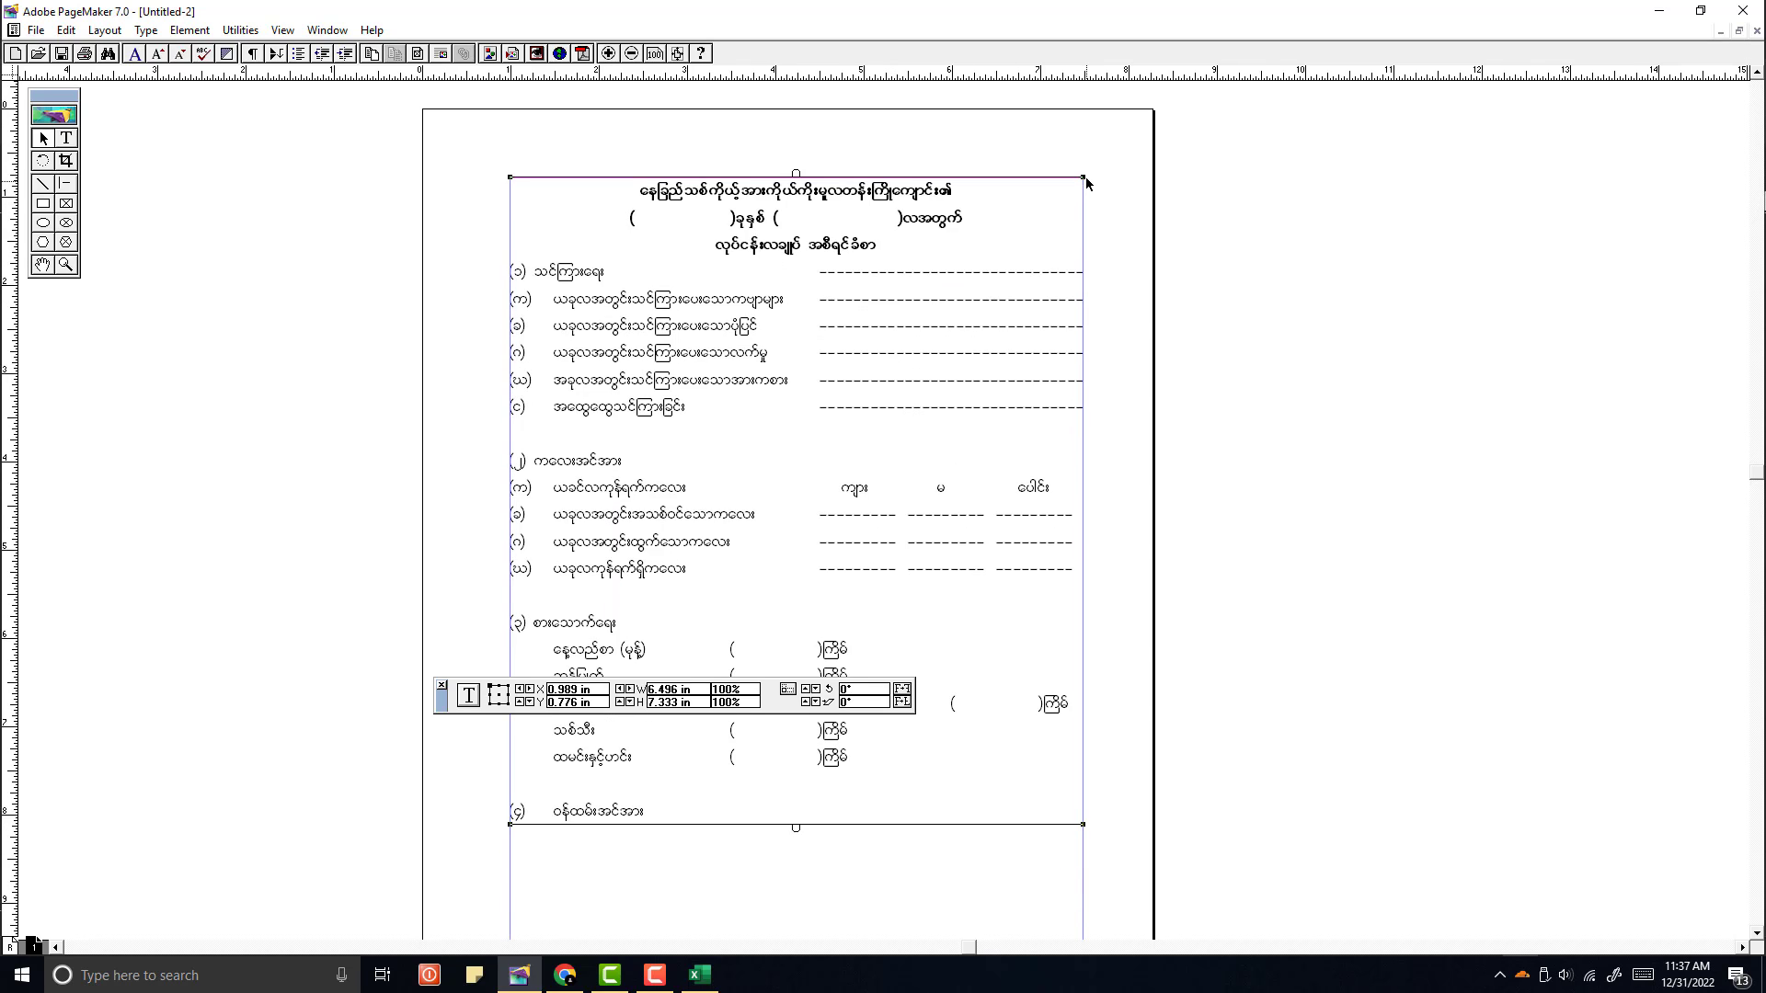
pyautogui.moveTo(1086, 177); pyautogui.dragTo(1087, 193)
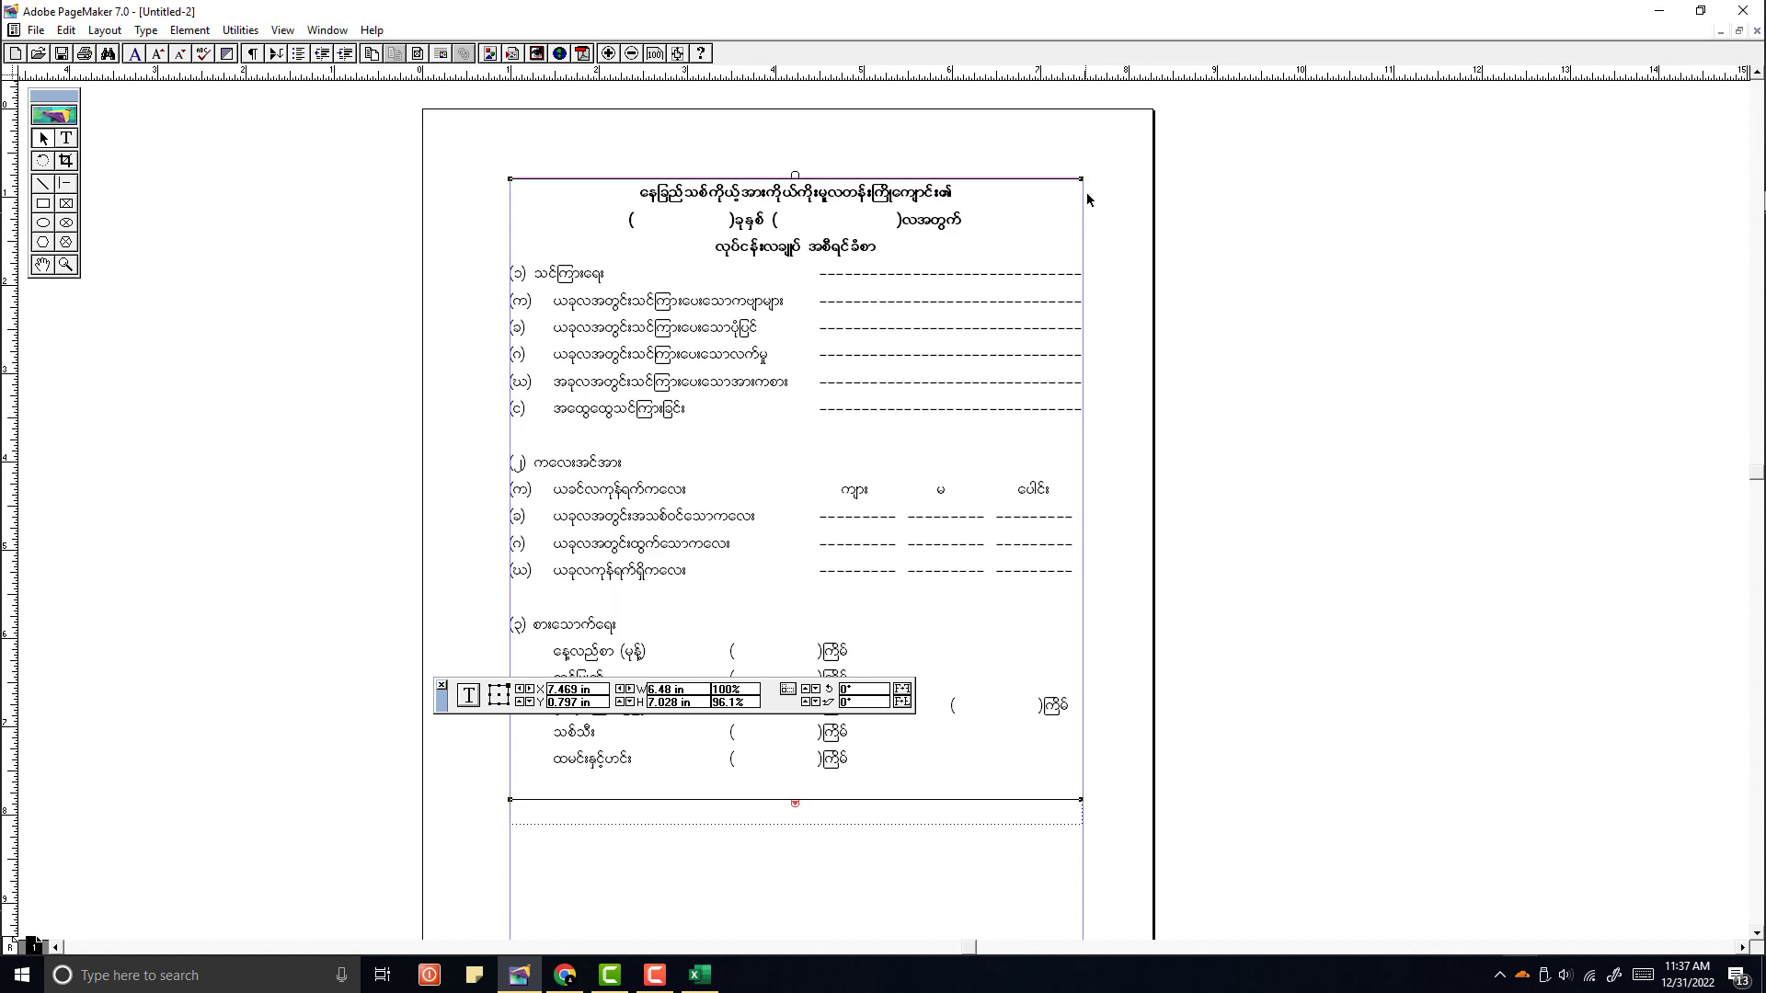
pyautogui.click(848, 292)
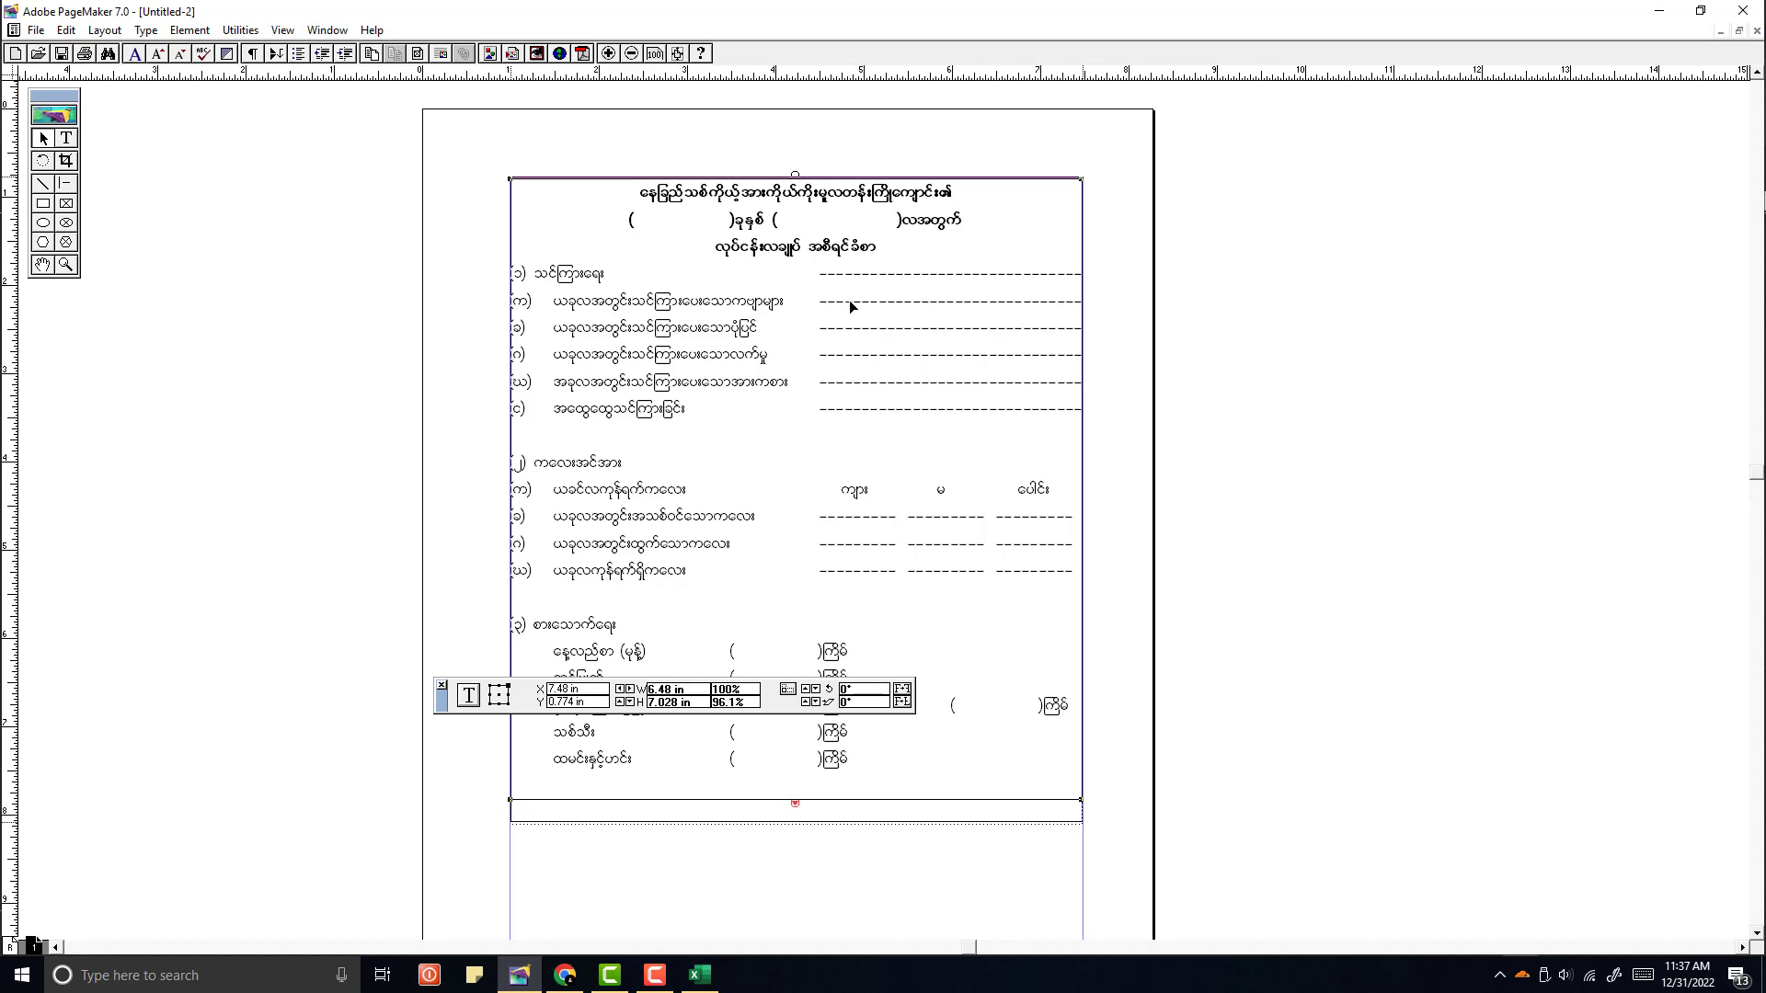
pyautogui.moveTo(848, 299); pyautogui.dragTo(848, 301)
pyautogui.moveTo(723, 549); pyautogui.dragTo(750, 318)
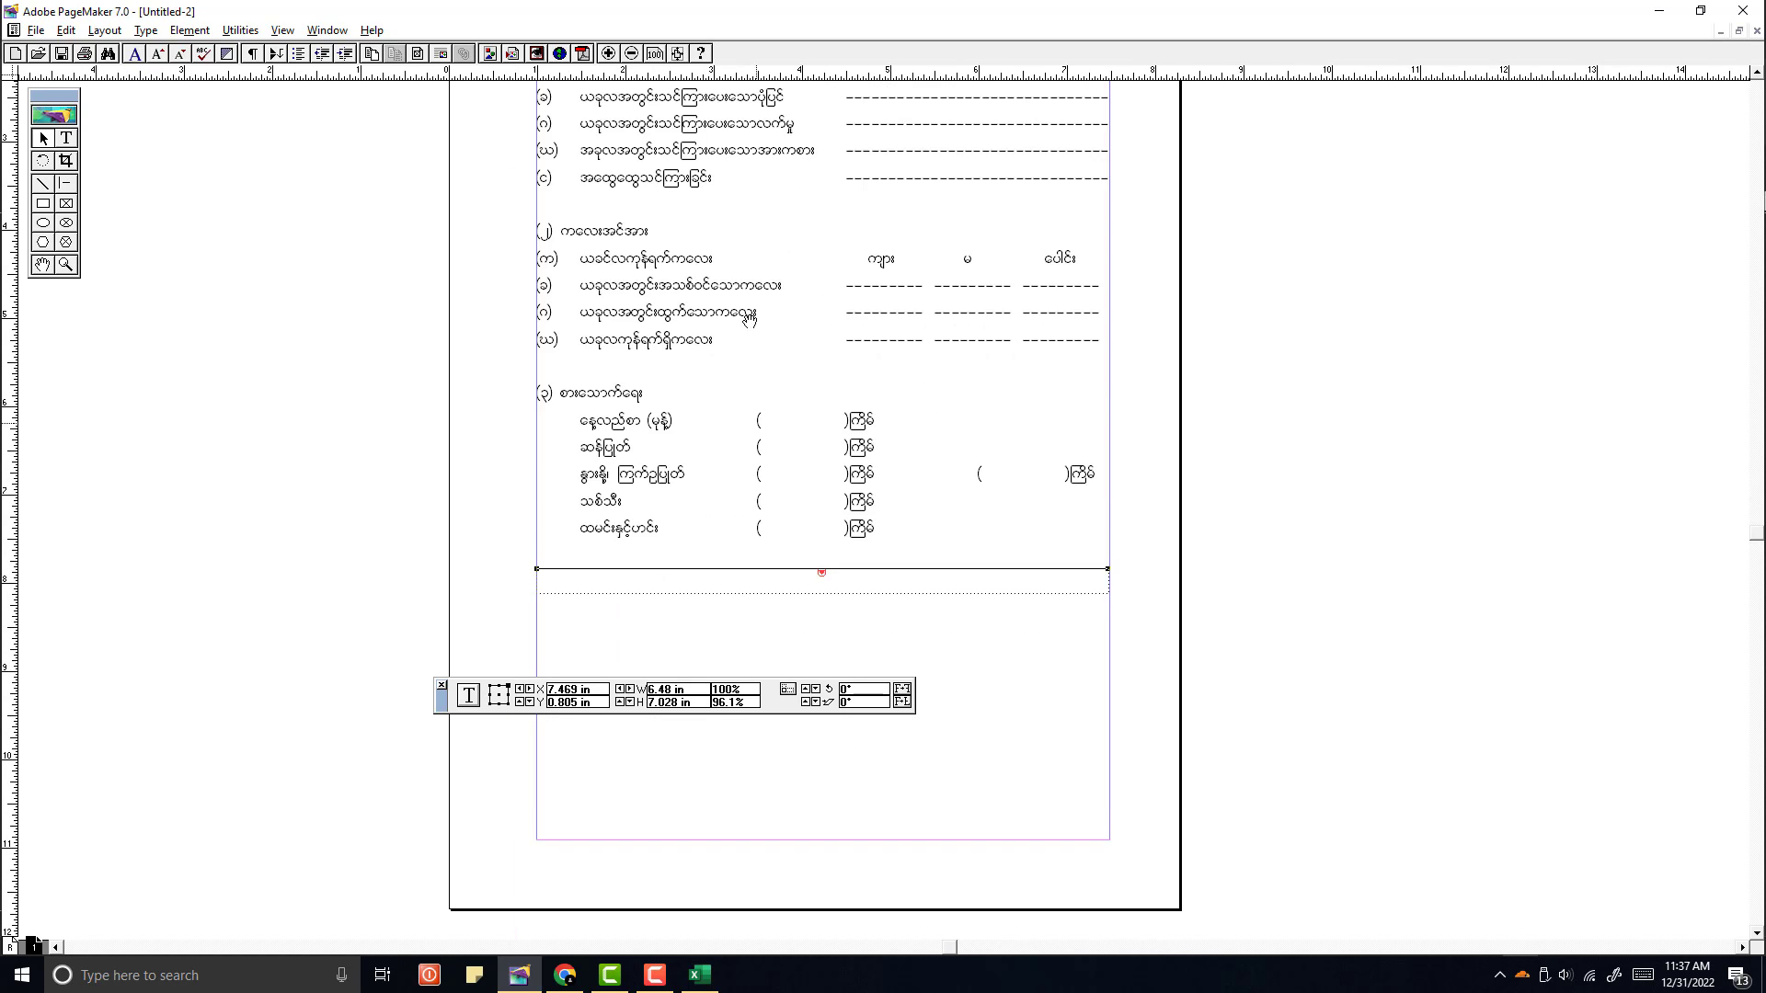
pyautogui.scroll(-3, 750, 317)
pyautogui.moveTo(816, 405); pyautogui.dragTo(800, 497)
pyautogui.scroll(-2, 800, 500)
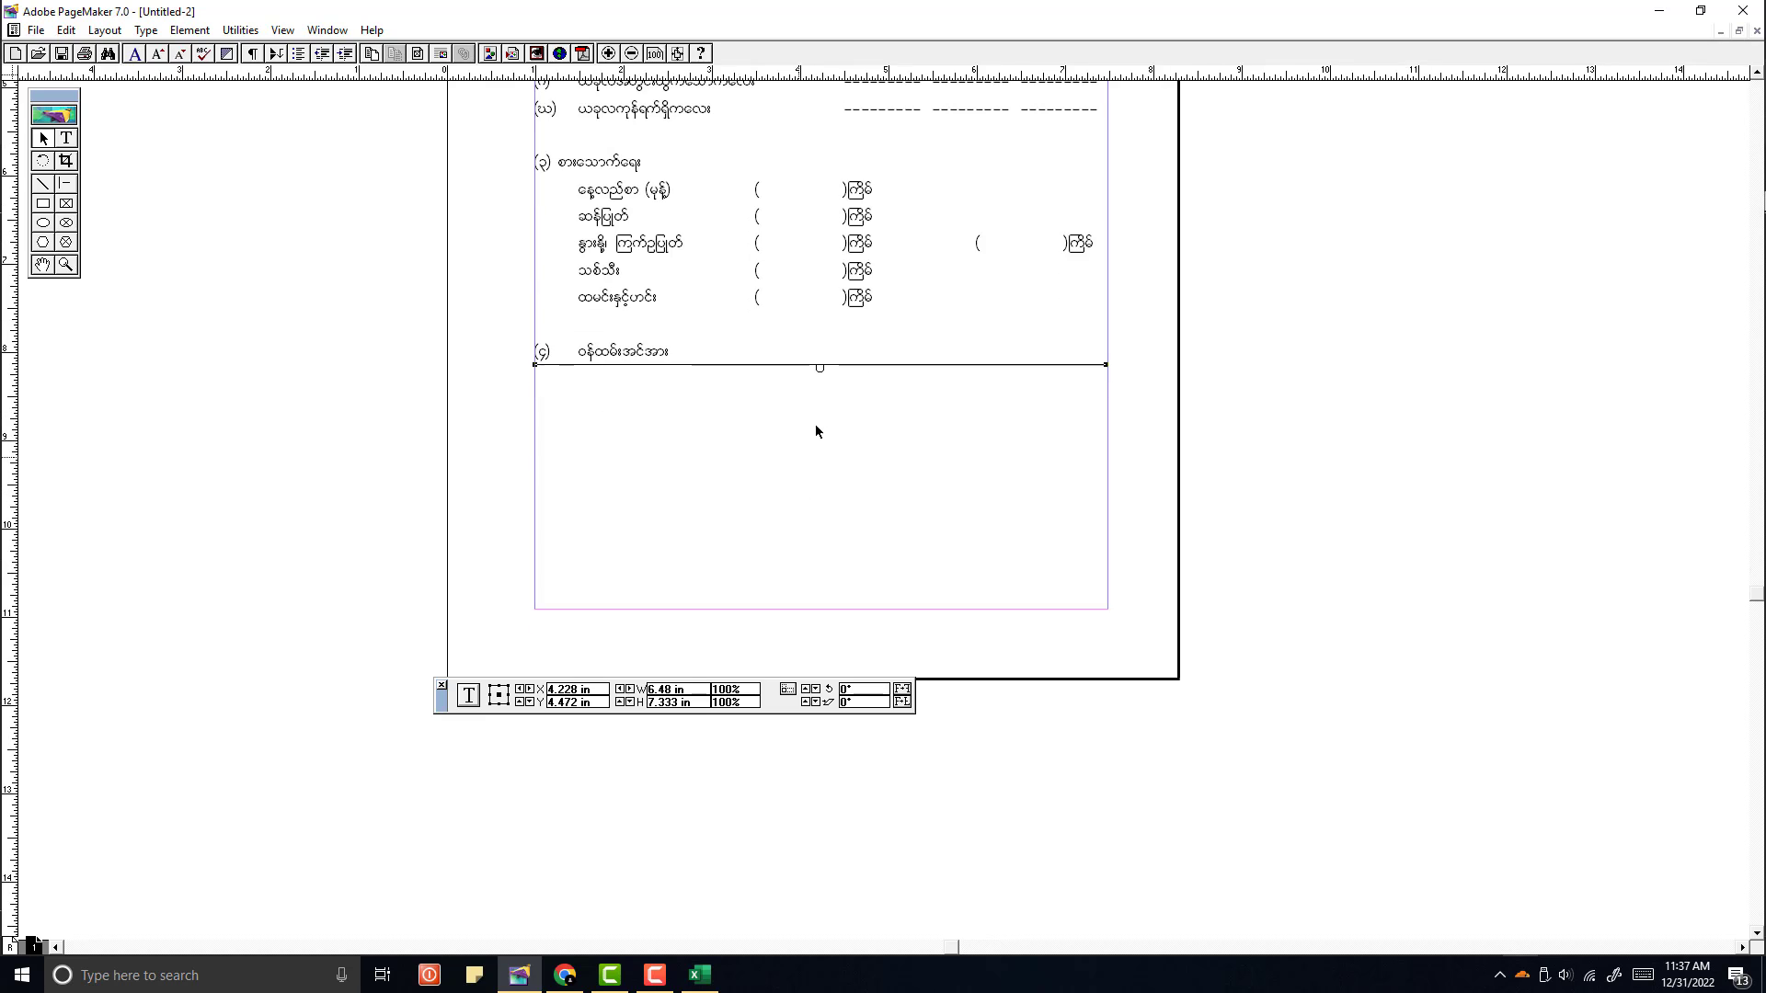
# Step: Paste the copied table as a Microsoft Excel Worksheet object and place it below the heading "(၄) ဝန်ထမ်းအင်အား"
pyautogui.click(110, 216)
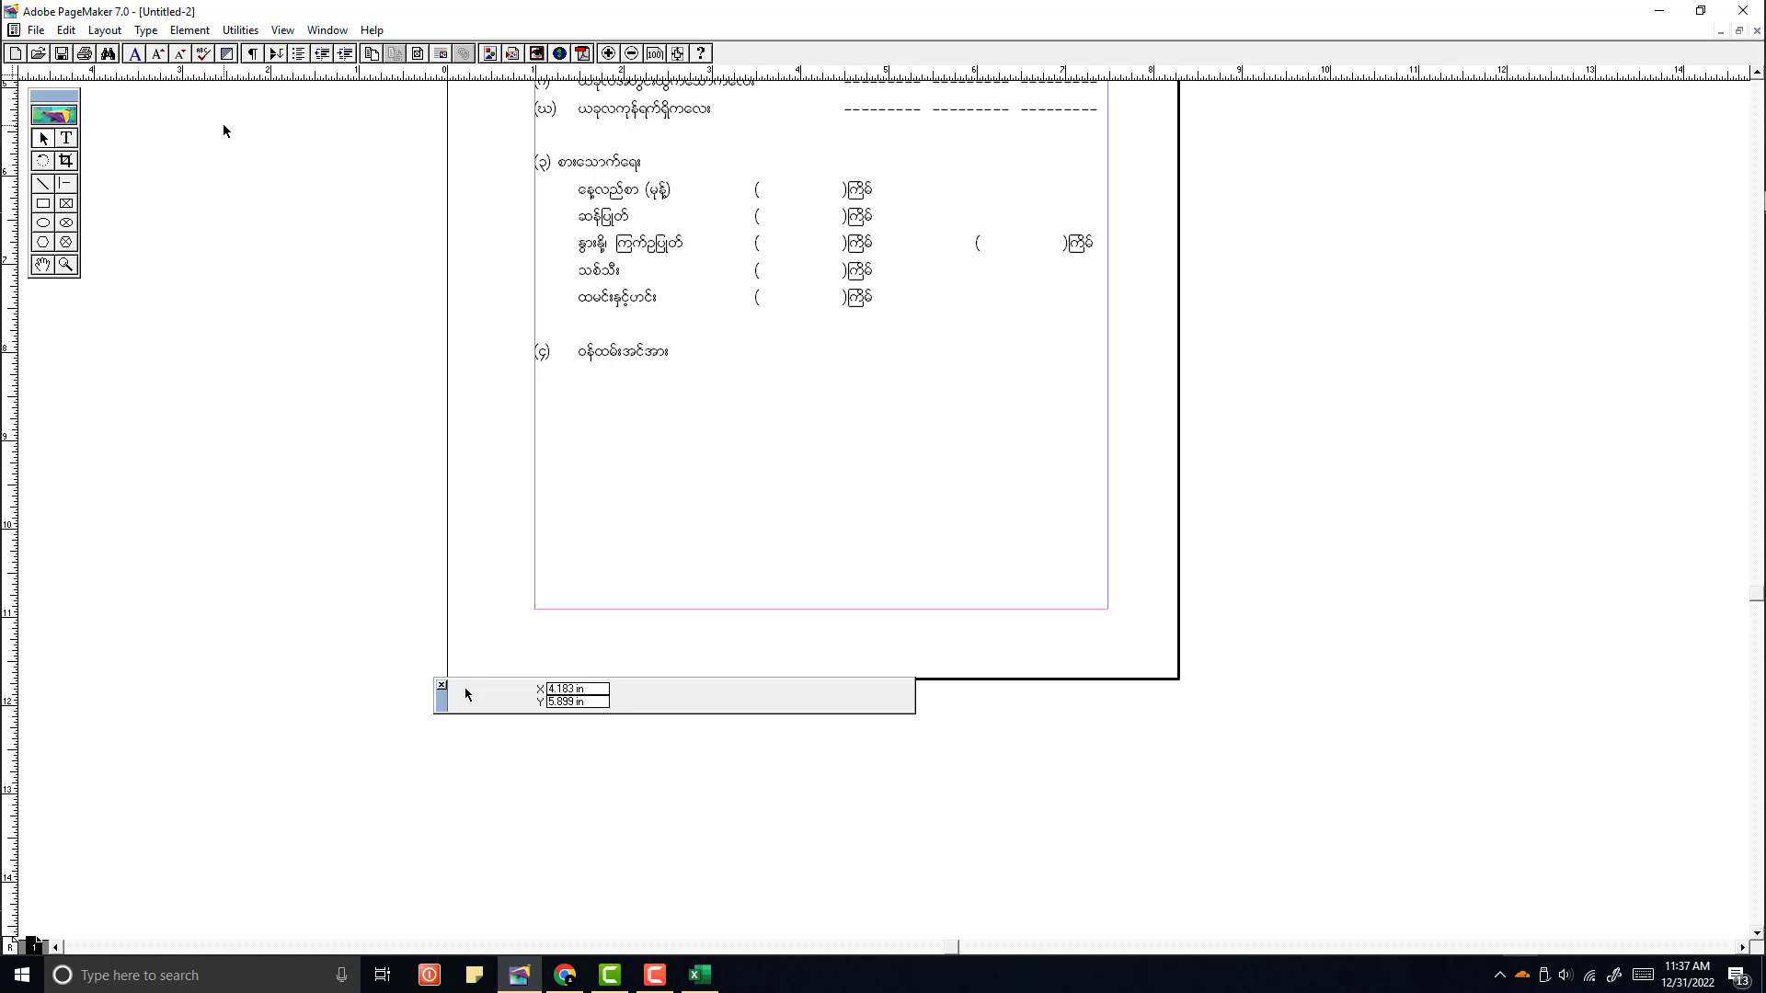
pyautogui.hotkey('alt', 'e')
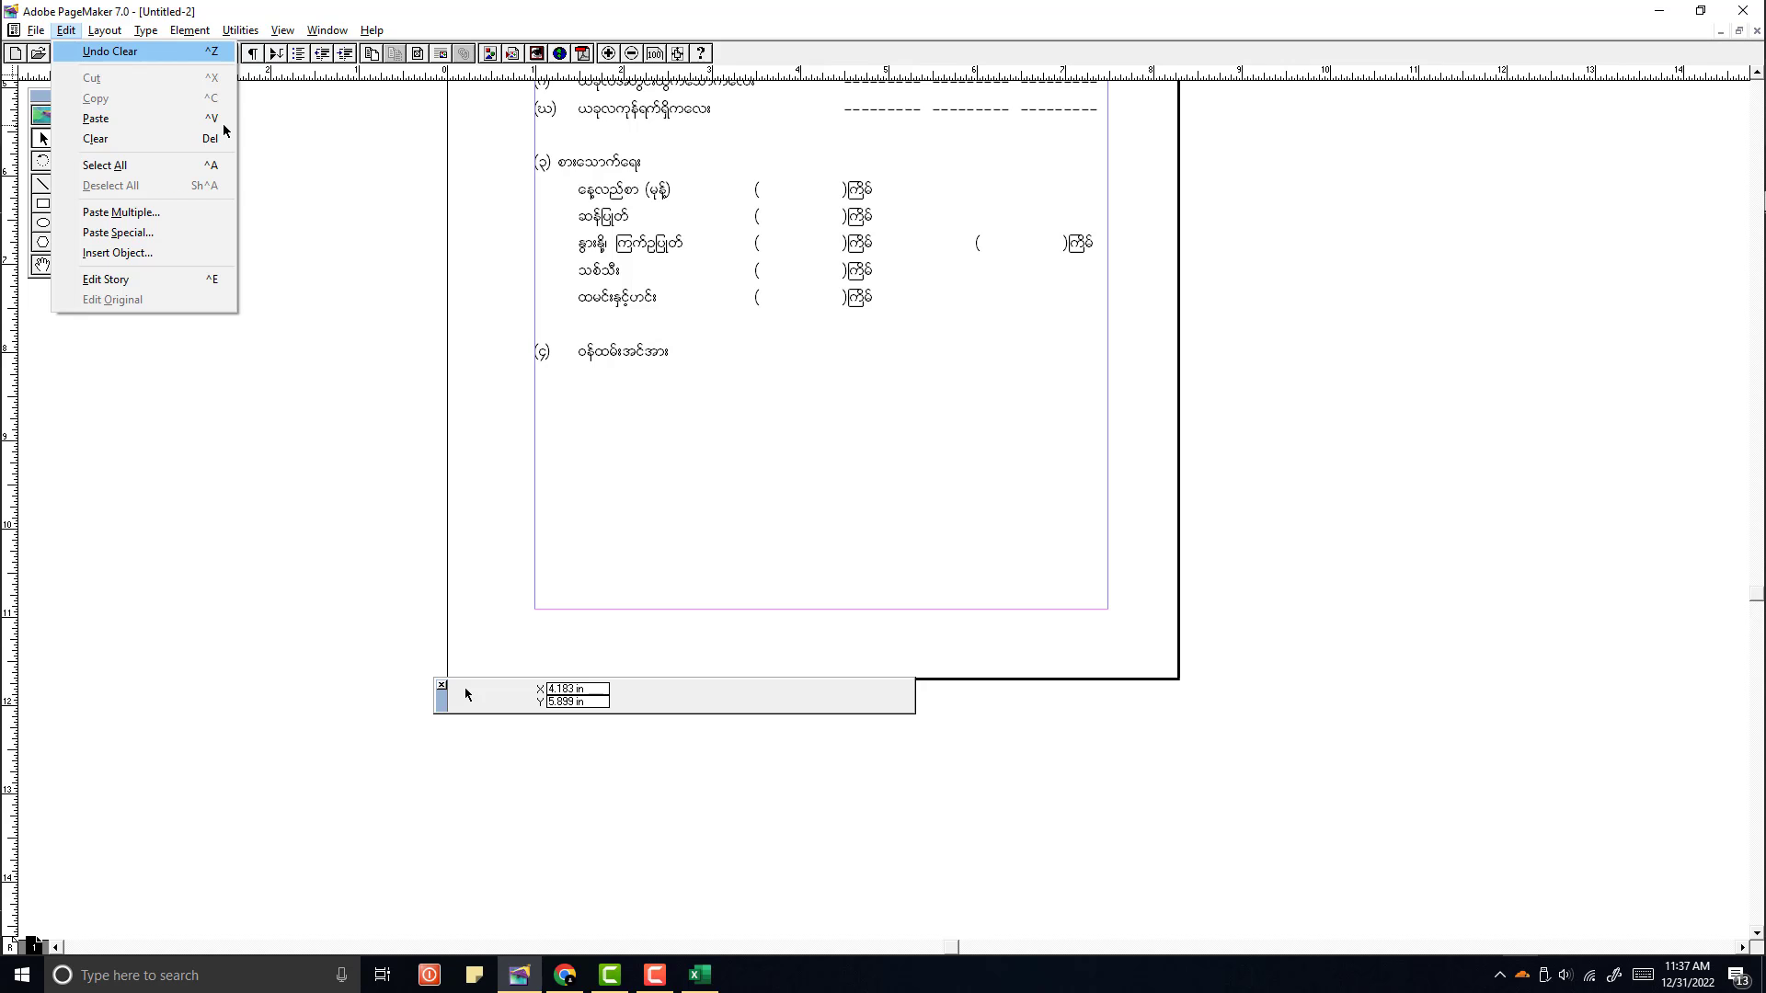
pyautogui.press('s')
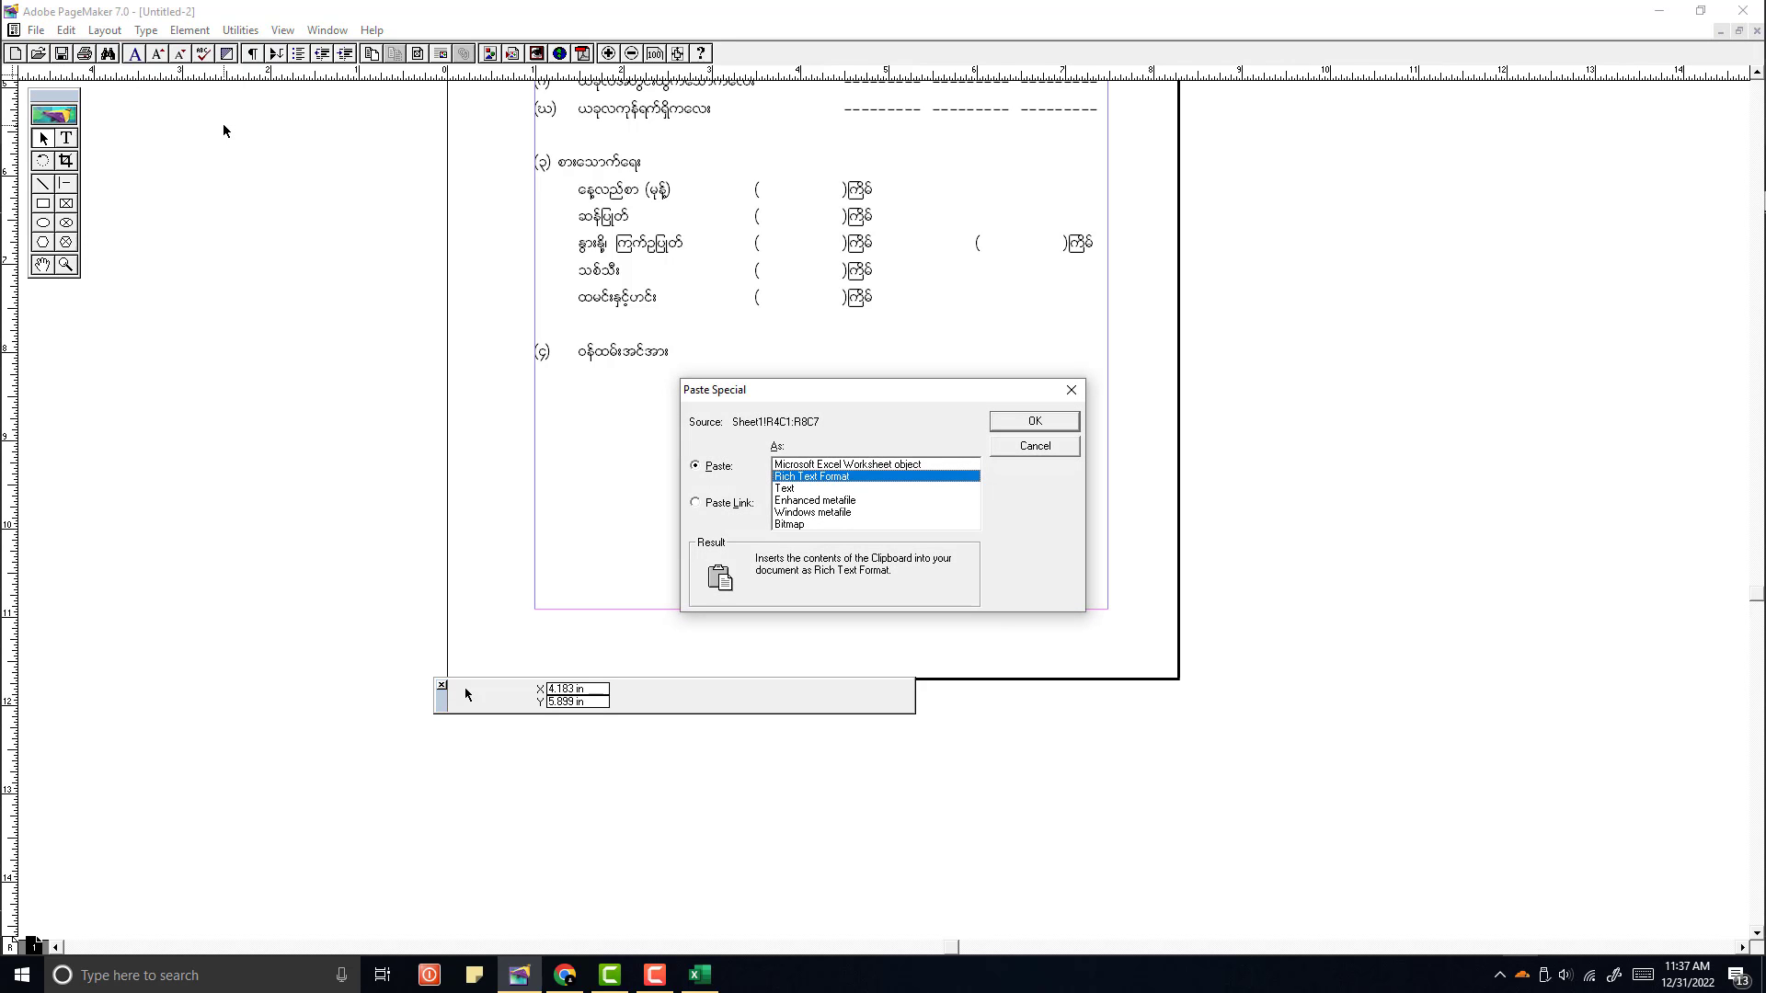
pyautogui.press('Up')
pyautogui.press('Return')
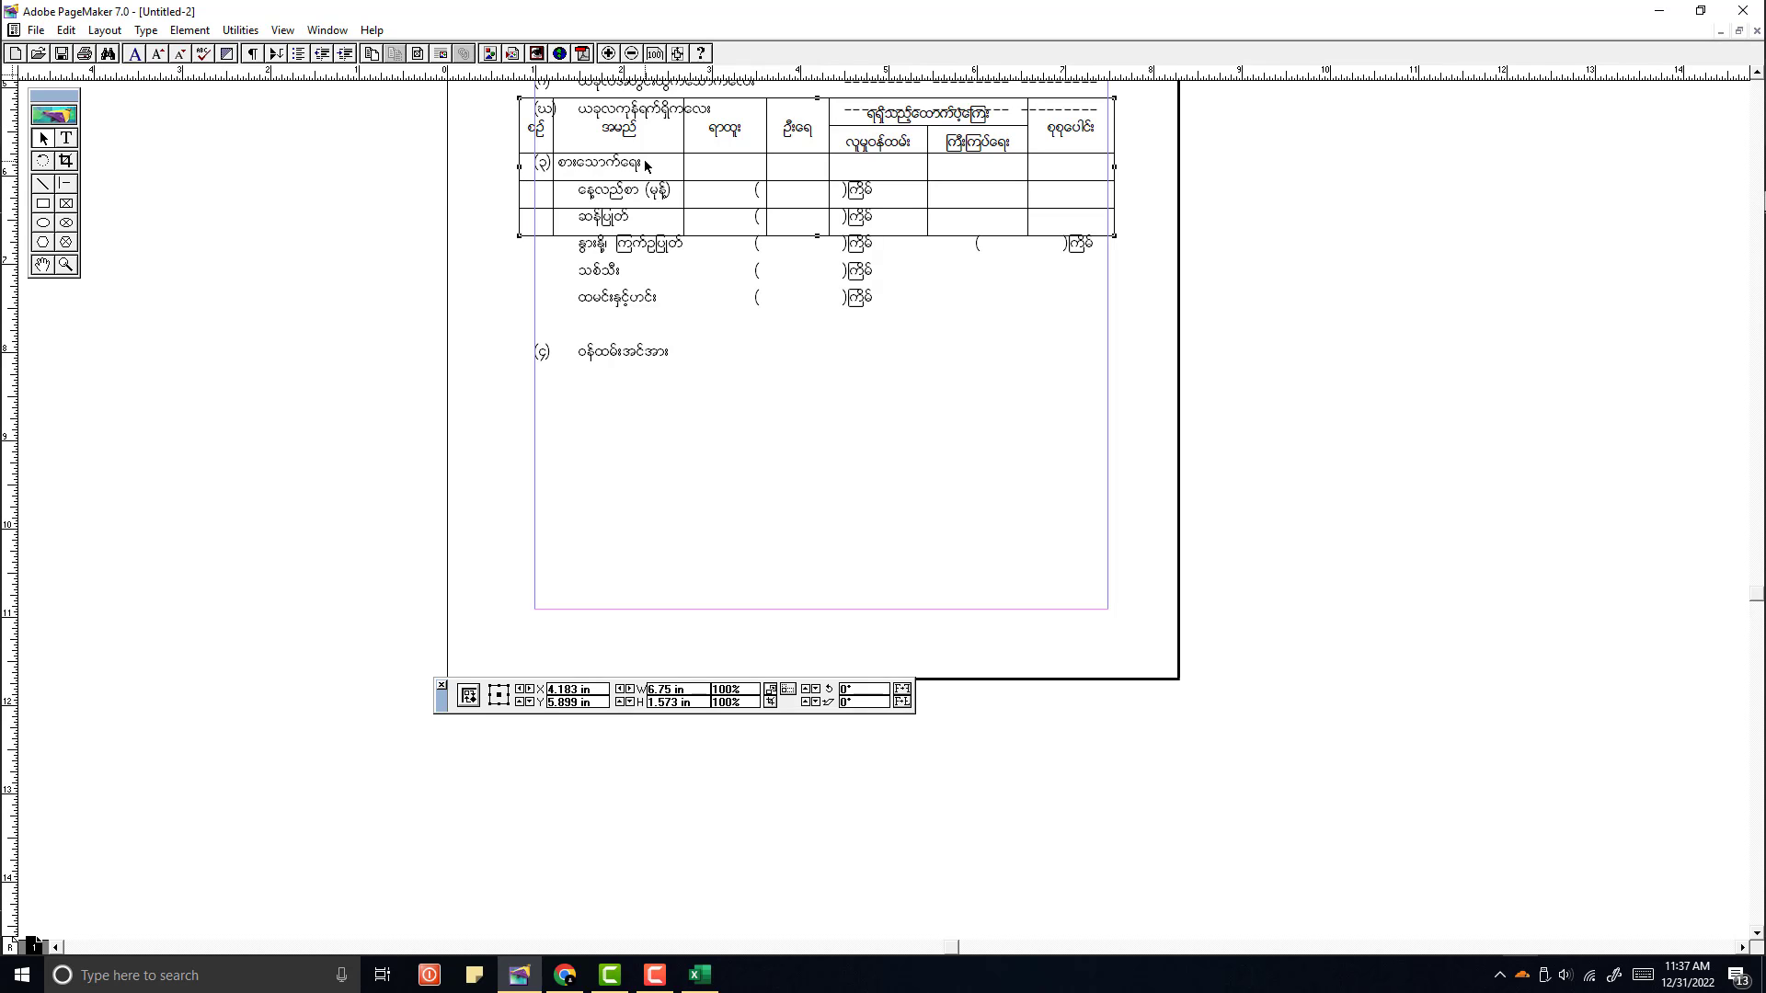
pyautogui.moveTo(645, 166); pyautogui.dragTo(665, 447)
# Step: Delete the pasted table, try a regular paste placed below the staff strength heading, and delete that text block
pyautogui.hotkey('ctrl', 'z')
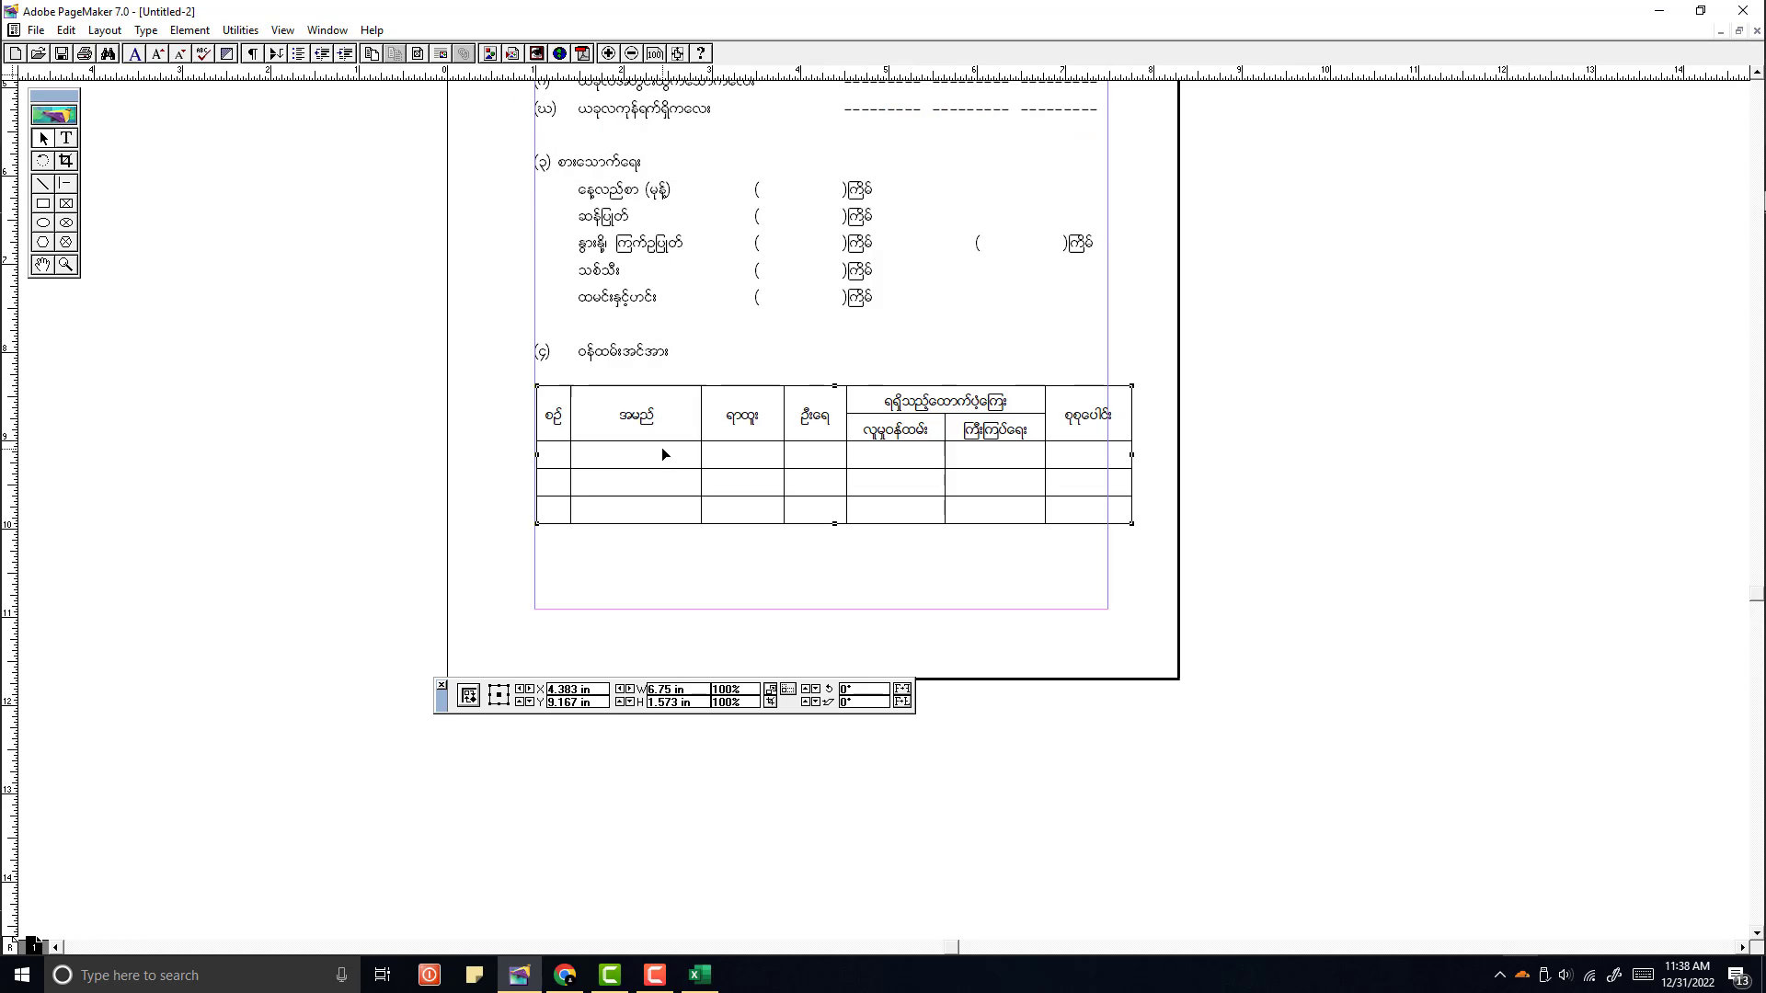
pyautogui.press('Delete')
pyautogui.hotkey('ctrl', 'z')
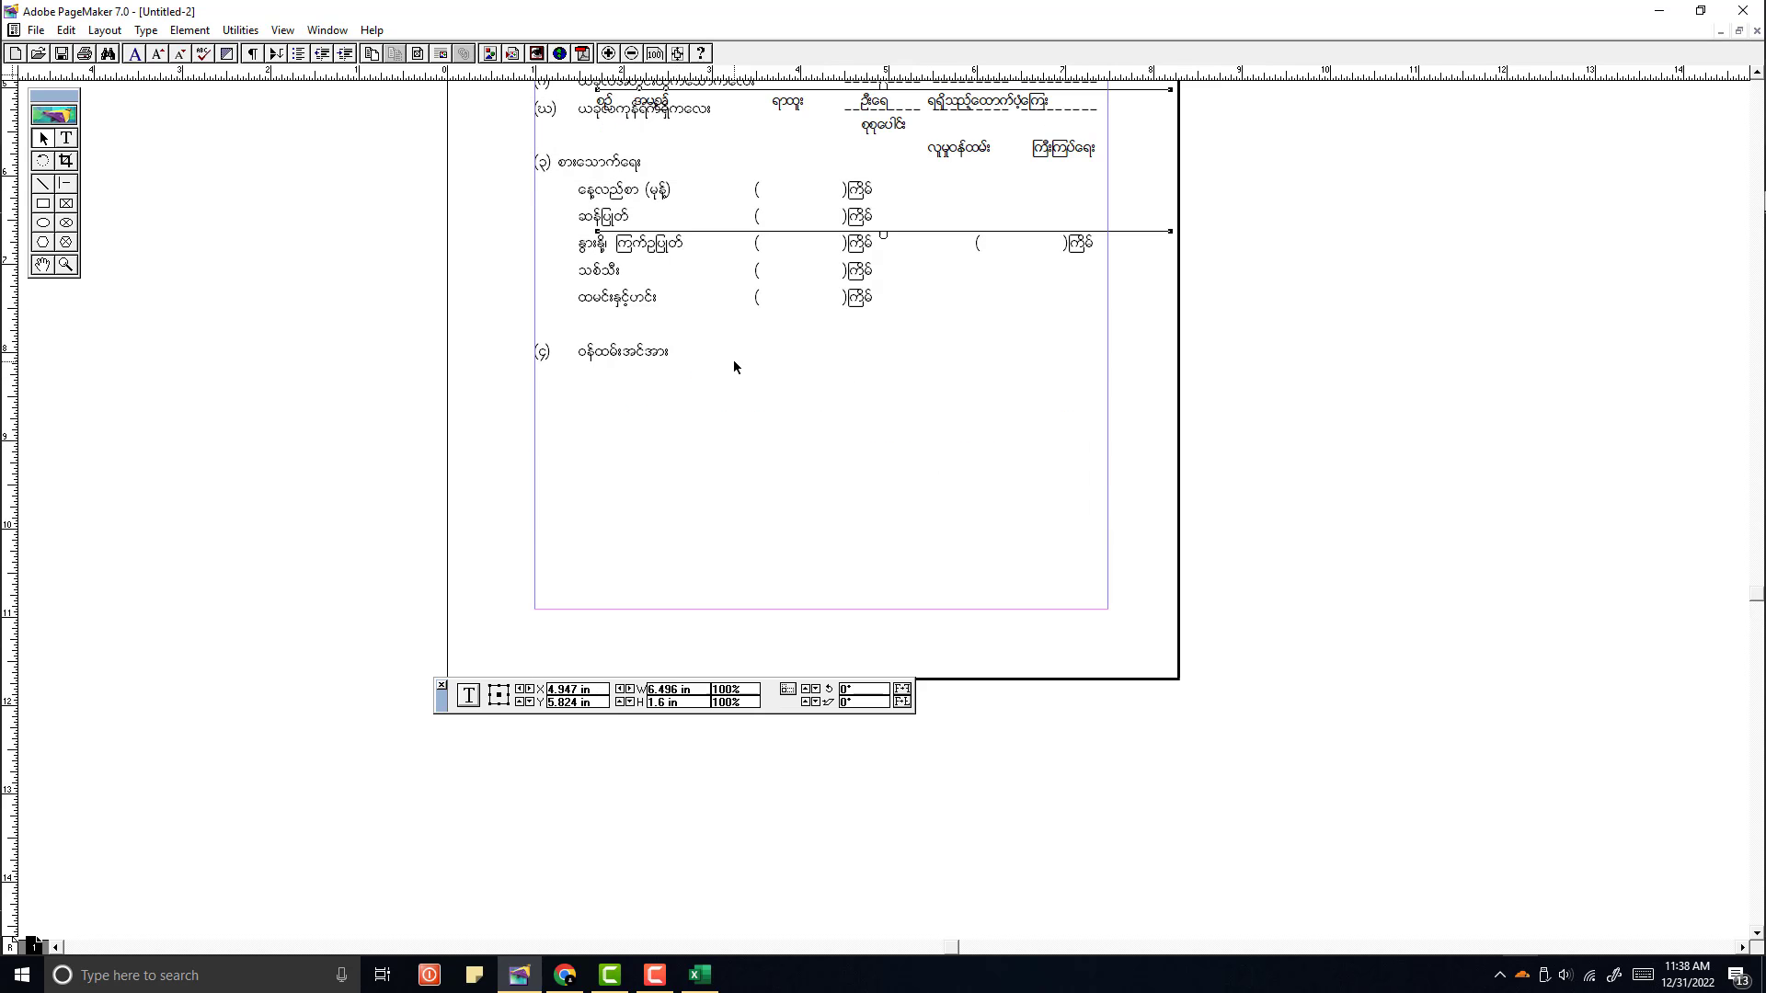
pyautogui.moveTo(881, 160); pyautogui.dragTo(749, 476)
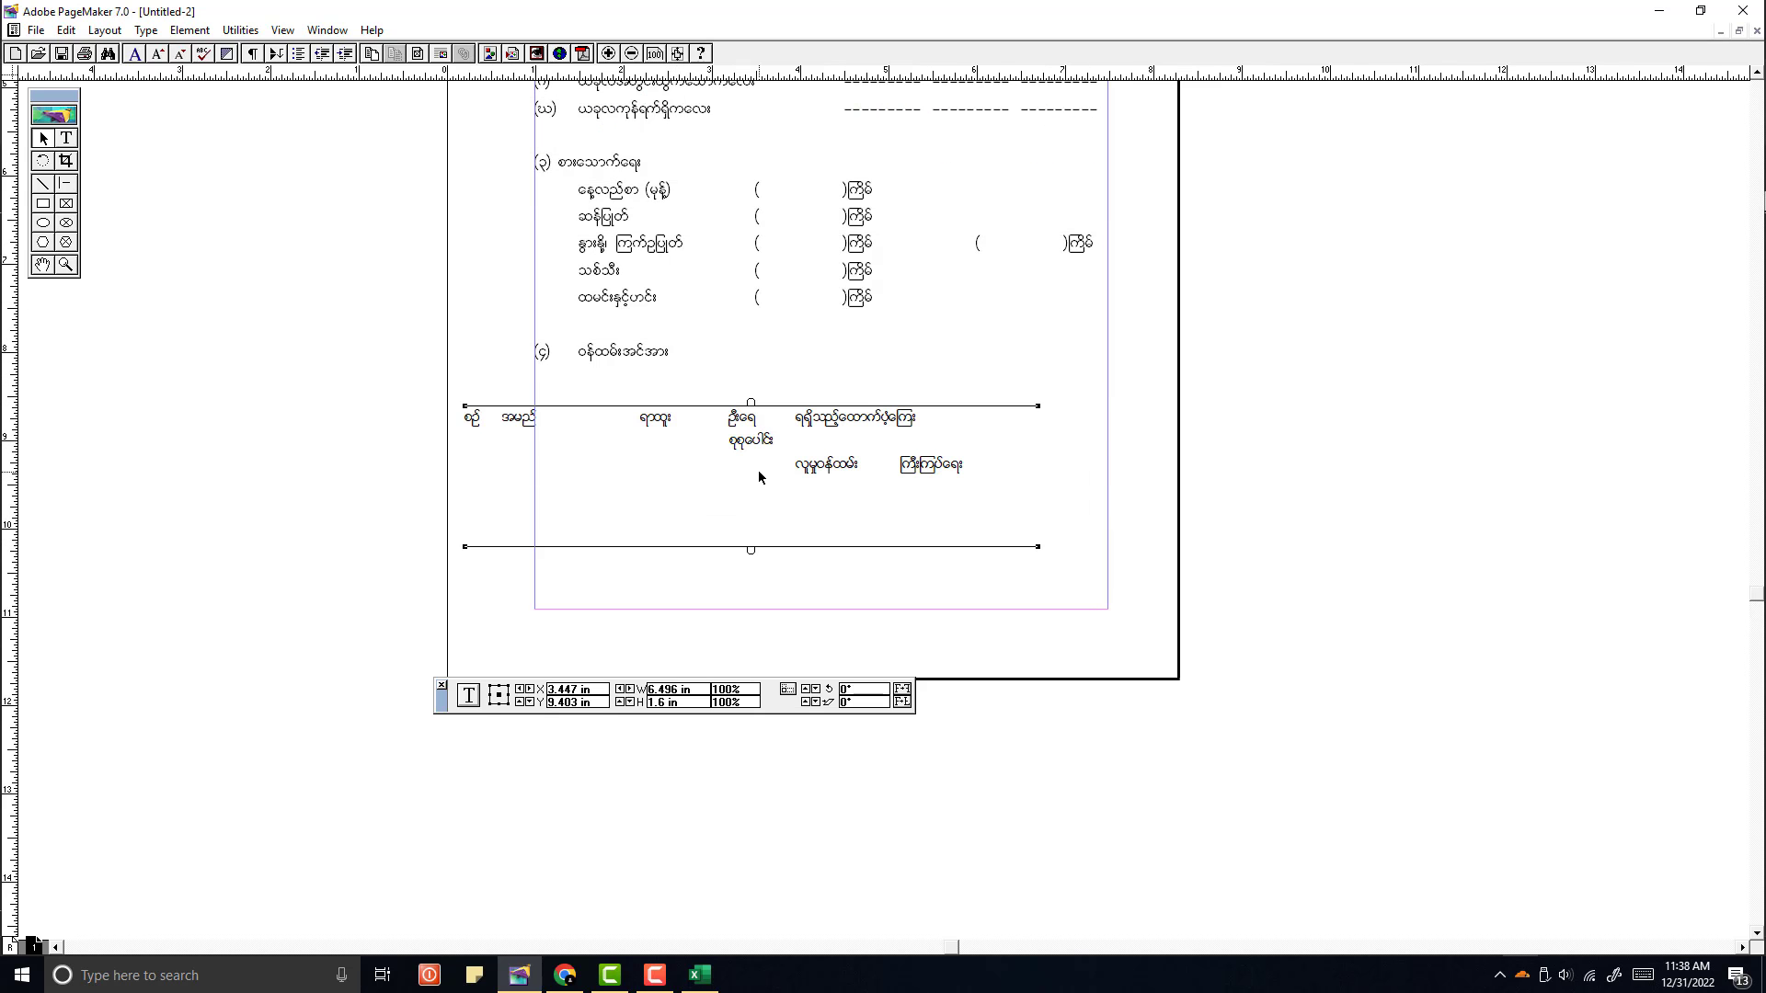
pyautogui.press('Delete')
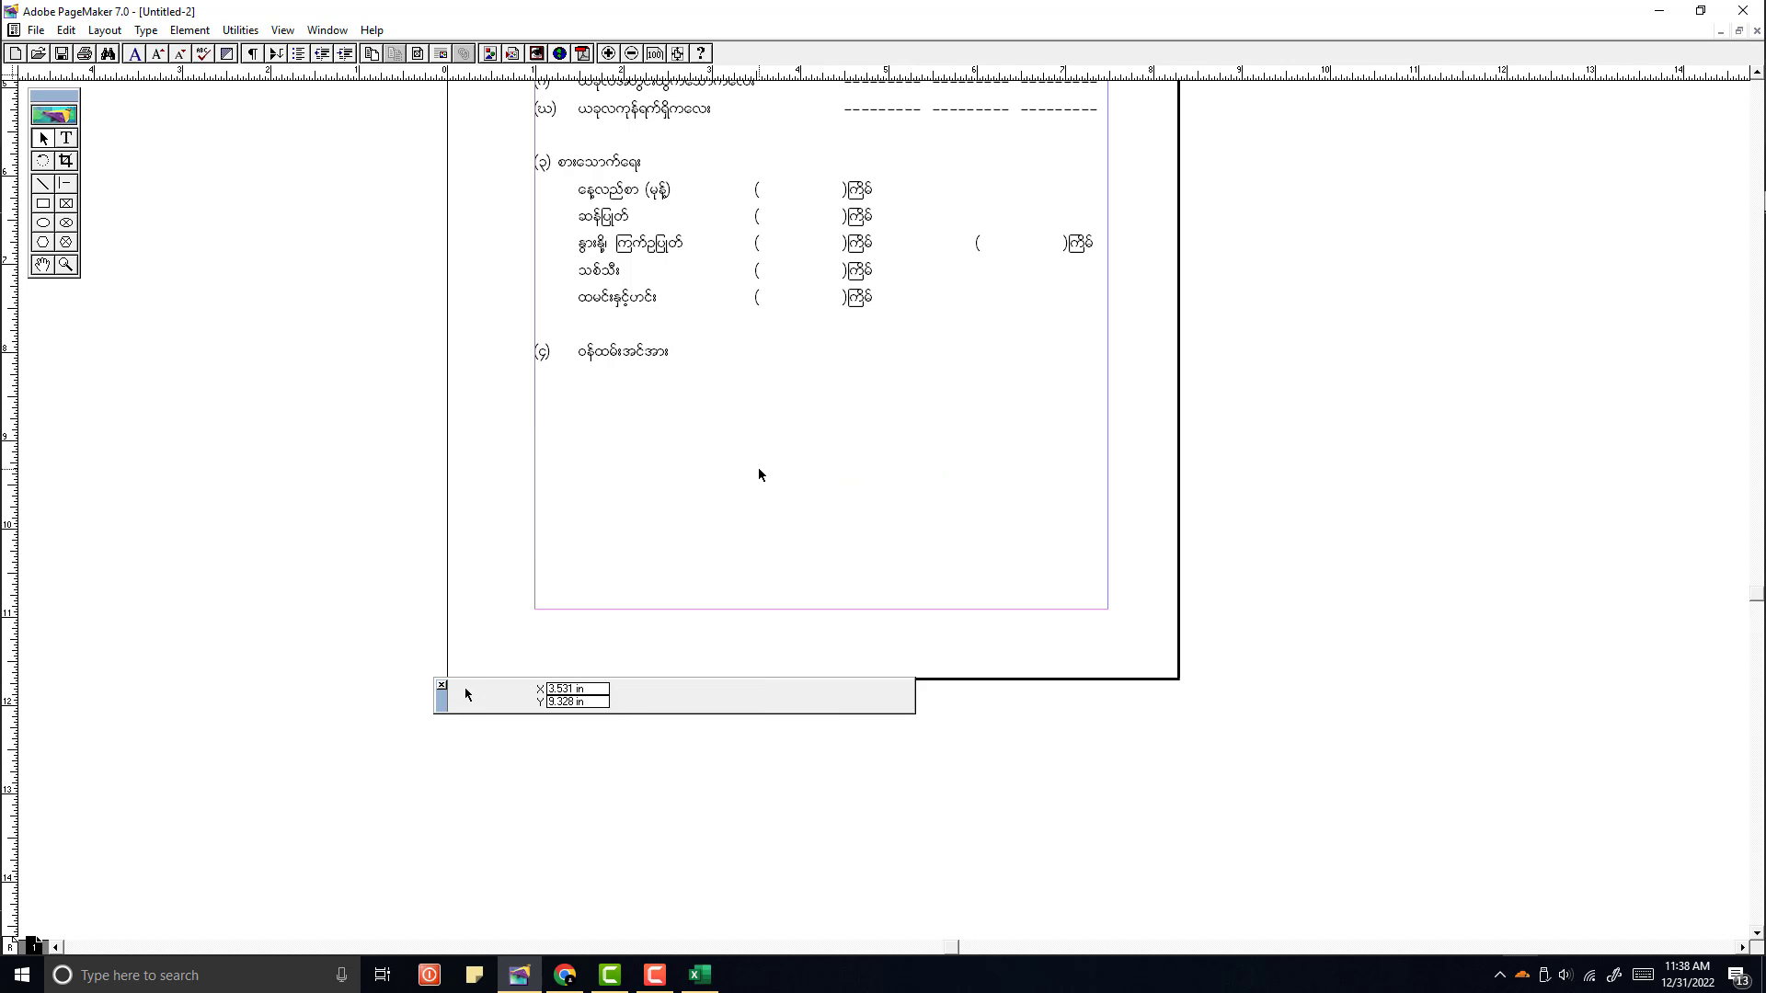
pyautogui.hotkey('alt', 'e')
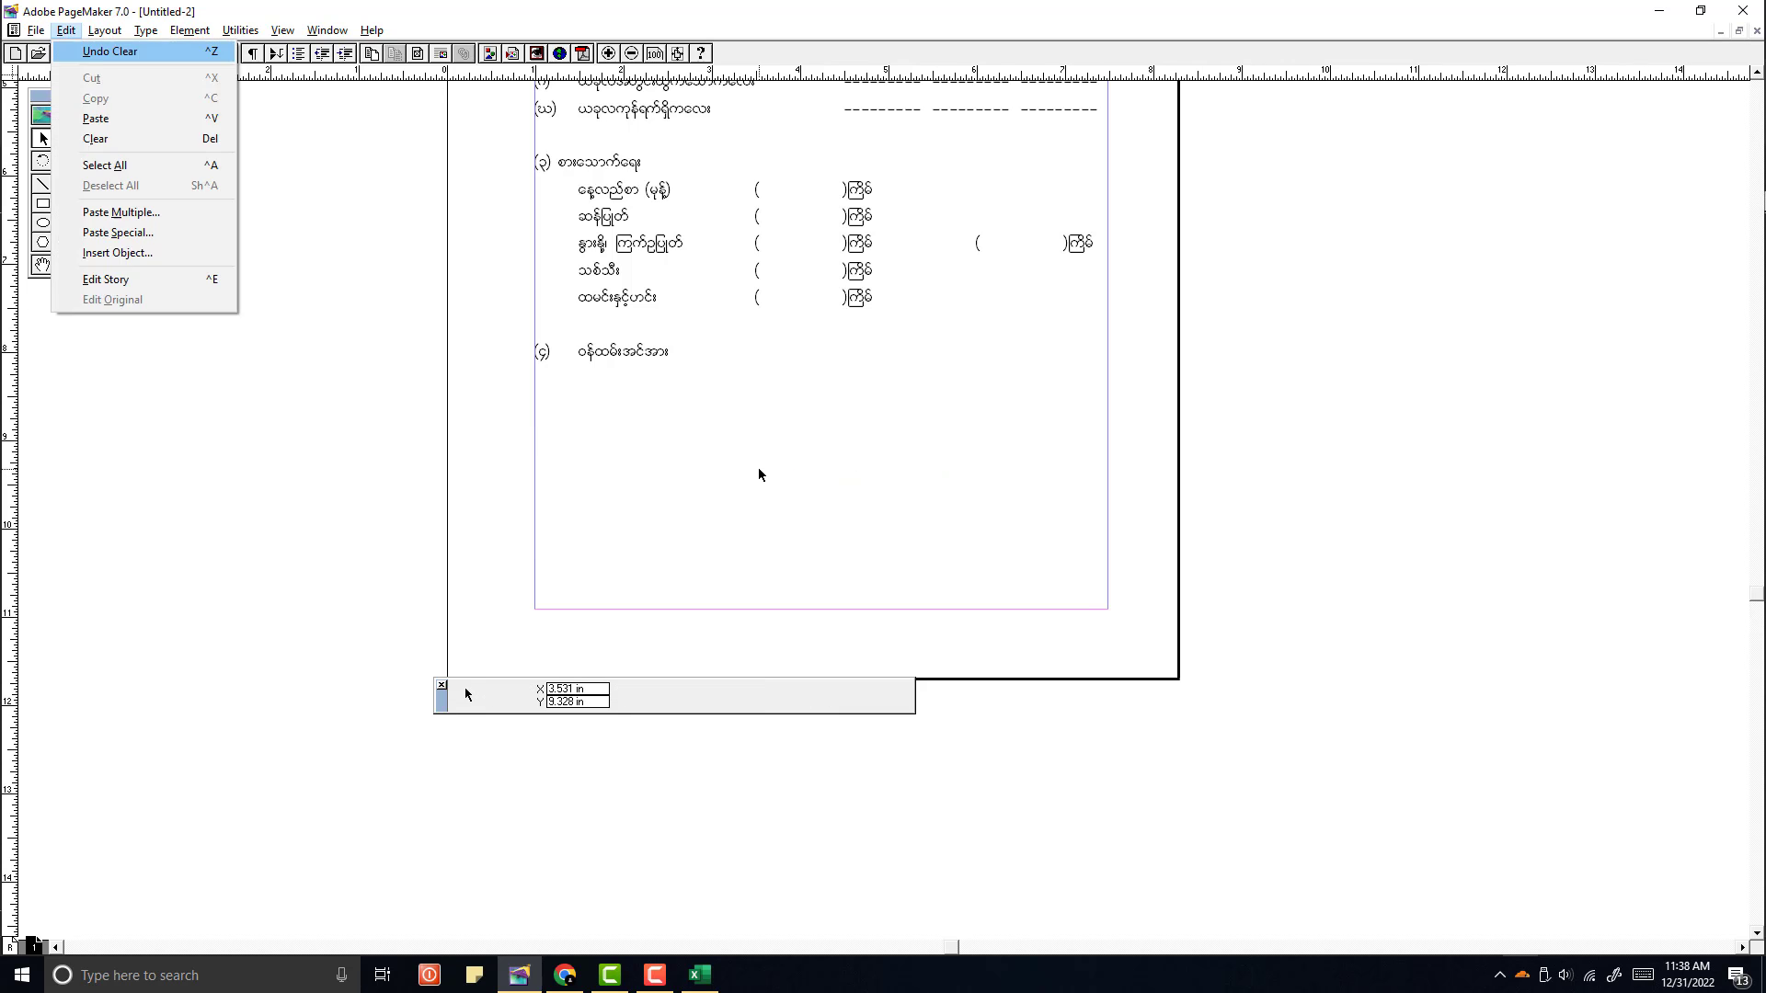
pyautogui.press('s')
pyautogui.press('Return')
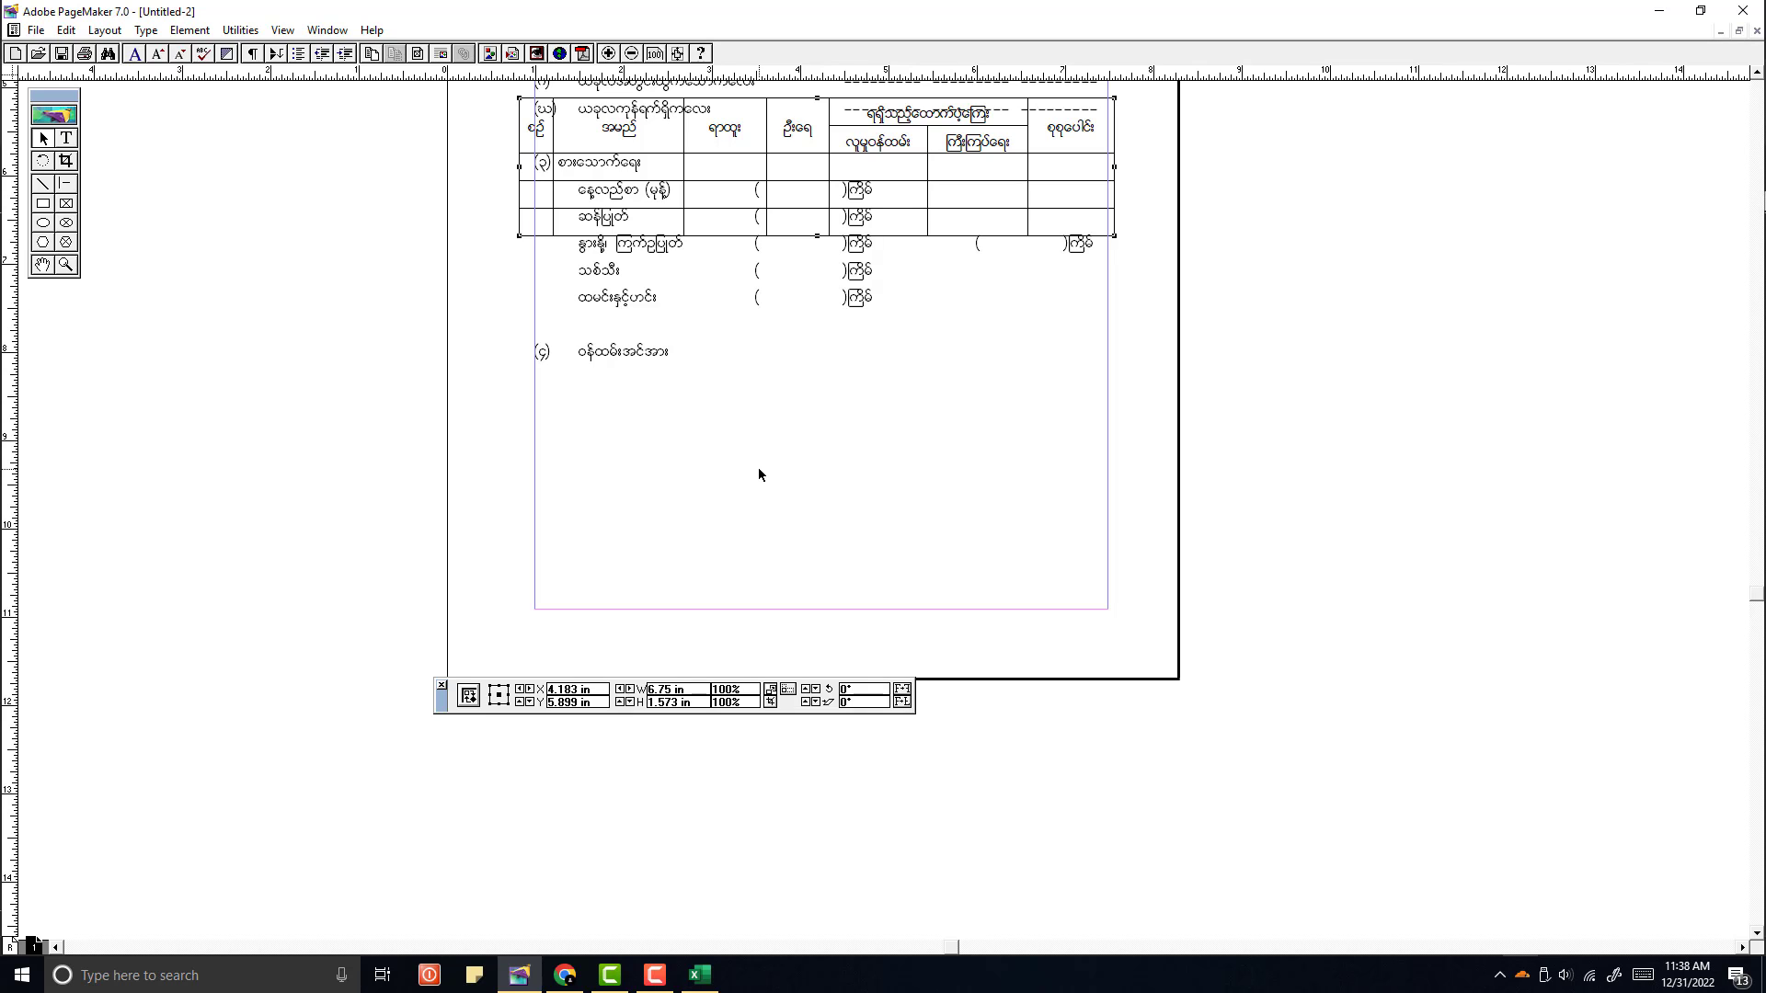
pyautogui.press('Delete')
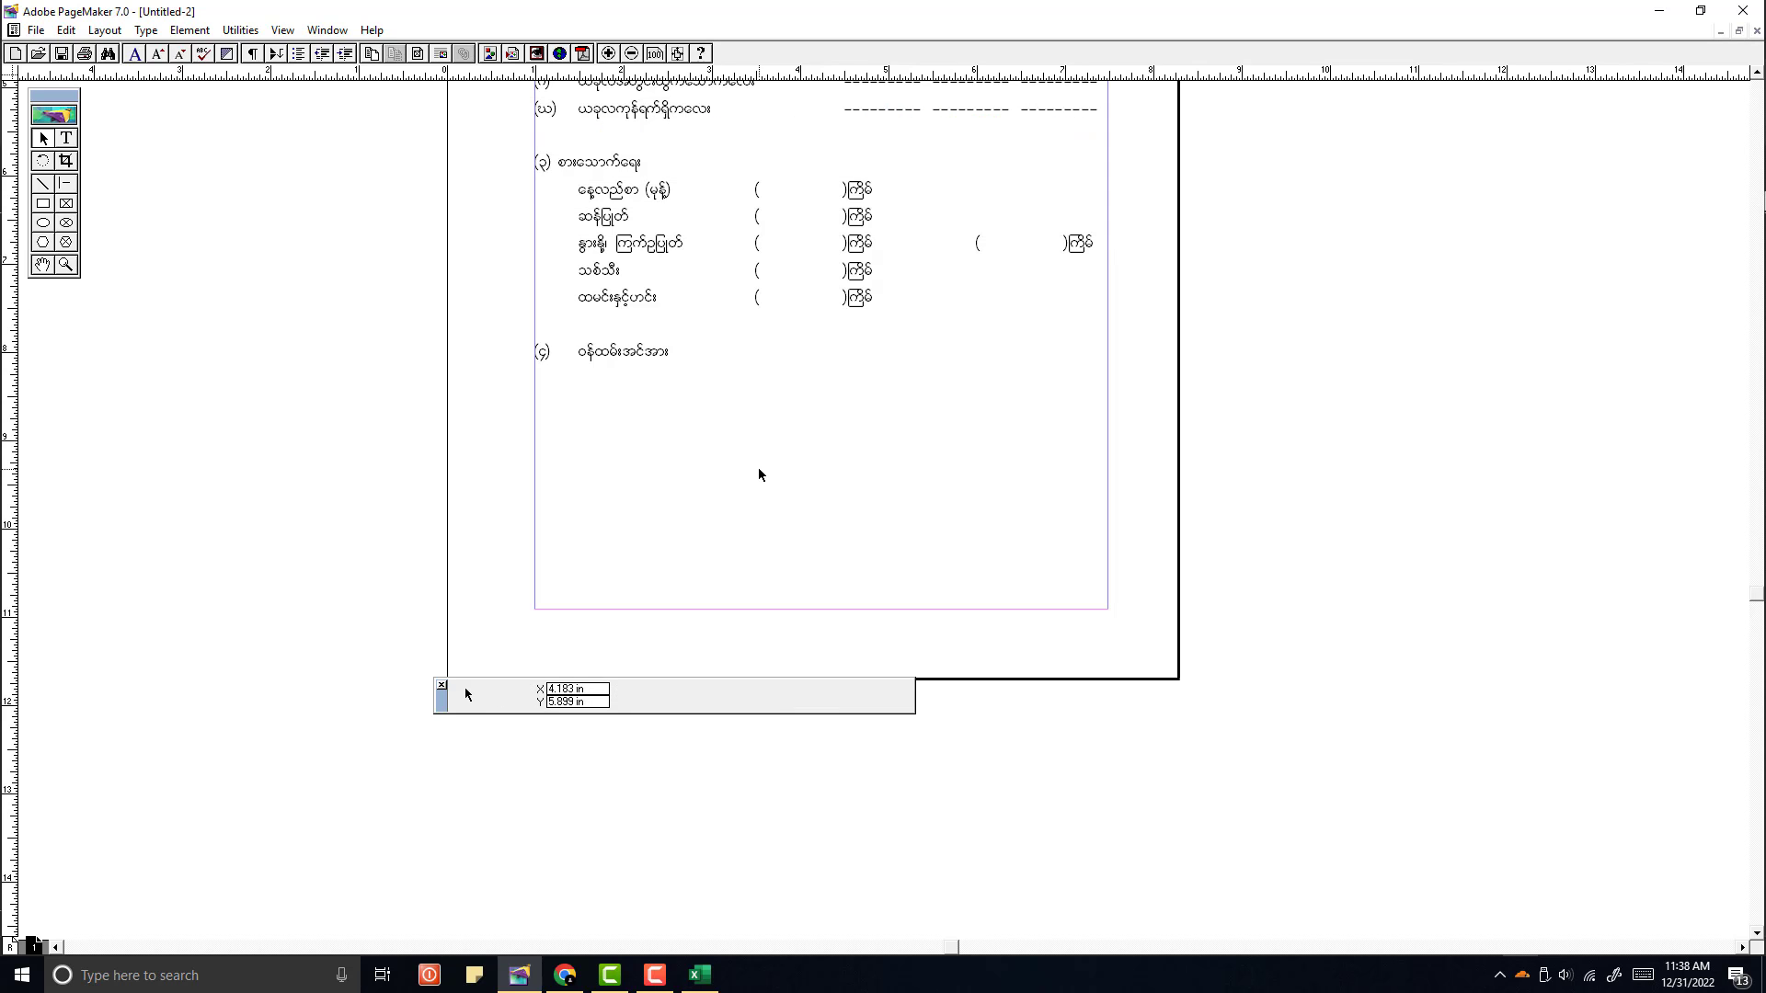
# Step: Paste the table again as a Microsoft Excel Worksheet object, try shrinking it to the page margin below section (၄), and delete it
pyautogui.hotkey('alt', 'e')
pyautogui.press('s')
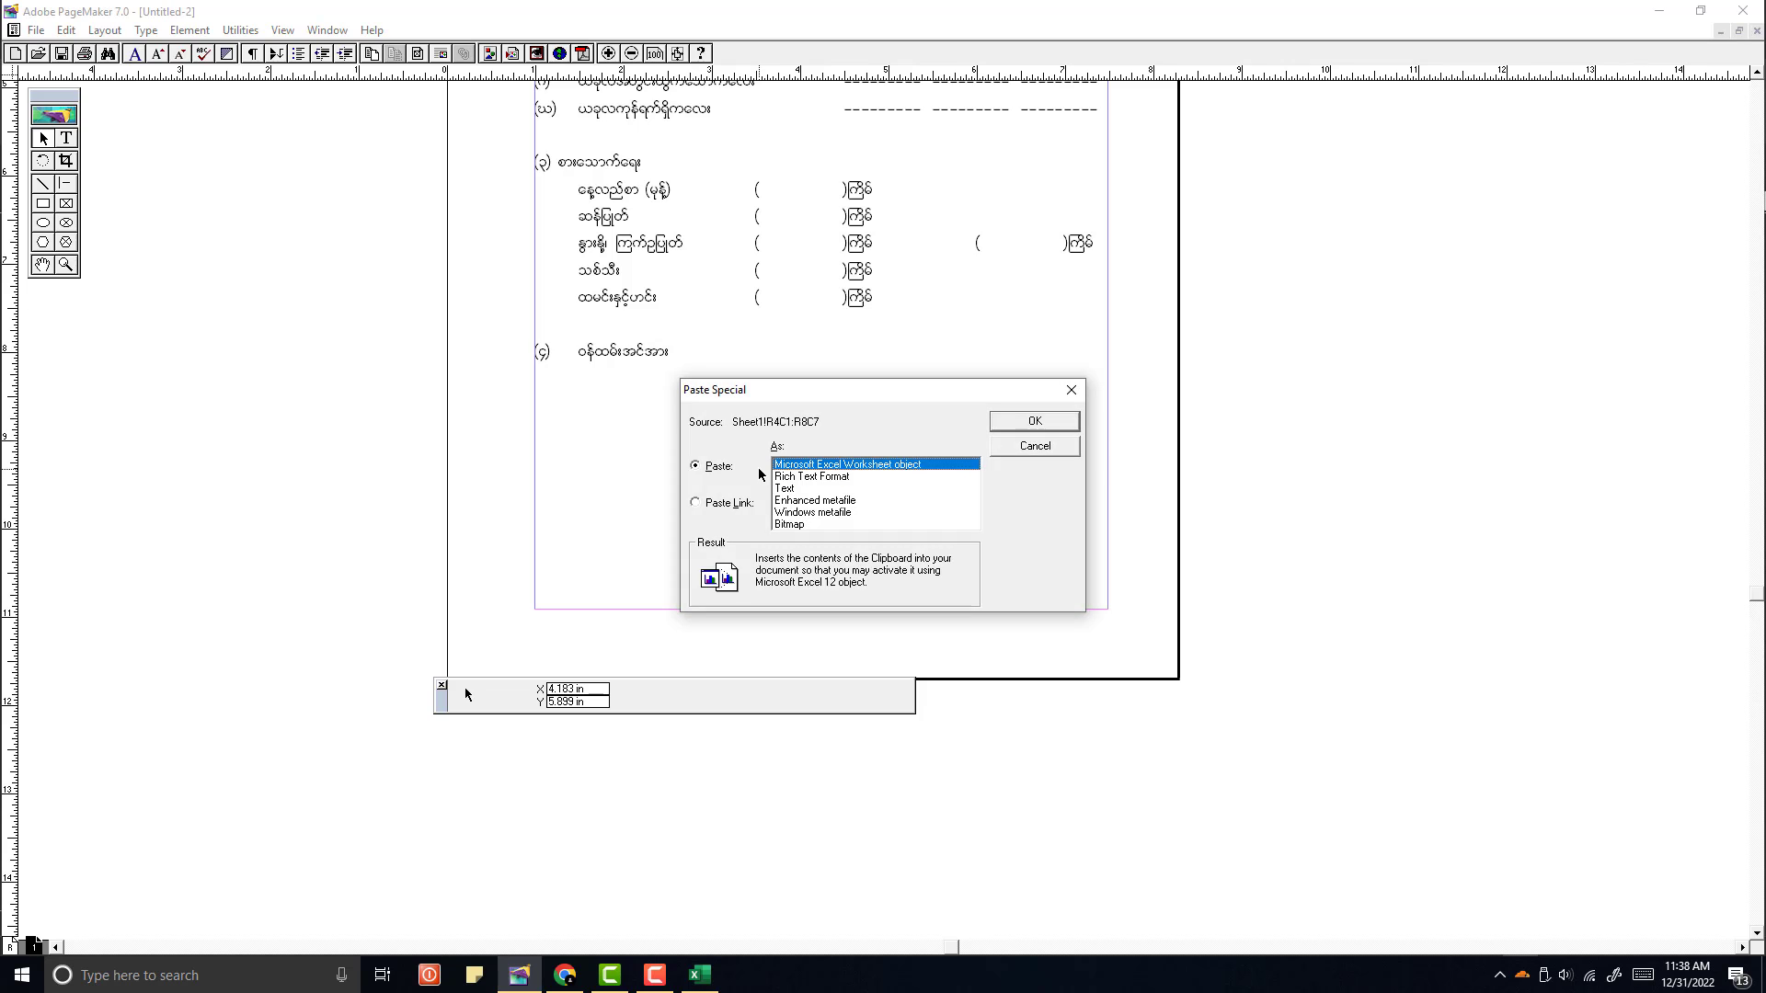
pyautogui.press('Return')
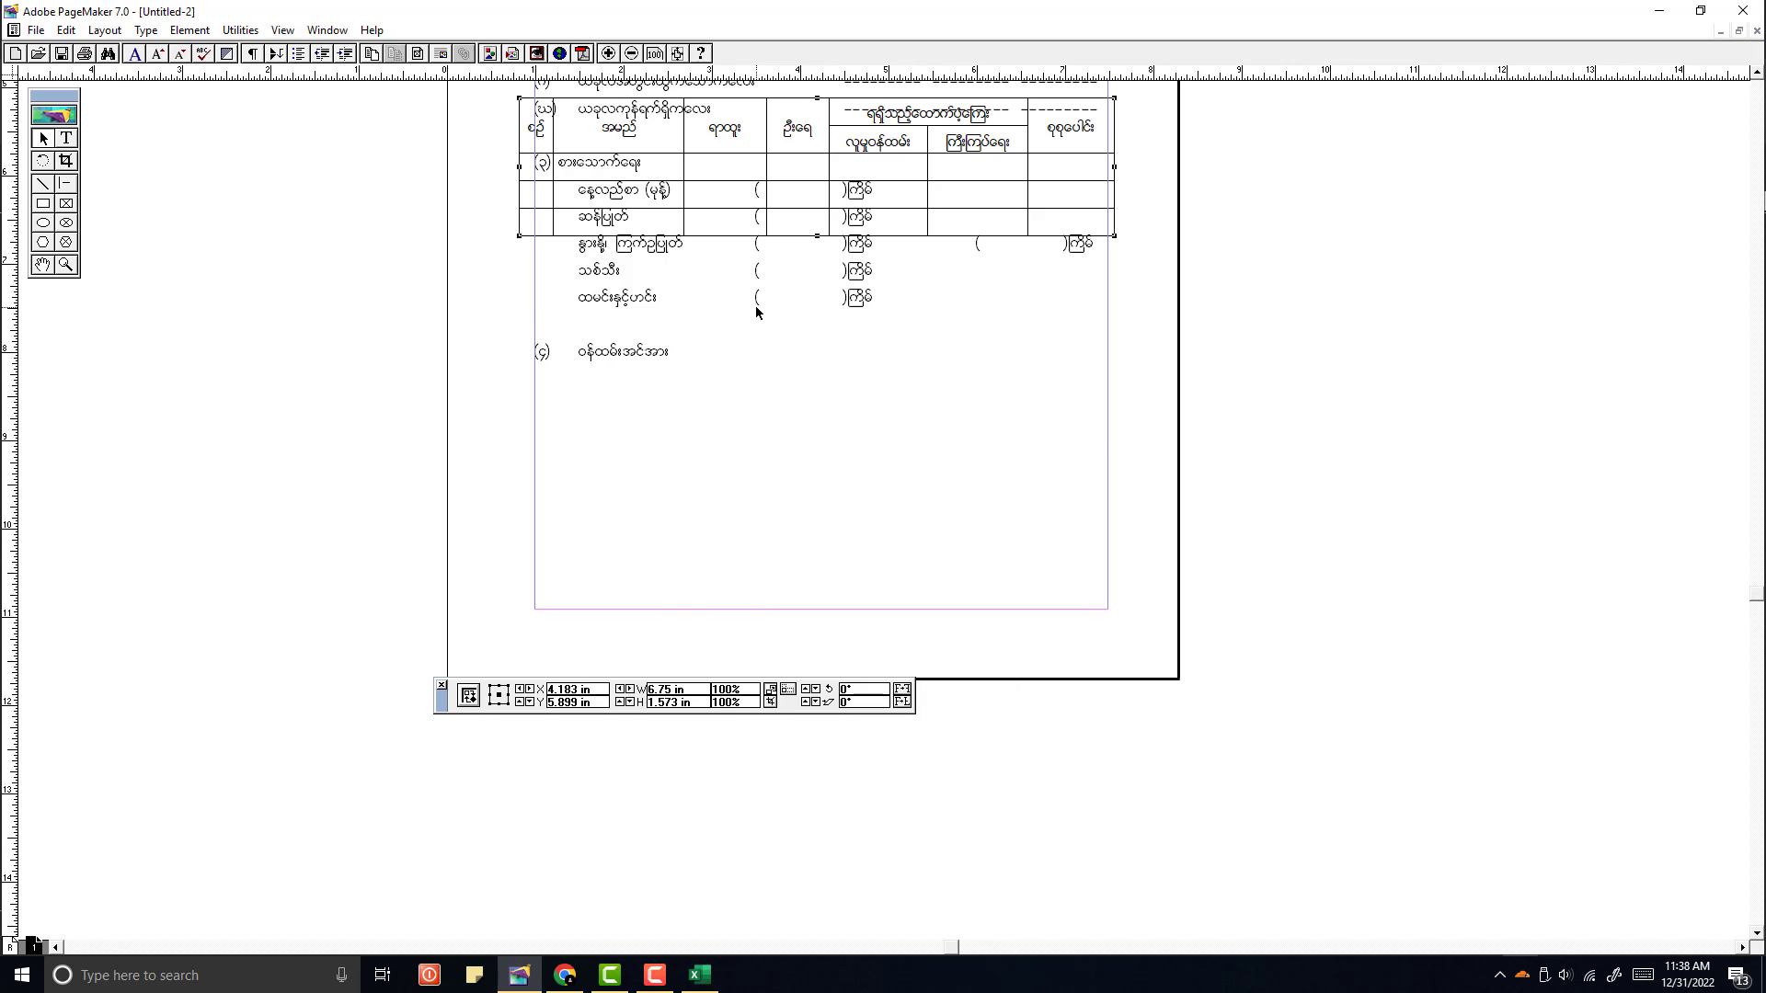
pyautogui.moveTo(762, 176); pyautogui.dragTo(779, 461)
pyautogui.moveTo(1132, 526); pyautogui.dragTo(1110, 515)
pyautogui.hotkey('ctrl', 'z')
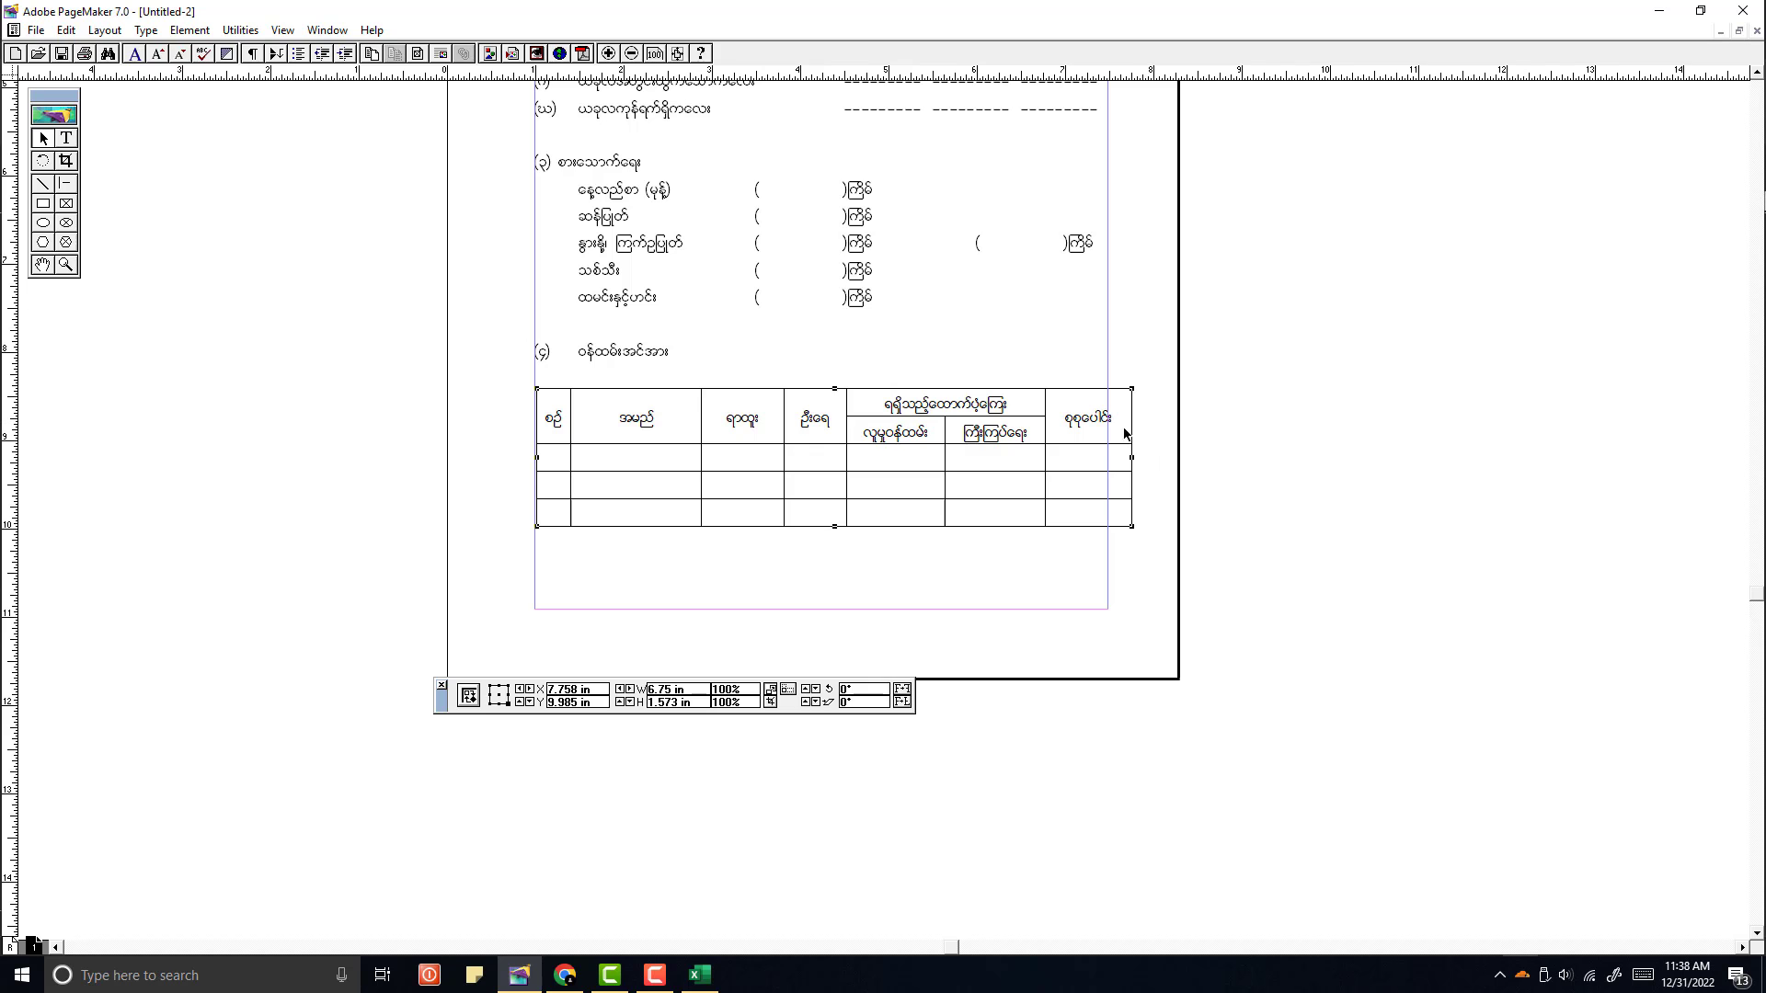
pyautogui.press('Delete')
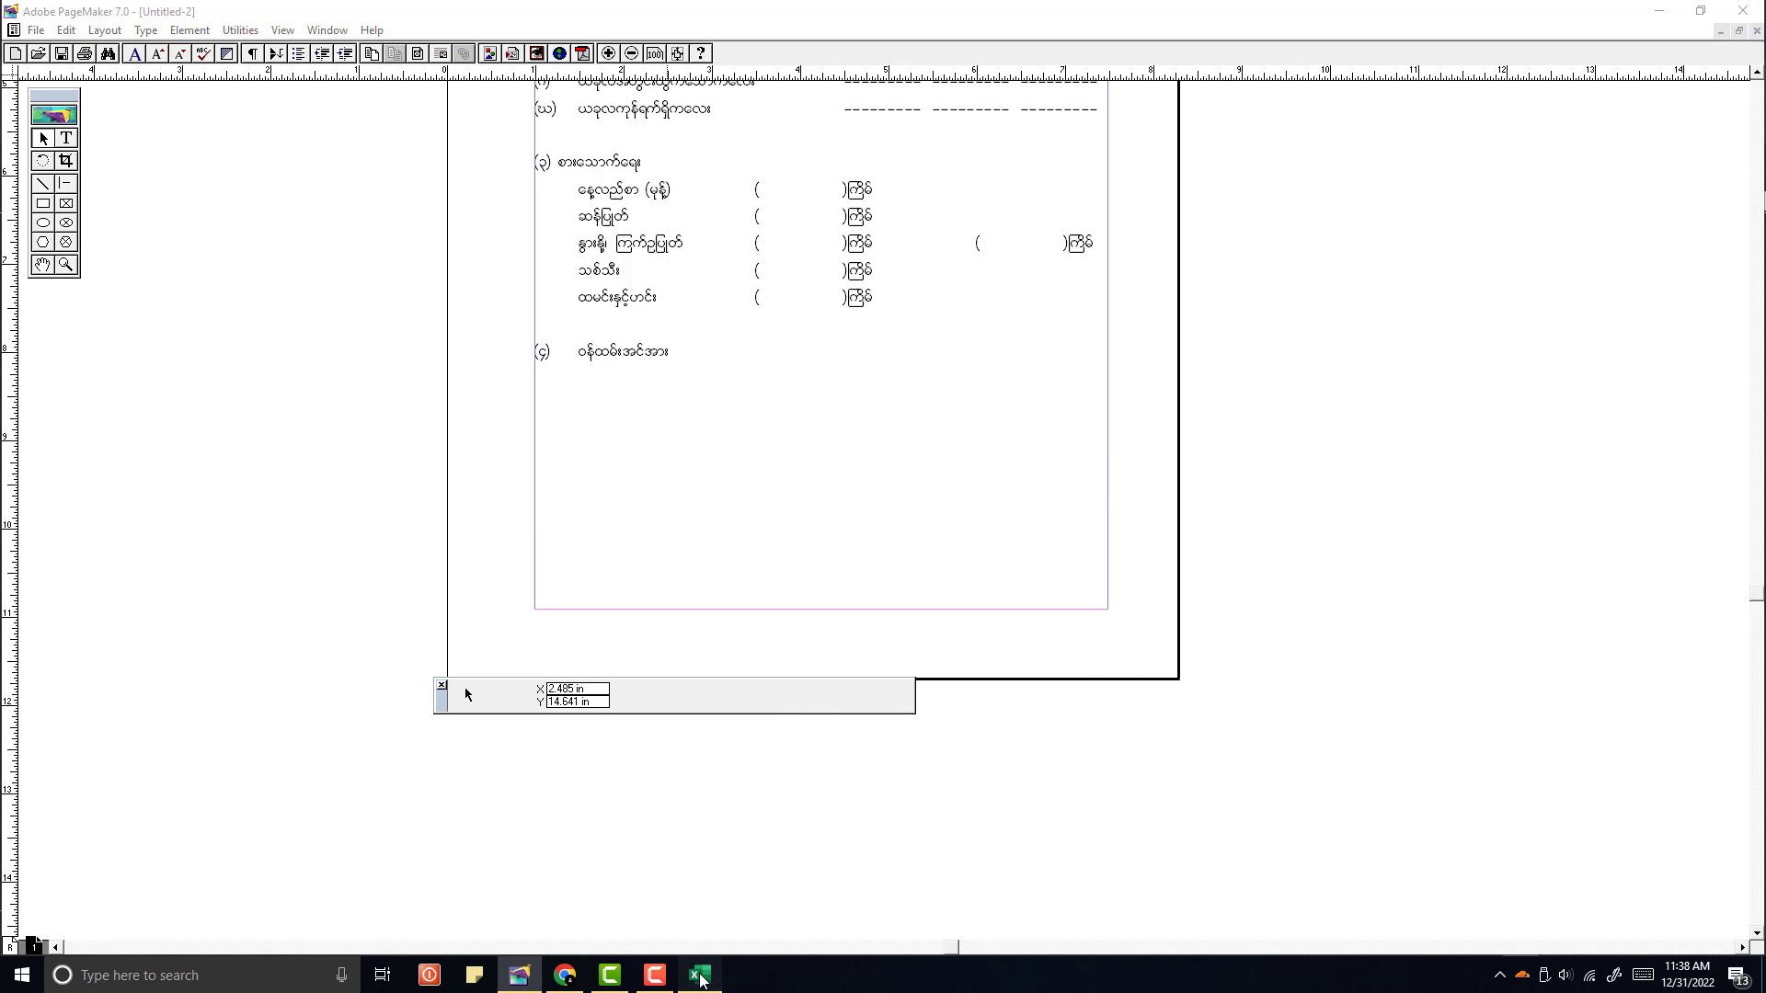
# Step: Switch to Excel and narrow columns D to G of the staff table so it fits between the page margins
pyautogui.click(699, 974)
pyautogui.click(597, 521)
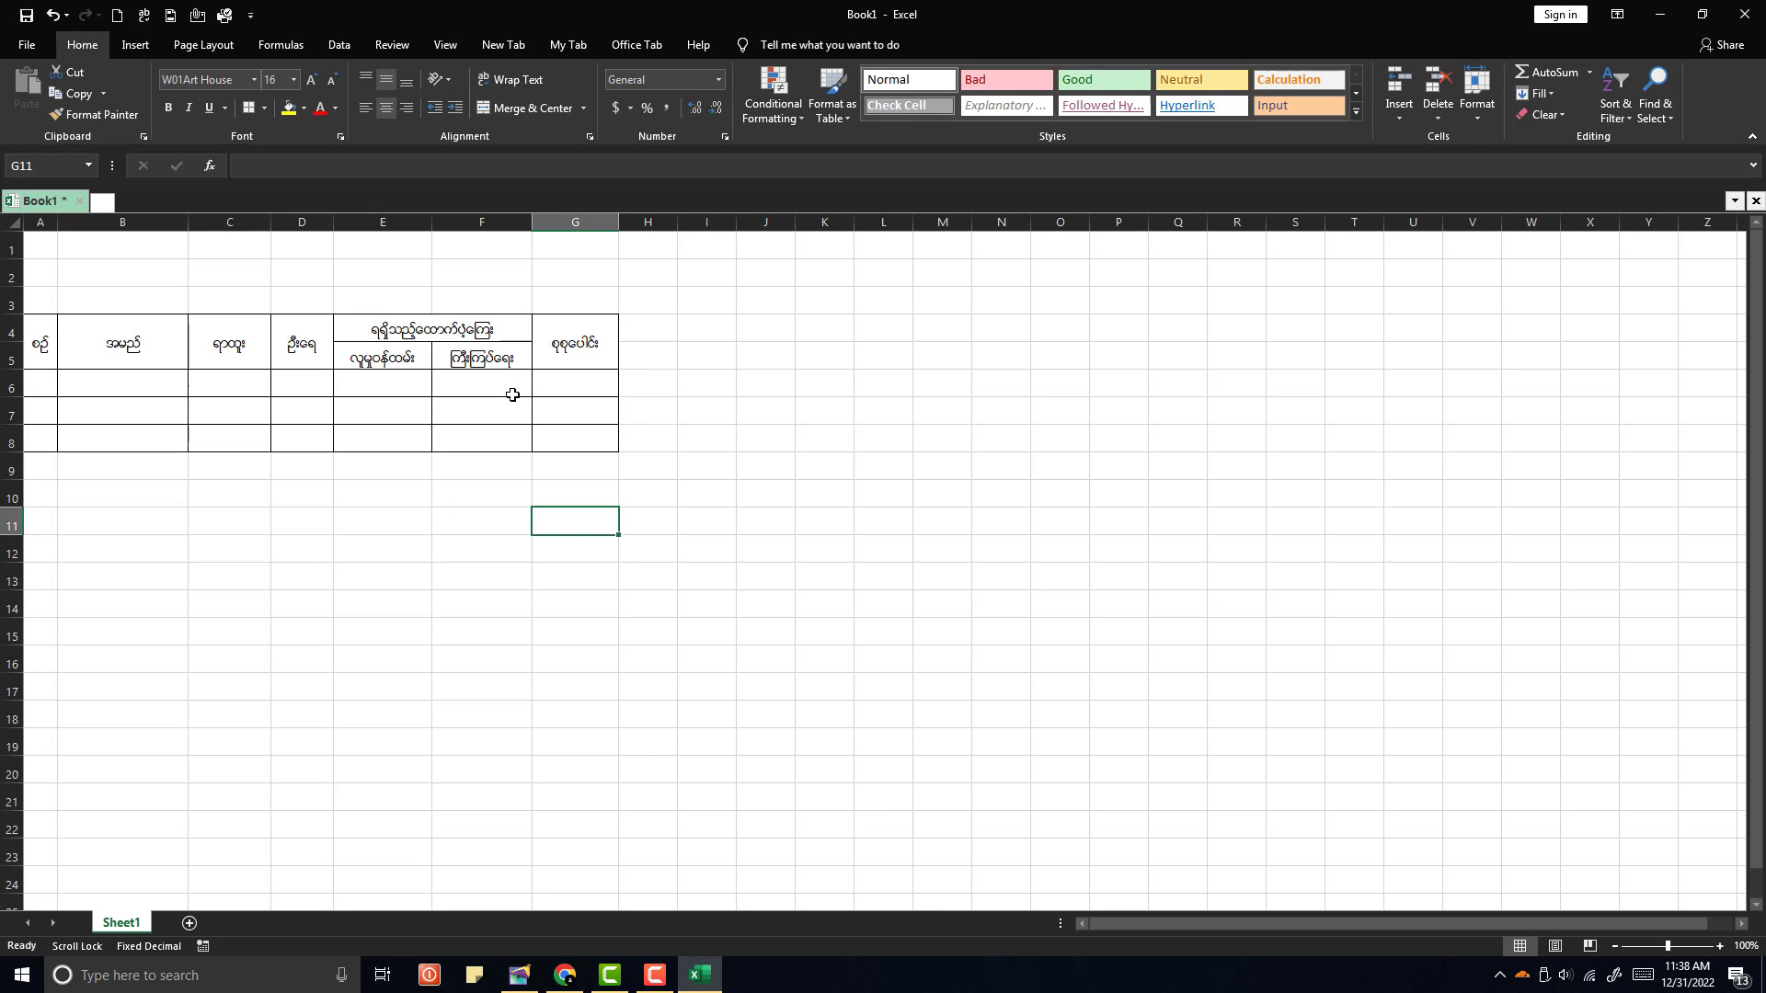
pyautogui.moveTo(333, 222); pyautogui.dragTo(331, 222)
pyautogui.moveTo(617, 221); pyautogui.dragTo(419, 228)
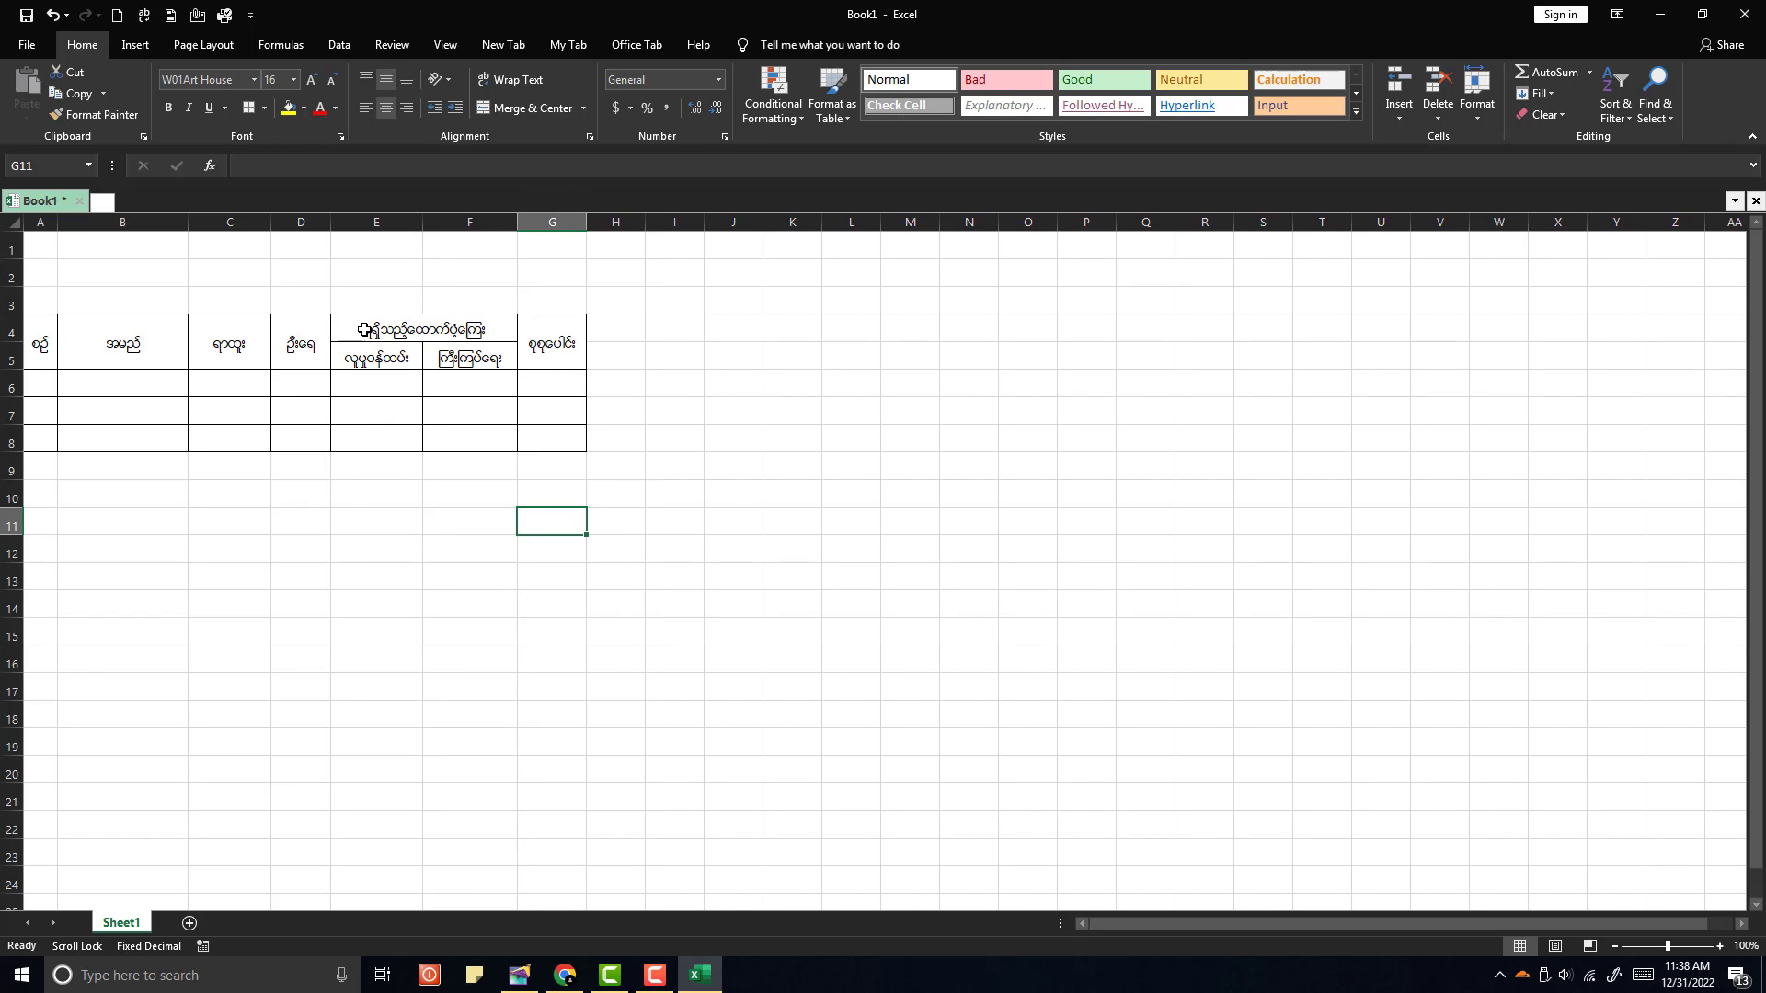
# Step: Copy the narrowed table in A4:G8 and paste it into the PageMaker page as a Microsoft Excel Worksheet object
pyautogui.moveTo(41, 333); pyautogui.dragTo(523, 434)
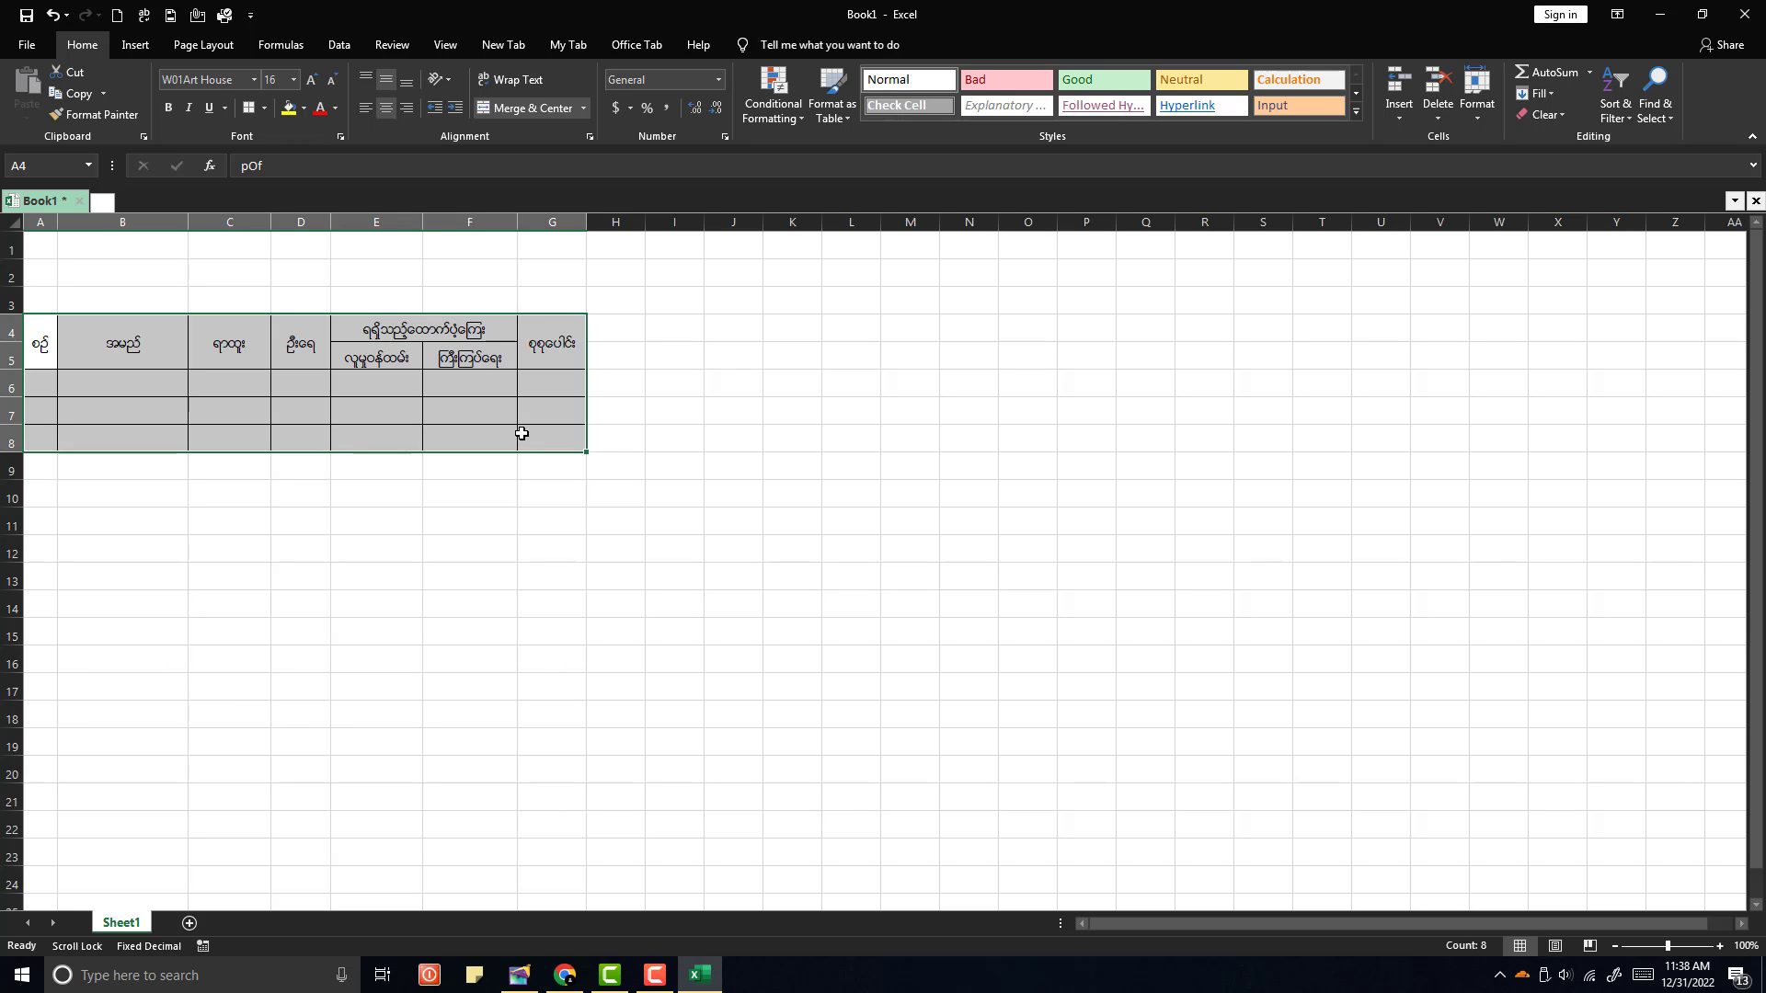
pyautogui.hotkey('ctrl', 'c')
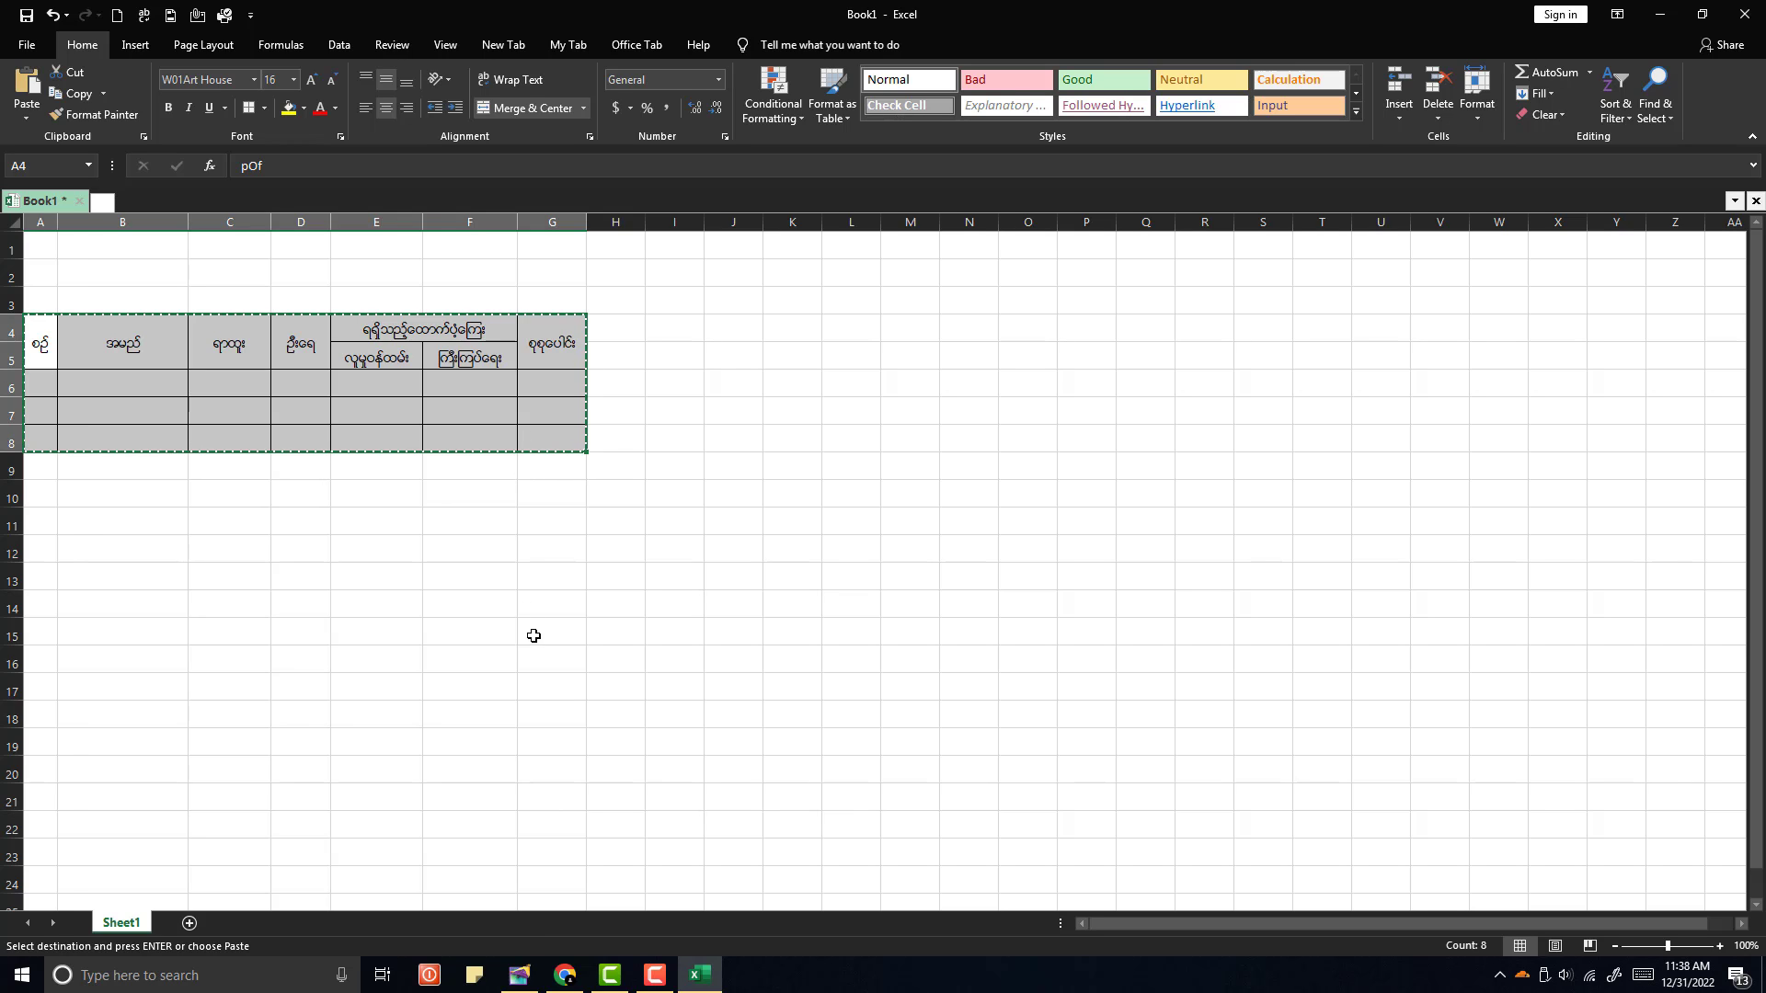
pyautogui.click(527, 973)
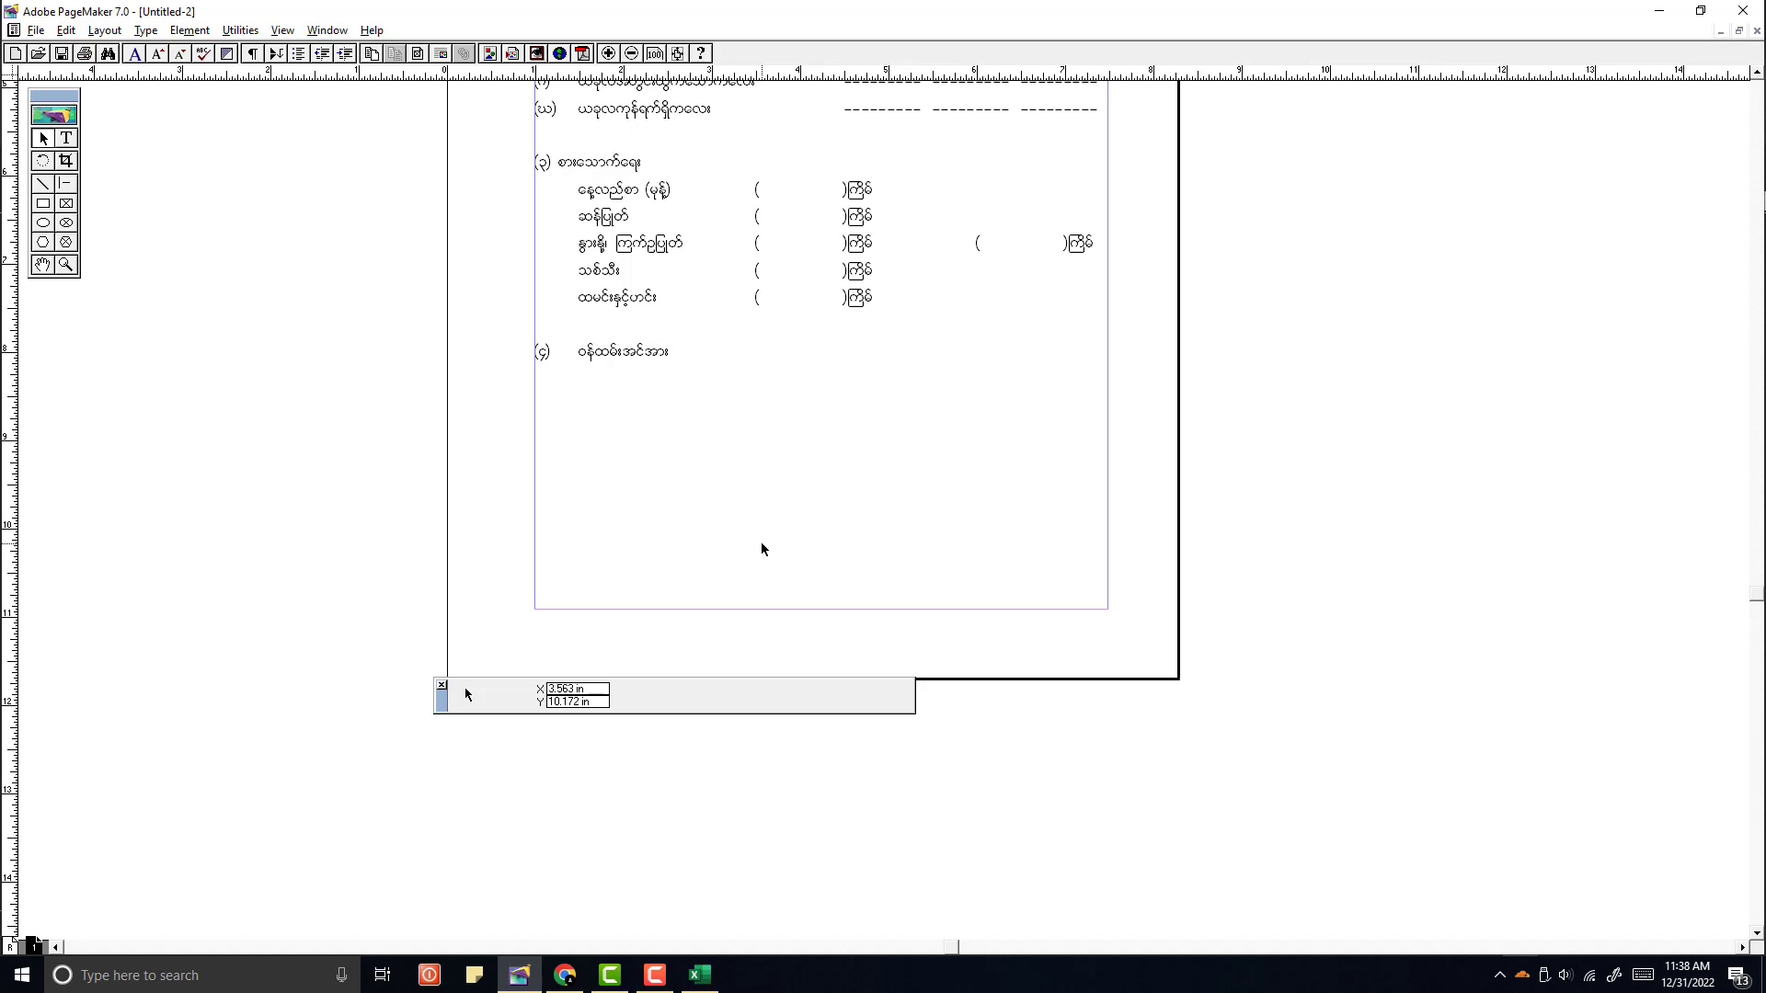
pyautogui.hotkey('alt', 'e')
pyautogui.press('s')
pyautogui.press('Return')
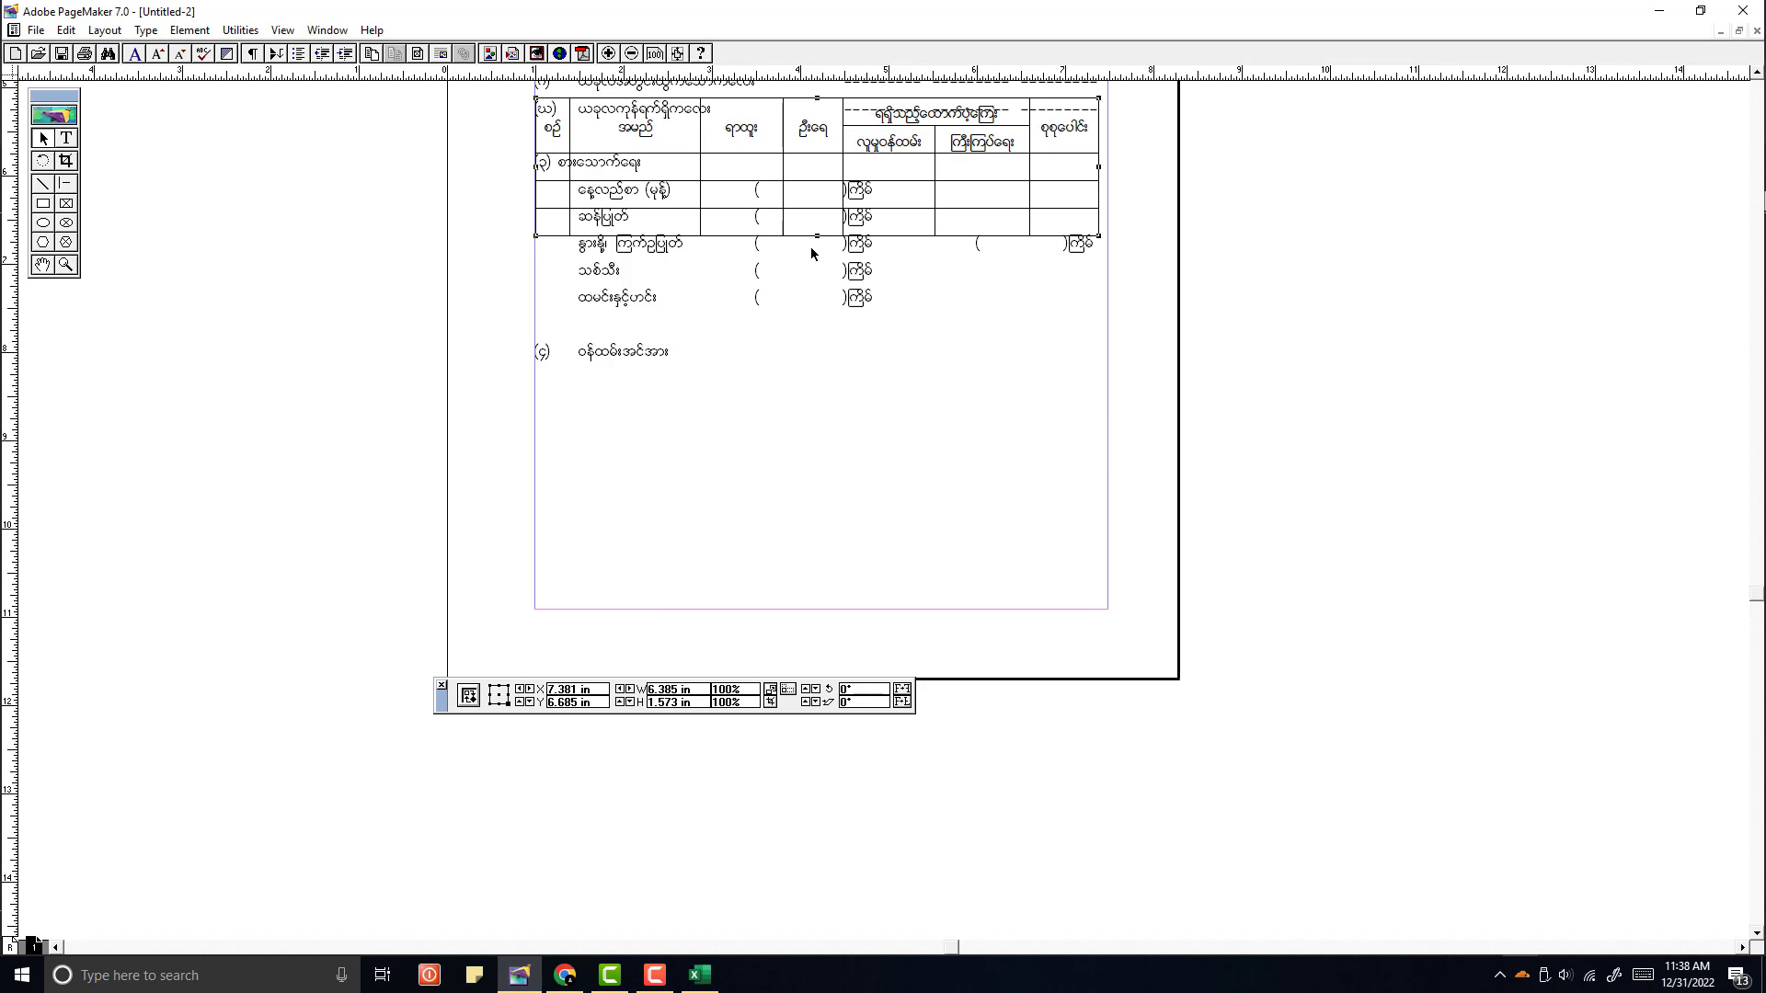
# Step: Place the pasted staff strength table below heading (၄) and widen it to about 6.49 in so it reaches the page margin
pyautogui.moveTo(788, 222); pyautogui.dragTo(783, 466)
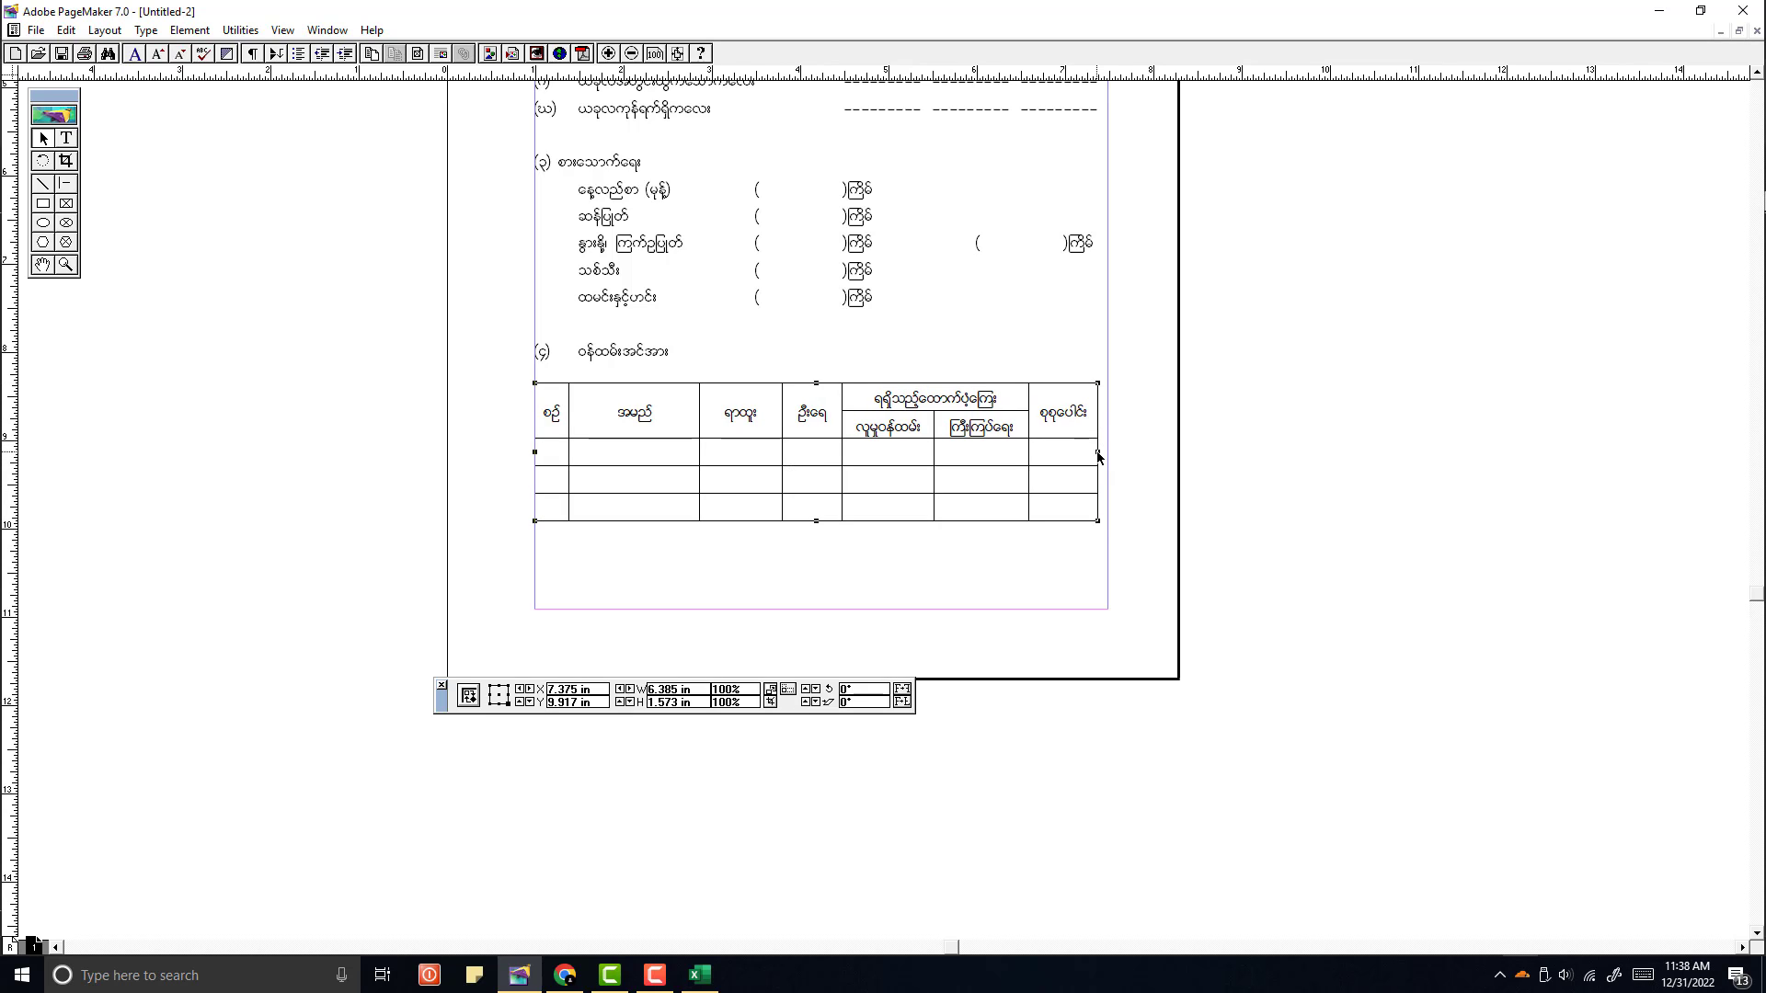
pyautogui.moveTo(1099, 455); pyautogui.dragTo(1106, 452)
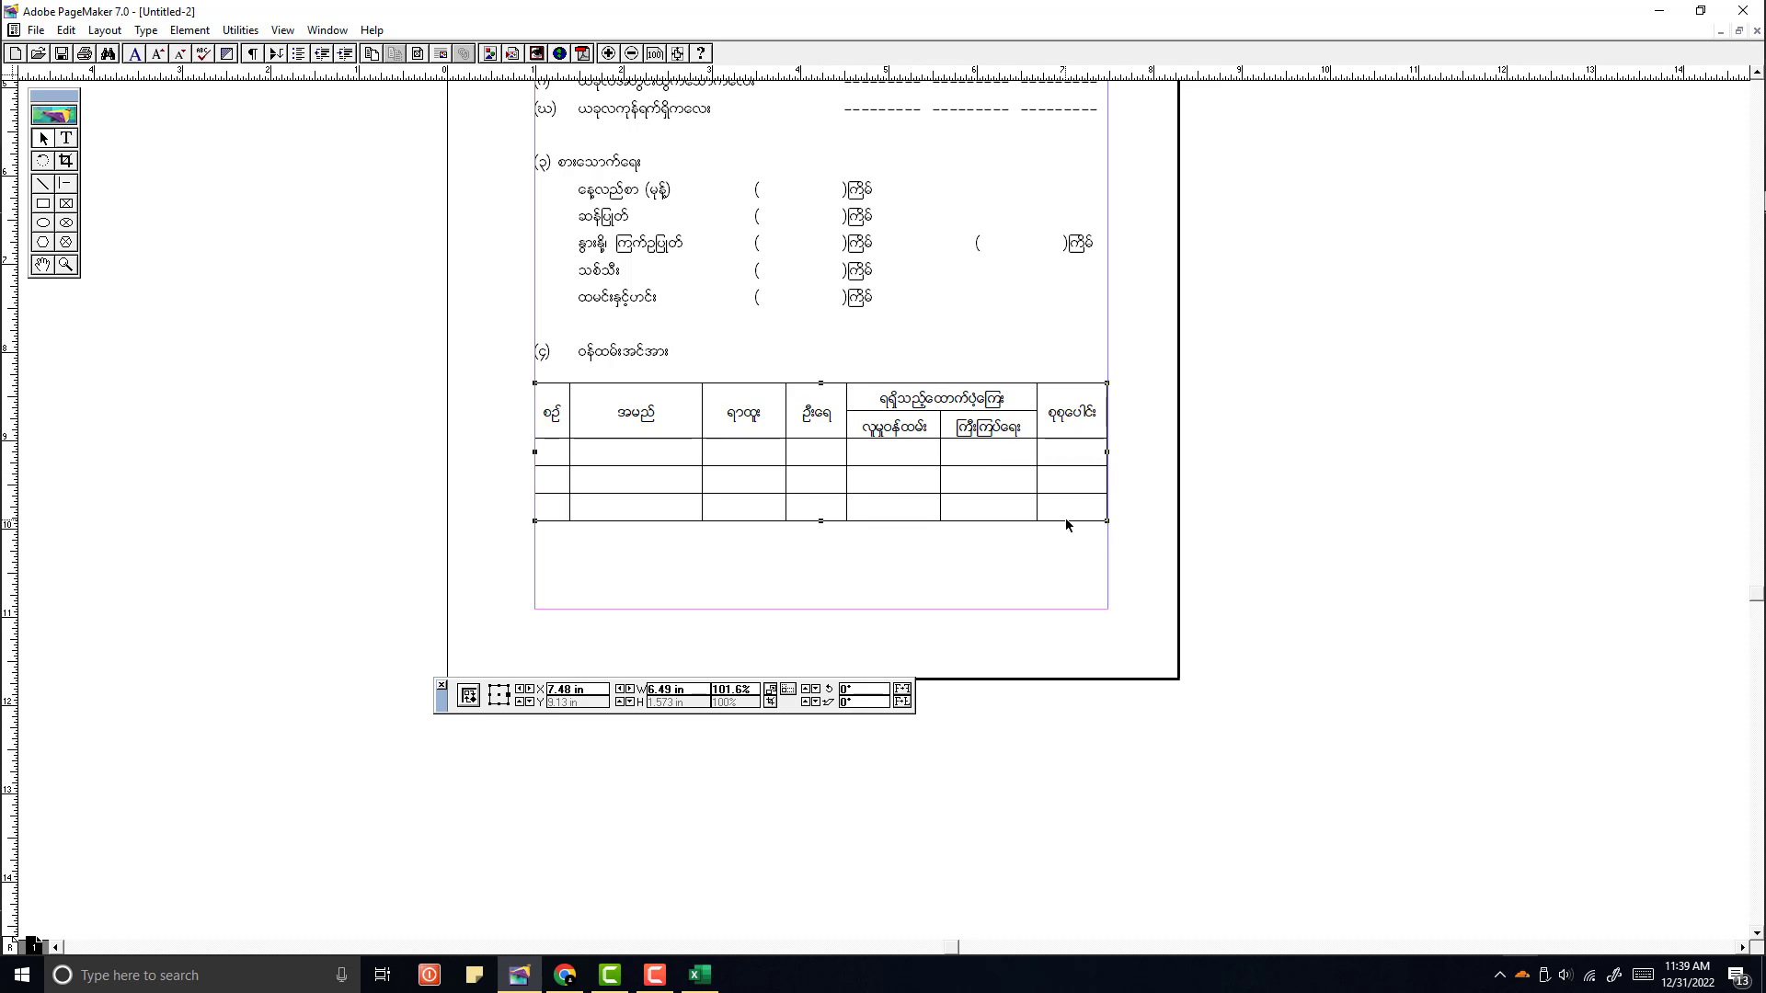
pyautogui.scroll(3, 943, 377)
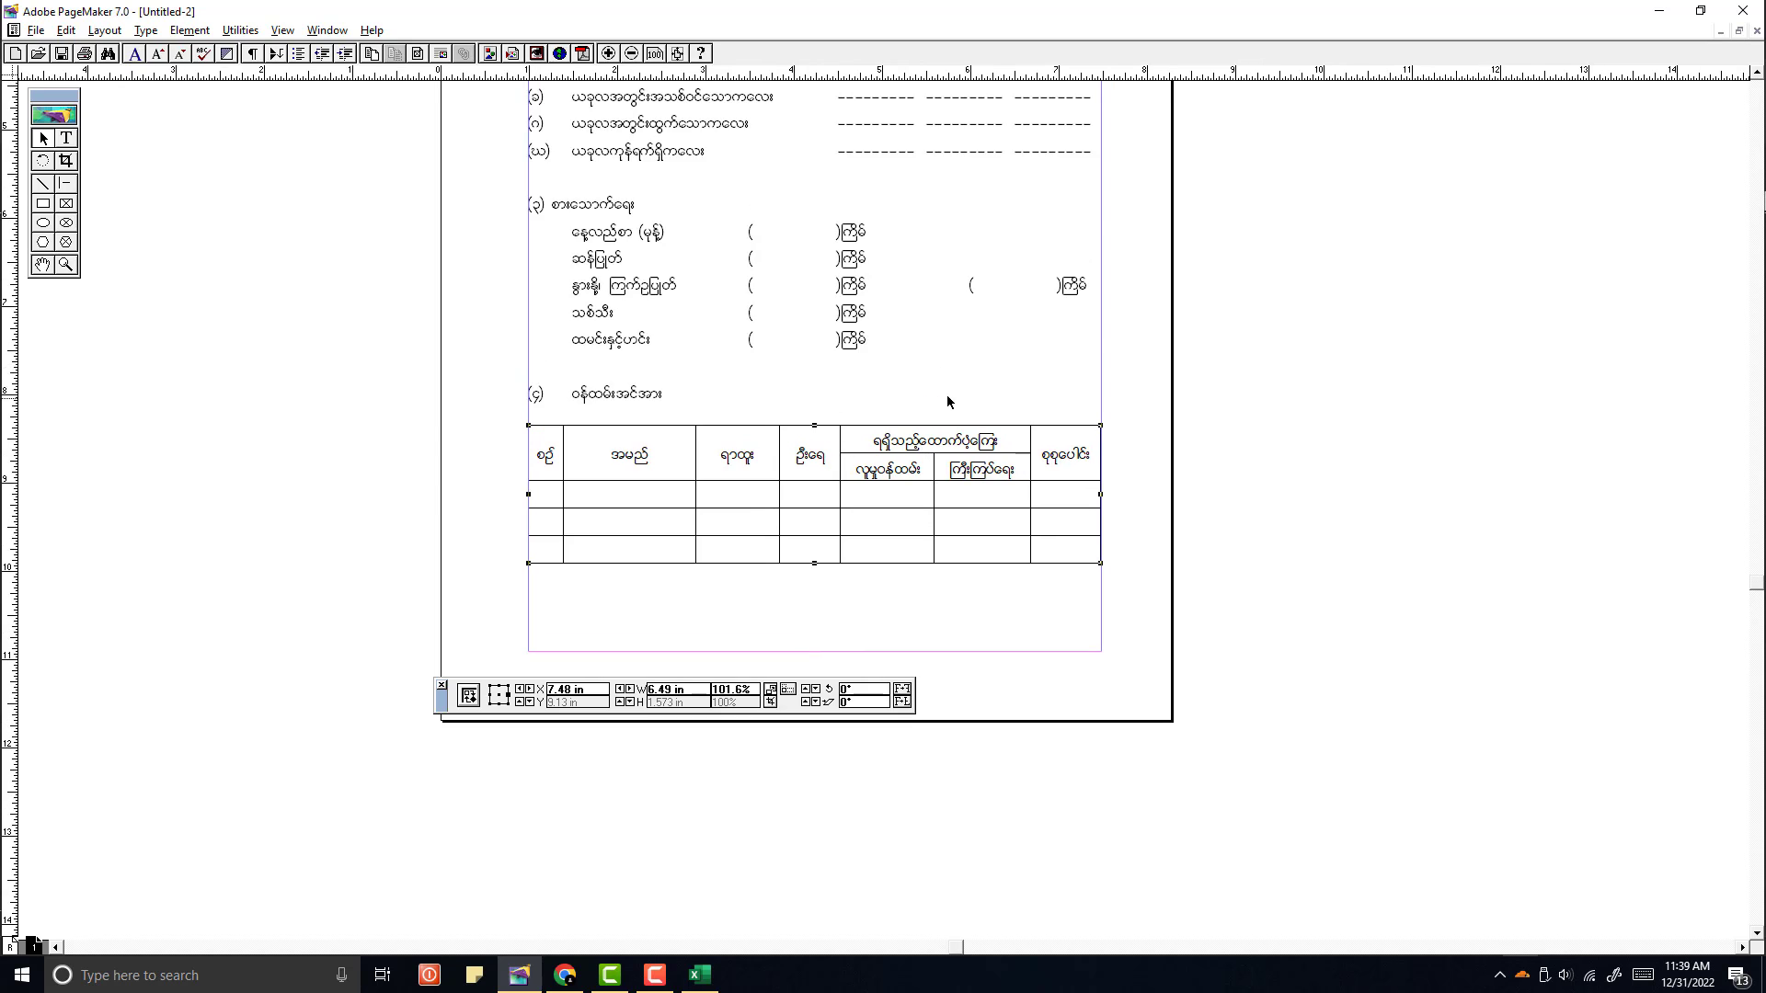
pyautogui.click(1189, 348)
pyautogui.scroll(-1, 1109, 479)
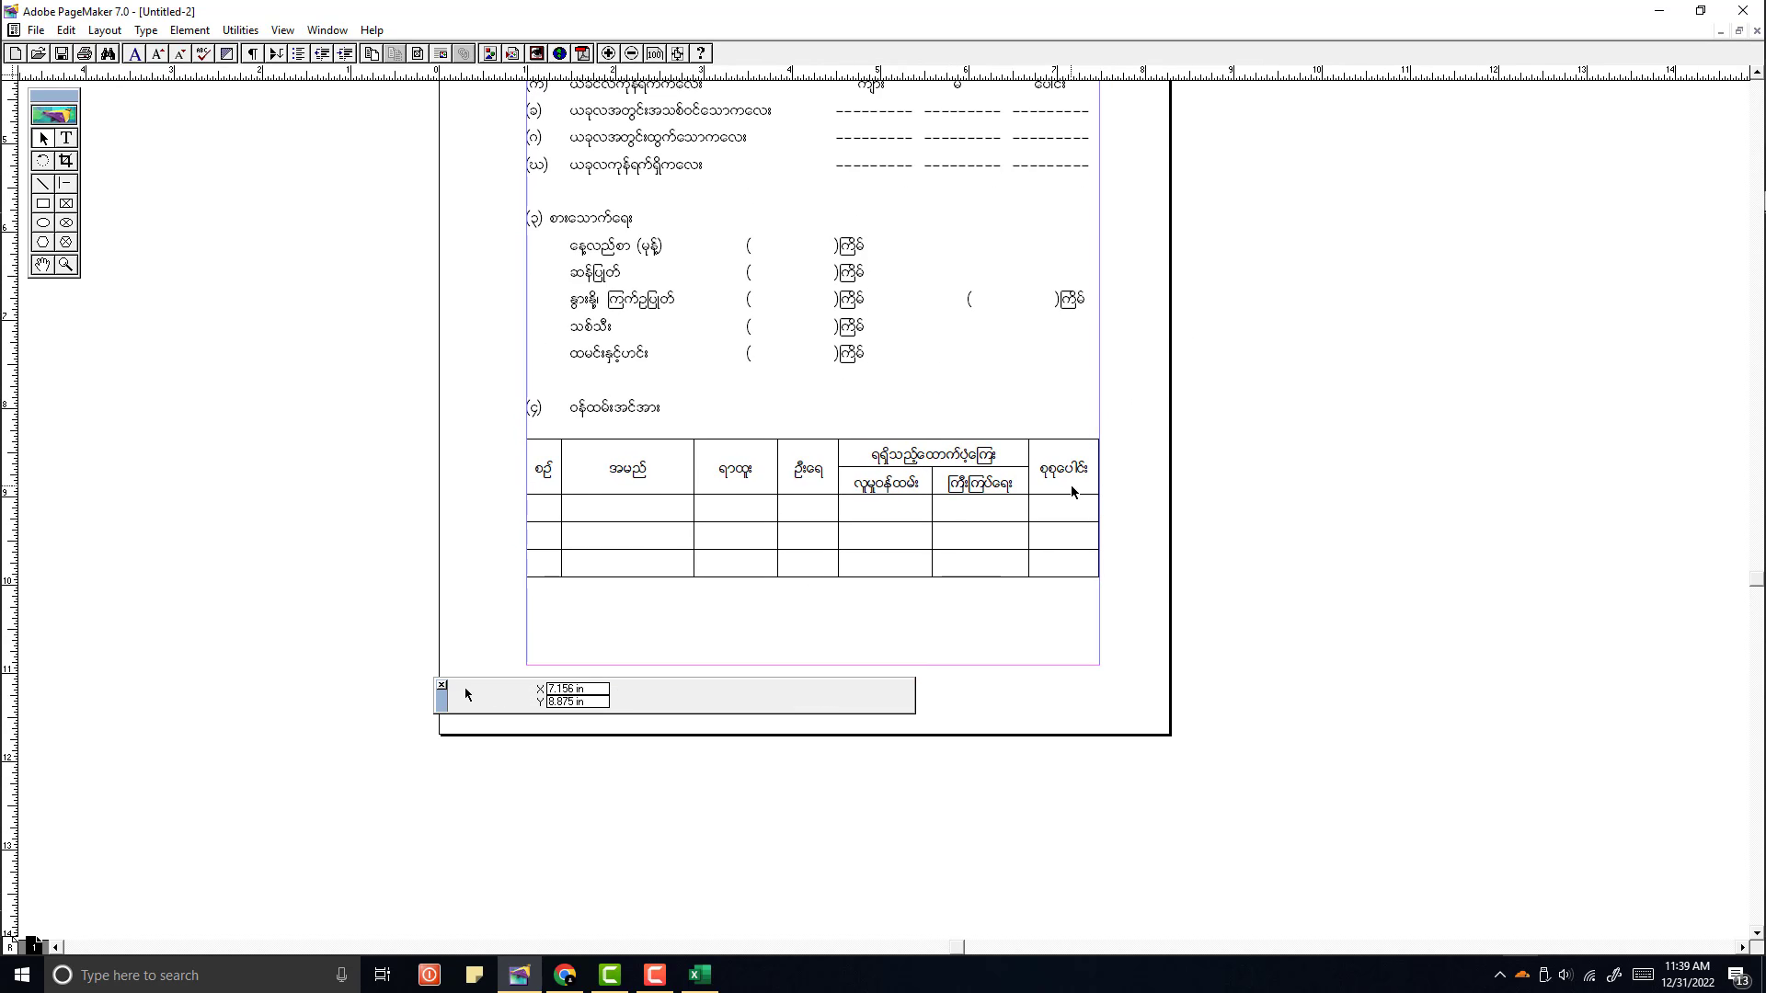
pyautogui.click(1081, 499)
pyautogui.moveTo(1098, 512)
pyautogui.mouseDown()
pyautogui.moveTo(1027, 515)
pyautogui.moveTo(1139, 508)
pyautogui.moveTo(1033, 519)
pyautogui.moveTo(1099, 504)
pyautogui.mouseUp()
pyautogui.click(1166, 513)
# Step: Insert a blank line above section (၁) to separate it from the form's title lines
pyautogui.scroll(1, 1143, 438)
pyautogui.scroll(9, 1070, 385)
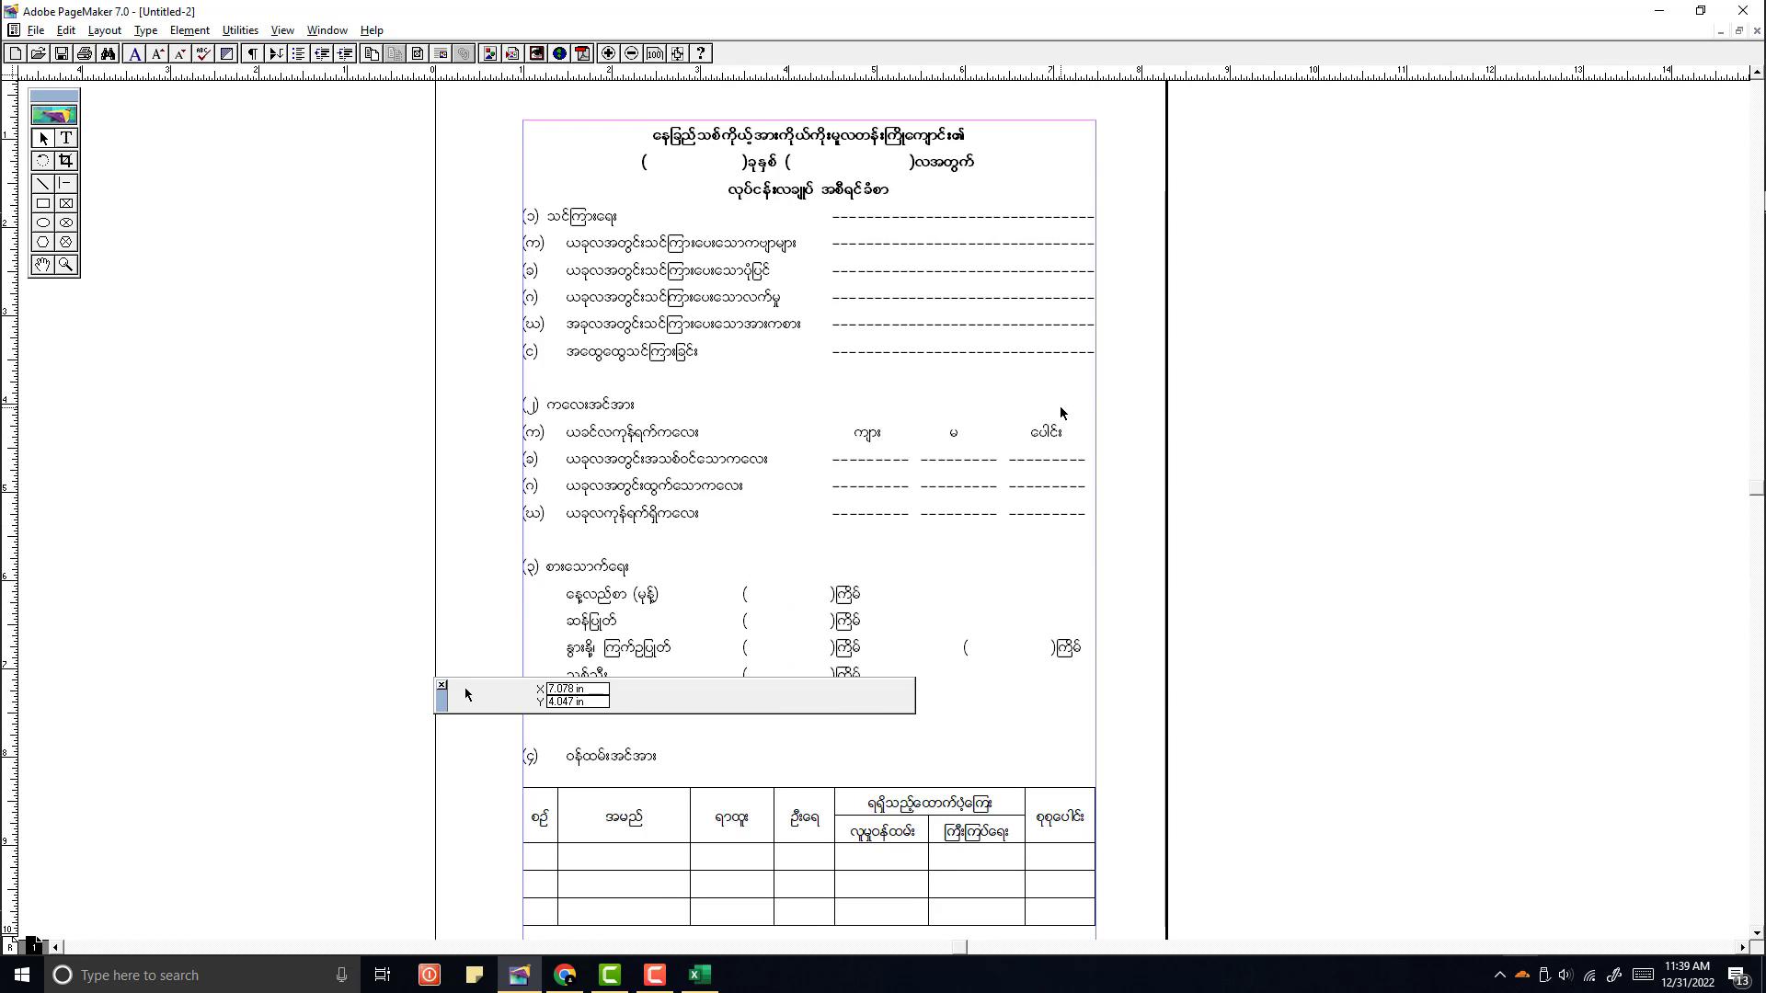
pyautogui.click(76, 138)
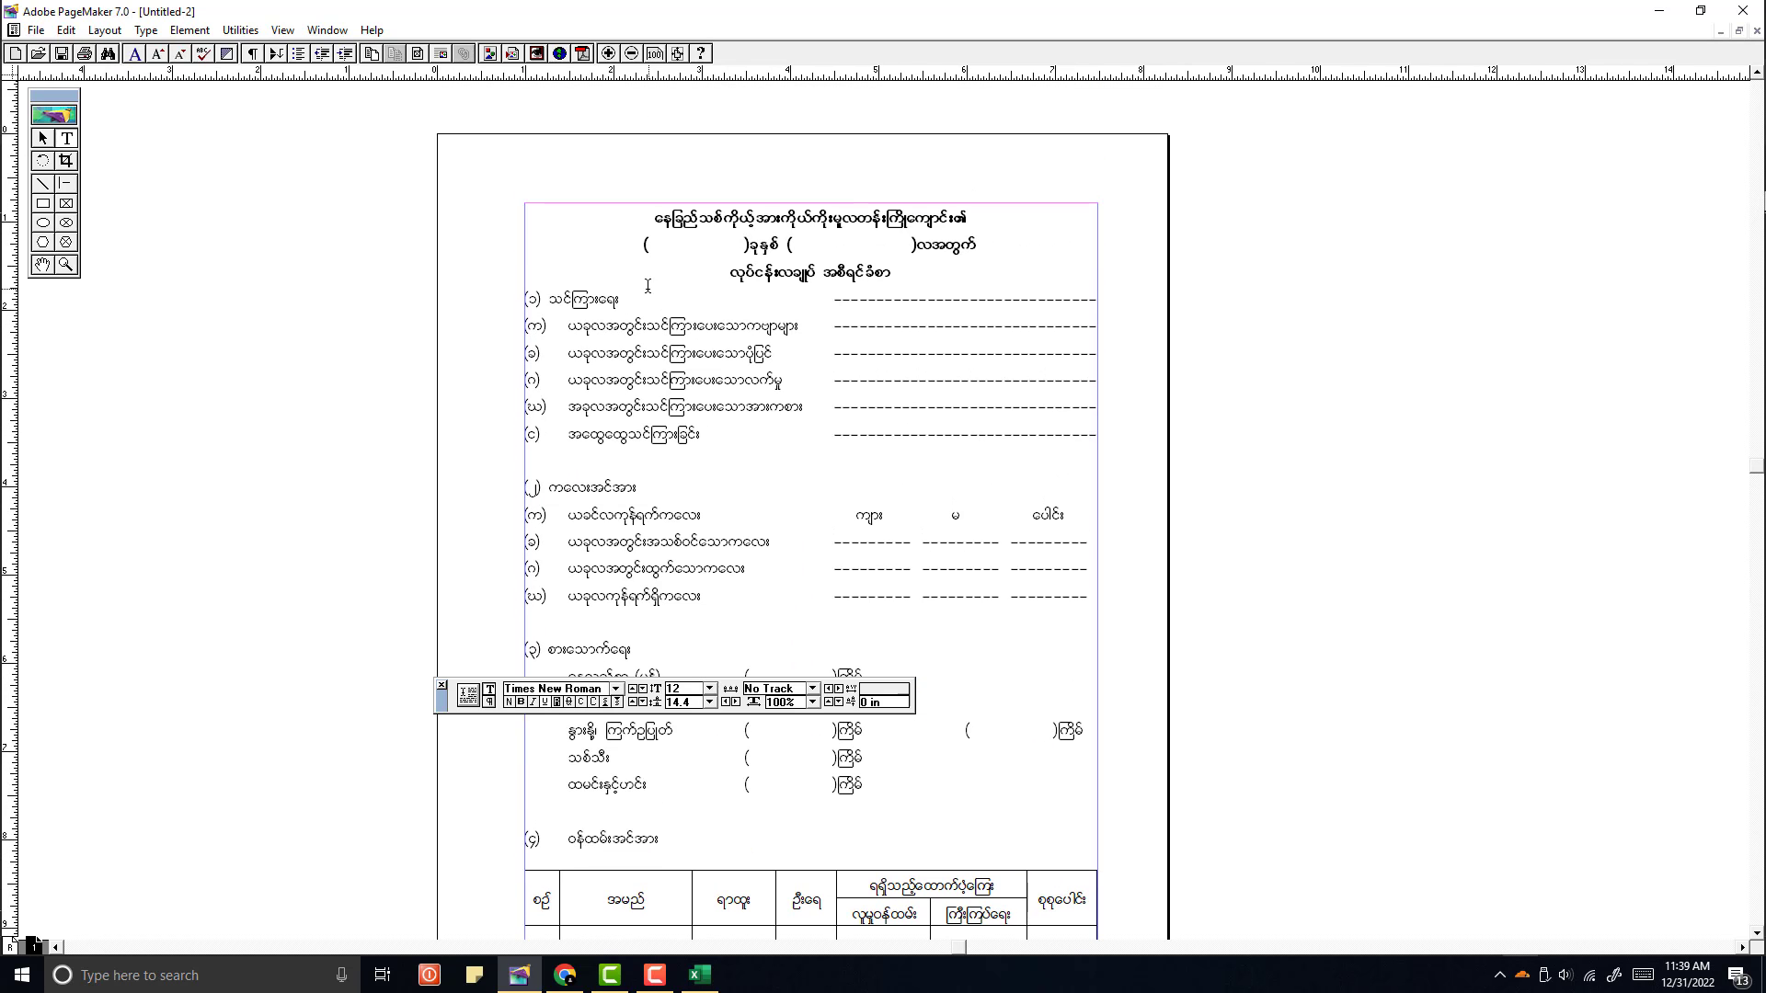
pyautogui.click(561, 298)
pyautogui.click(525, 300)
pyautogui.press('Return')
# Step: Nudge the staff strength table down so it sits clear of heading (၄)
pyautogui.scroll(-10, 666, 504)
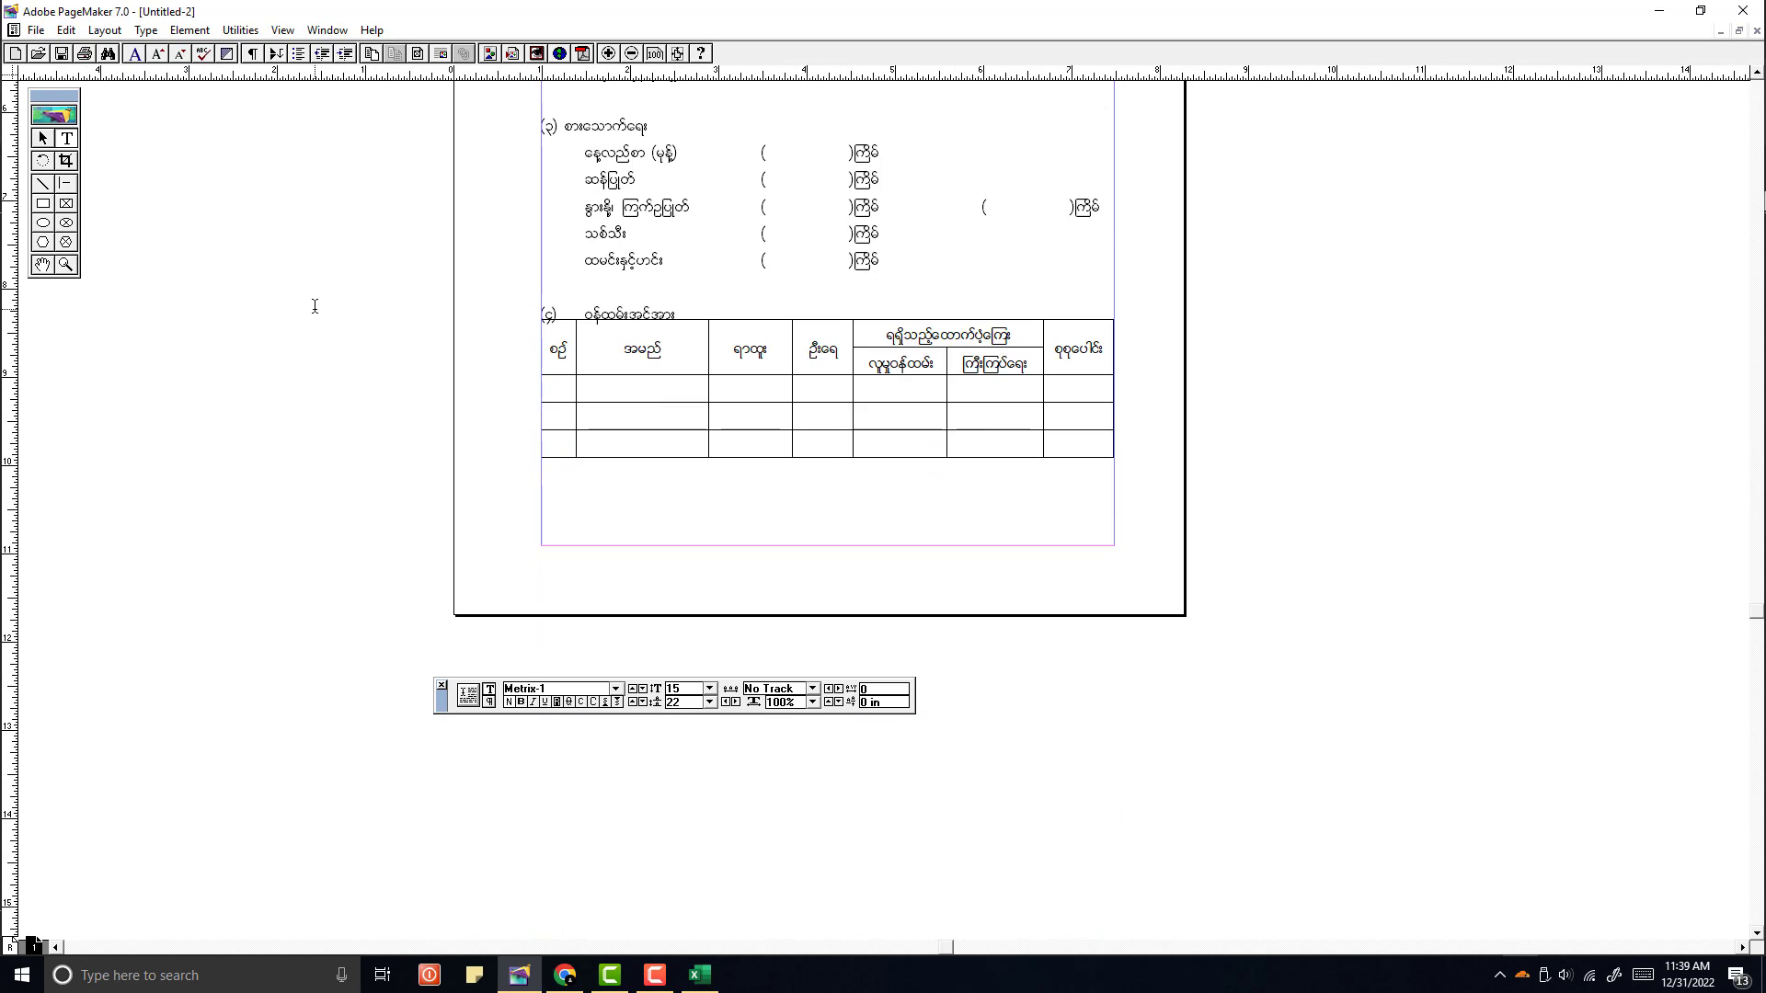
pyautogui.click(43, 140)
pyautogui.click(745, 404)
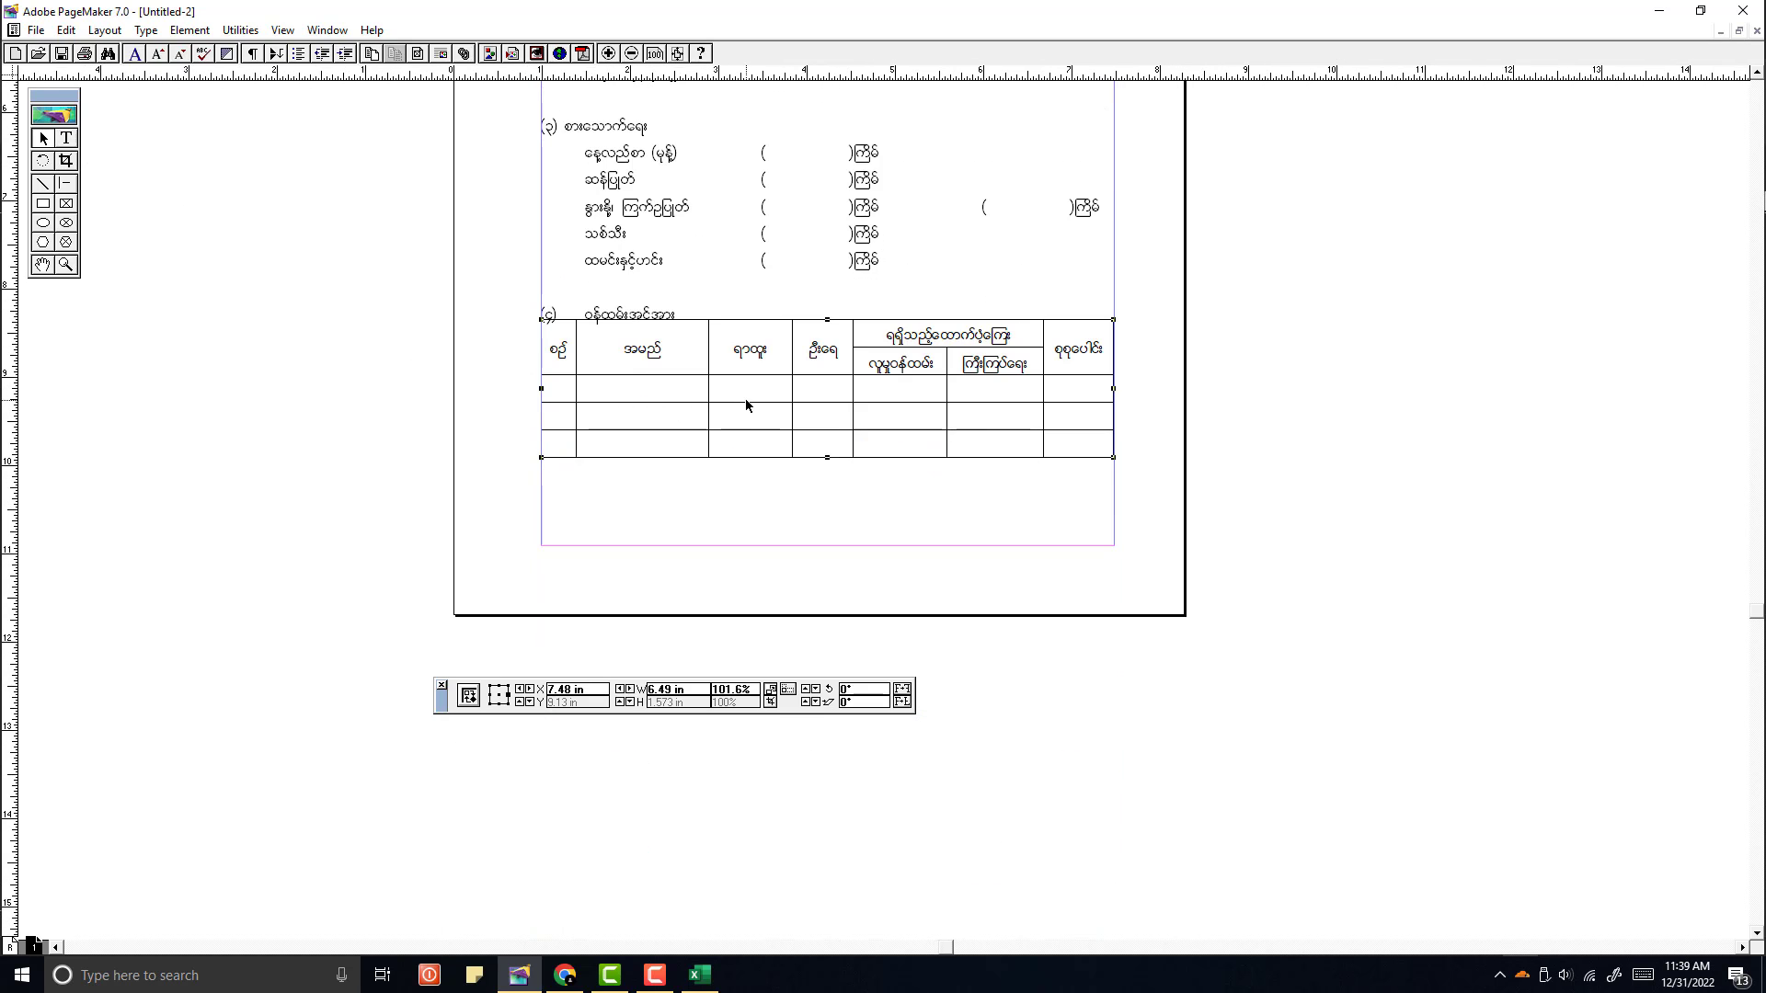
pyautogui.press('Down')
pyautogui.press('Down')
pyautogui.press('Down')
pyautogui.press('Down')
pyautogui.press('Down')
pyautogui.press('Down')
pyautogui.press('Down')
pyautogui.press('Down')
pyautogui.press('Down')
pyautogui.press('Down')
pyautogui.press('Down')
pyautogui.press('Down')
pyautogui.press('Down')
pyautogui.press('Down')
pyautogui.press('Down')
pyautogui.press('Down')
pyautogui.press('Down')
pyautogui.press('Down')
pyautogui.press('Down')
pyautogui.press('Down')
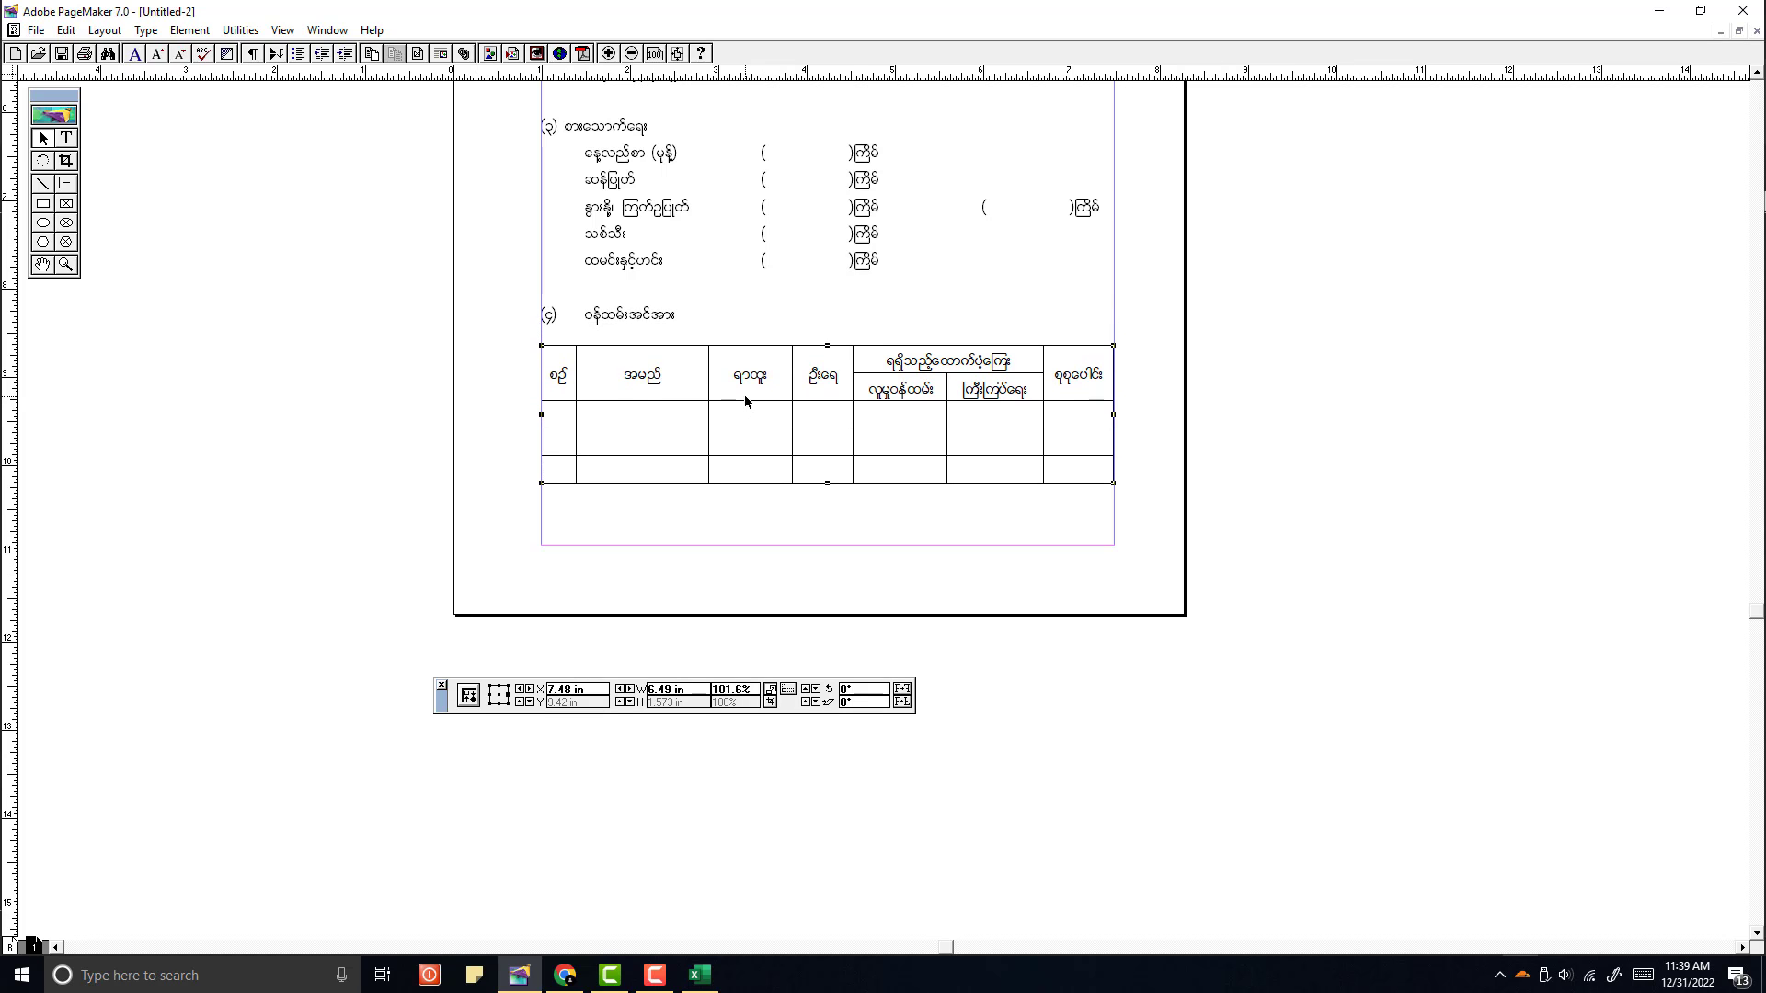
pyautogui.press('Up')
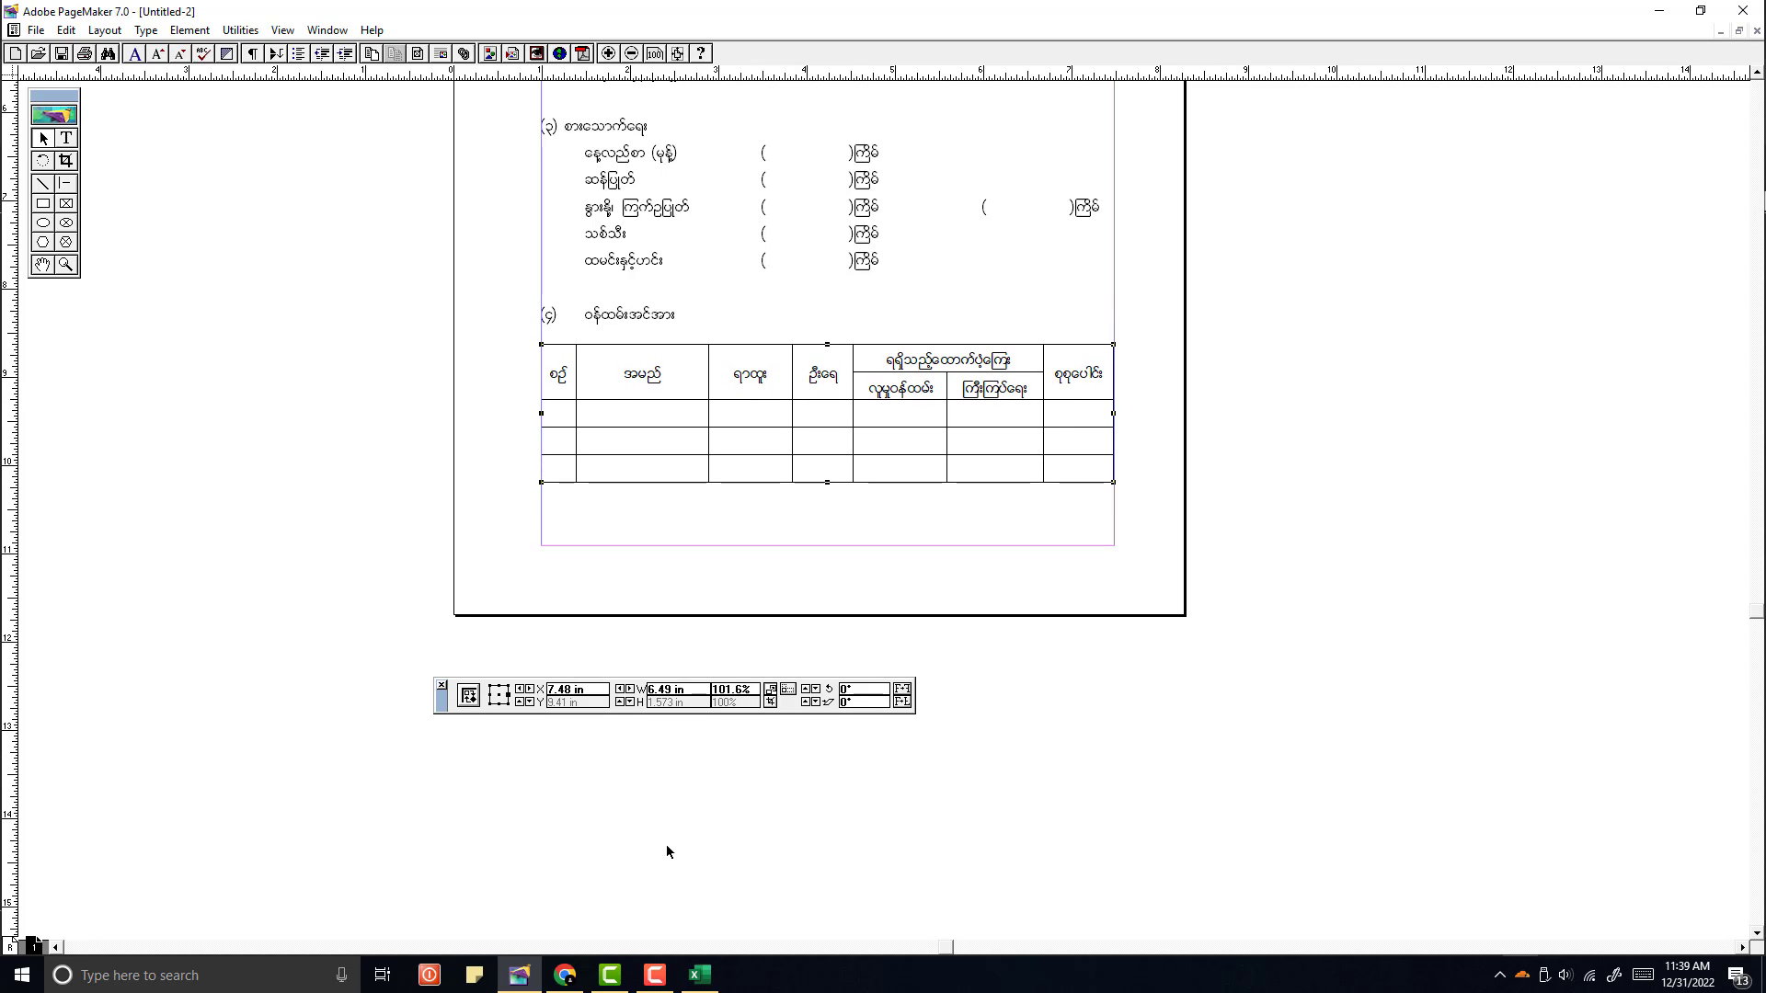
# Step: Close the source workbook in Excel and deselect the table on the PageMaker page
pyautogui.click(699, 975)
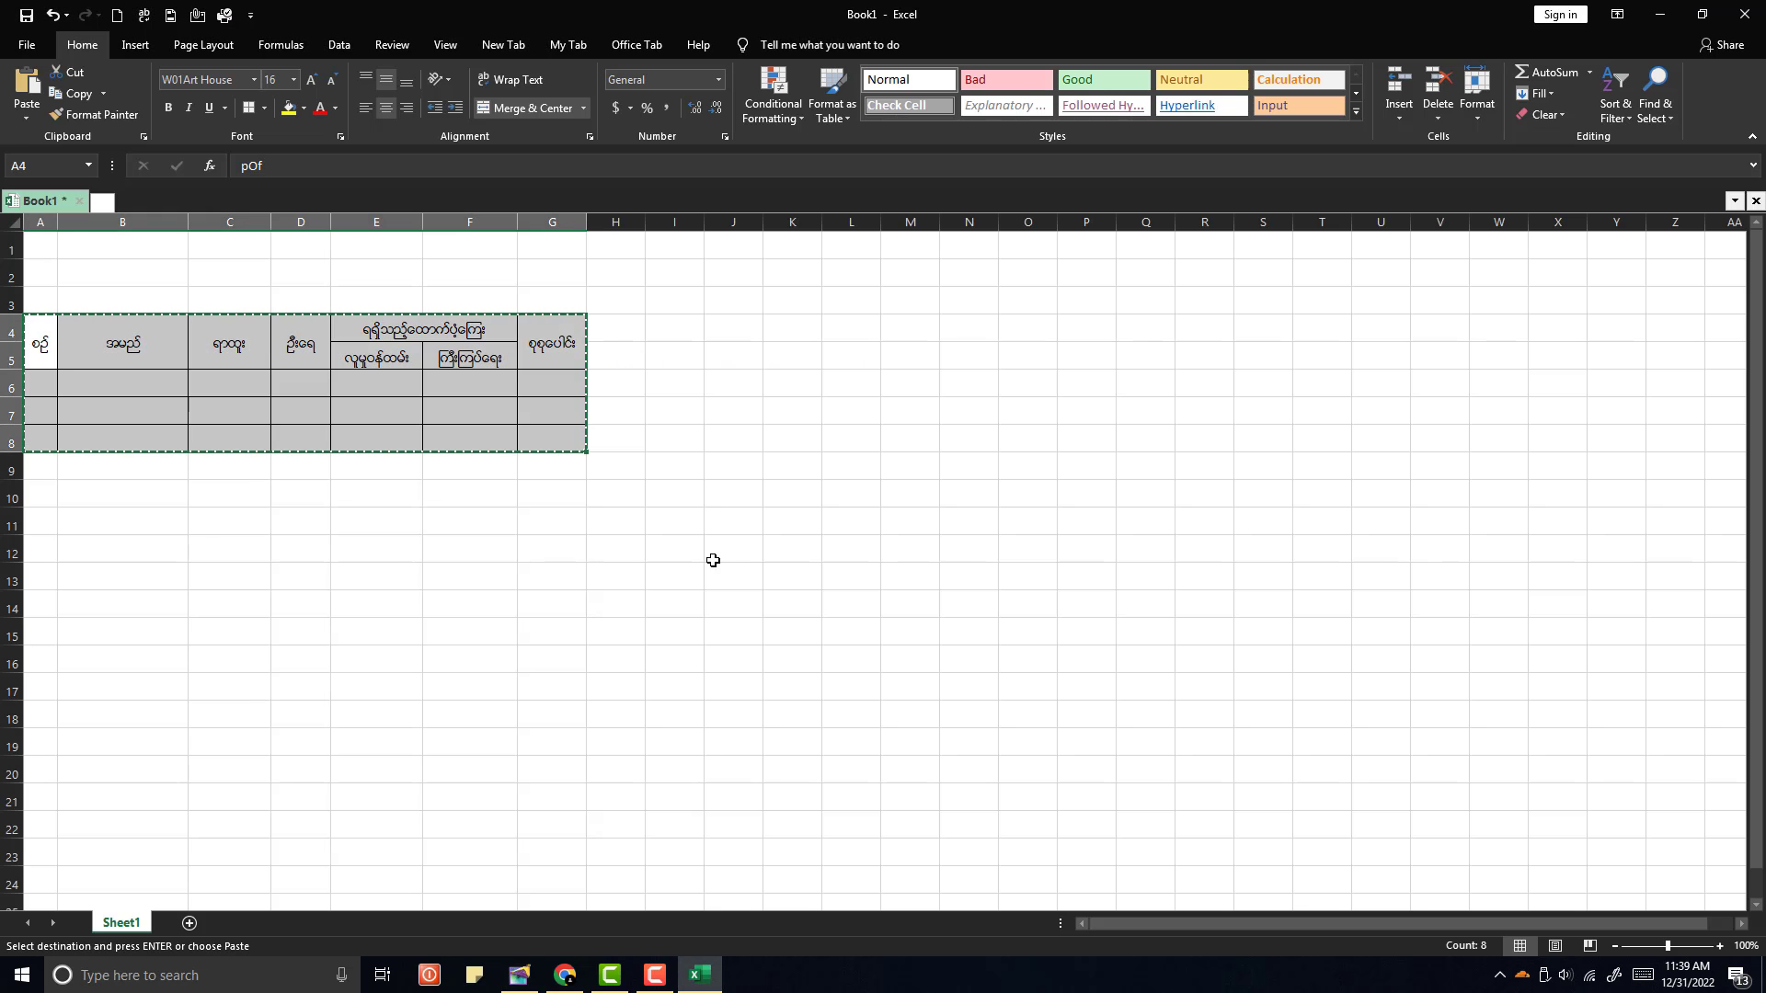
pyautogui.click(1715, 13)
pyautogui.click(881, 504)
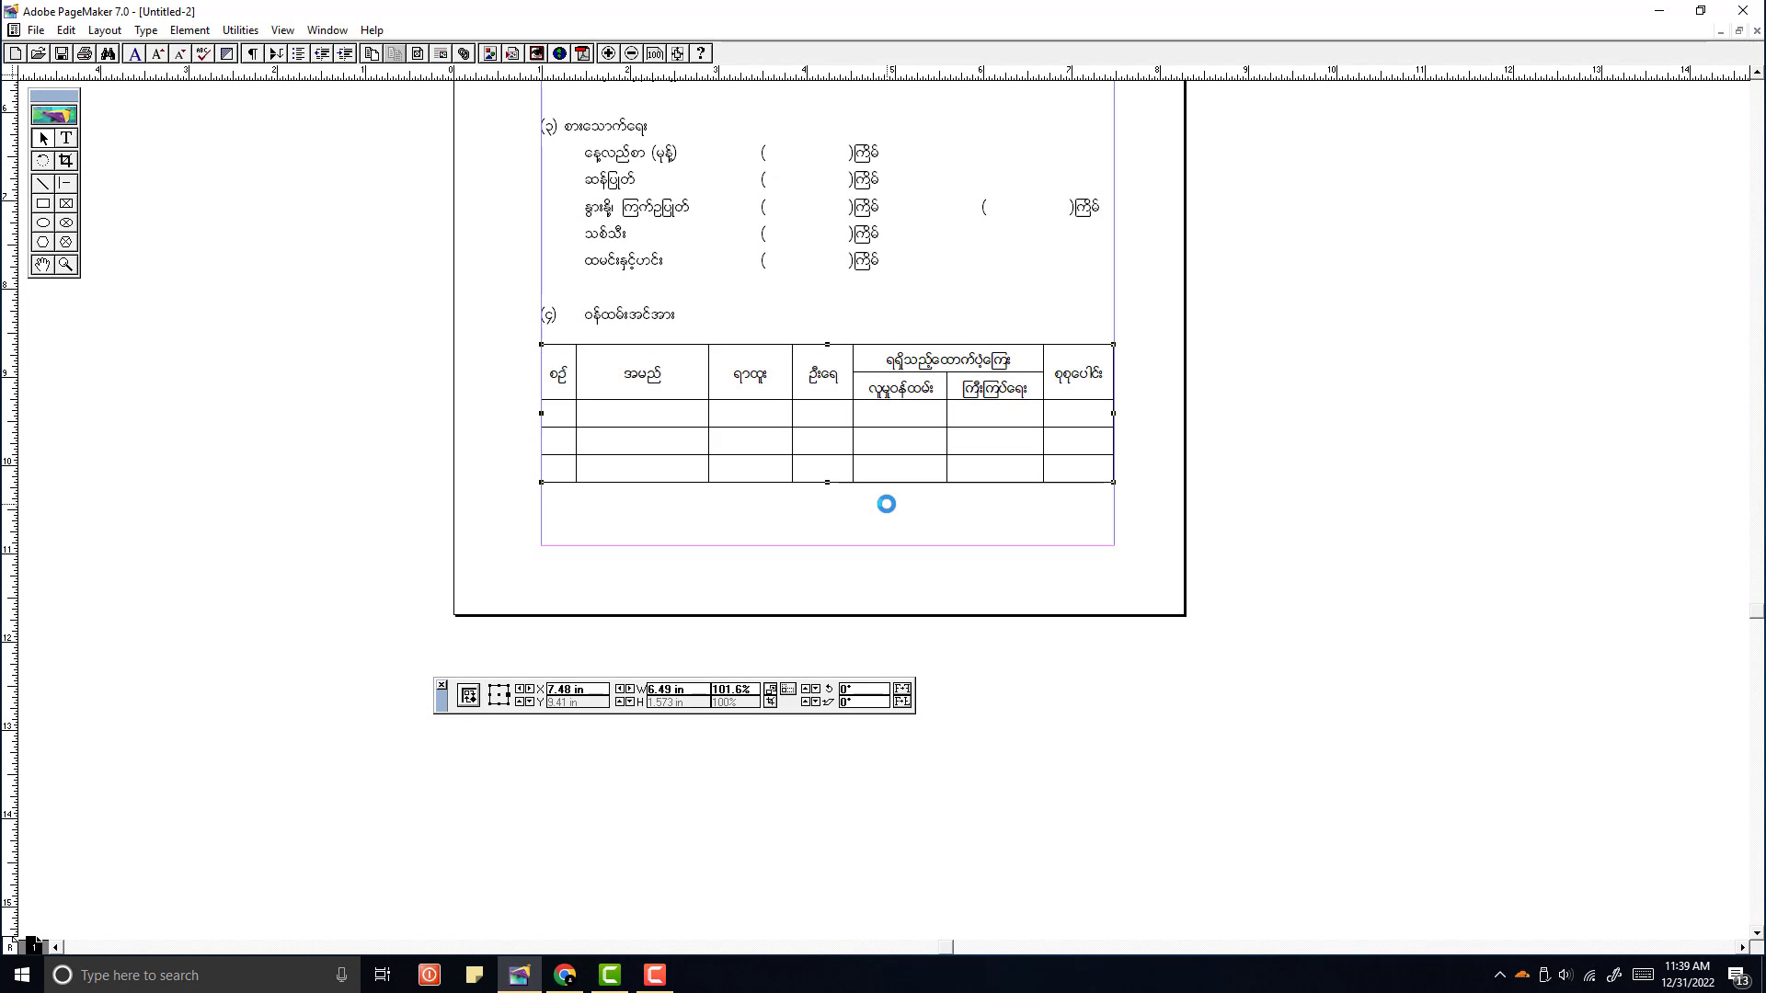
pyautogui.click(1269, 463)
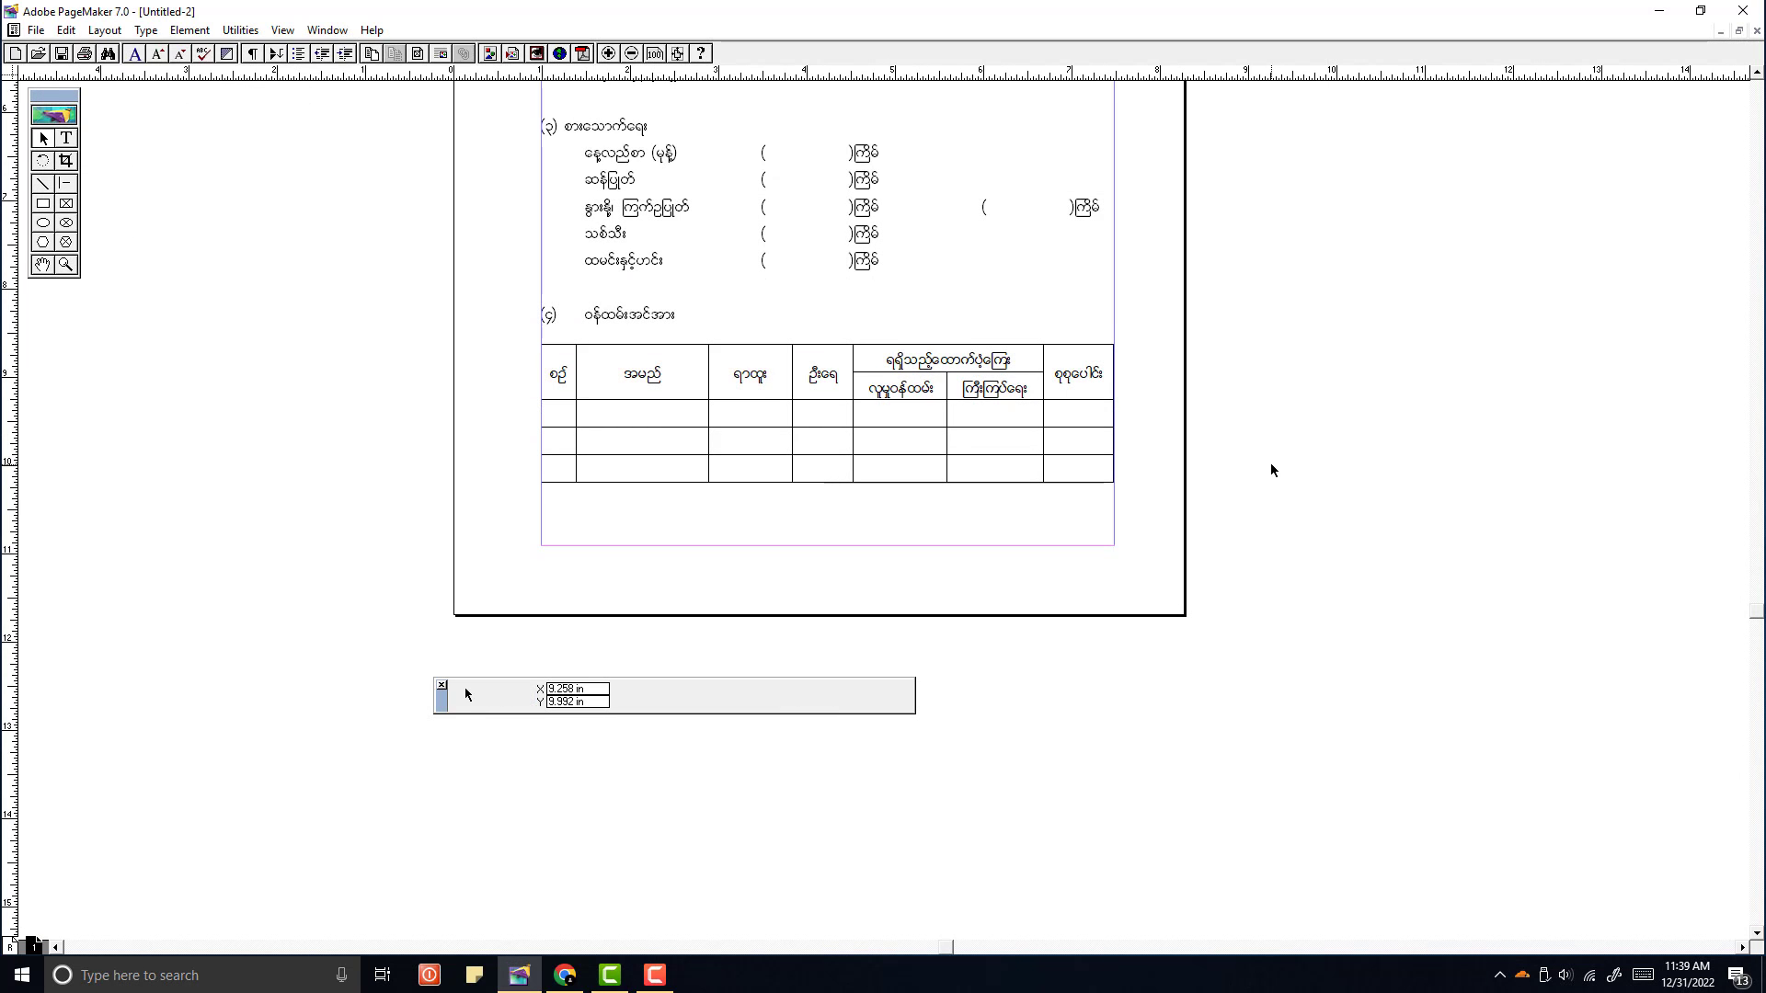
# Step: Open the embedded staff table for editing in Excel and widen its last column, G
pyautogui.scroll(1, 1135, 451)
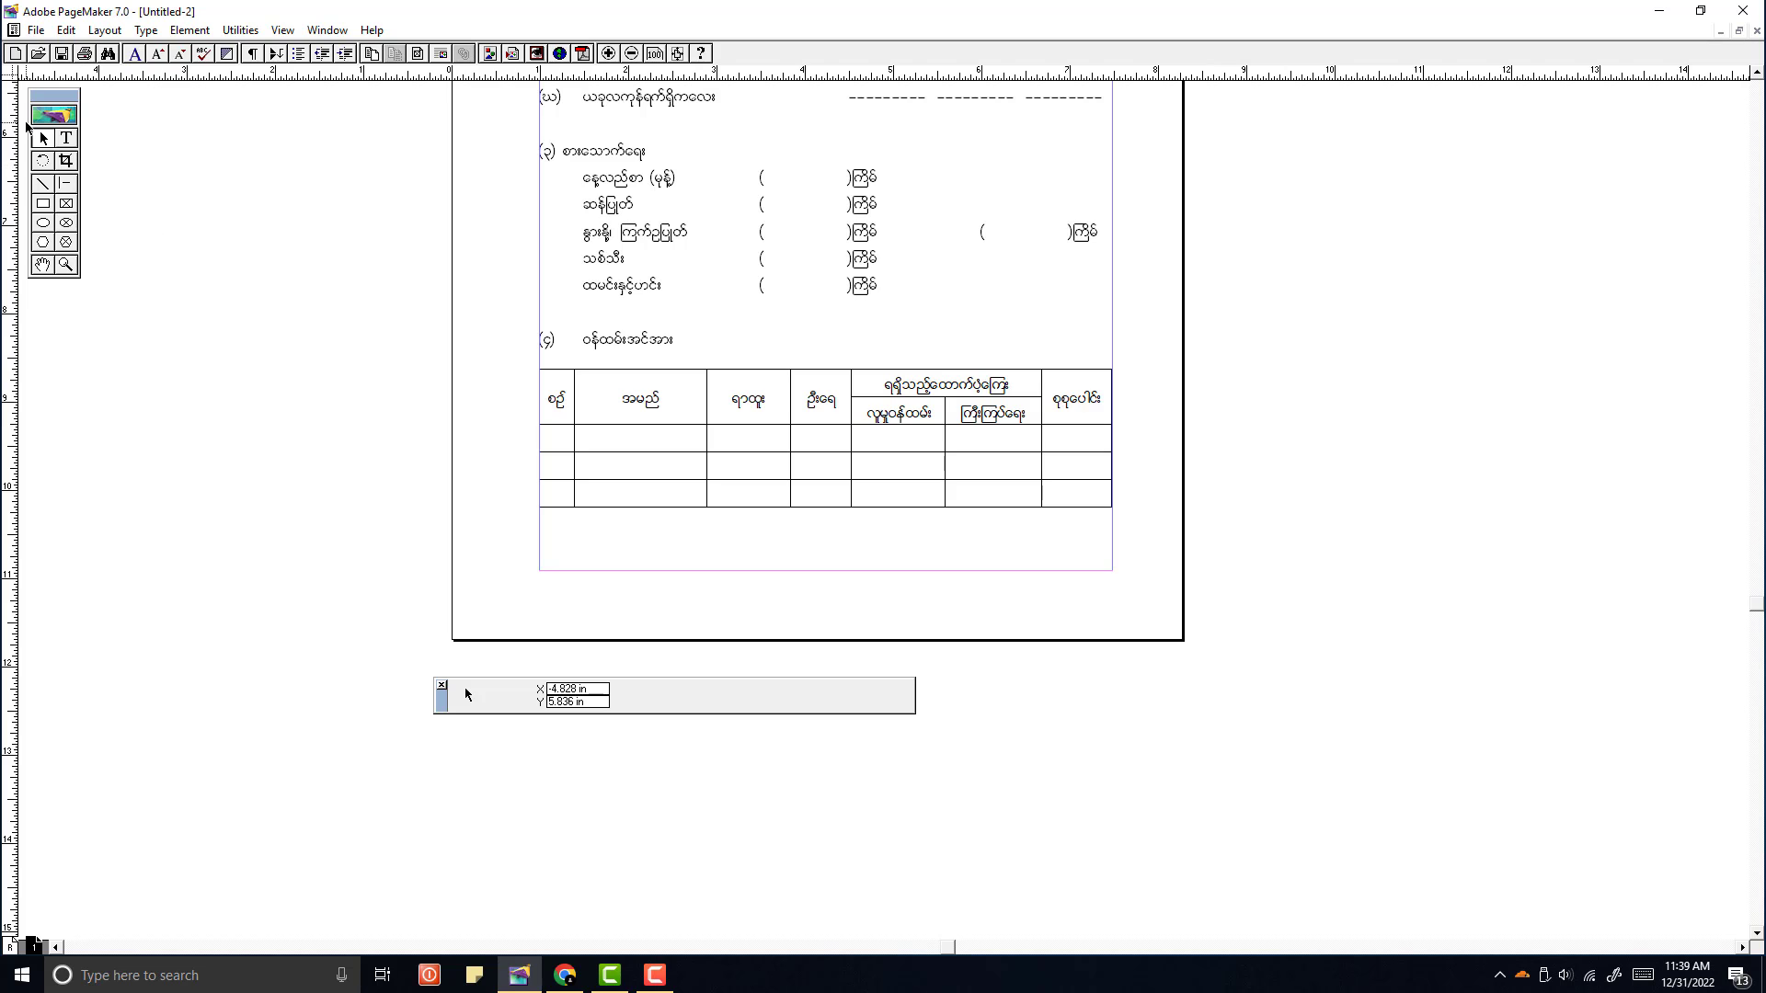
pyautogui.doubleClick(788, 413)
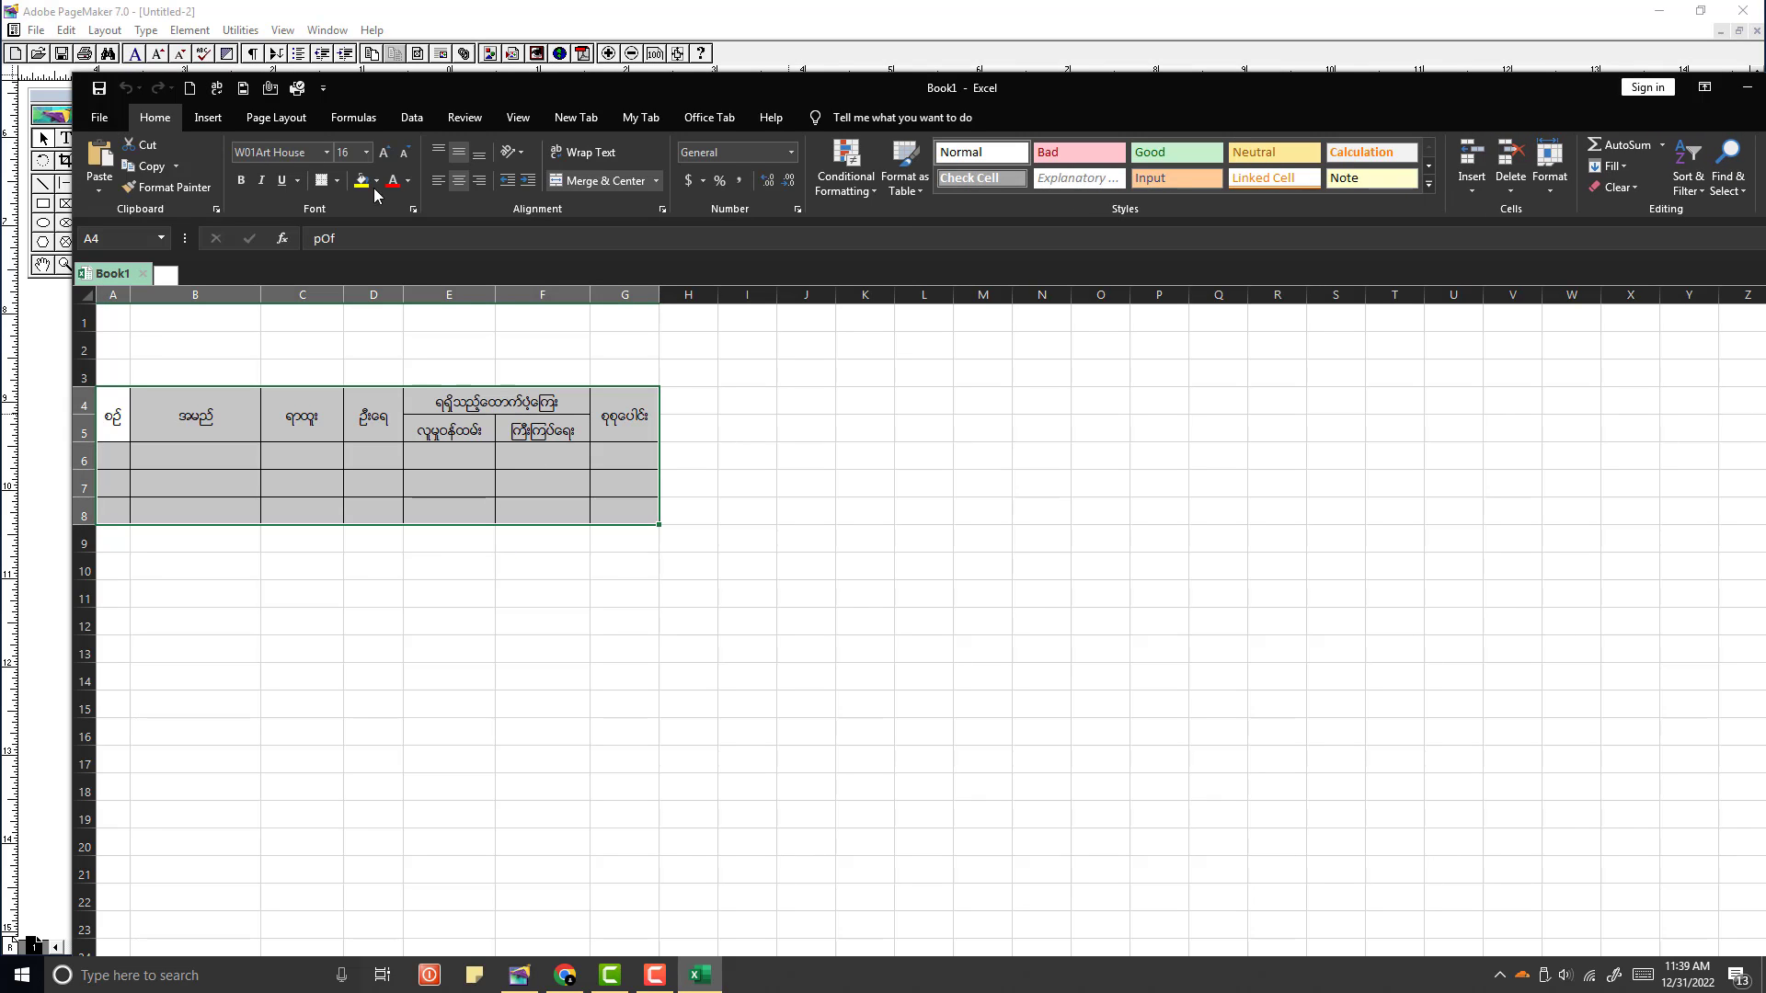
pyautogui.moveTo(393, 83); pyautogui.dragTo(417, 67)
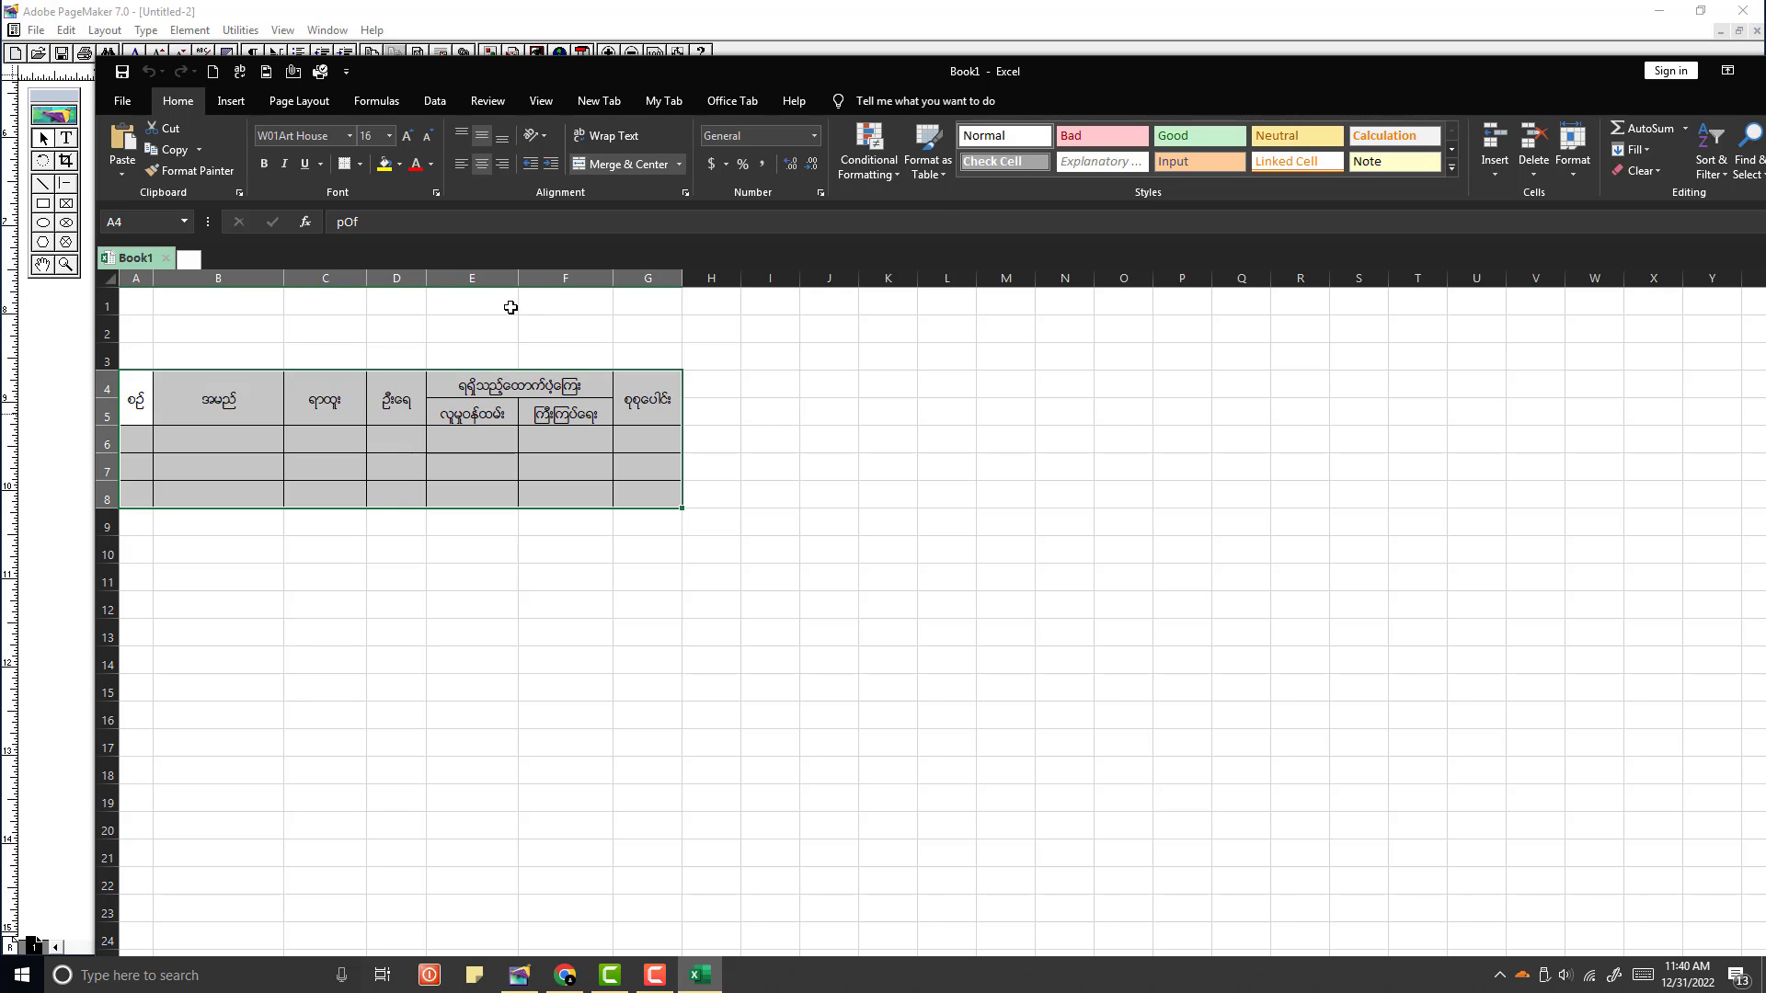
pyautogui.moveTo(564, 66); pyautogui.dragTo(543, 137)
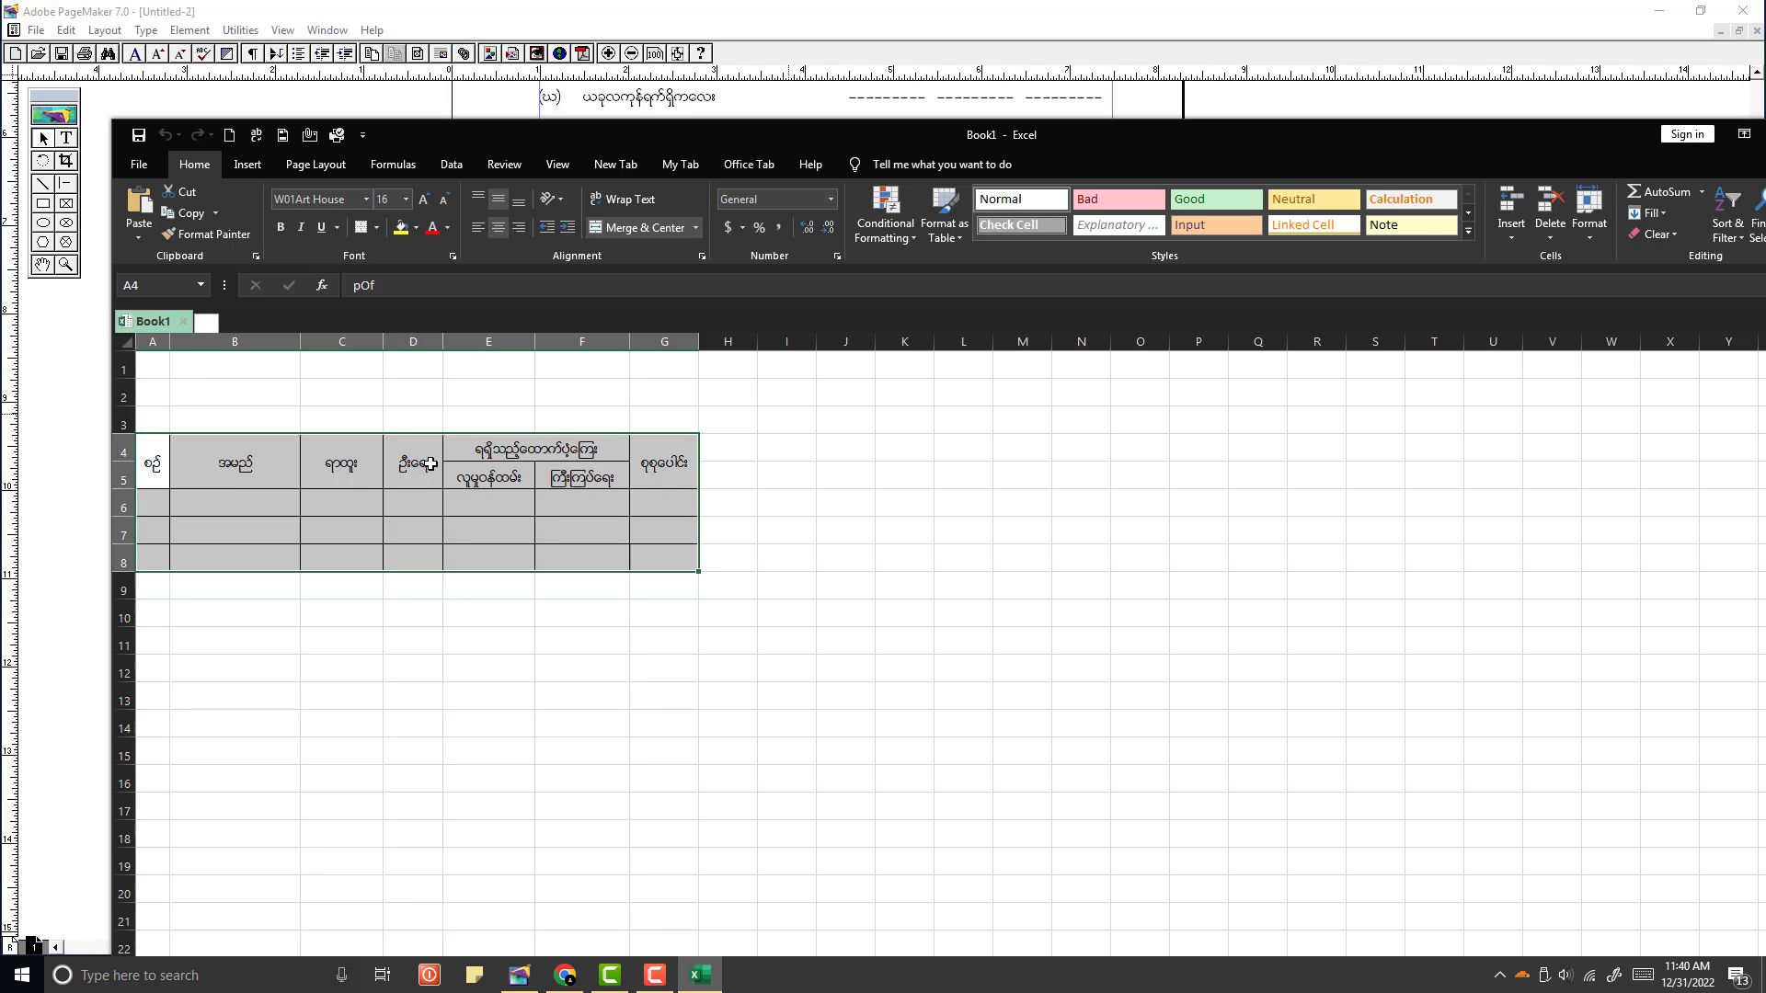
pyautogui.click(416, 502)
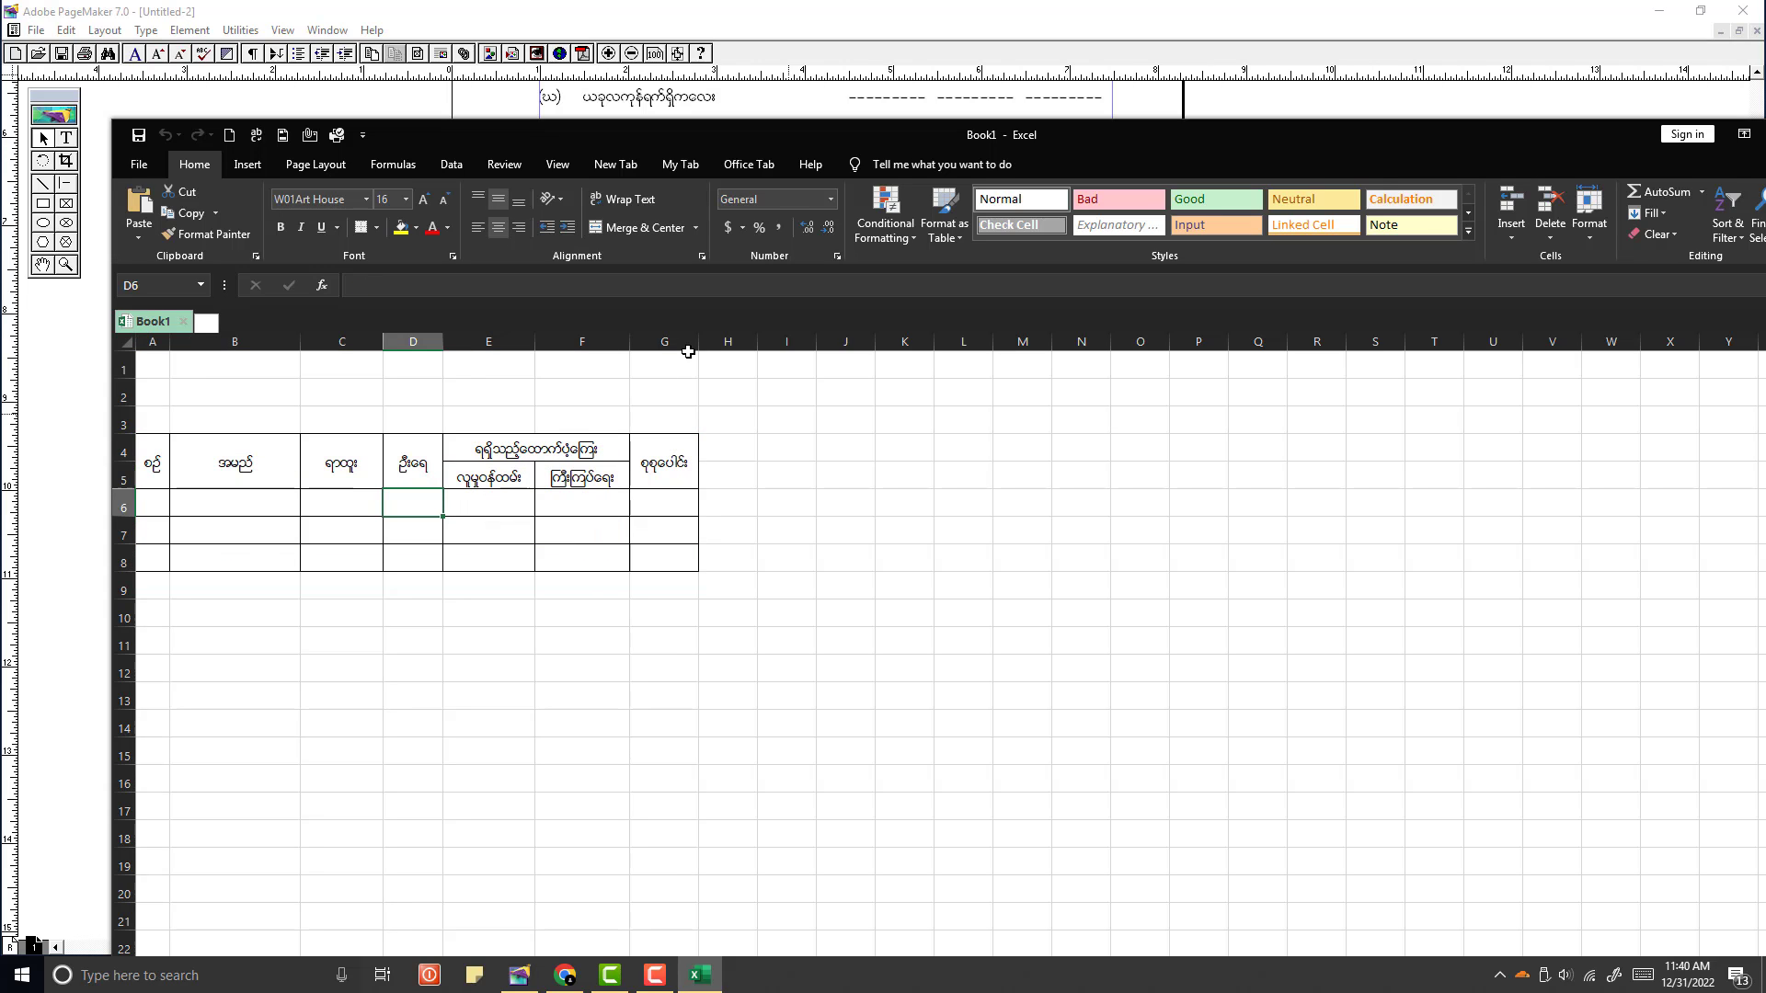
pyautogui.moveTo(698, 341); pyautogui.dragTo(733, 343)
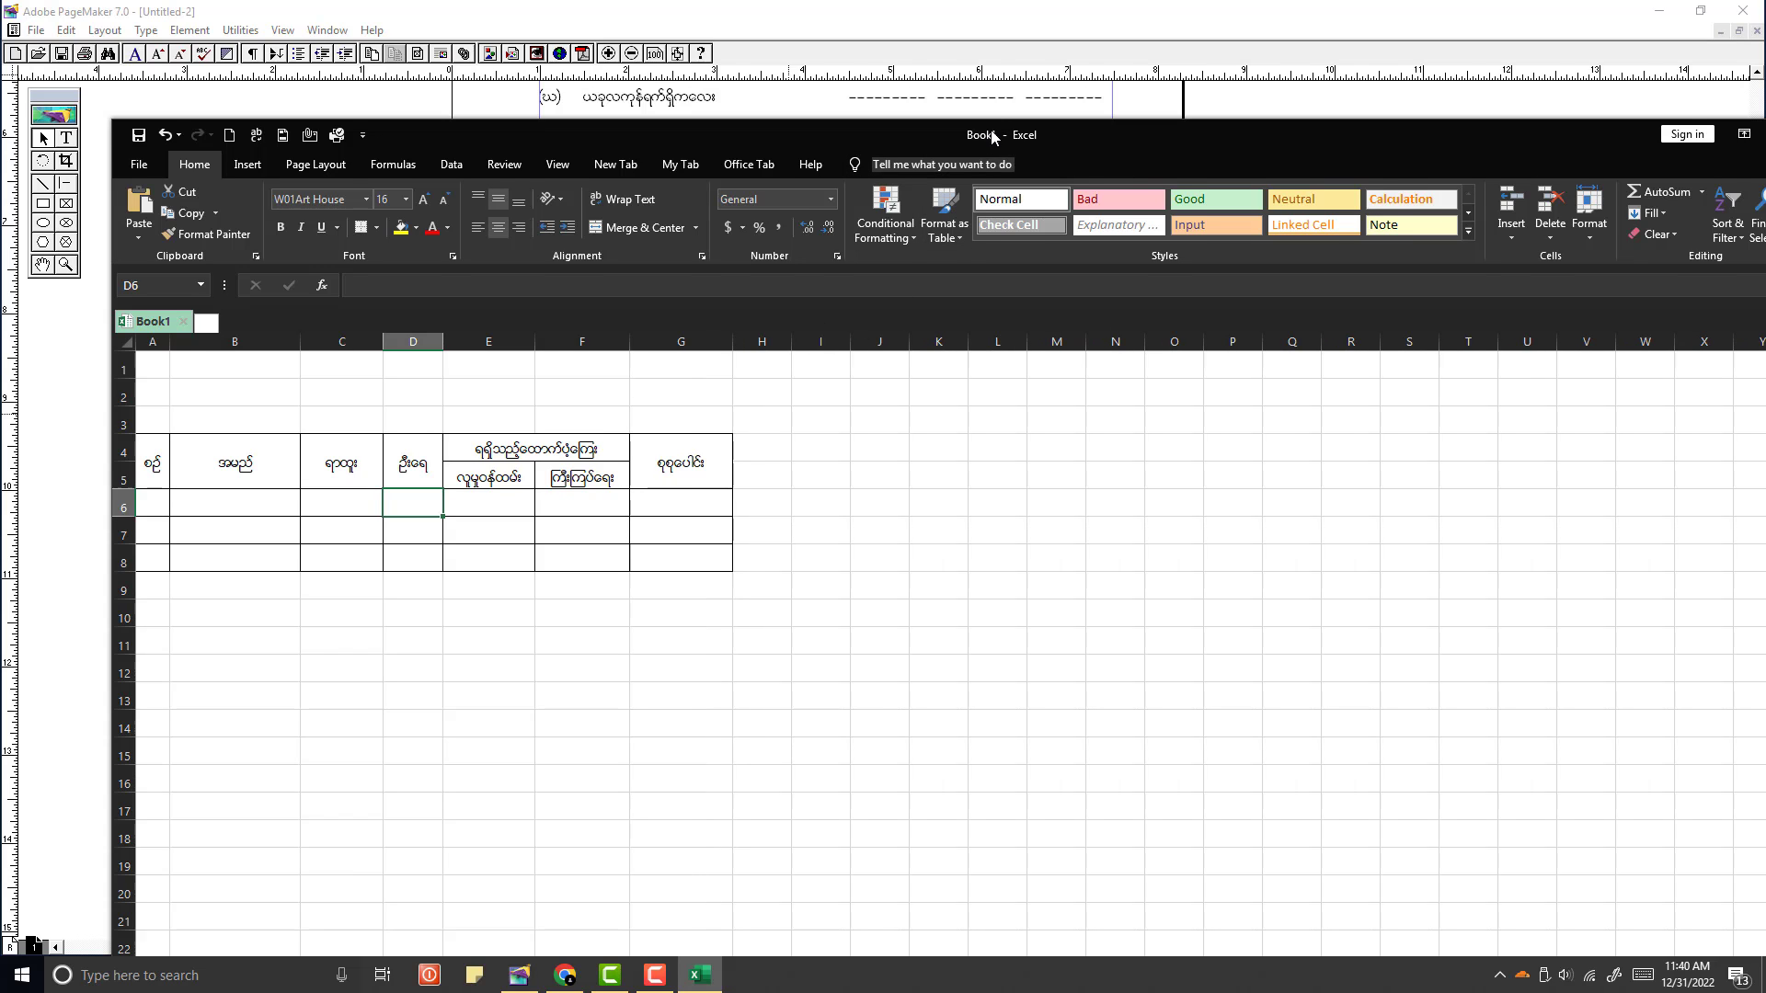
# Step: Copy the widened table in A4:G8 and paste it into the PageMaker page as a new worksheet object
pyautogui.moveTo(949, 136); pyautogui.dragTo(845, 190)
pyautogui.moveTo(135, 515); pyautogui.dragTo(626, 626)
pyautogui.hotkey('ctrl', 'c')
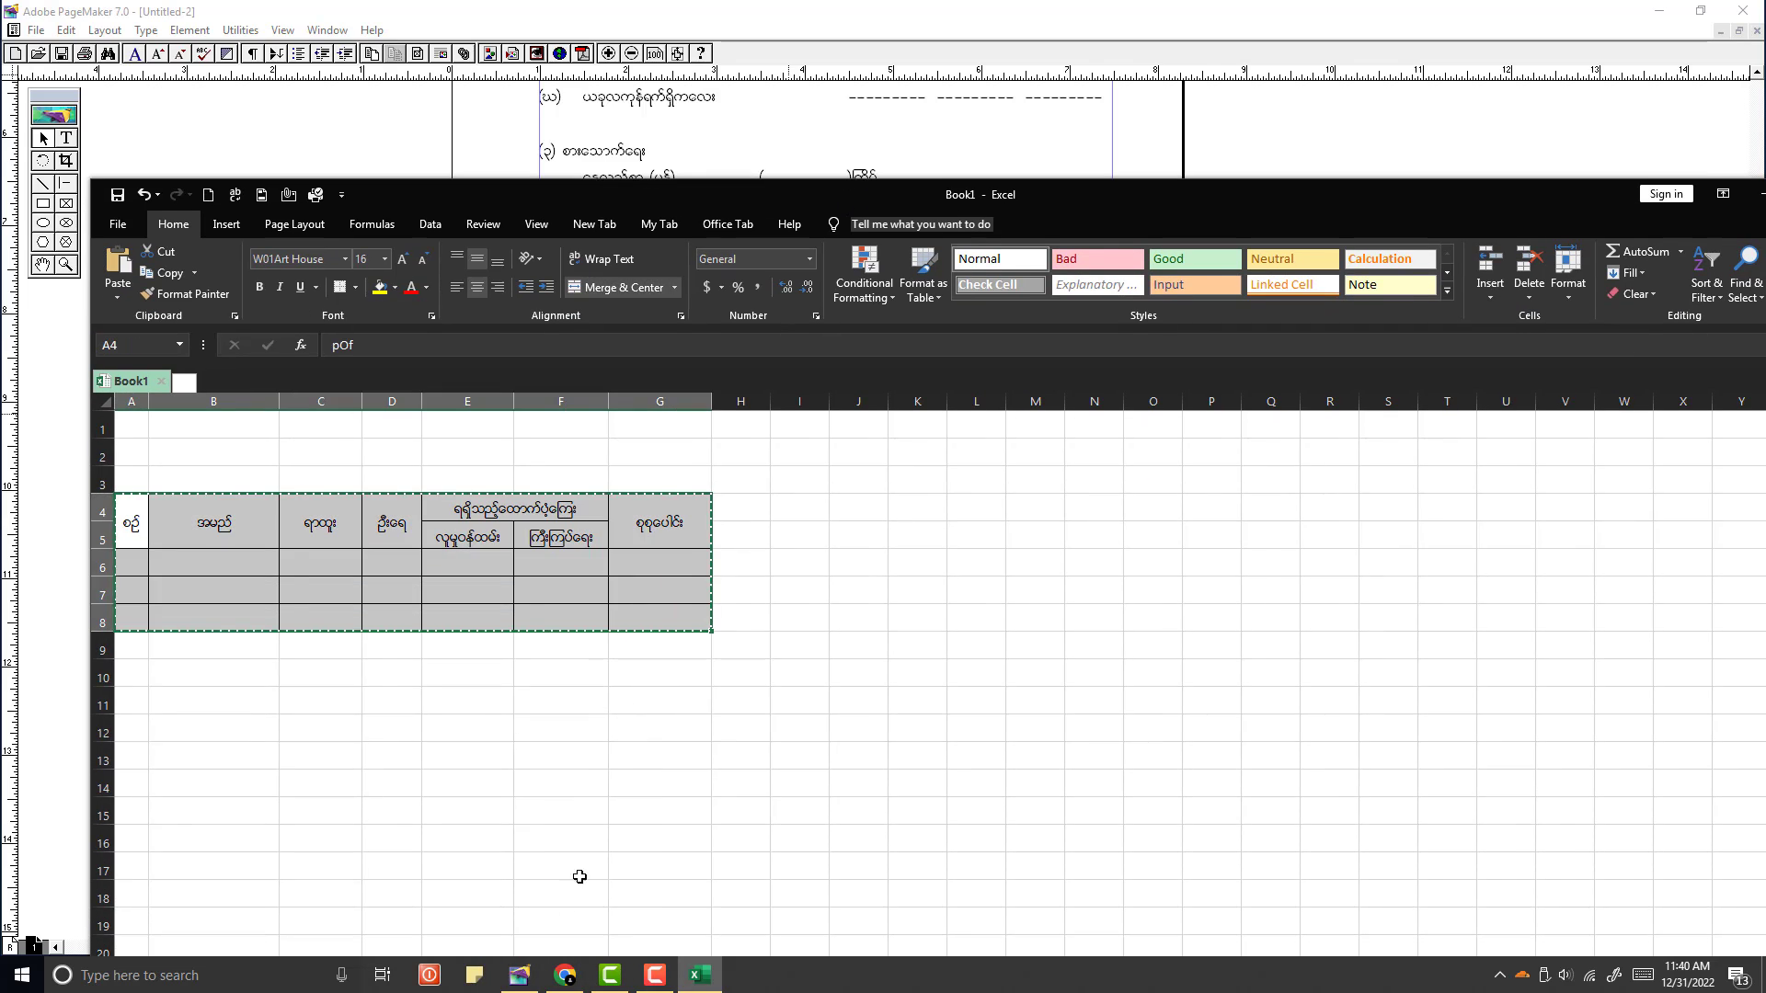
pyautogui.click(519, 975)
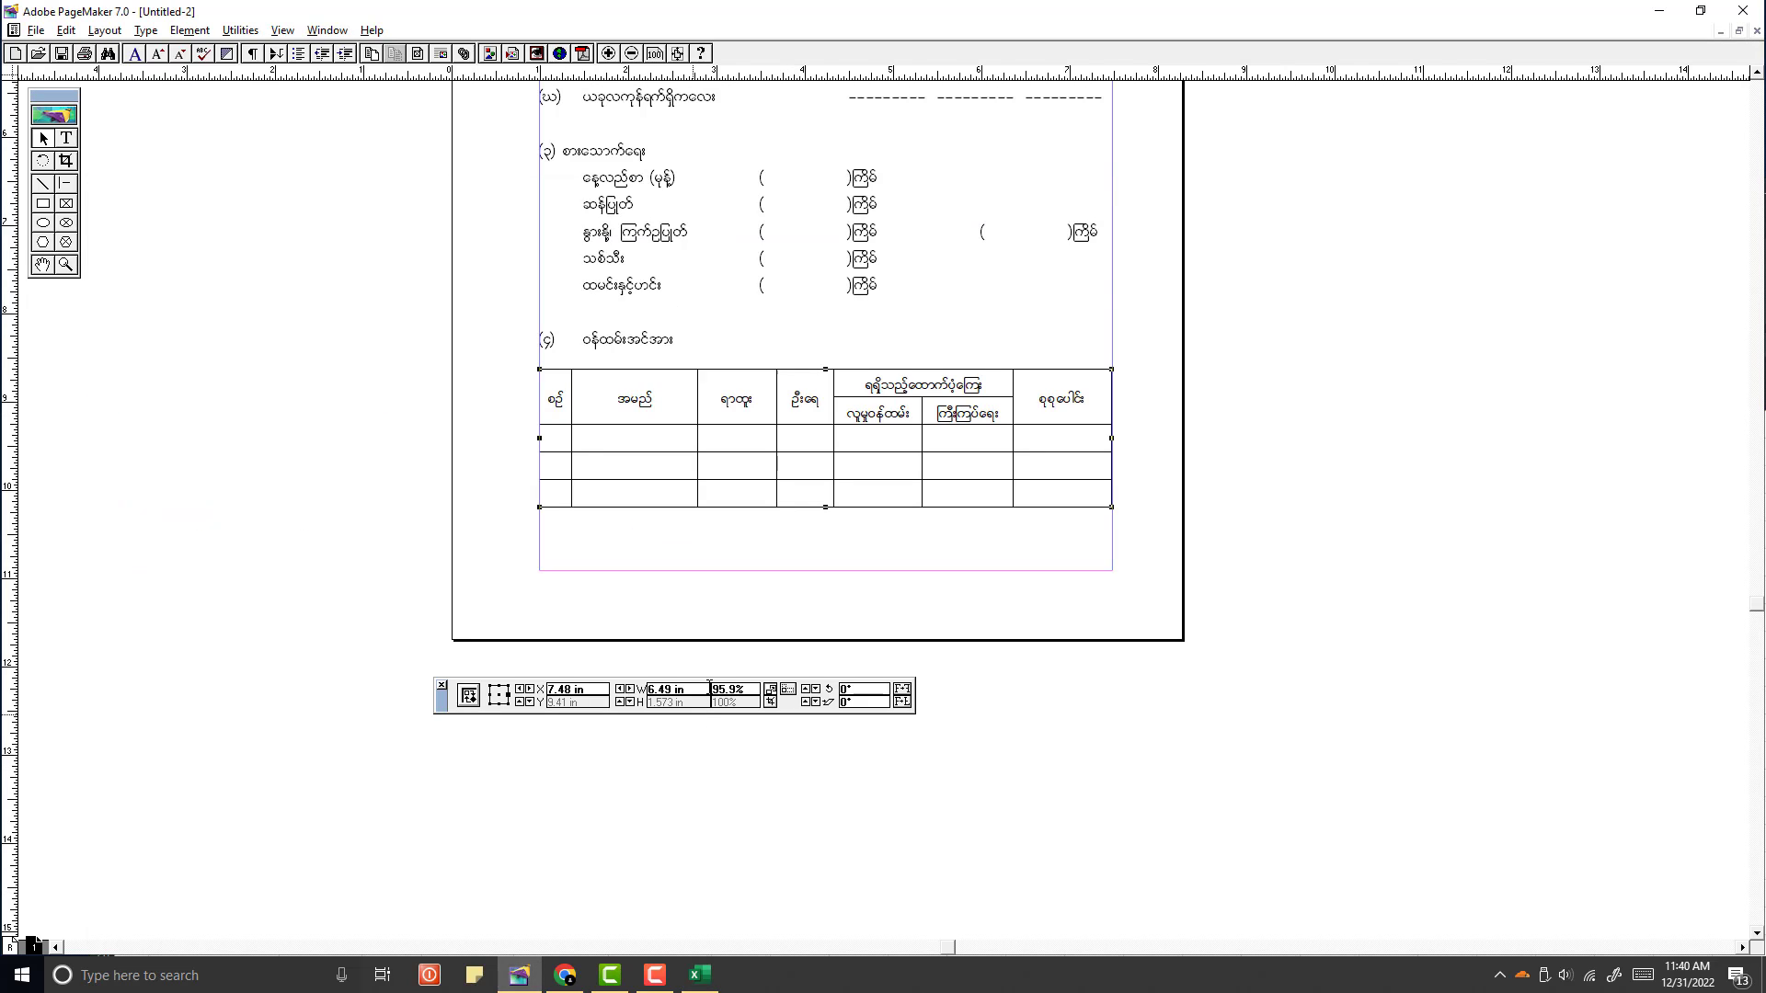
pyautogui.hotkey('ctrl', 'shift', 'v')
pyautogui.press('Return')
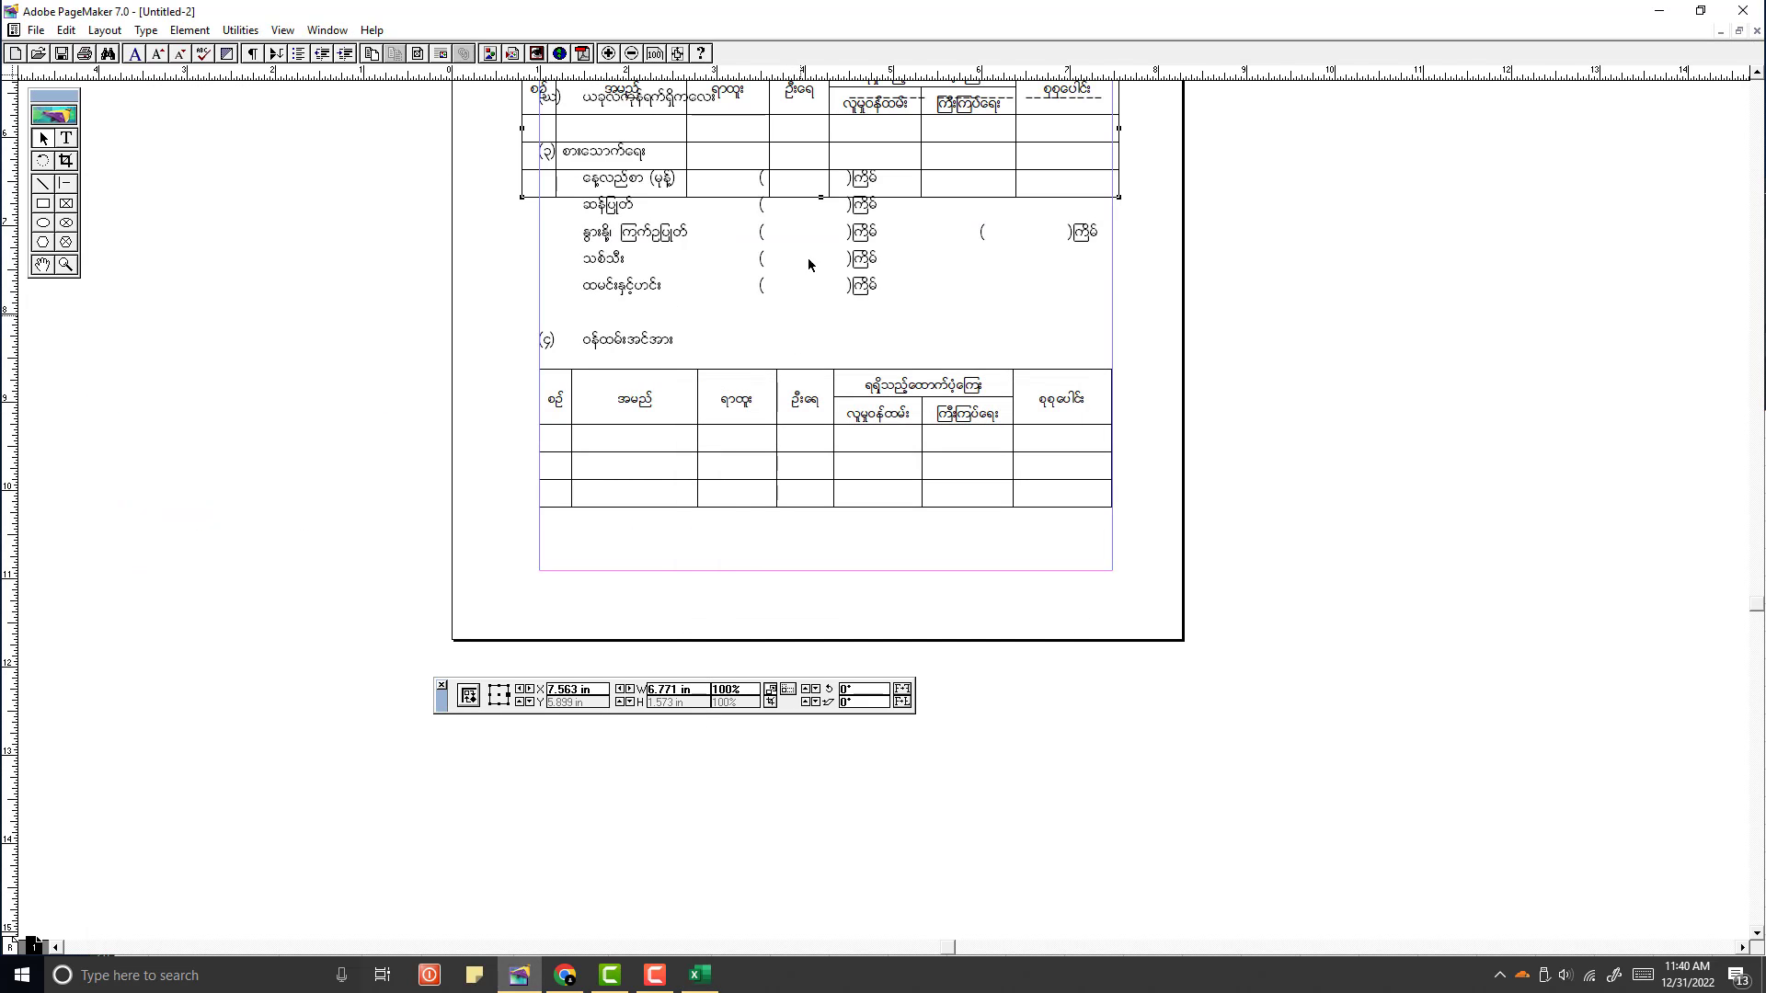
# Step: Replace the old table below section (၄) with the newly pasted one, deleting the old object
pyautogui.moveTo(808, 265); pyautogui.dragTo(1017, 623)
pyautogui.moveTo(877, 581); pyautogui.dragTo(766, 417)
pyautogui.click(847, 448)
pyautogui.press('Delete')
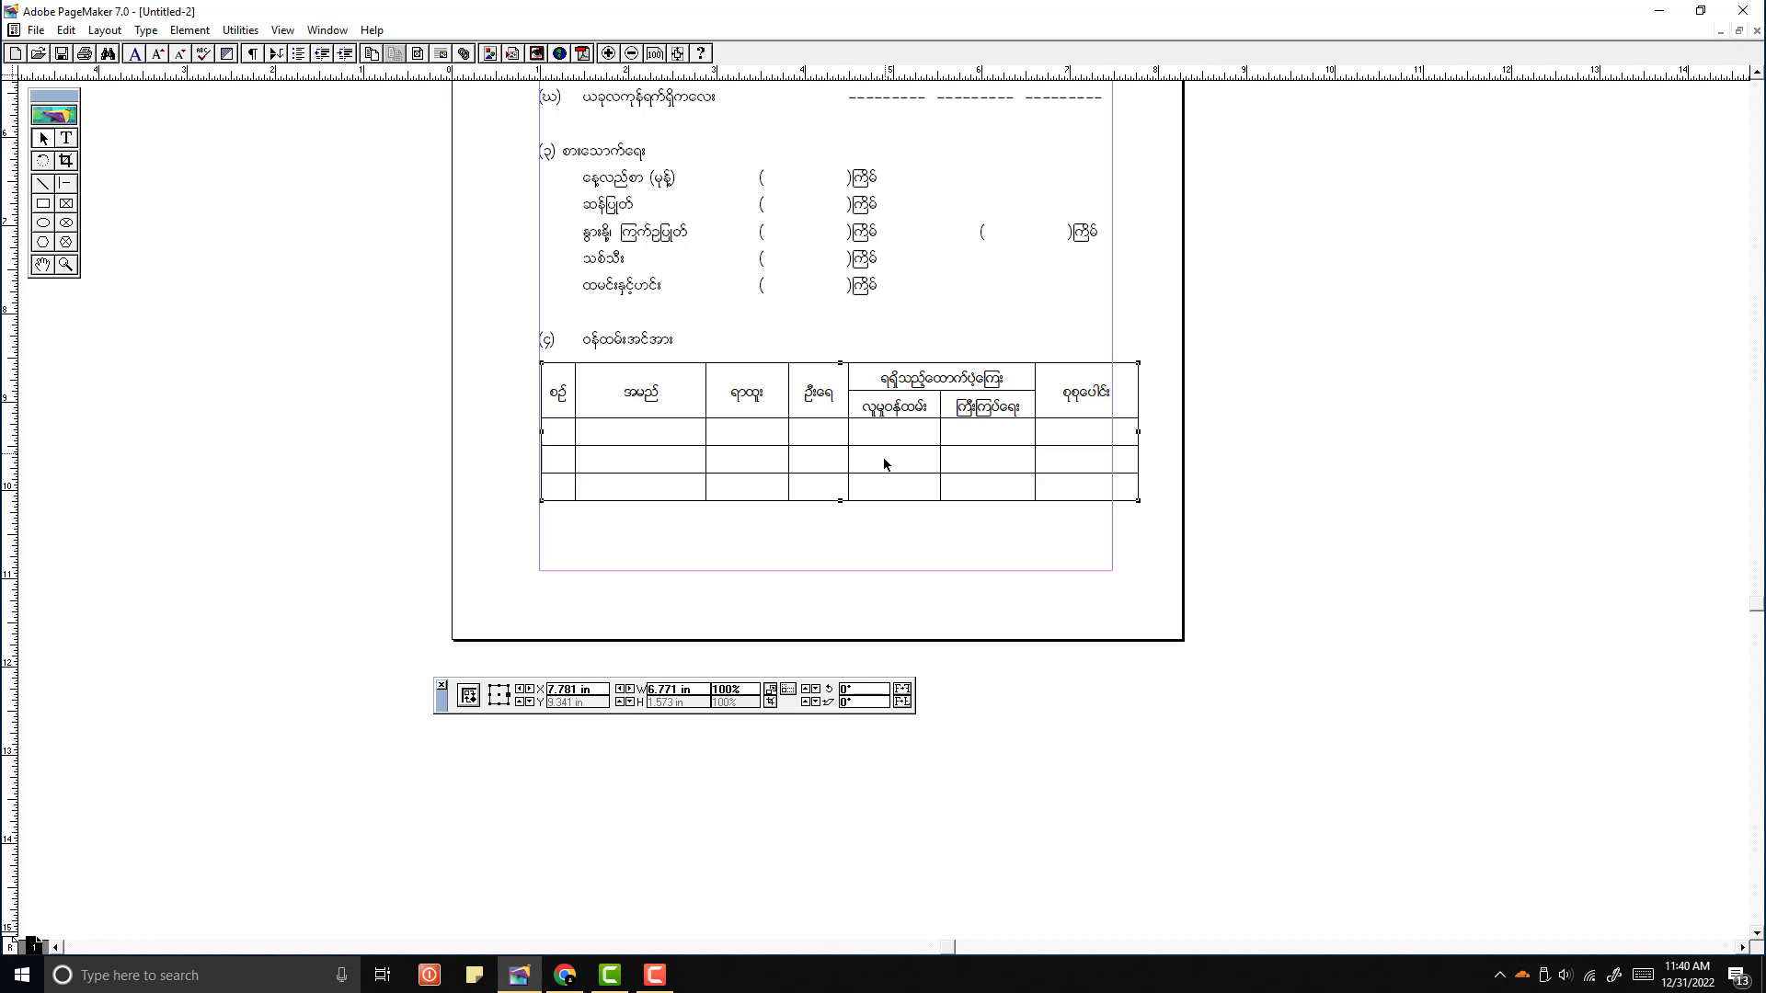
# Step: Open the embedded table below section (၄) for editing in Excel and narrow its last column, G
pyautogui.doubleClick(910, 415)
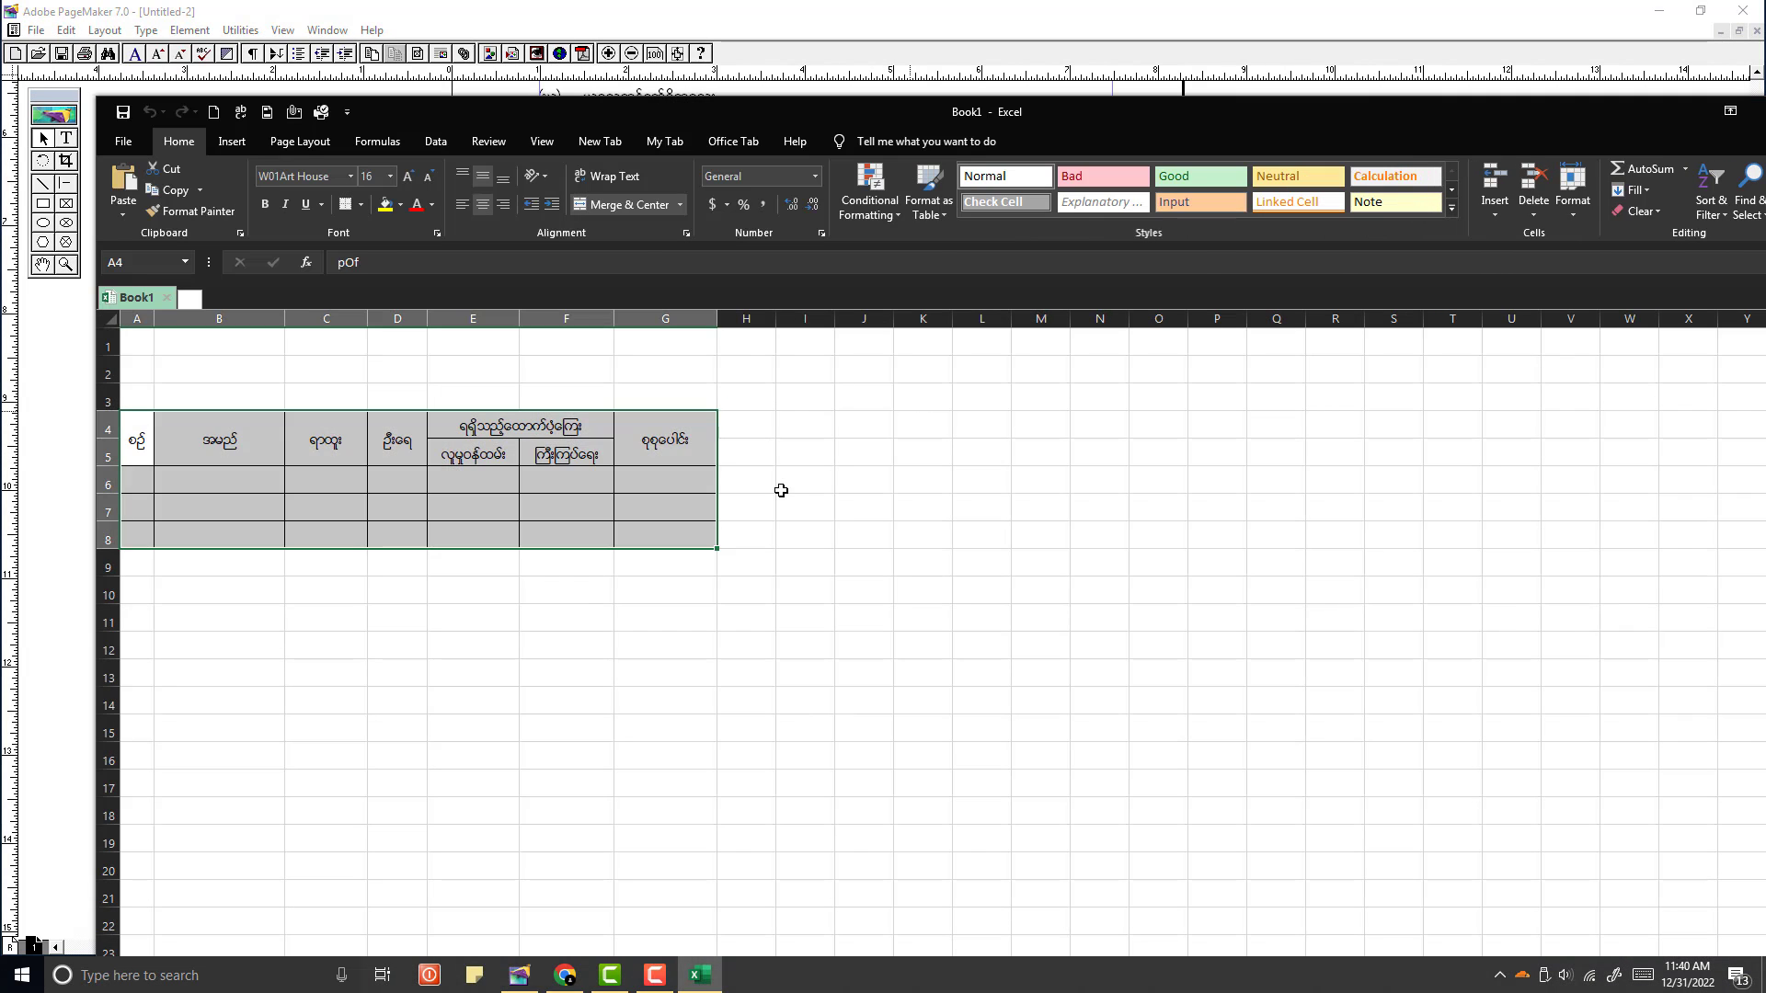
pyautogui.click(781, 491)
pyautogui.moveTo(717, 319); pyautogui.dragTo(674, 318)
# Step: Copy the narrowed table in A4:G8 and paste it into the PageMaker page as a Microsoft Excel Worksheet object
pyautogui.moveTo(143, 443)
pyautogui.mouseDown()
pyautogui.moveTo(524, 477)
pyautogui.moveTo(621, 534)
pyautogui.mouseUp()
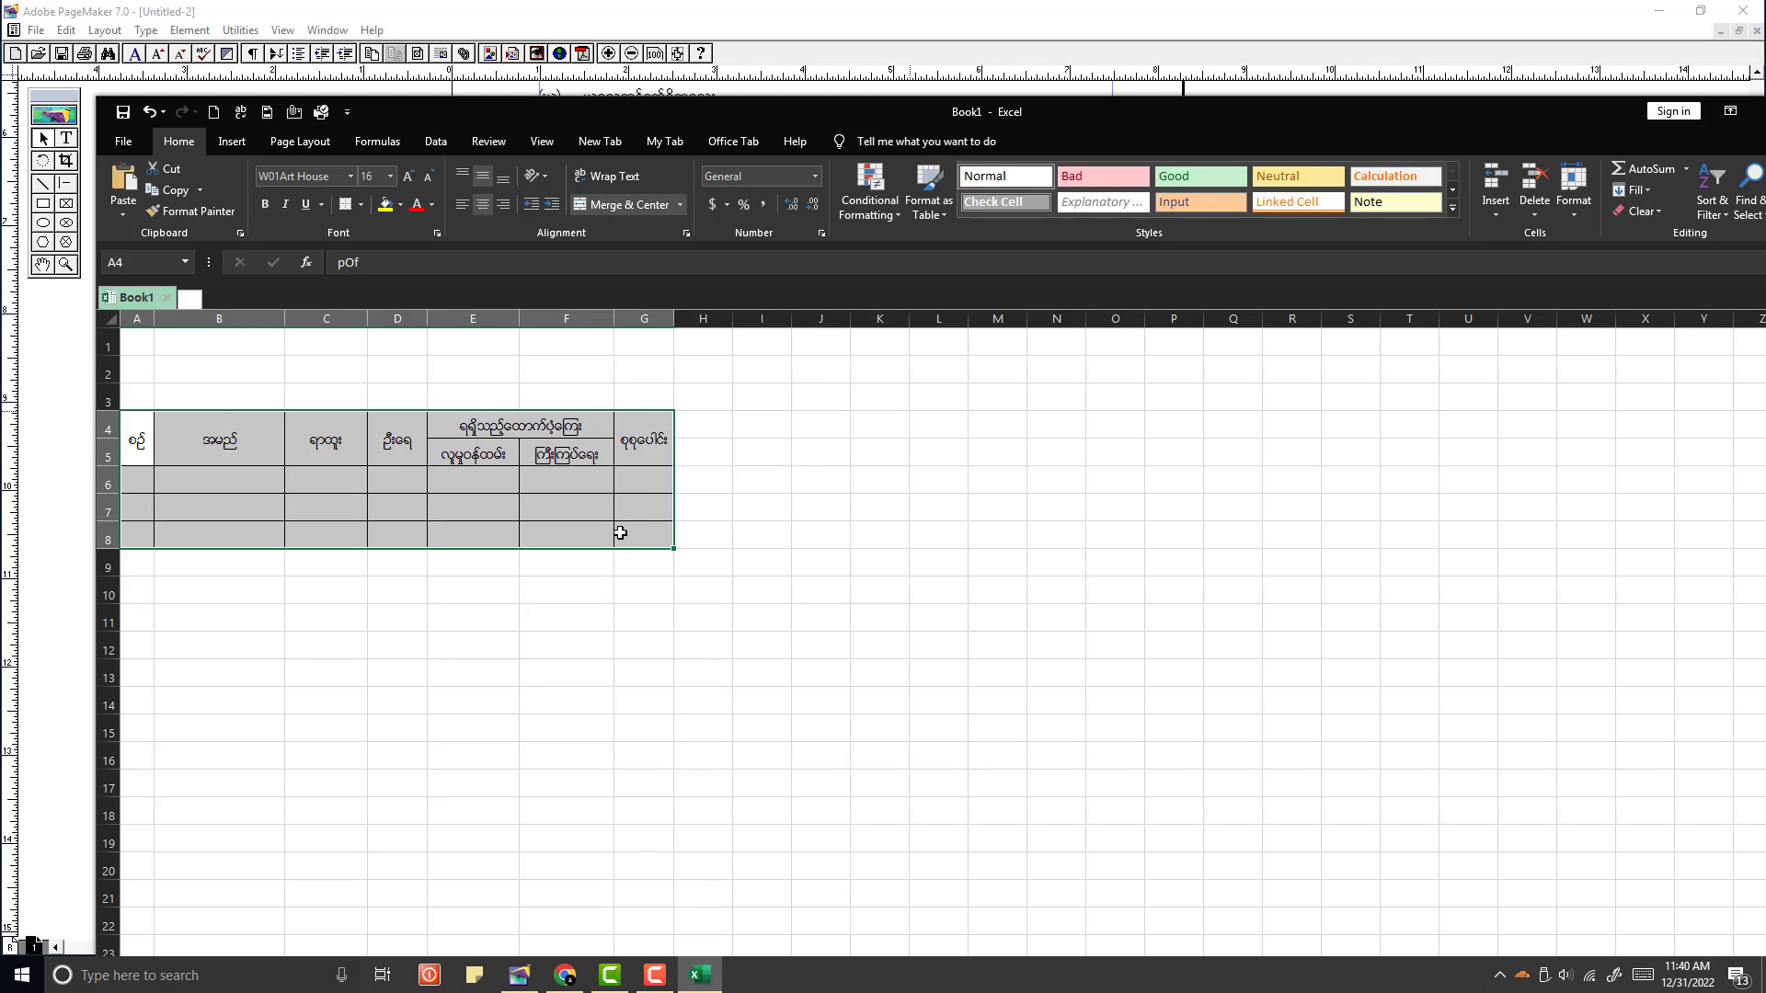
pyautogui.click(519, 975)
pyautogui.click(923, 587)
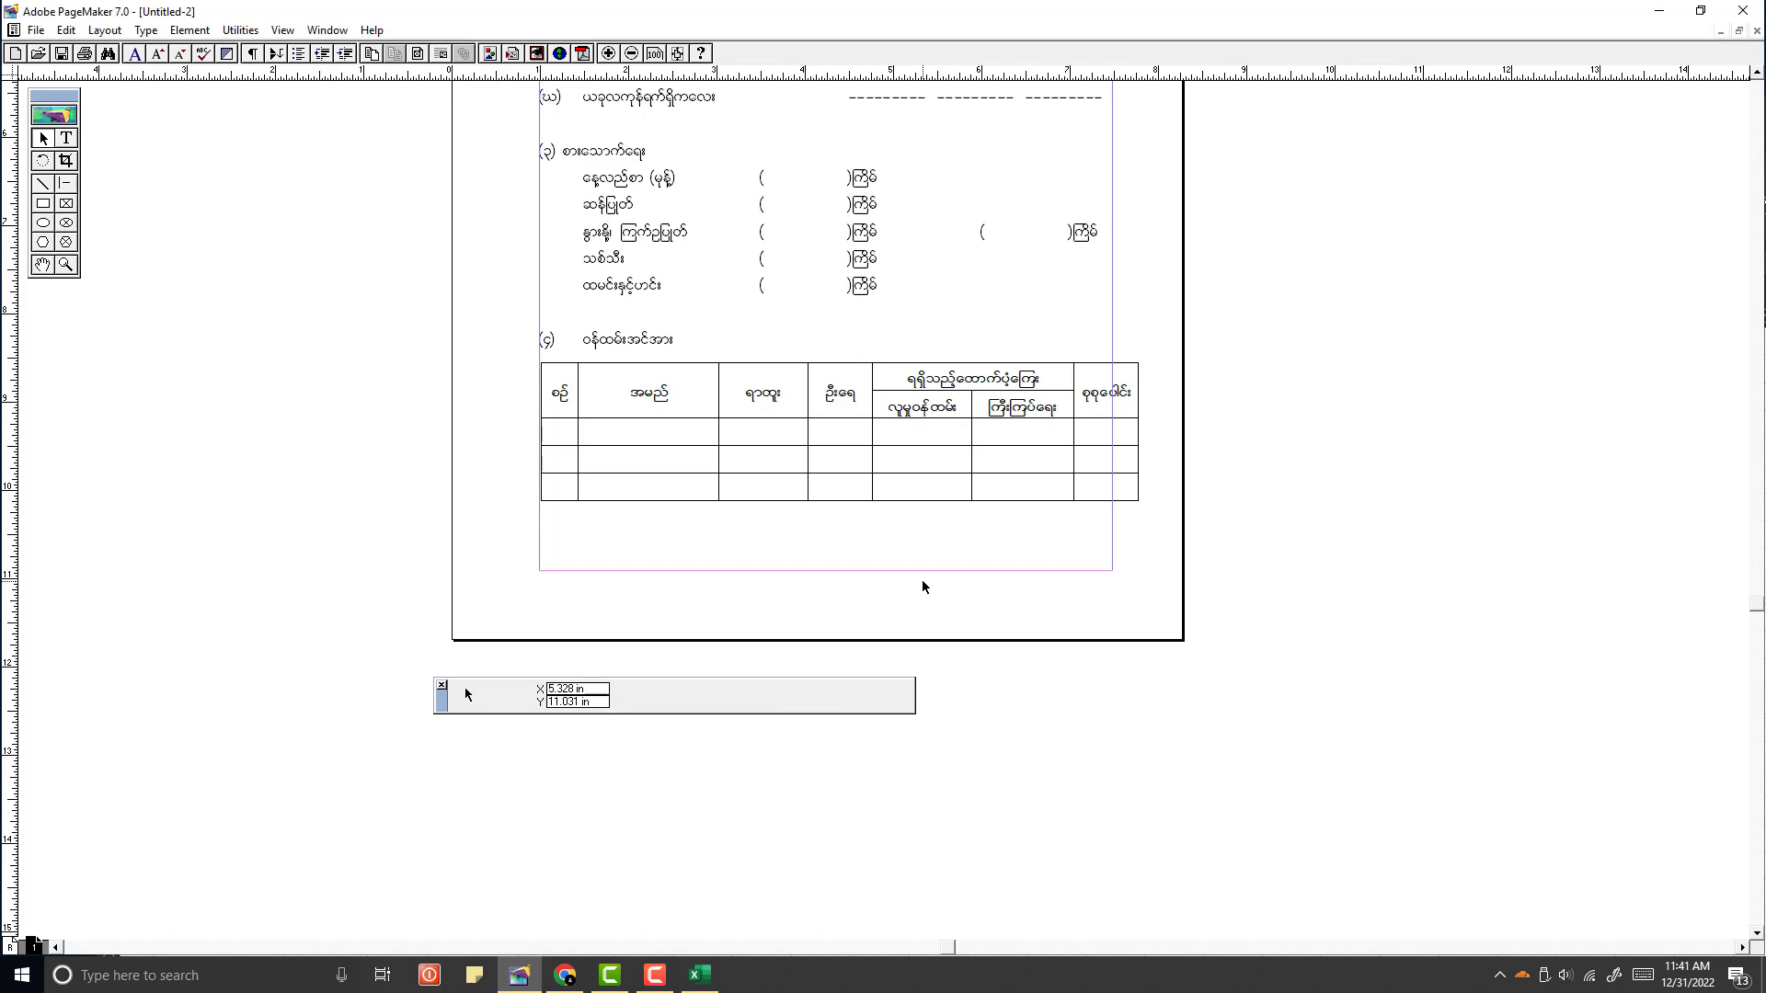
pyautogui.hotkey('alt', 'e')
pyautogui.press('s')
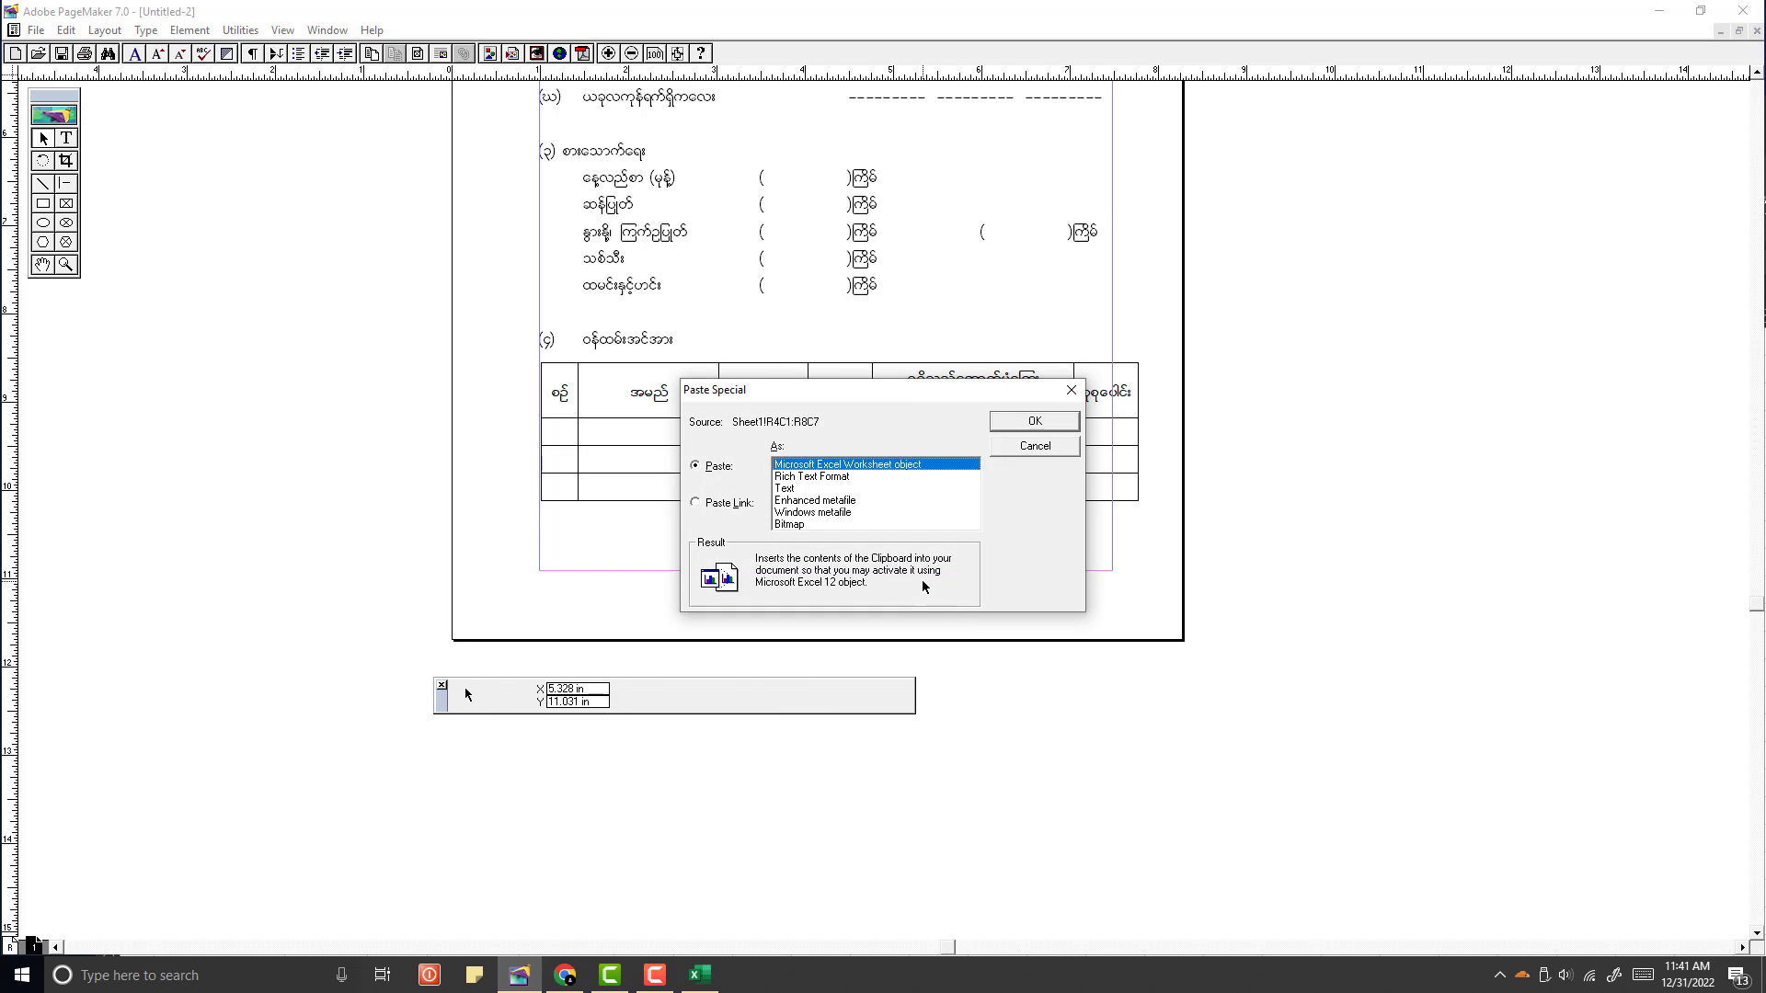
pyautogui.press('Return')
# Step: Delete the stretched table, place the new one below section (၄) within the margins, and fit the whole page in view
pyautogui.moveTo(930, 164); pyautogui.dragTo(1004, 629)
pyautogui.press('Delete')
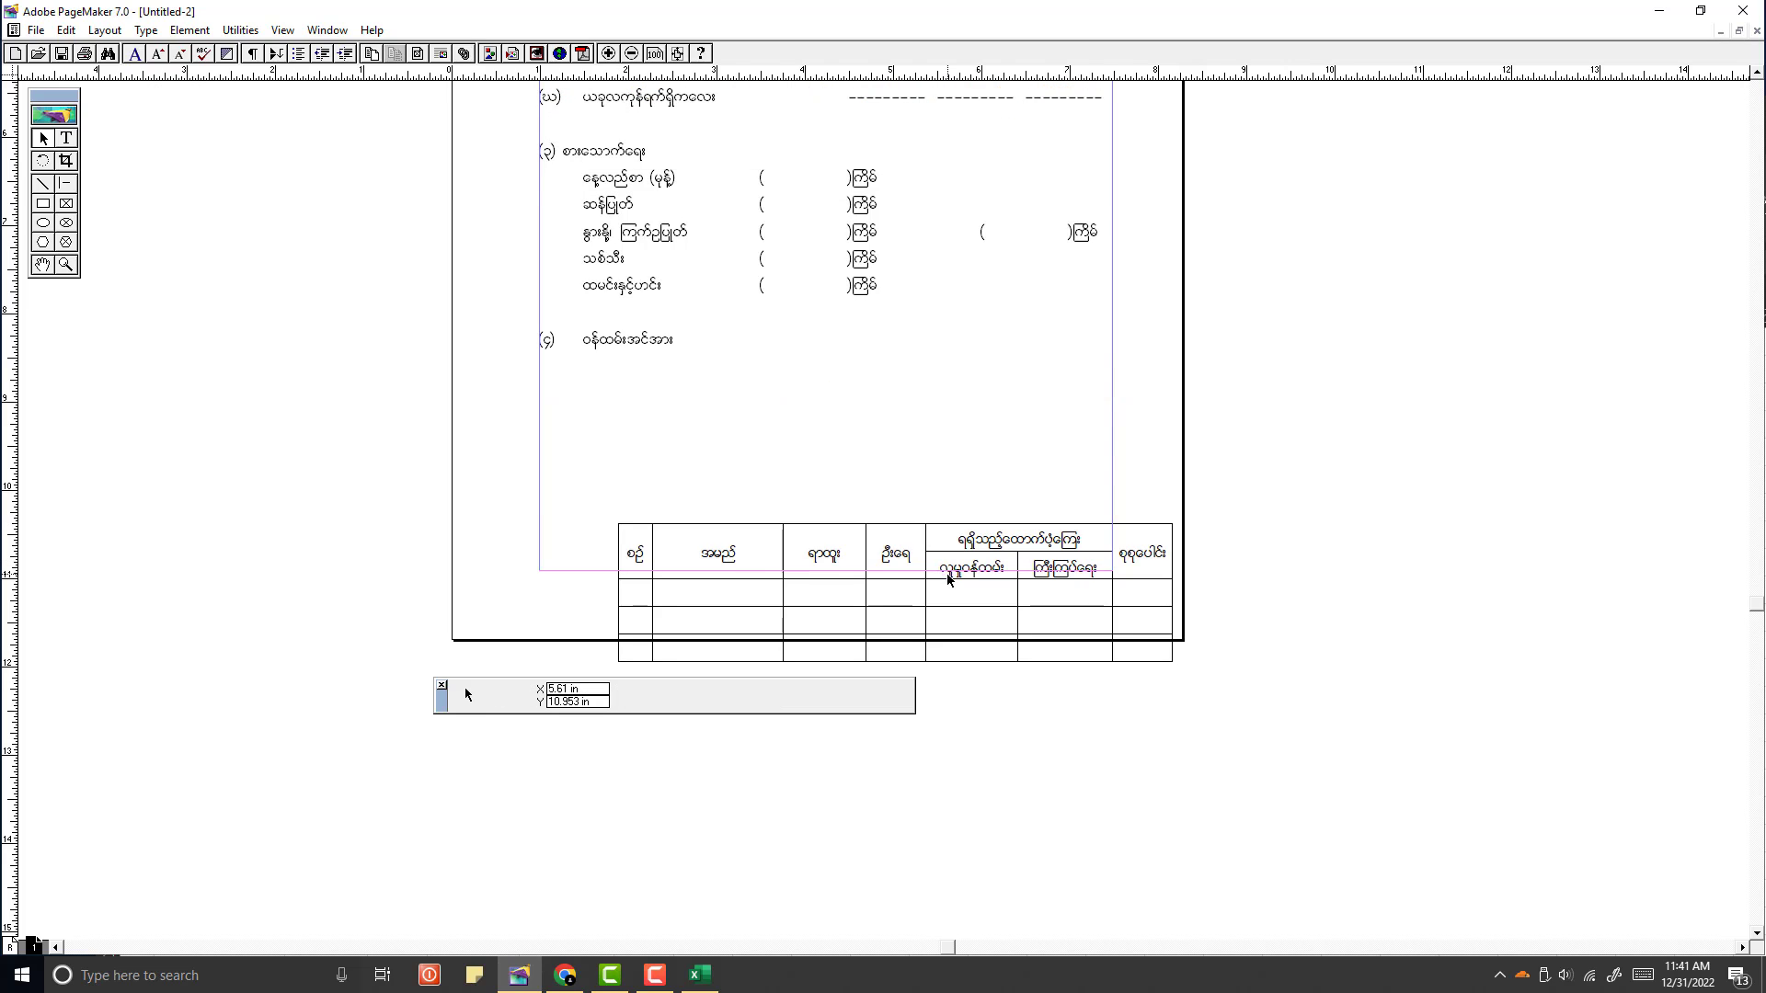
pyautogui.moveTo(947, 575); pyautogui.dragTo(881, 417)
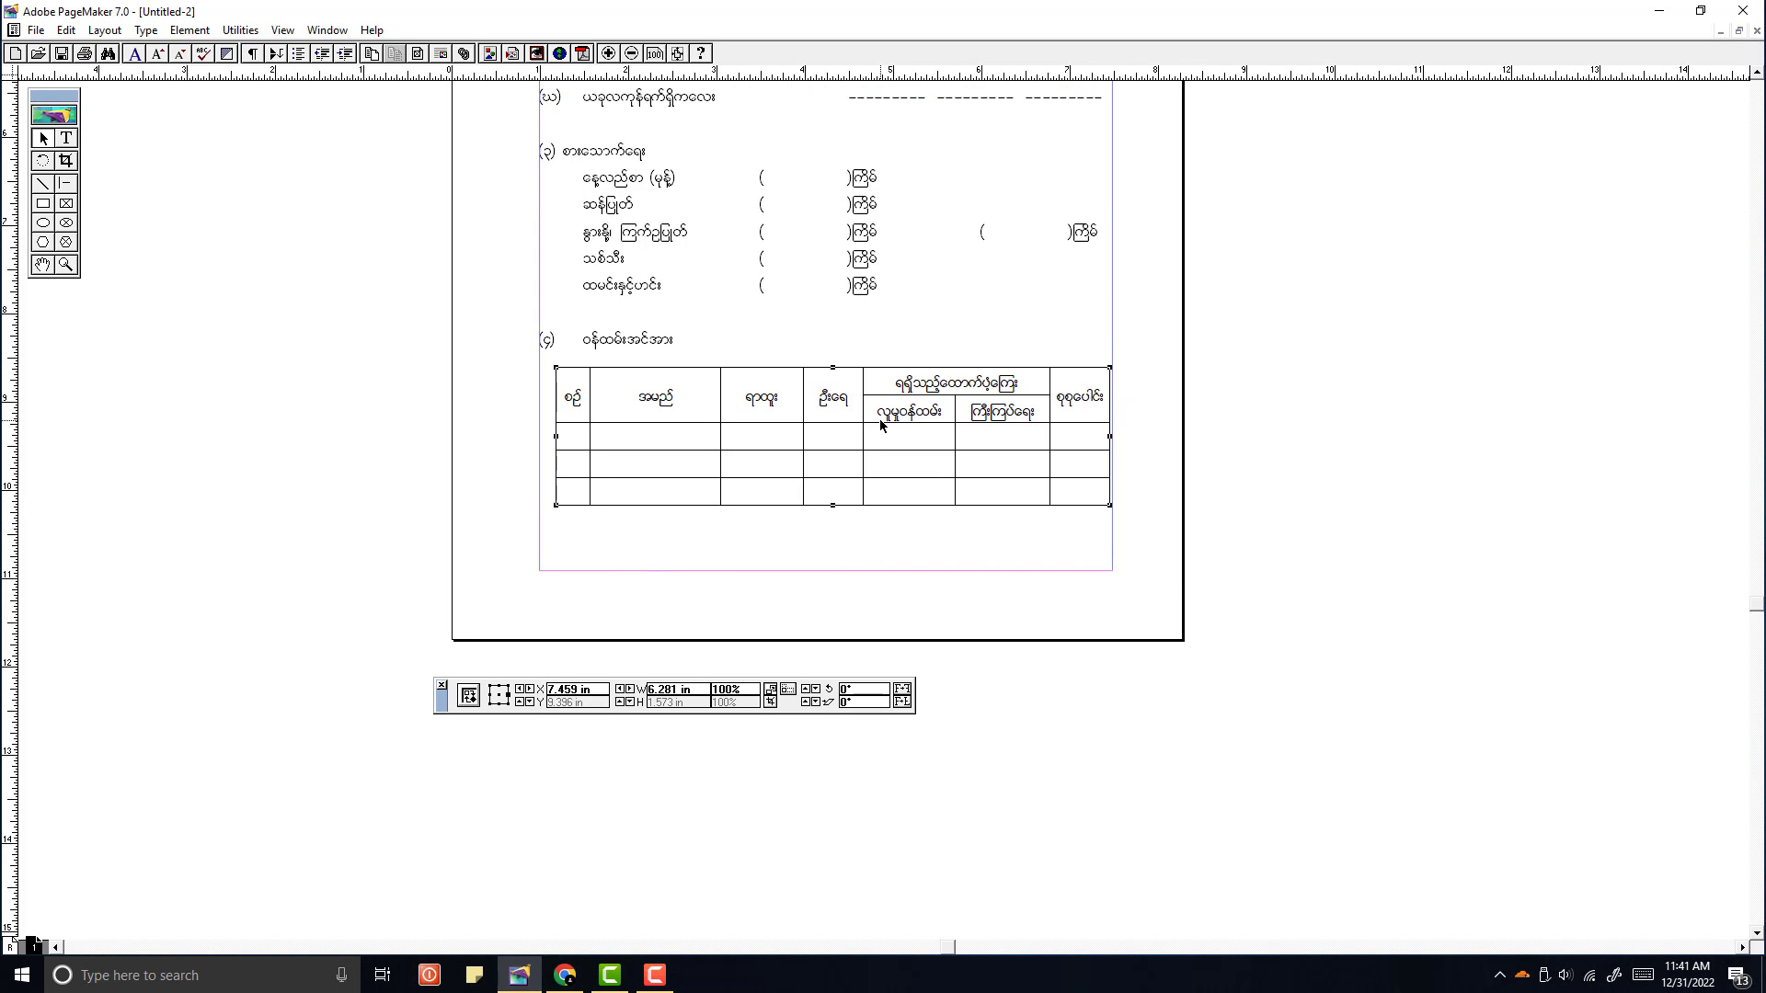
pyautogui.hotkey('ctrl', '0')
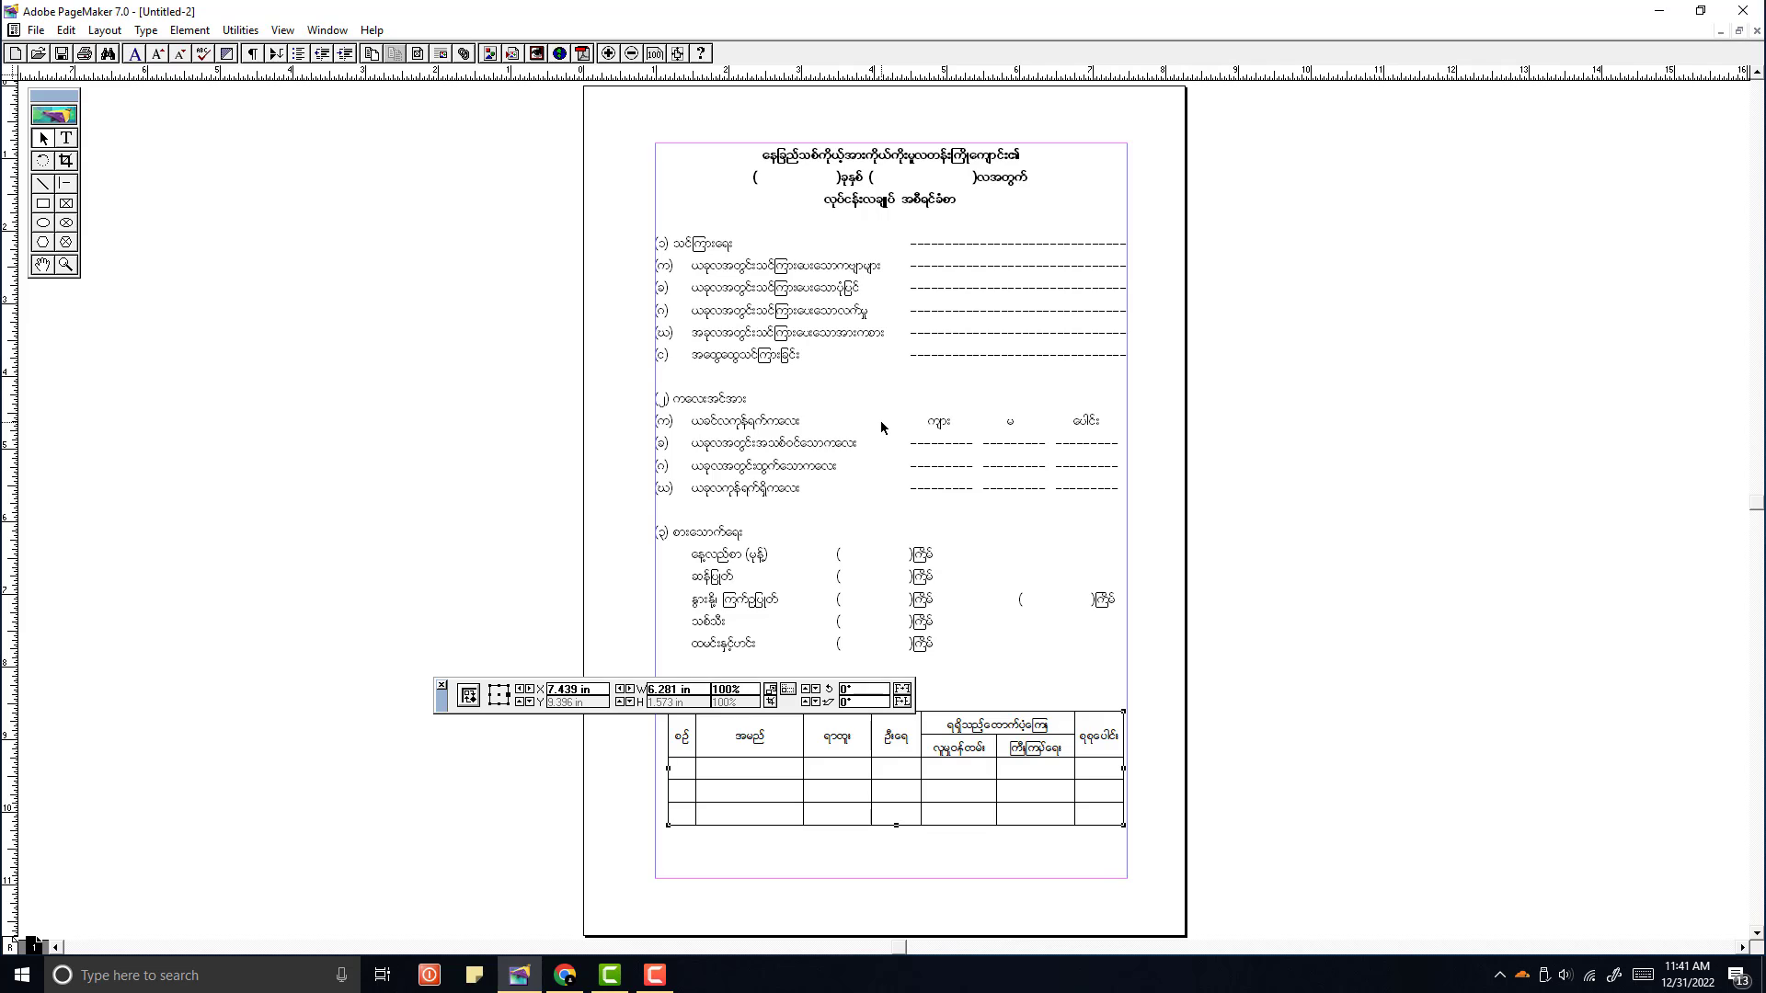